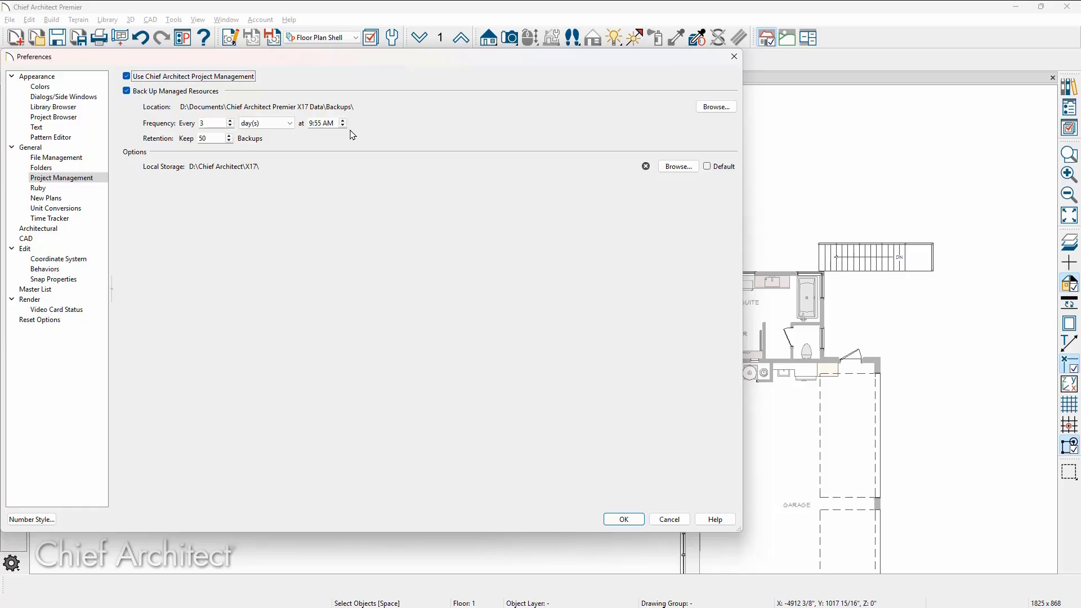
Step: Review the File Management preferences, and open the Archives folder in File Explorer from the list of all program paths
{"action": "key", "text": "shift+Tab"}
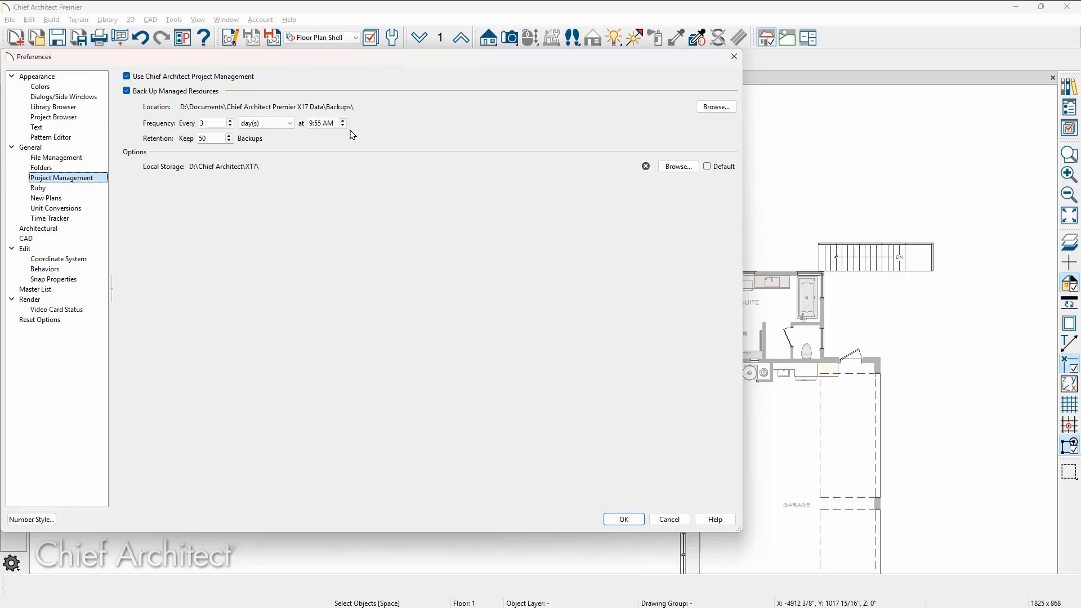
{"action": "left_click", "coordinate": [84, 158]}
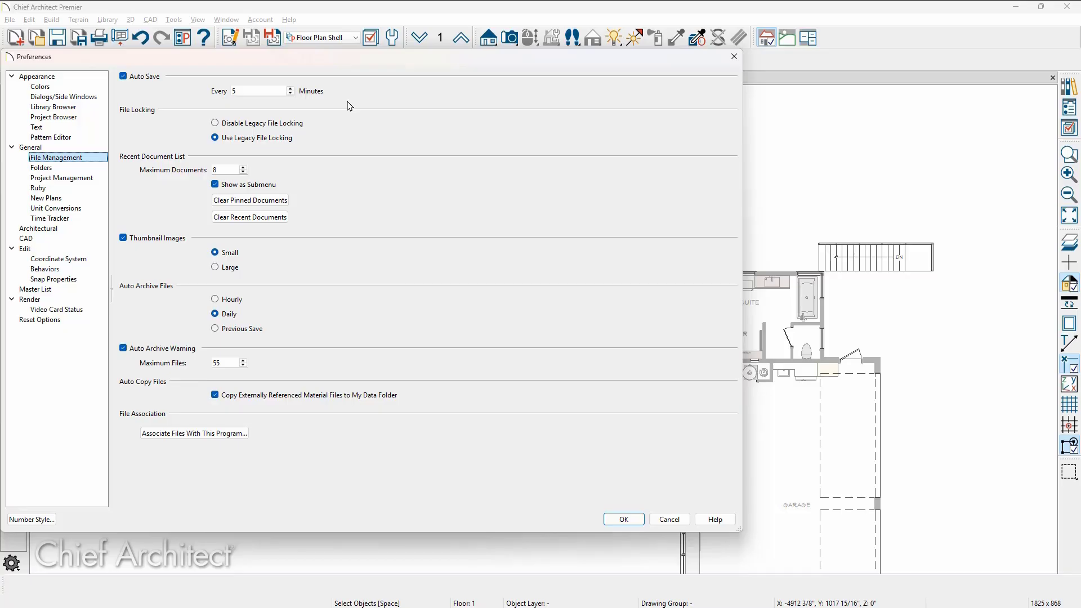
{"action": "left_click", "coordinate": [86, 170]}
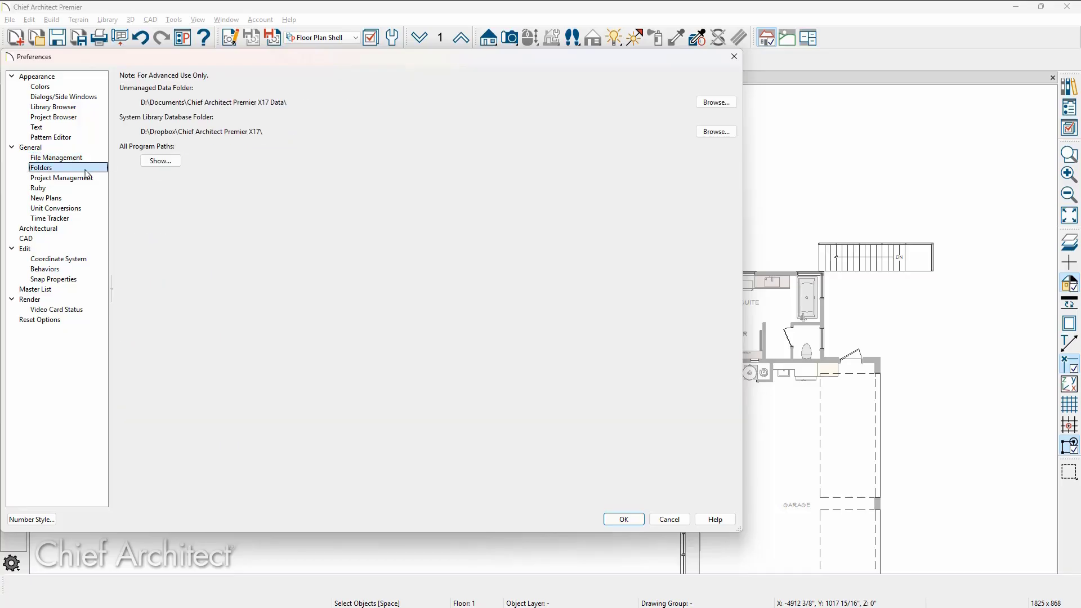
{"action": "left_click", "coordinate": [174, 165]}
{"action": "left_click", "coordinate": [166, 135]}
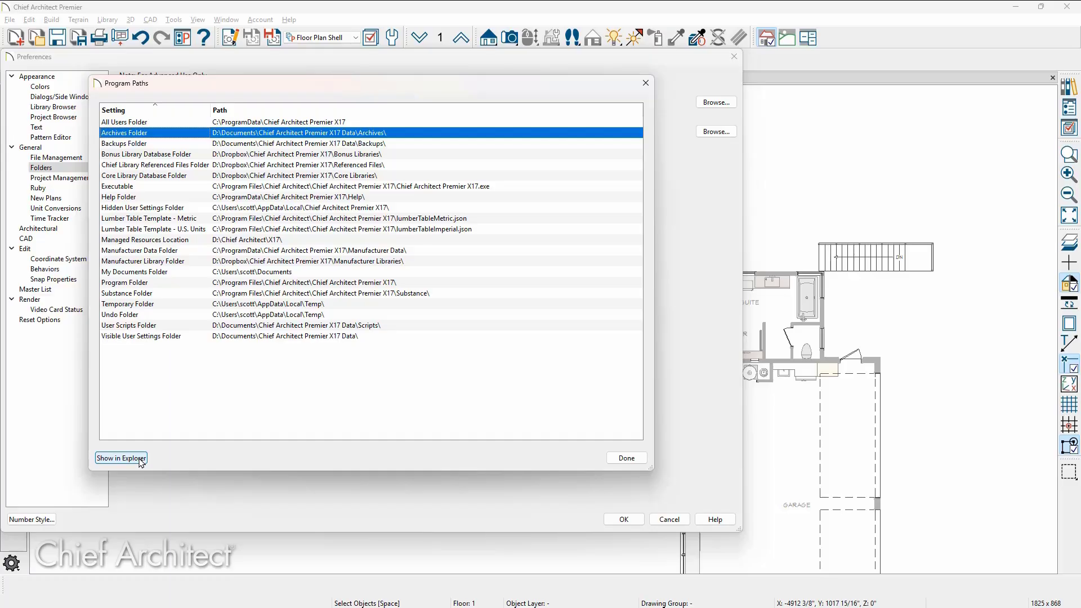
{"action": "left_click", "coordinate": [121, 457]}
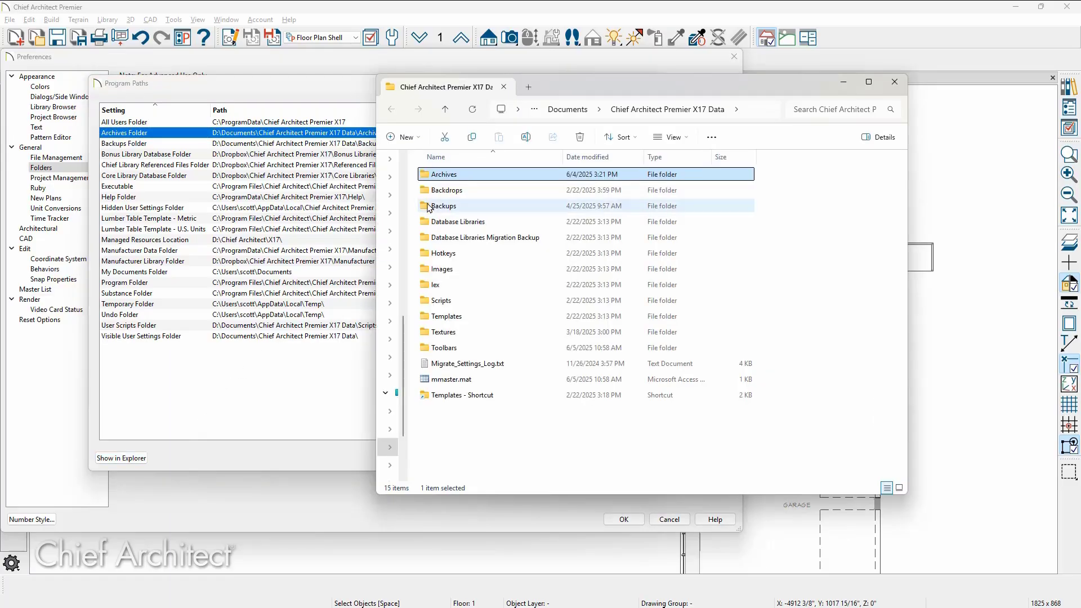
{"action": "double_click", "coordinate": [465, 175]}
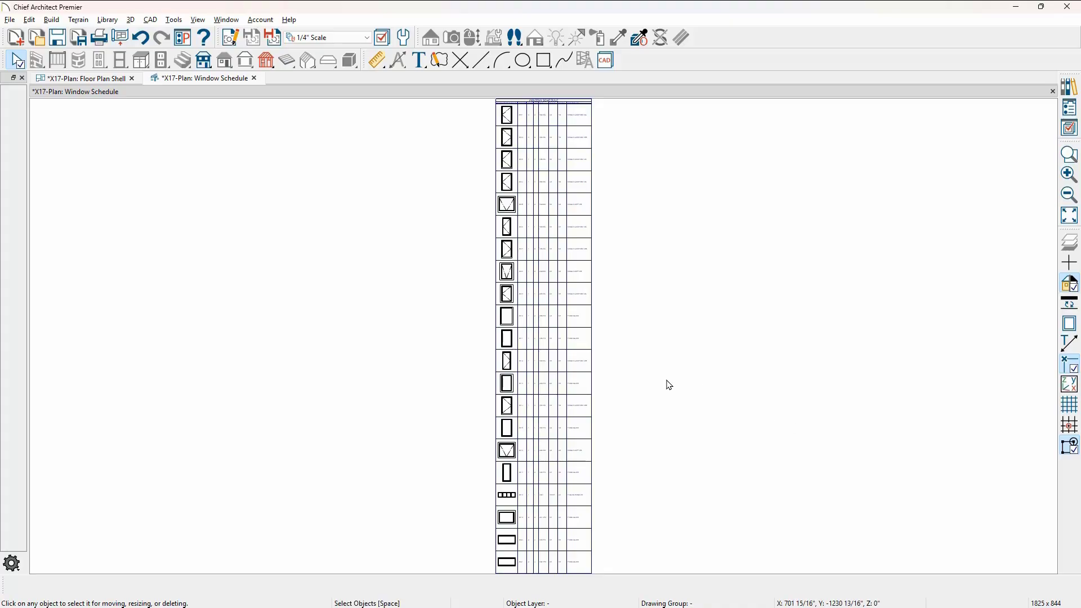
Step: Turn on wrapping in the column and row settings of the window schedule
{"action": "double_click", "coordinate": [585, 368]}
{"action": "left_click", "coordinate": [92, 112]}
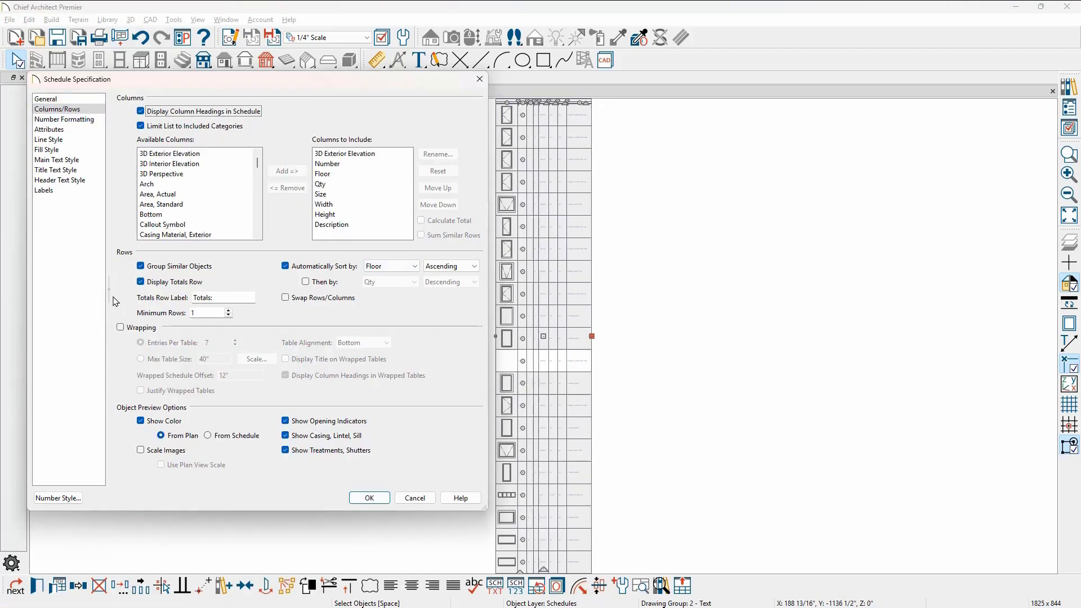
{"action": "left_click", "coordinate": [121, 329]}
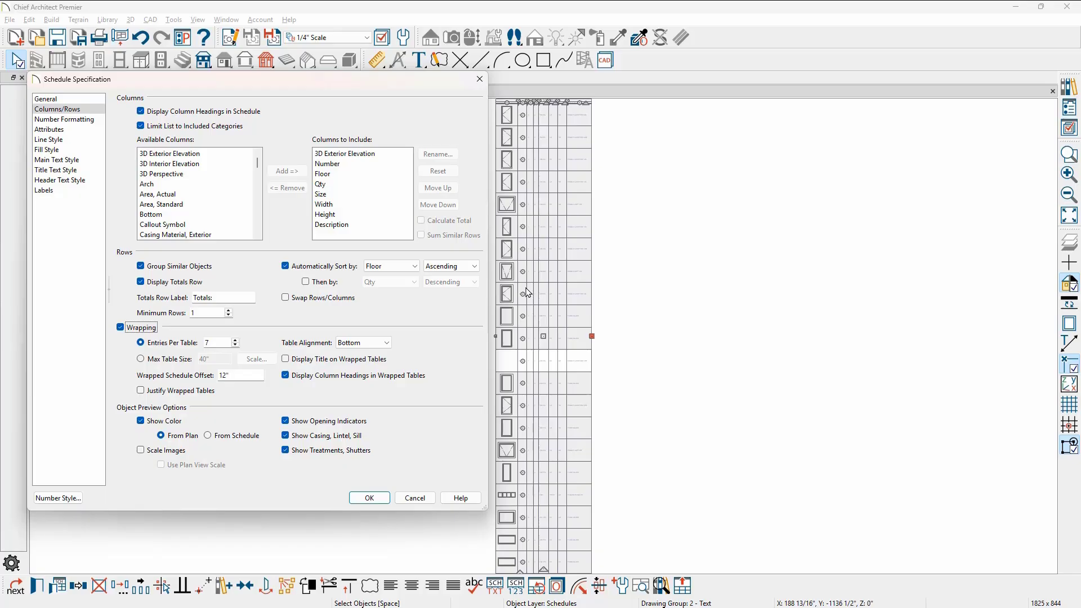
Step: Try out the maximum table size, justified wrapped tables and table alignment options for the schedule's wrapping
{"action": "left_click", "coordinate": [140, 360]}
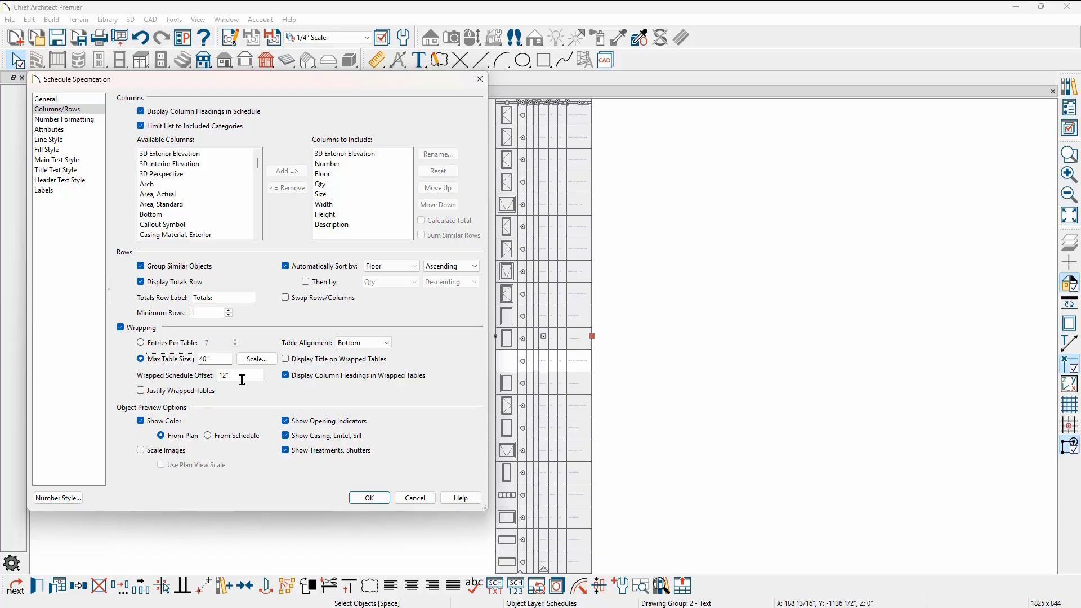
{"action": "left_click", "coordinate": [150, 394]}
{"action": "left_click", "coordinate": [149, 394]}
{"action": "left_click", "coordinate": [366, 345]}
{"action": "left_click", "coordinate": [355, 374]}
Step: Wrap the window schedule by entries per table, using 7 entries, and apply the specification
{"action": "left_click", "coordinate": [154, 345]}
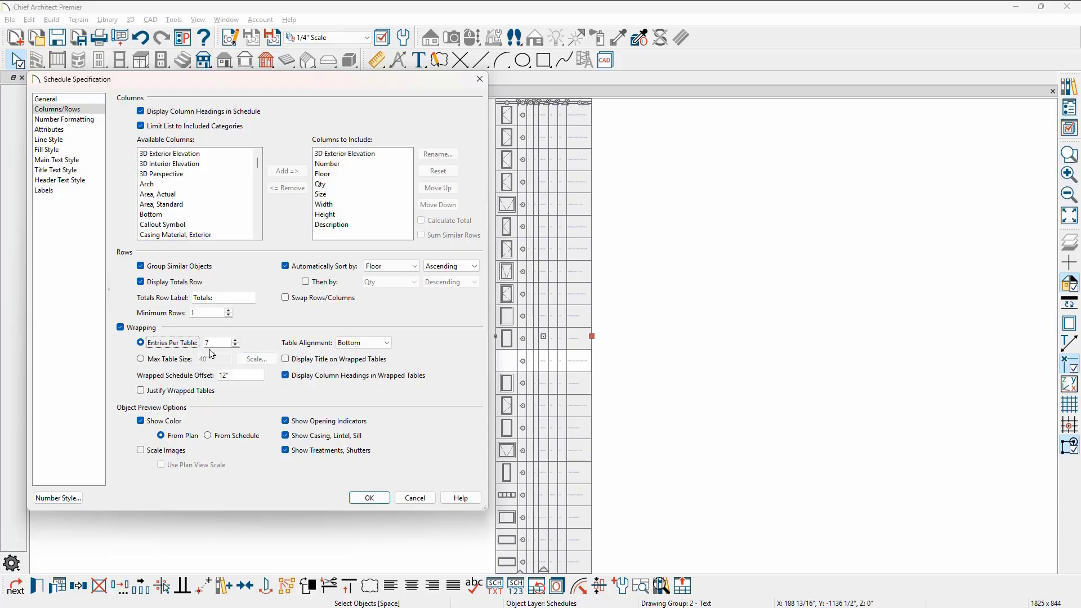
{"action": "left_click", "coordinate": [369, 498]}
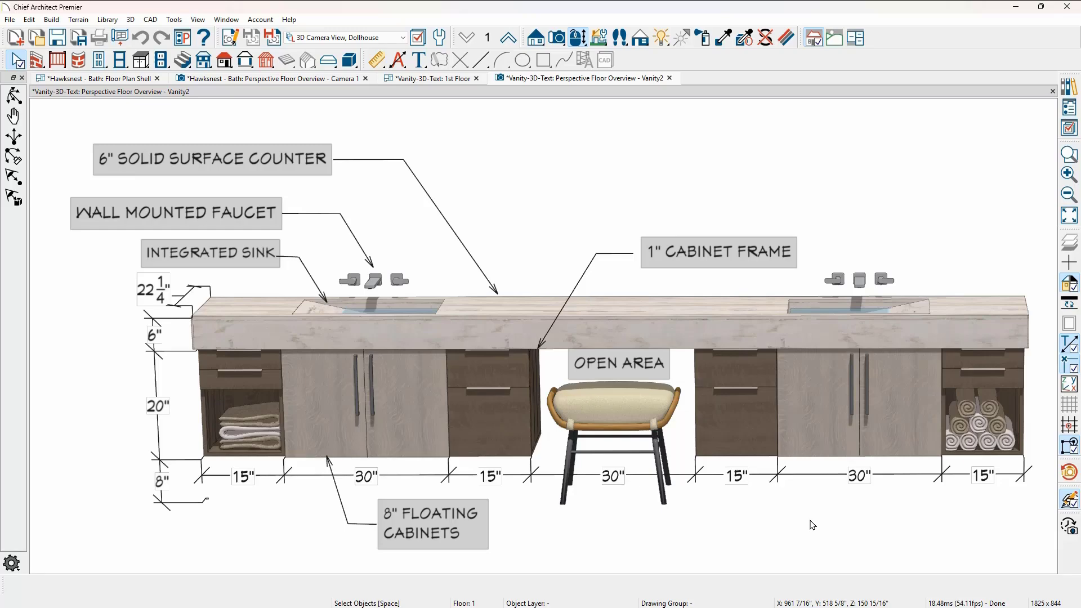
Step: Show the temporary dimensions of a vanity base cabinet in the Vanity2 camera view and in the Hawksnest - Bath floor plan
{"action": "left_click", "coordinate": [730, 406]}
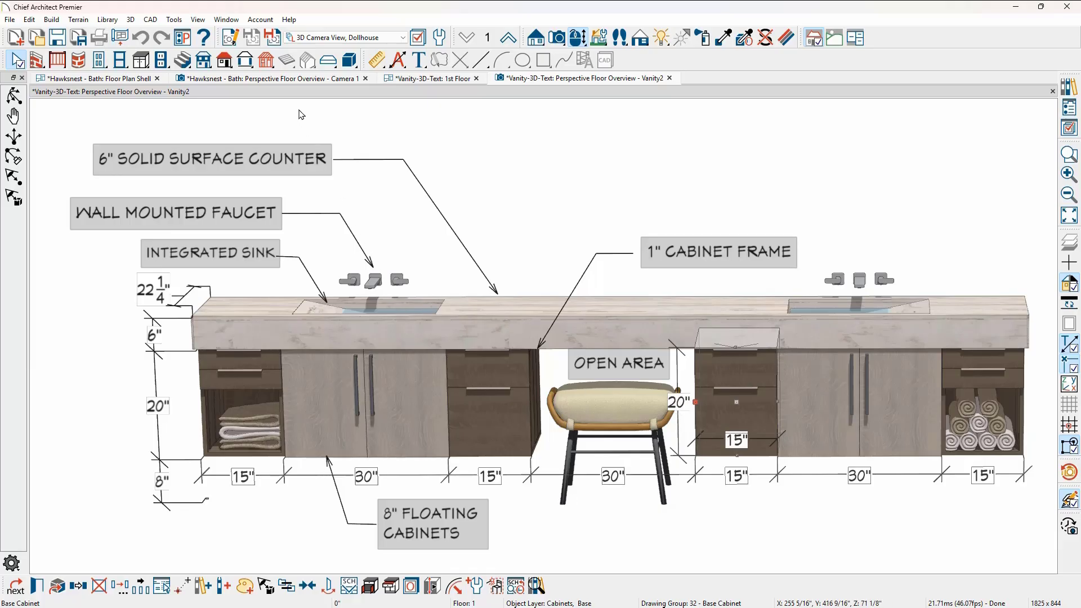
{"action": "left_click", "coordinate": [97, 79]}
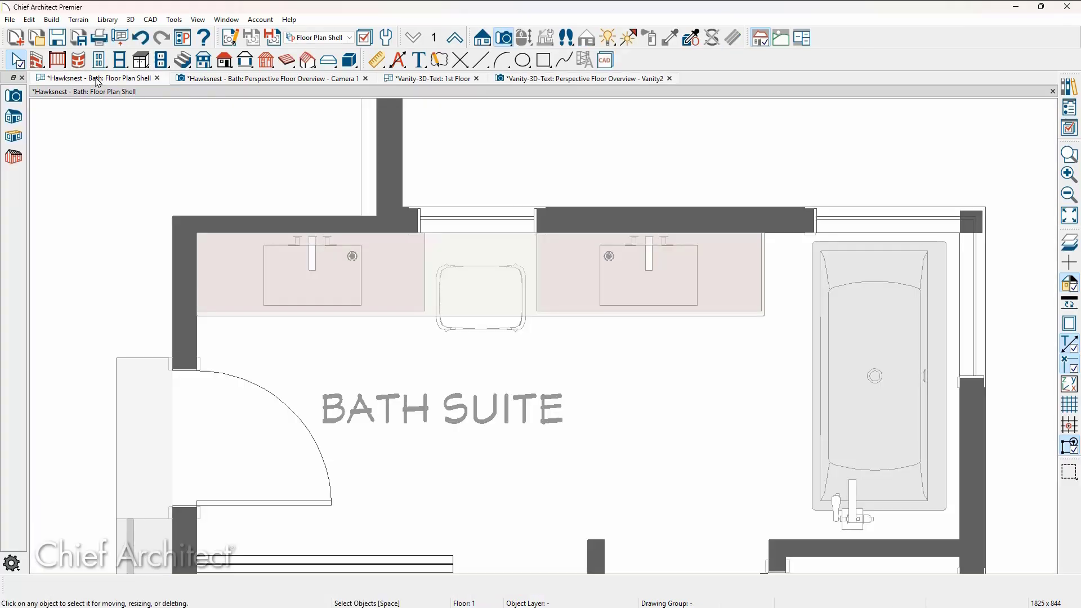
{"action": "left_click", "coordinate": [549, 294]}
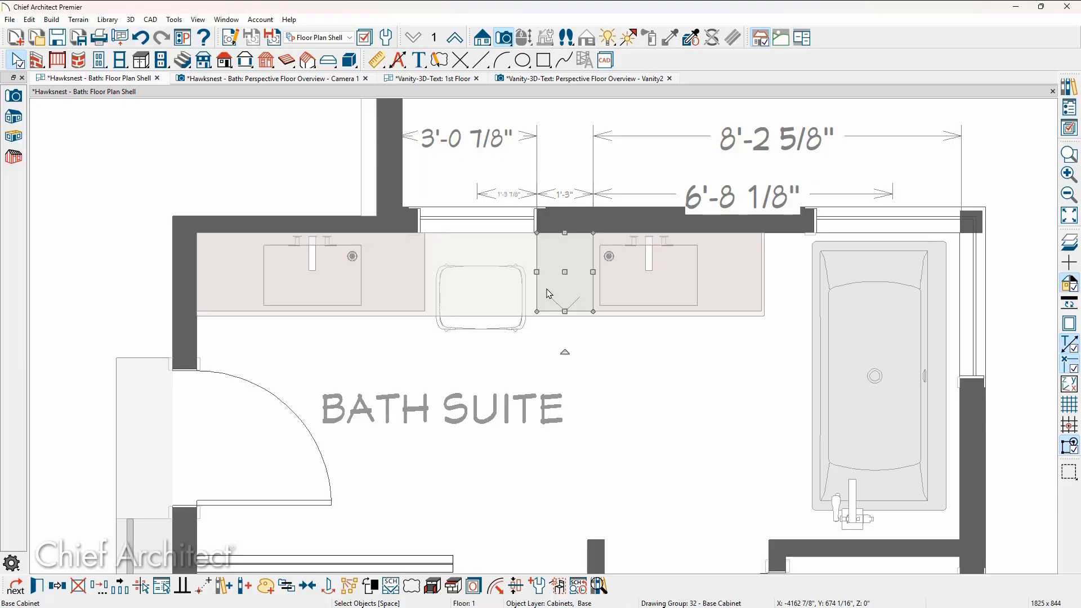
Step: Set the dimension defaults of the Floor Plan Shell plan view to Kitchen and Bath Dimensions
{"action": "left_click", "coordinate": [232, 44]}
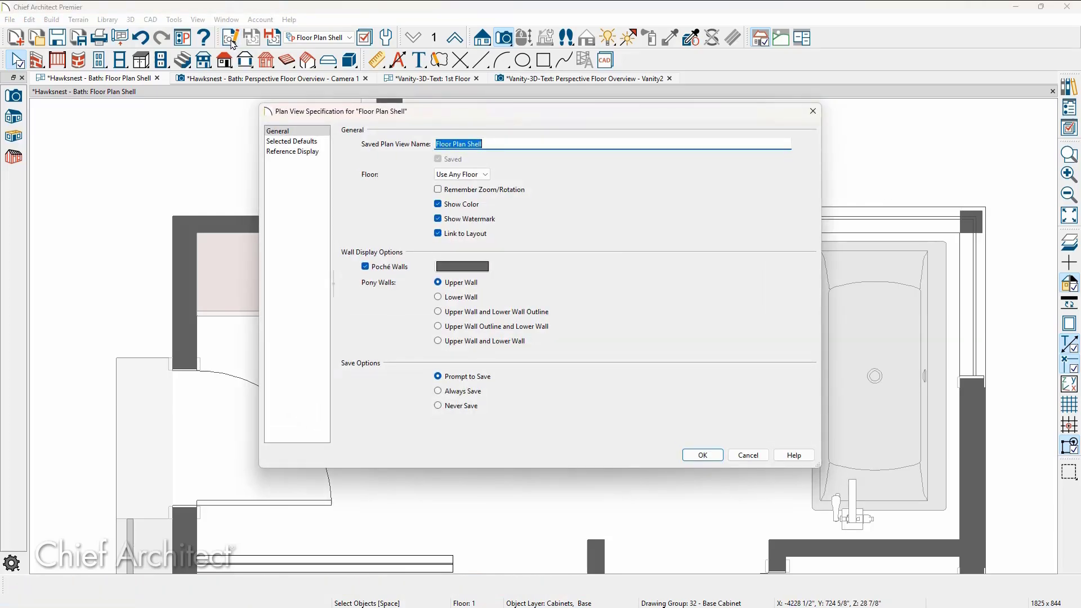
{"action": "left_click", "coordinate": [282, 142]}
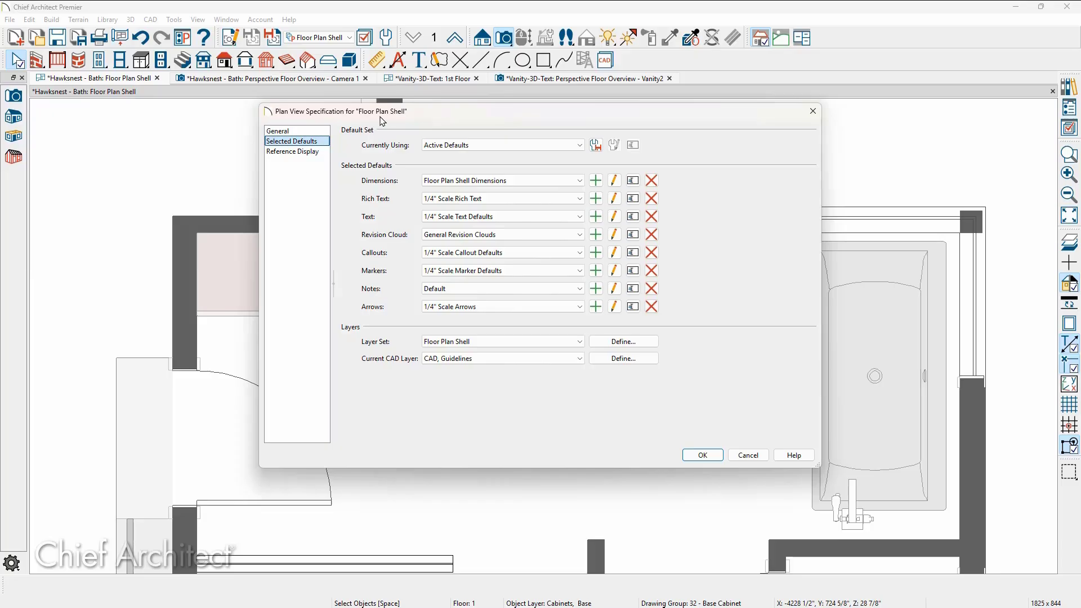
{"action": "left_click_drag", "start_coordinate": [392, 118], "coordinate": [166, 100]}
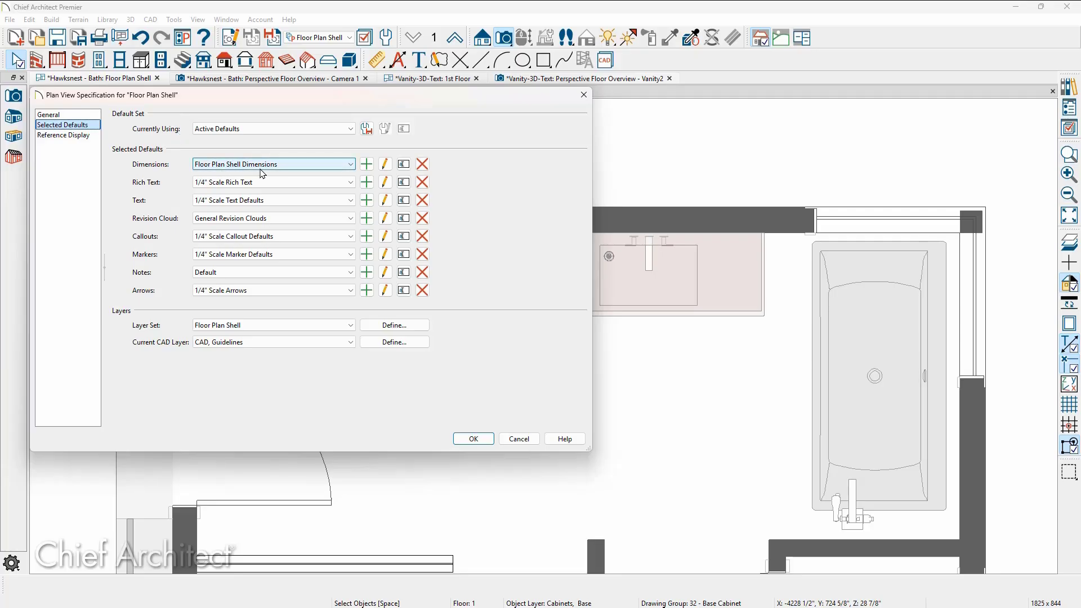
{"action": "left_click", "coordinate": [351, 165]}
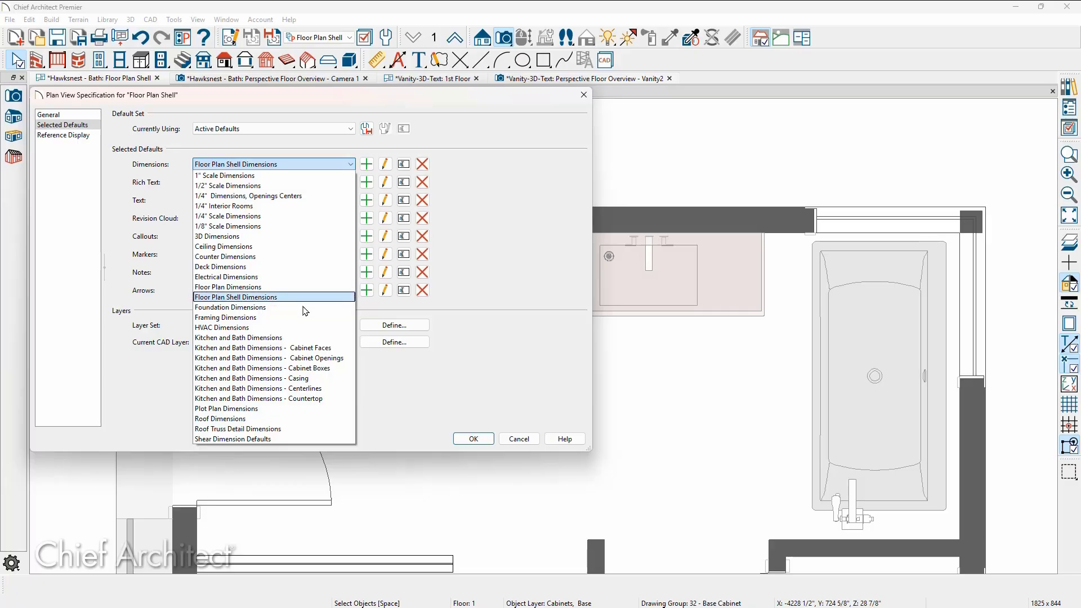
{"action": "left_click", "coordinate": [296, 338]}
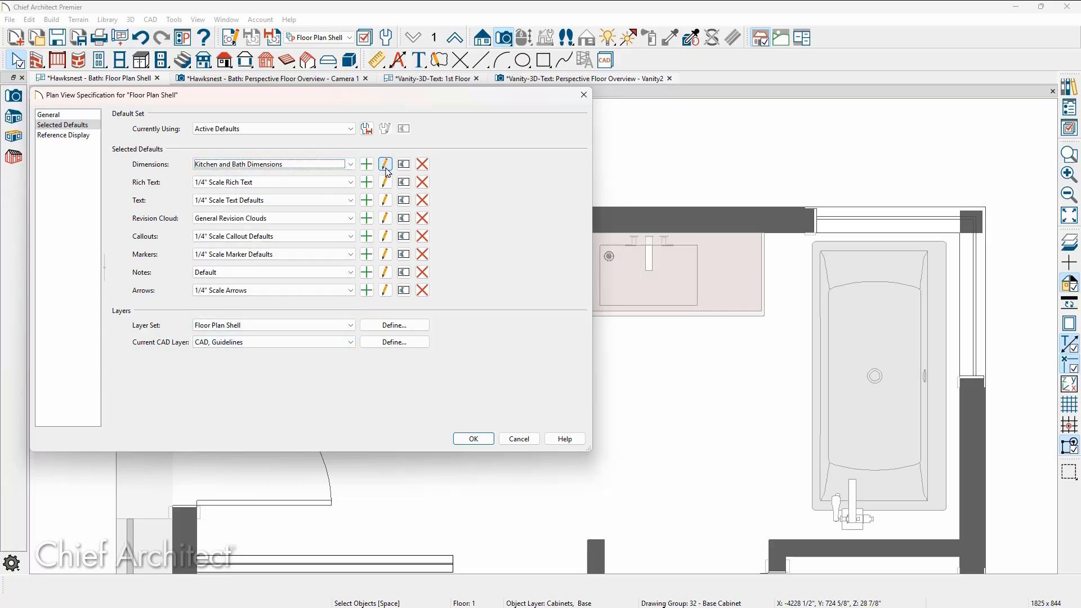
Step: Open the Kitchen and Bath dimension defaults and compare their manual locate settings with the temporary dimension setup
{"action": "left_click", "coordinate": [386, 168]}
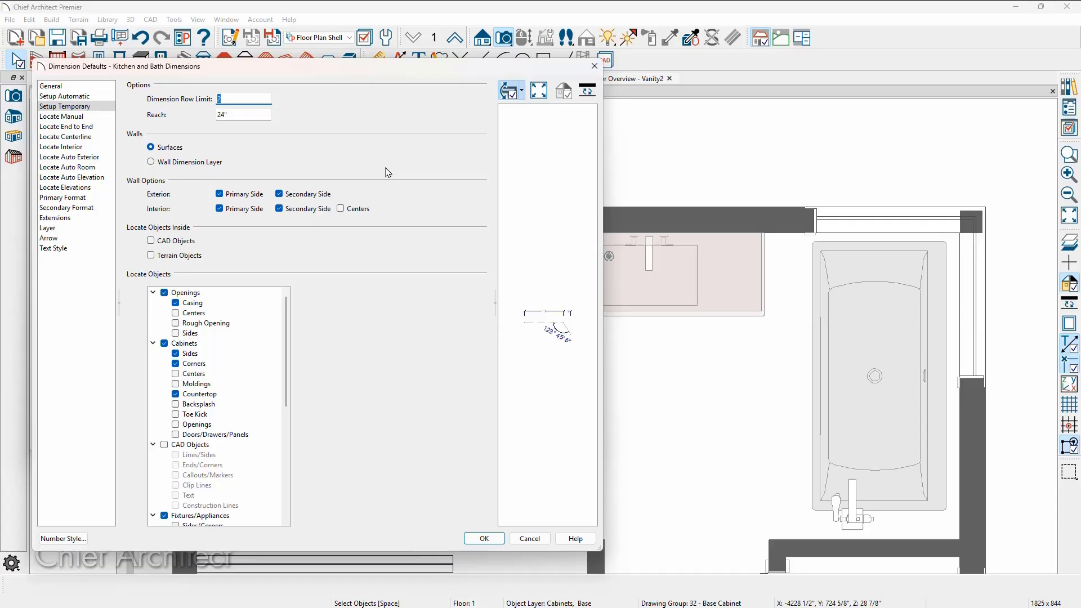
{"action": "left_click", "coordinate": [93, 117]}
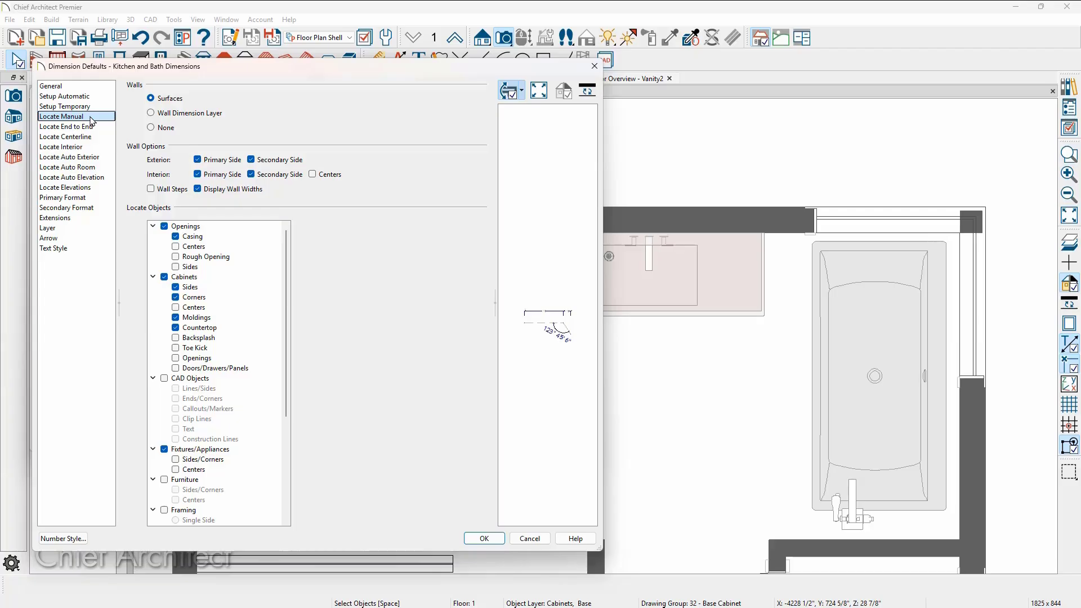
{"action": "left_click", "coordinate": [81, 108]}
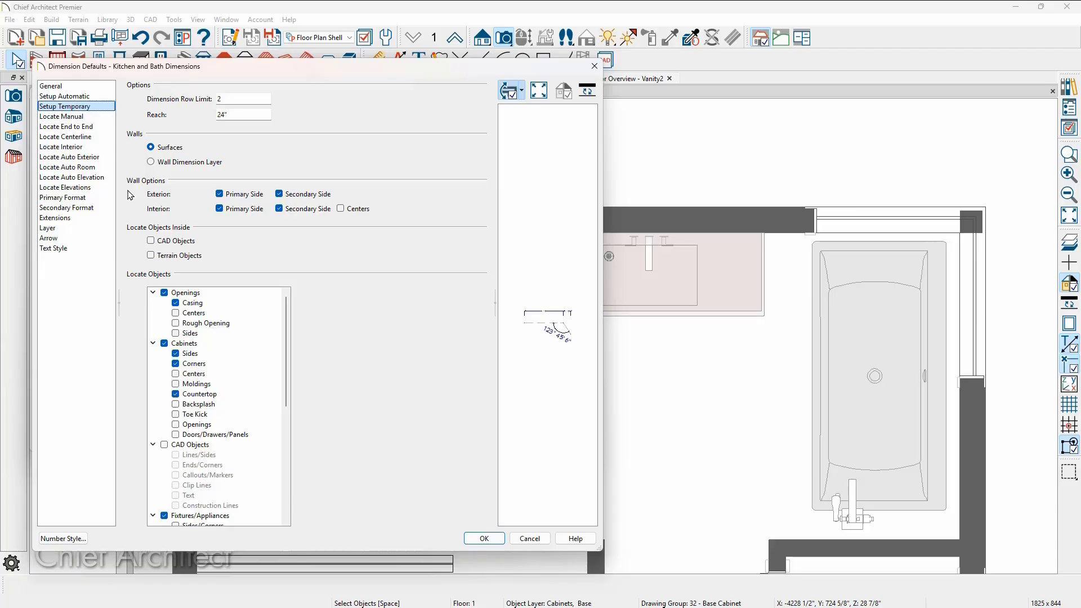
Step: Exclude openings, cabinet corners, countertops and fixtures/appliances from the temporary dimensions, apply the defaults, and select a vanity cabinet in plan
{"action": "left_click", "coordinate": [164, 293]}
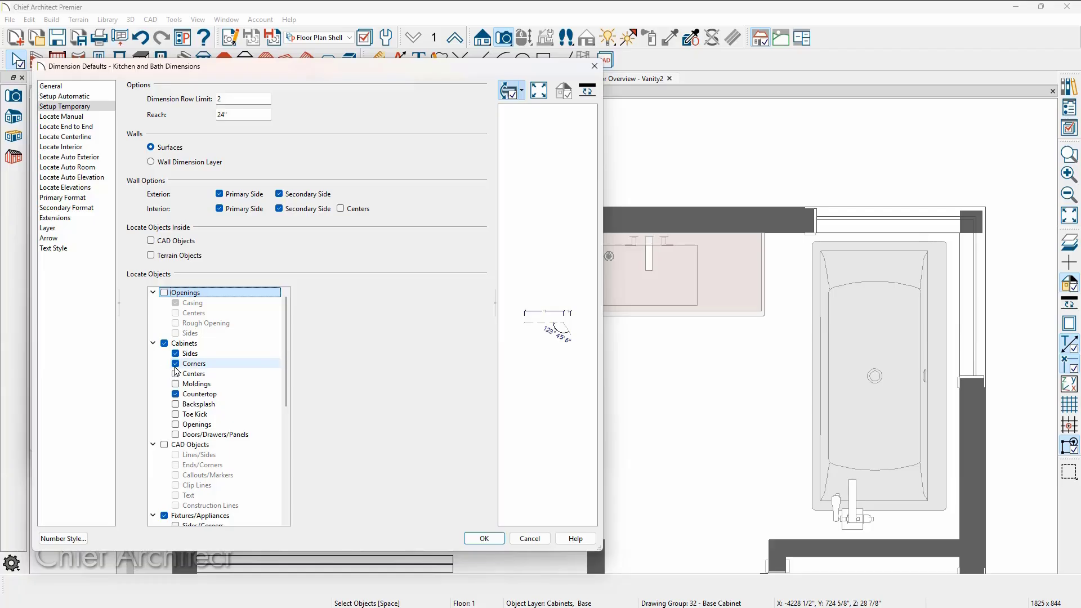
{"action": "left_click", "coordinate": [175, 365]}
{"action": "left_click", "coordinate": [176, 394]}
{"action": "scroll", "coordinate": [228, 385], "scroll_direction": "down", "scroll_amount": 3}
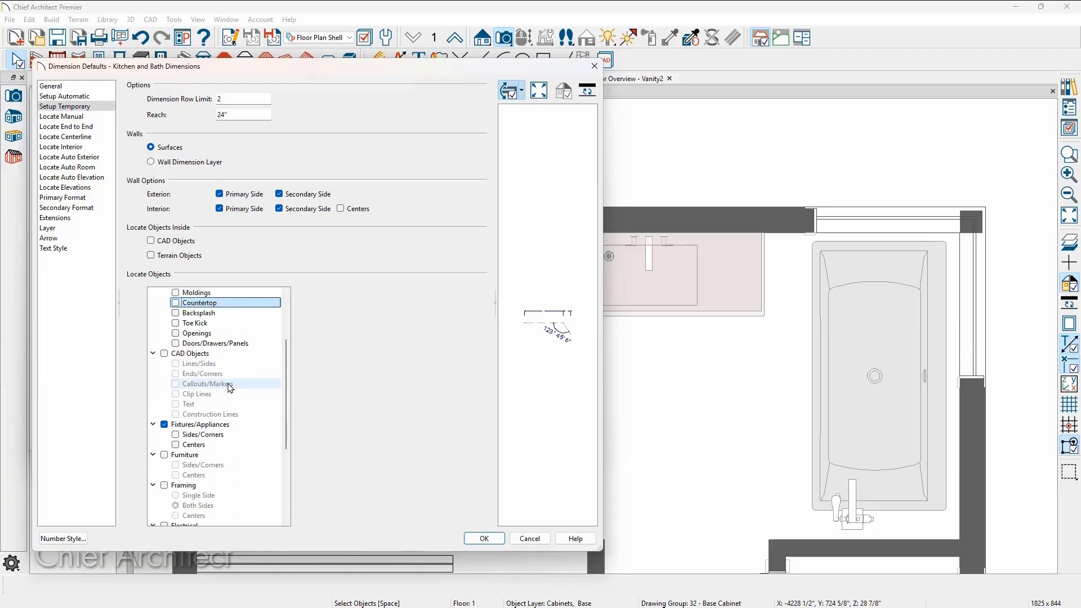
{"action": "left_click", "coordinate": [164, 424]}
{"action": "scroll", "coordinate": [267, 399], "scroll_direction": "down", "scroll_amount": 5}
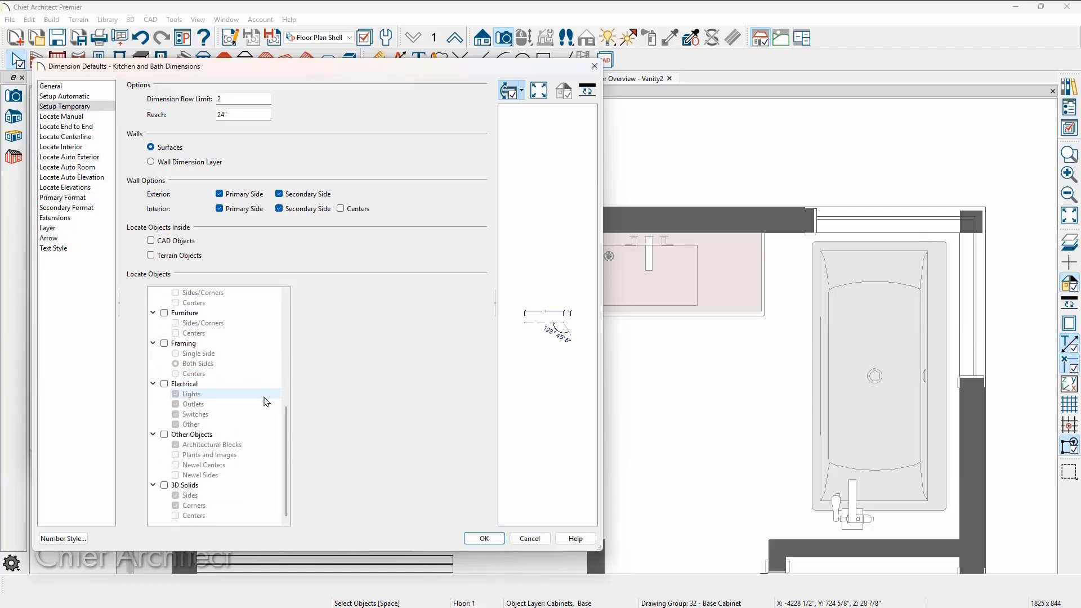
{"action": "scroll", "coordinate": [265, 398], "scroll_direction": "up", "scroll_amount": 7}
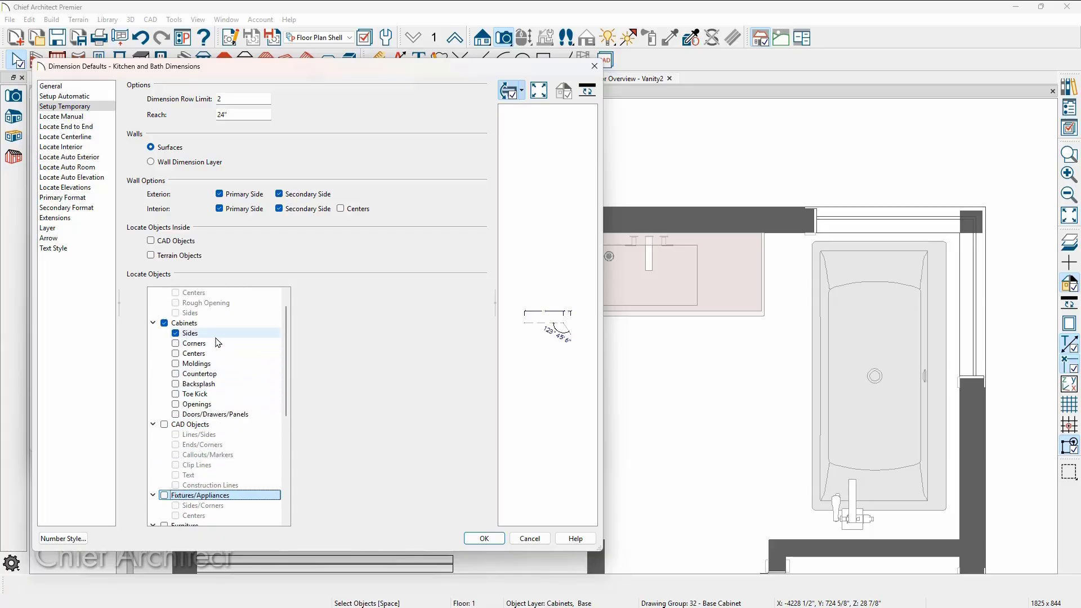
{"action": "left_click", "coordinate": [498, 538]}
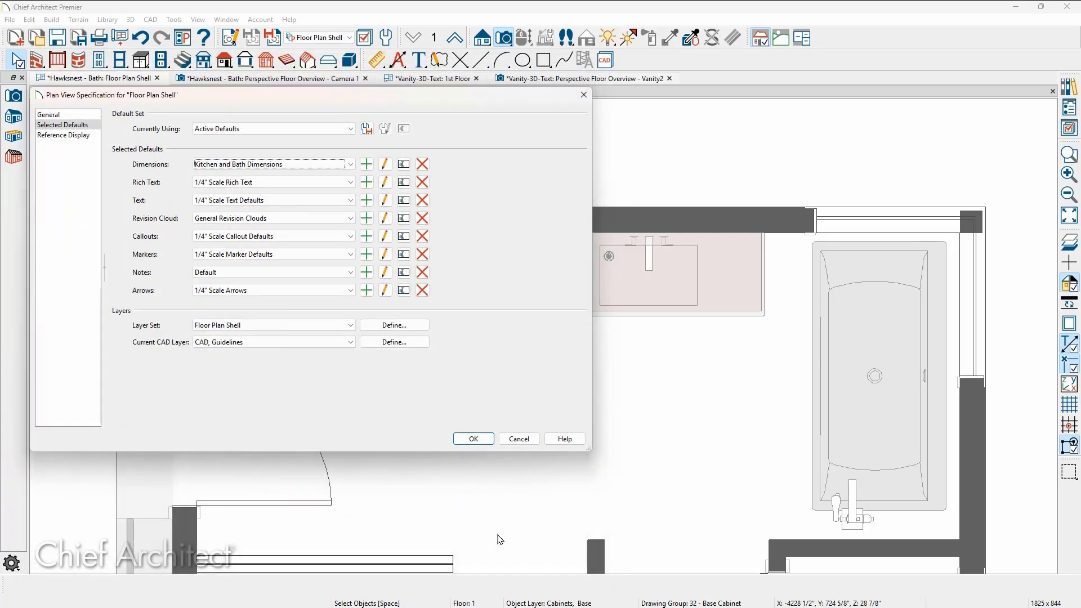
{"action": "left_click", "coordinate": [473, 439]}
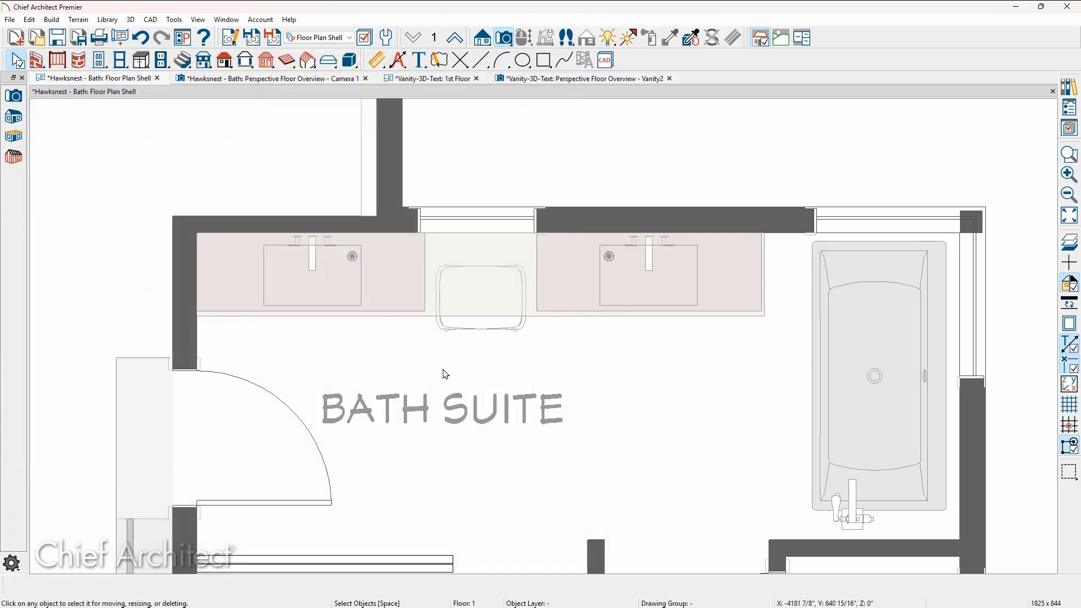
{"action": "left_click", "coordinate": [423, 297]}
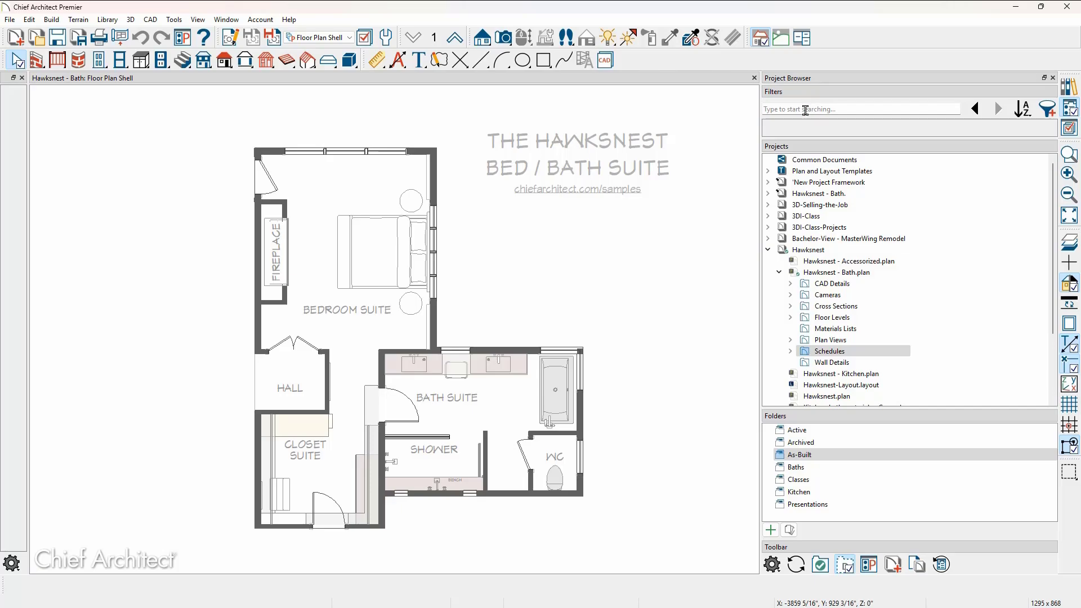
Step: Filter the Project Browser by "schedules", expand the Schedules group of Hawksnest - Bath.plan, and remove the filter
{"action": "type", "text": "schedules"}
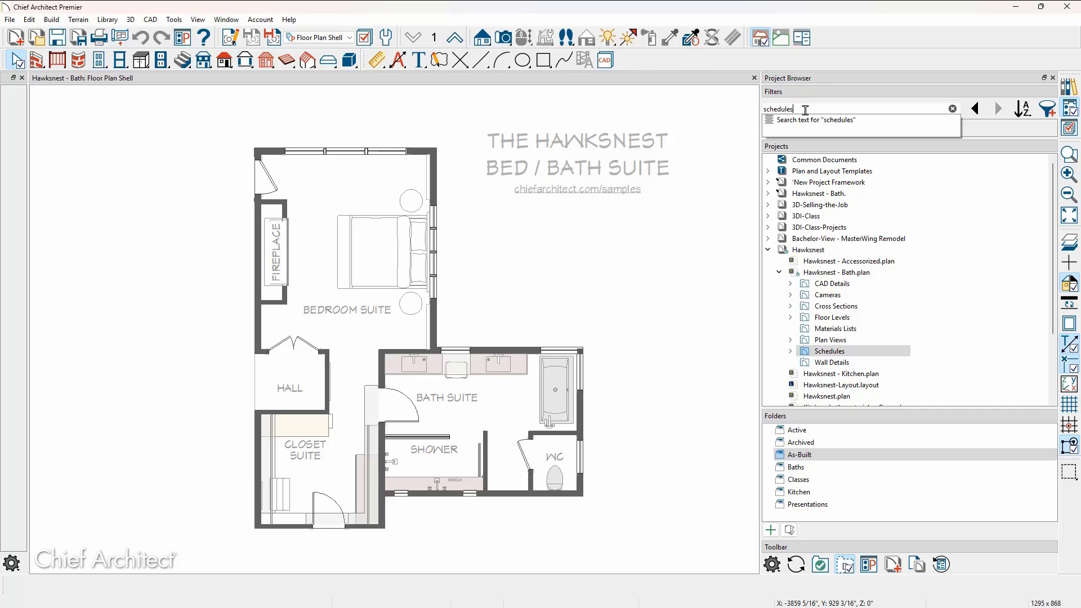
{"action": "key", "text": "Return"}
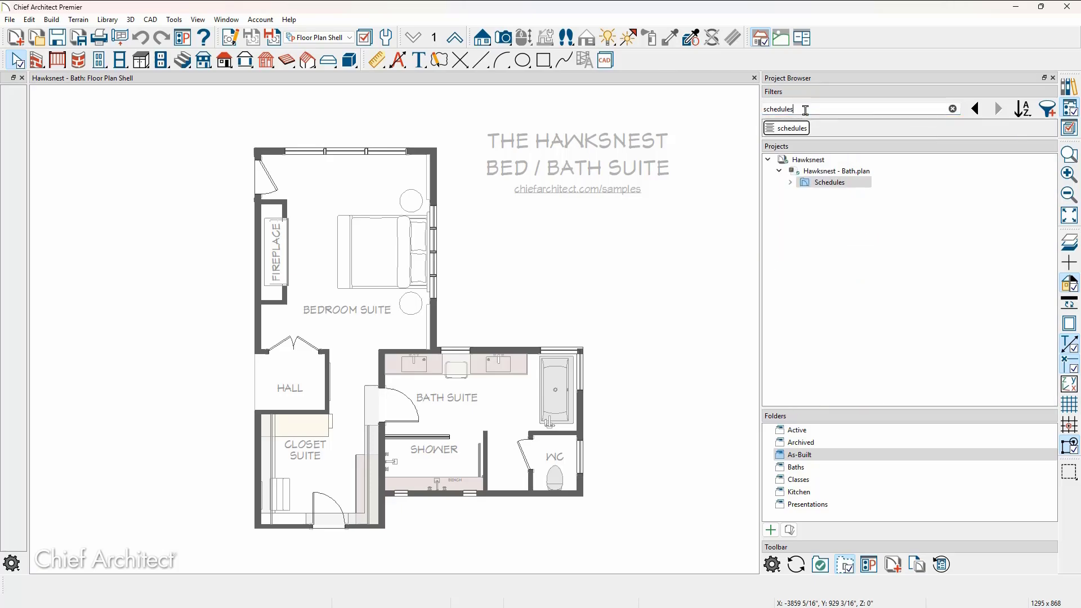
{"action": "left_click", "coordinate": [791, 182]}
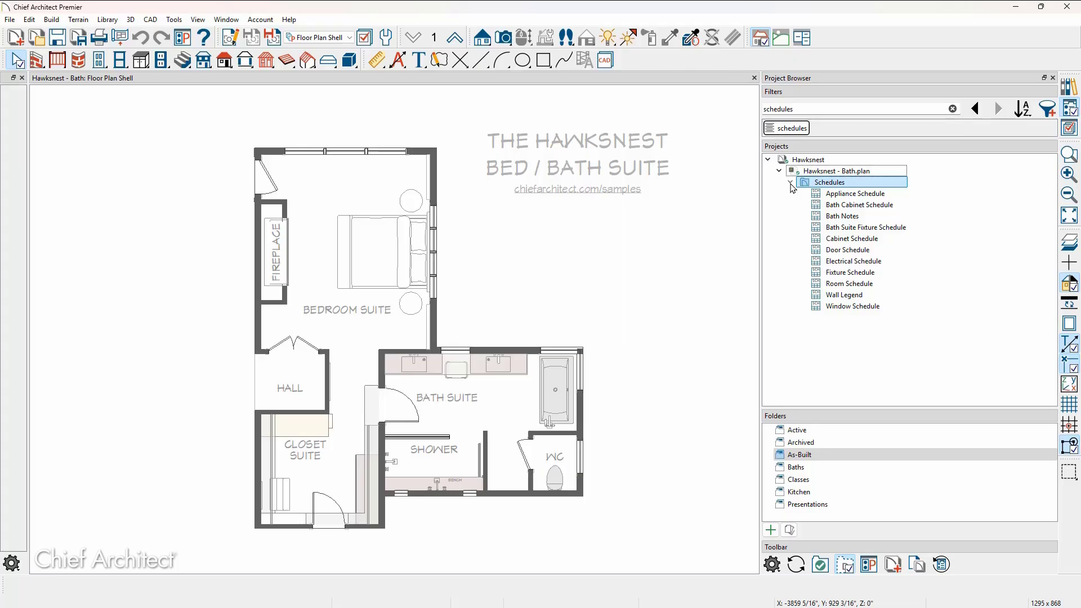
{"action": "left_click", "coordinate": [769, 129]}
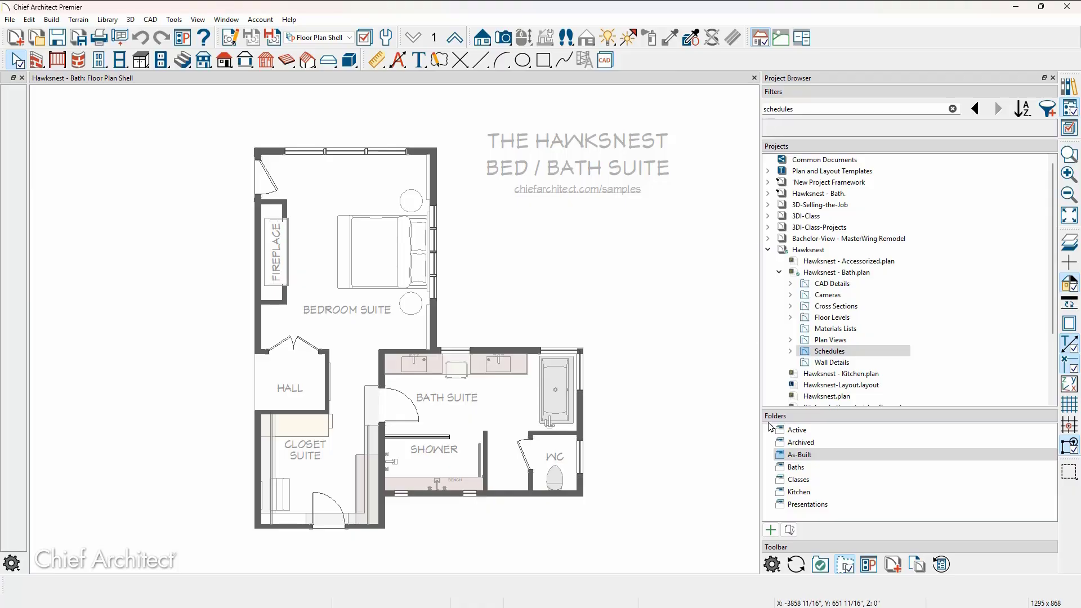
{"action": "left_click", "coordinate": [775, 568]}
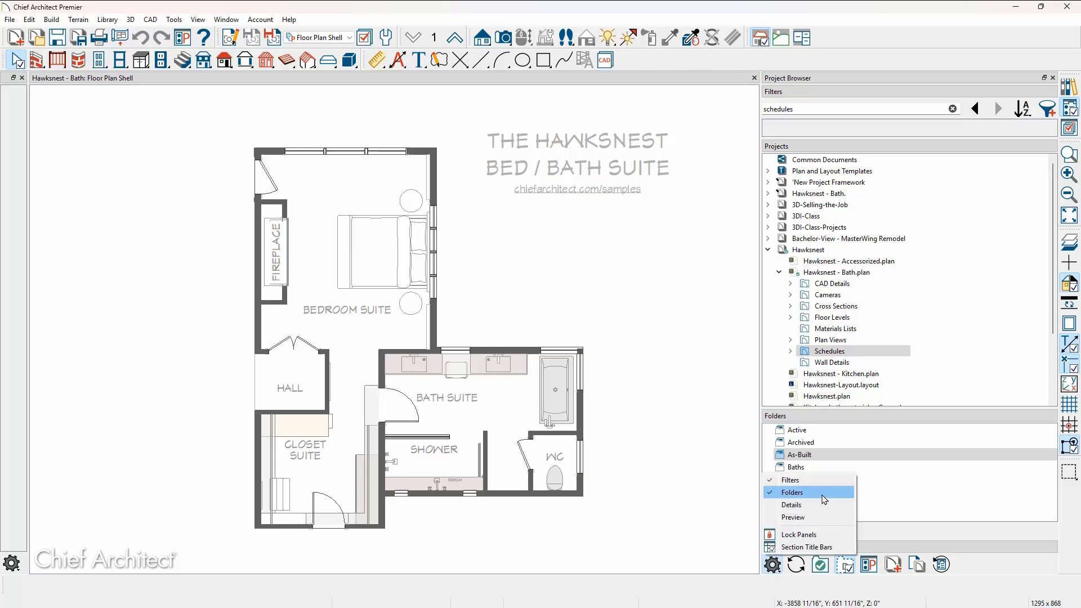
{"action": "key", "text": "Escape"}
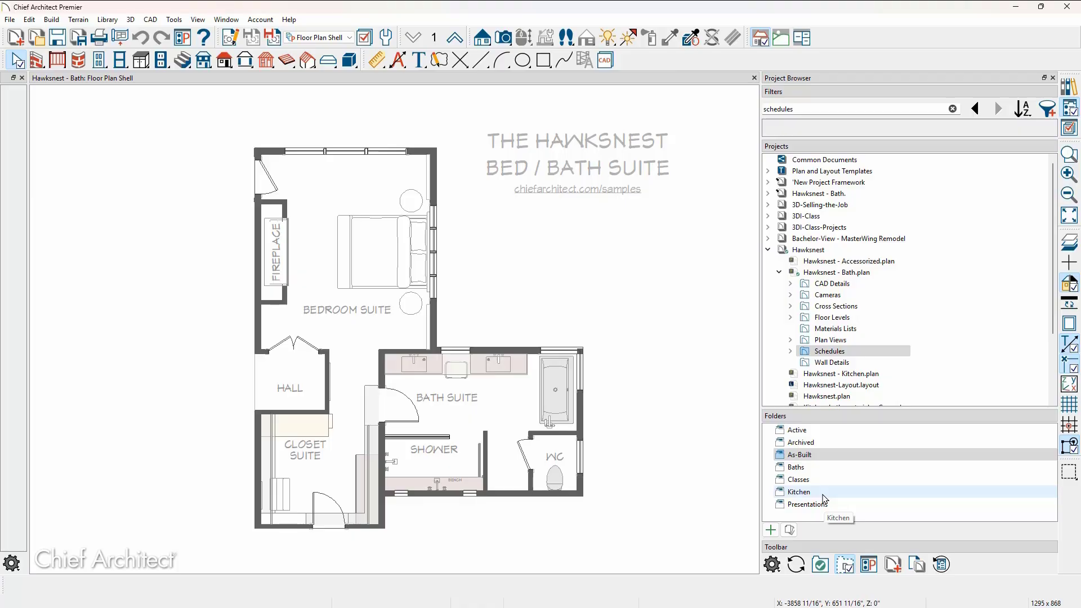
Step: Review the management commands available for the Hawksnest project in the Project Browser
{"action": "left_click", "coordinate": [824, 253]}
{"action": "right_click", "coordinate": [825, 255]}
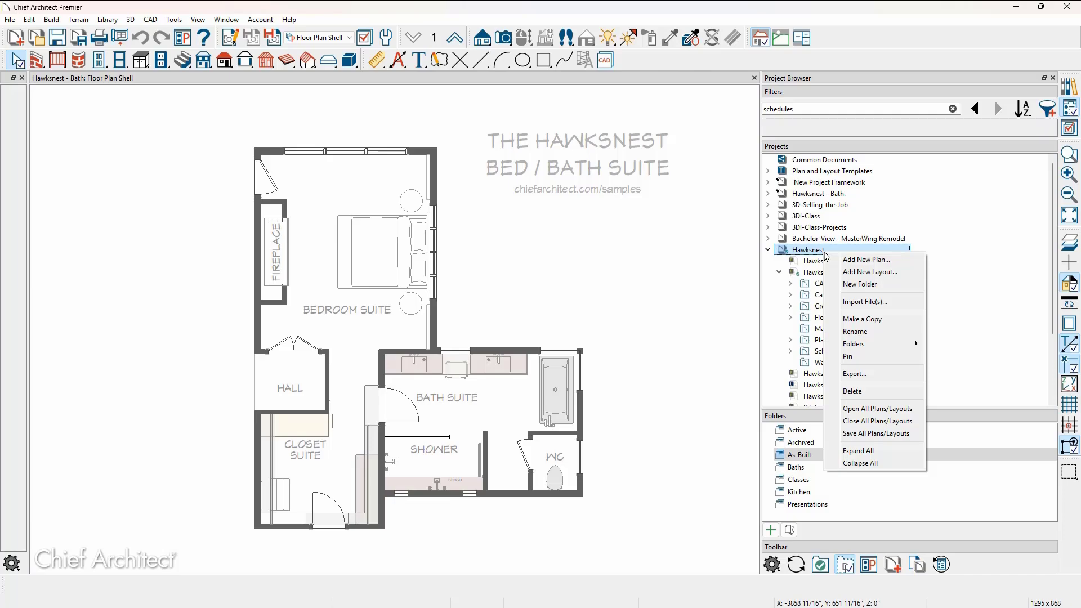
{"action": "mouse_move", "coordinate": [867, 346]}
{"action": "left_click", "coordinate": [818, 535]}
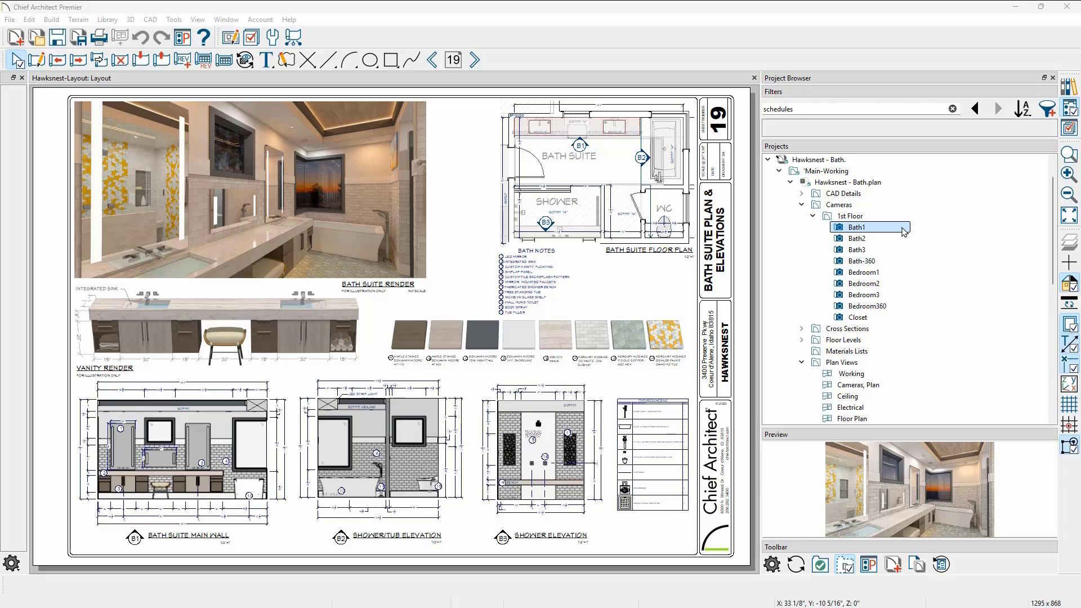
Step: Delete the bath suite floor plan view and the bath suite render from layout page 19
{"action": "left_click", "coordinate": [650, 189]}
{"action": "key", "text": "Delete"}
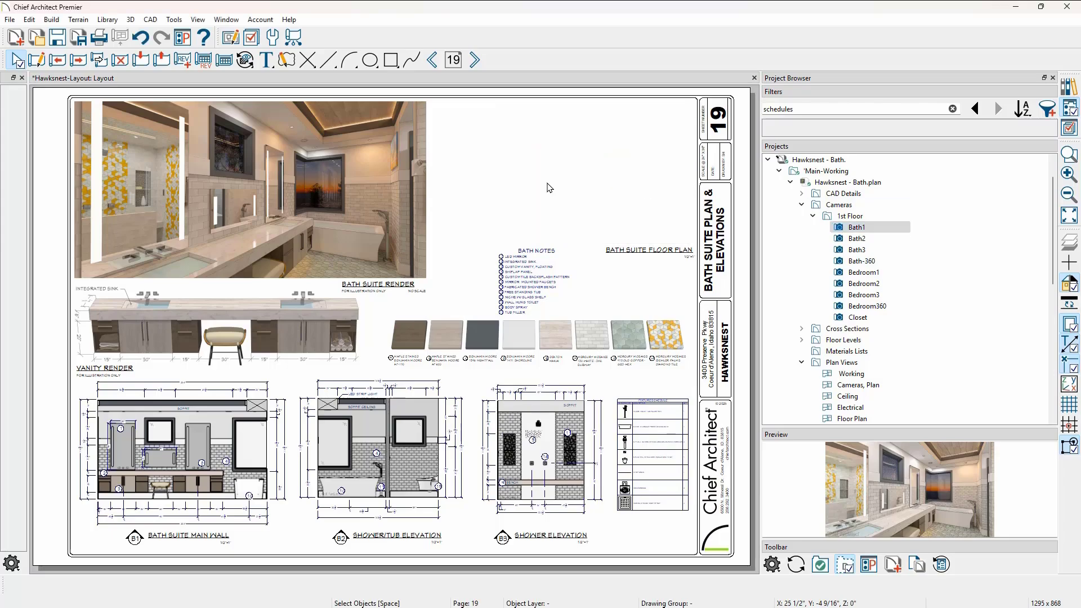
{"action": "left_click", "coordinate": [408, 192]}
{"action": "key", "text": "Delete"}
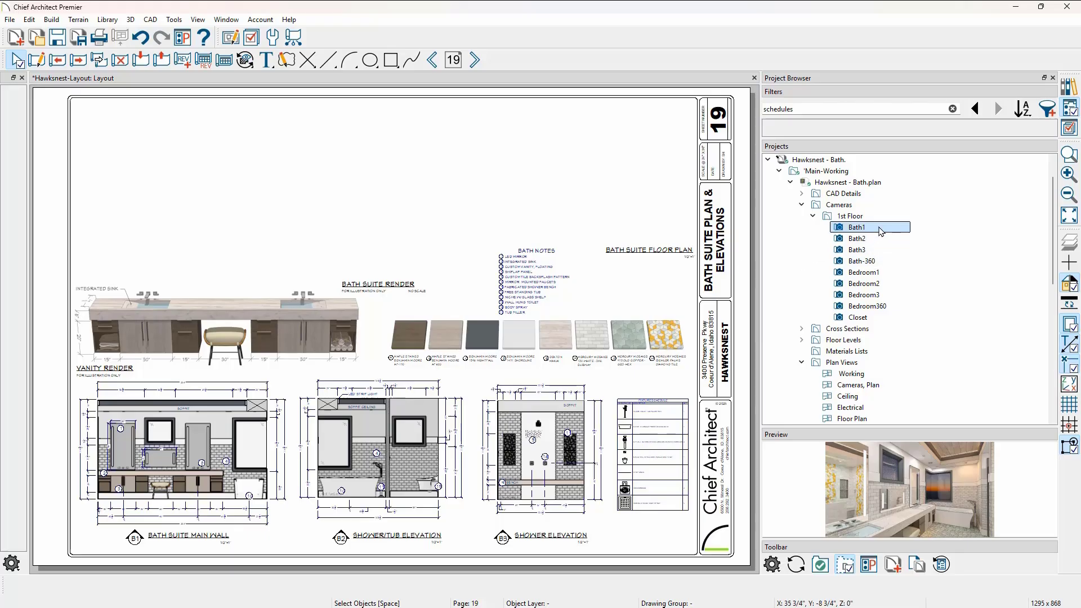
Step: Send the Bath1 camera to layout page 19 as an always-updating live view, shrink it, and place it in the sheet's upper-left corner
{"action": "left_click_drag", "start_coordinate": [881, 231], "coordinate": [404, 206]}
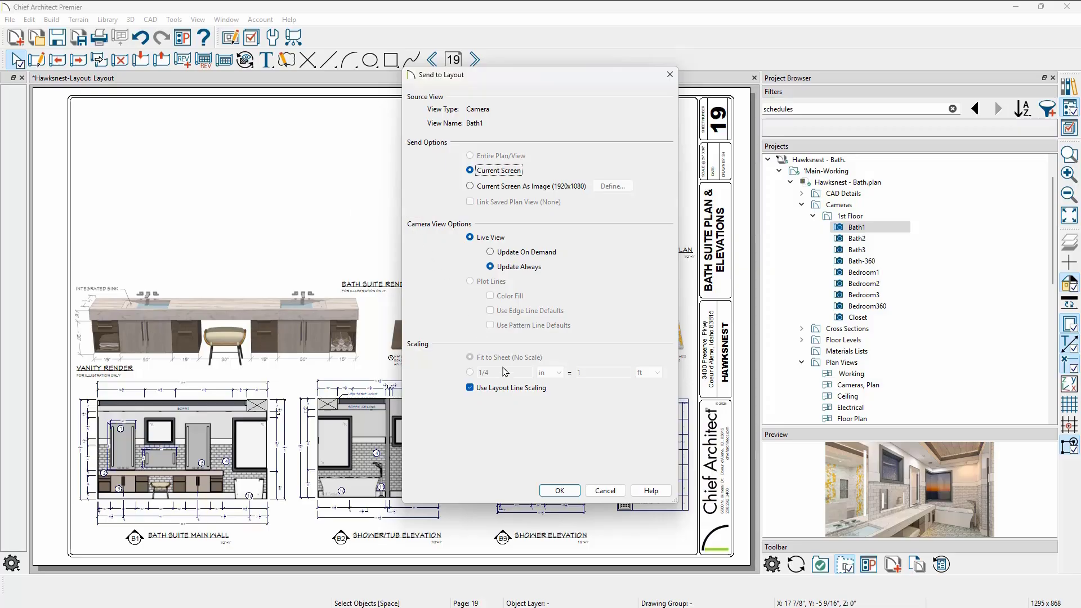
{"action": "left_click", "coordinate": [563, 490]}
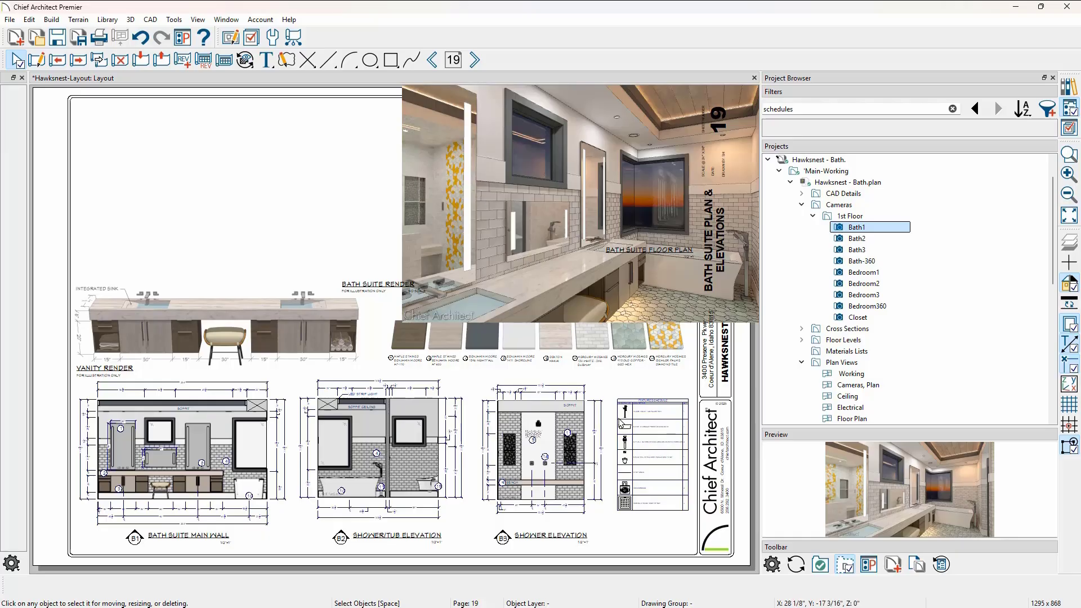
{"action": "left_click", "coordinate": [592, 190]}
{"action": "left_click_drag", "start_coordinate": [579, 201], "coordinate": [252, 221]}
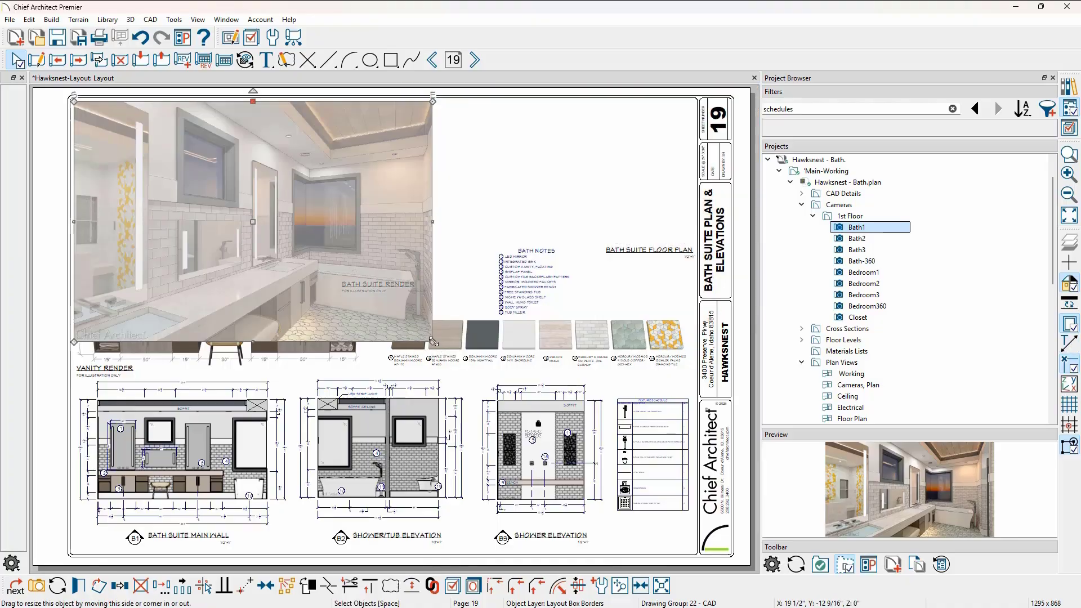
{"action": "left_click_drag", "start_coordinate": [433, 342], "coordinate": [401, 309]}
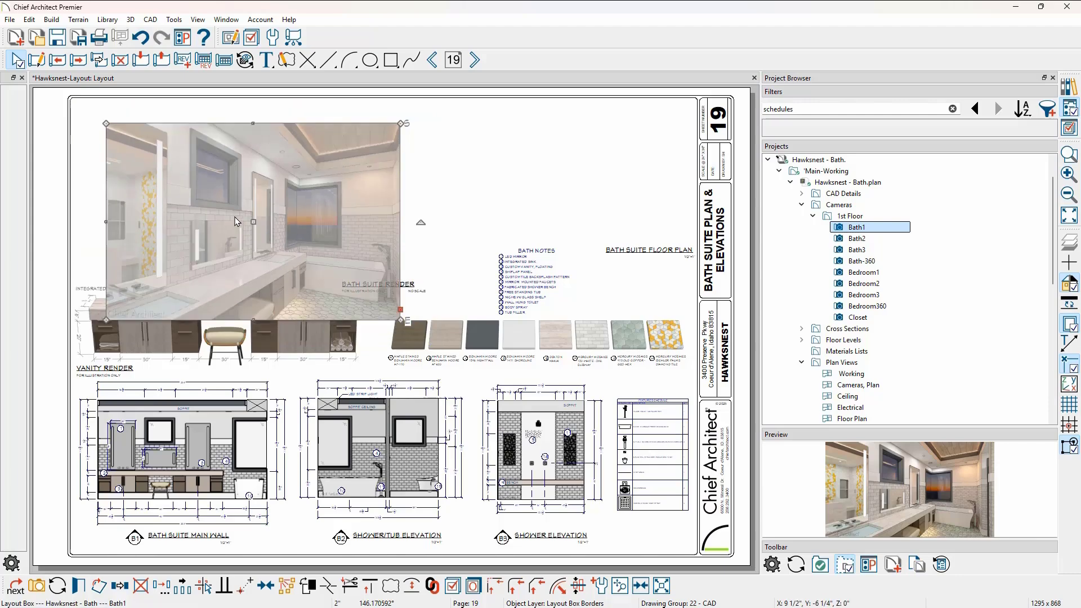
{"action": "left_click_drag", "start_coordinate": [251, 220], "coordinate": [204, 189]}
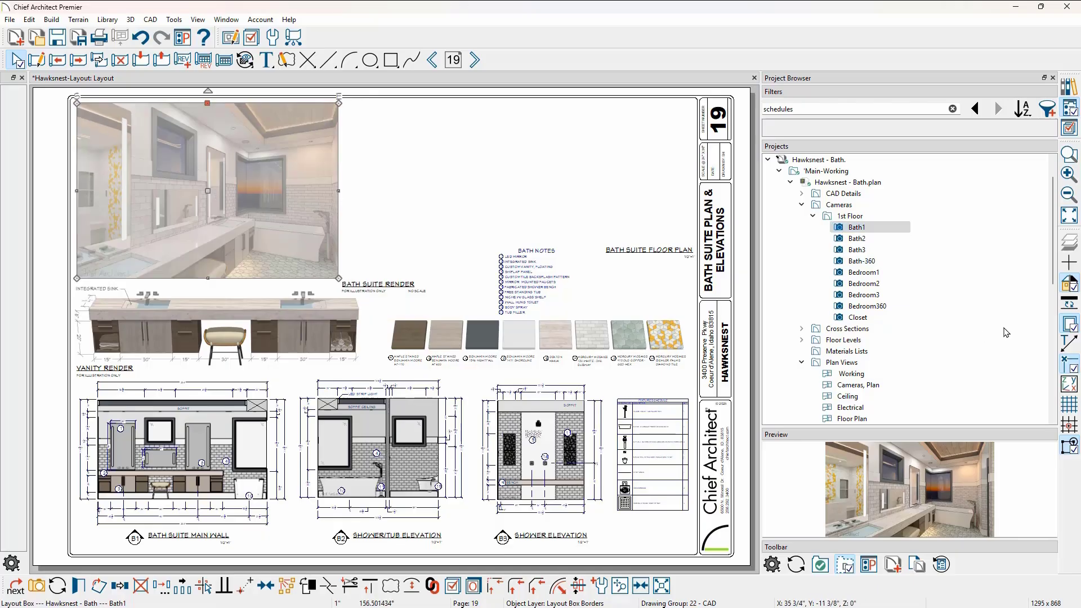
{"action": "key", "text": "Escape"}
Step: Send the entire Kitchen & Bath plan view to layout page 19, linked to its saved plan view and with its drawing scale set
{"action": "scroll", "coordinate": [910, 311], "scroll_direction": "down", "scroll_amount": 1}
{"action": "scroll", "coordinate": [910, 312], "scroll_direction": "down", "scroll_amount": 1}
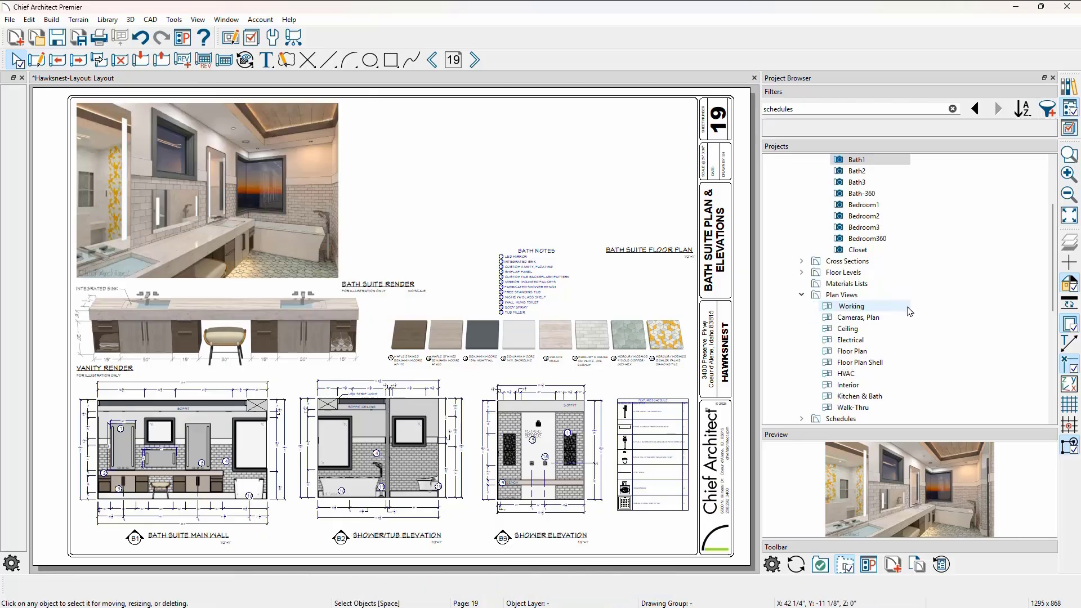
{"action": "left_click", "coordinate": [882, 398]}
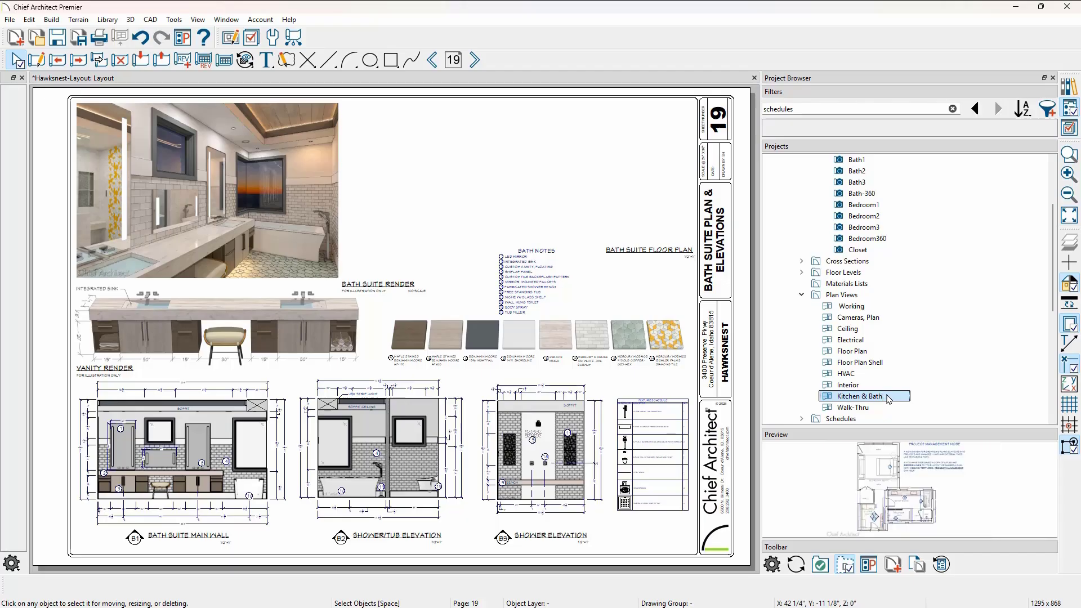
{"action": "left_click_drag", "start_coordinate": [888, 399], "coordinate": [574, 201]}
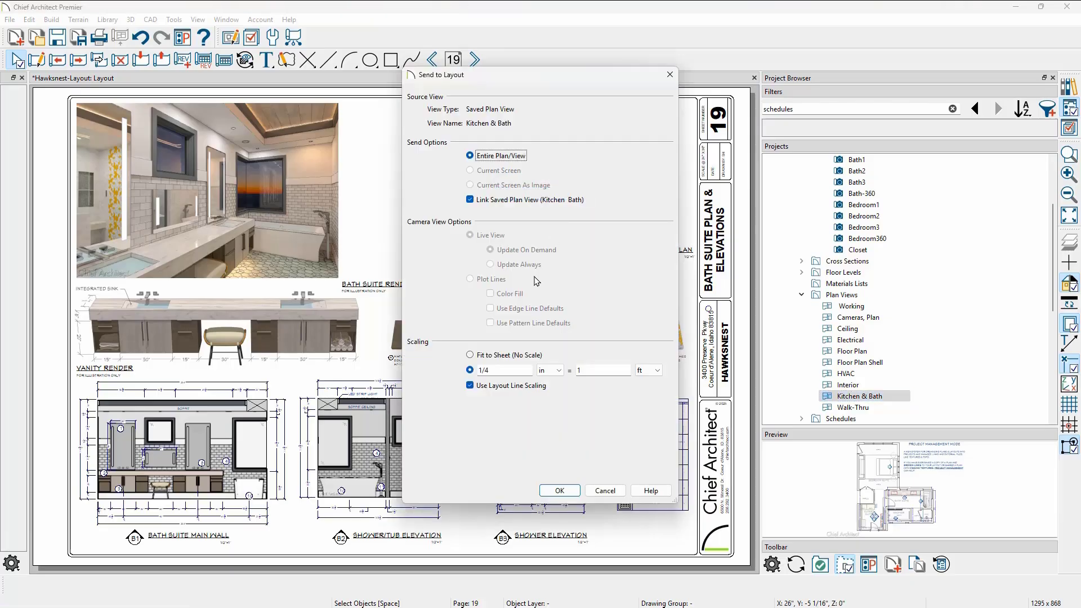
{"action": "left_click", "coordinate": [513, 372]}
{"action": "left_click", "coordinate": [545, 492]}
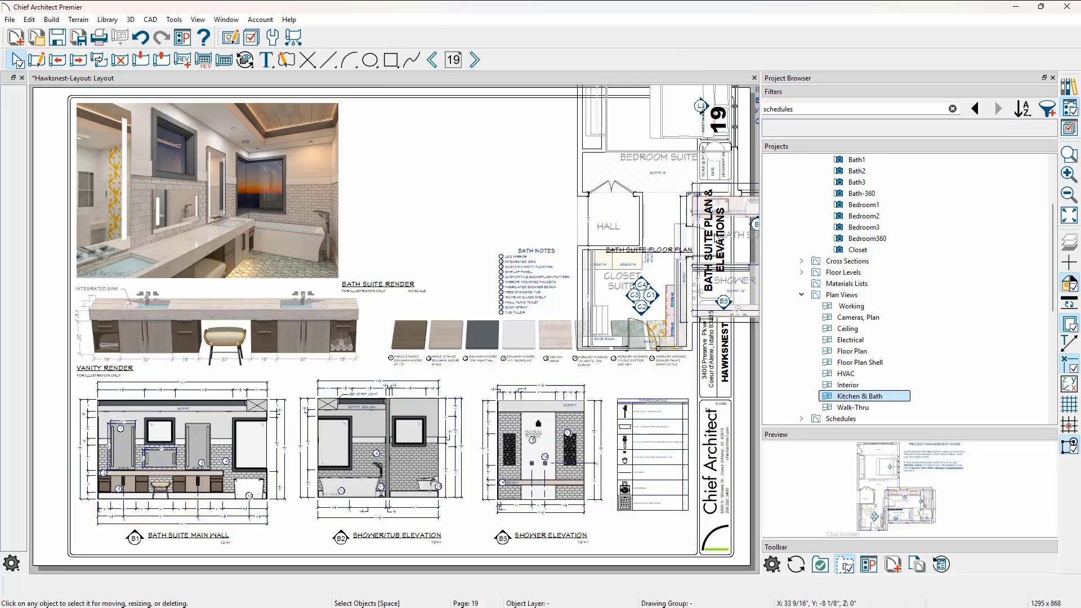
Step: Crop the Kitchen & Bath layout box down to the bath suite and place it above the bath suite floor plan title
{"action": "left_click", "coordinate": [628, 218]}
{"action": "scroll", "coordinate": [629, 219], "scroll_direction": "down", "scroll_amount": 1}
{"action": "scroll", "coordinate": [628, 219], "scroll_direction": "down", "scroll_amount": 2}
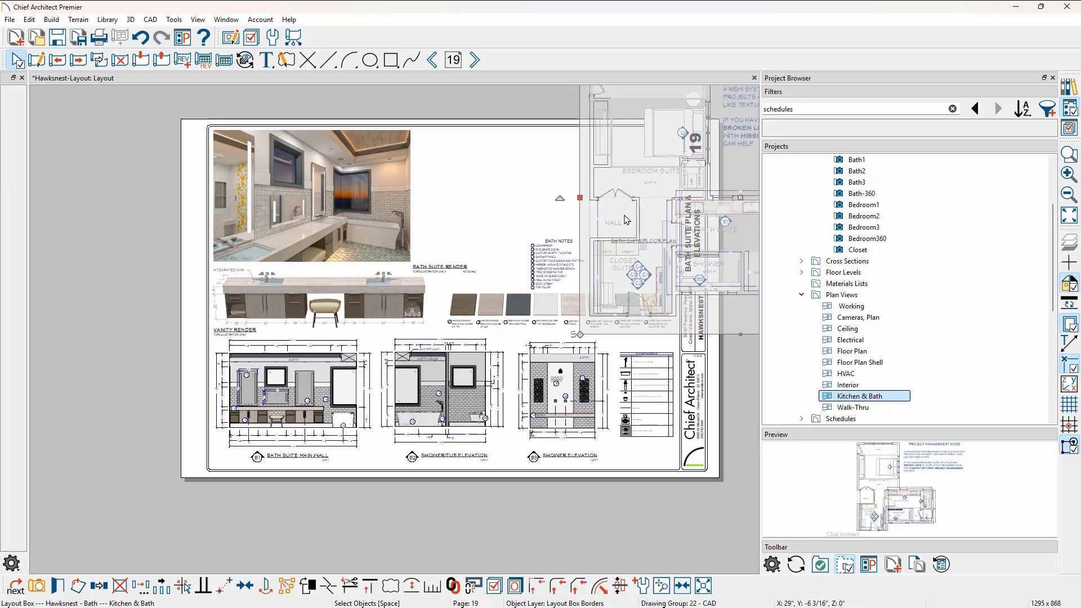
{"action": "left_click_drag", "start_coordinate": [668, 200], "coordinate": [554, 219]}
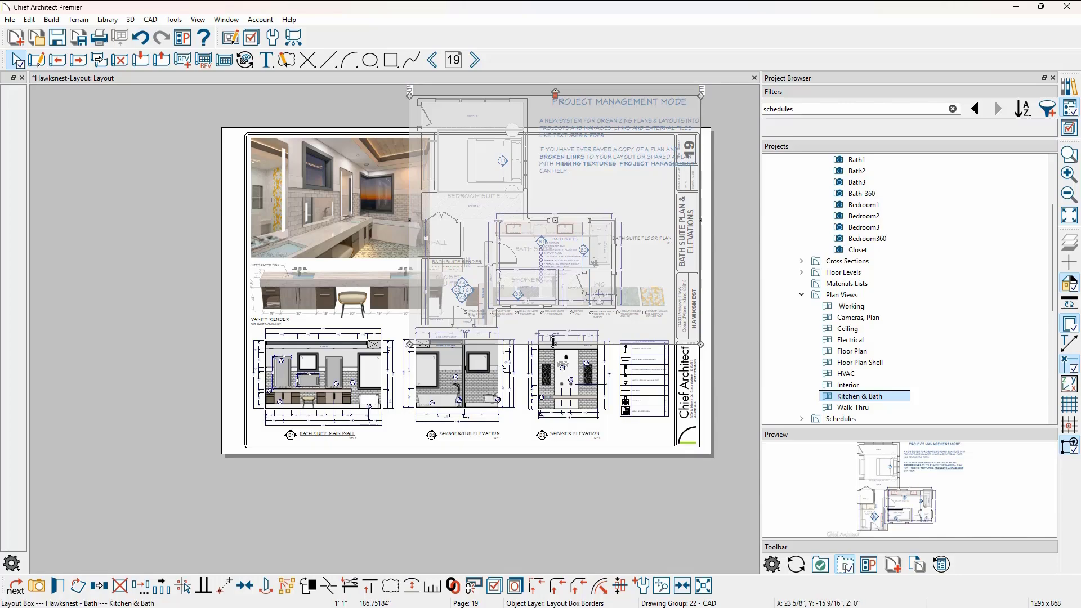
{"action": "left_click_drag", "start_coordinate": [555, 344], "coordinate": [555, 310]}
{"action": "left_click_drag", "start_coordinate": [696, 202], "coordinate": [624, 202]}
{"action": "left_click_drag", "start_coordinate": [519, 103], "coordinate": [514, 206]}
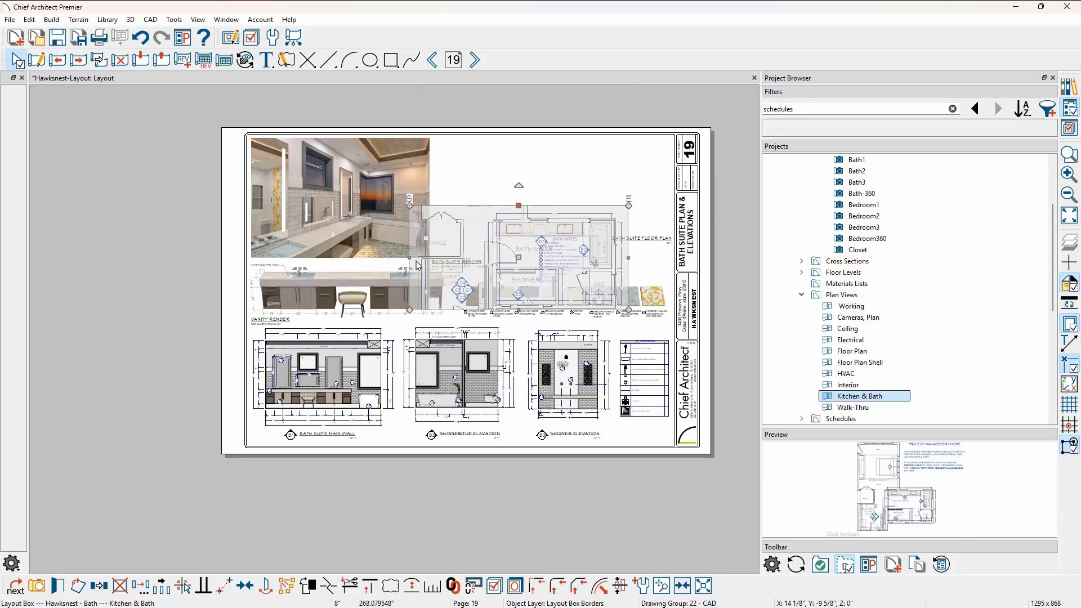
{"action": "left_click_drag", "start_coordinate": [410, 258], "coordinate": [481, 254]}
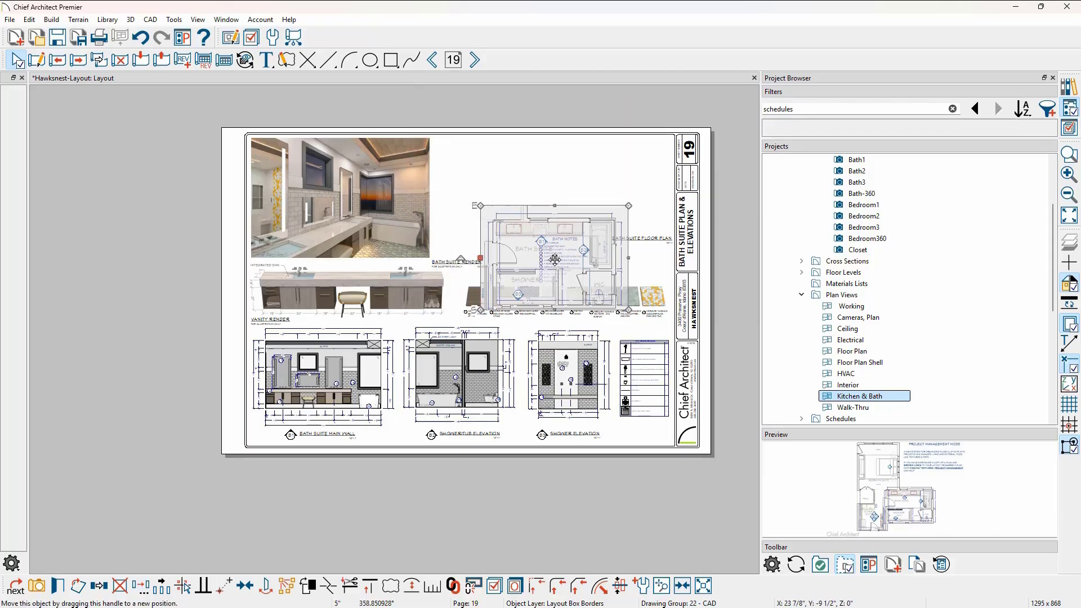
{"action": "left_click_drag", "start_coordinate": [555, 260], "coordinate": [597, 187]}
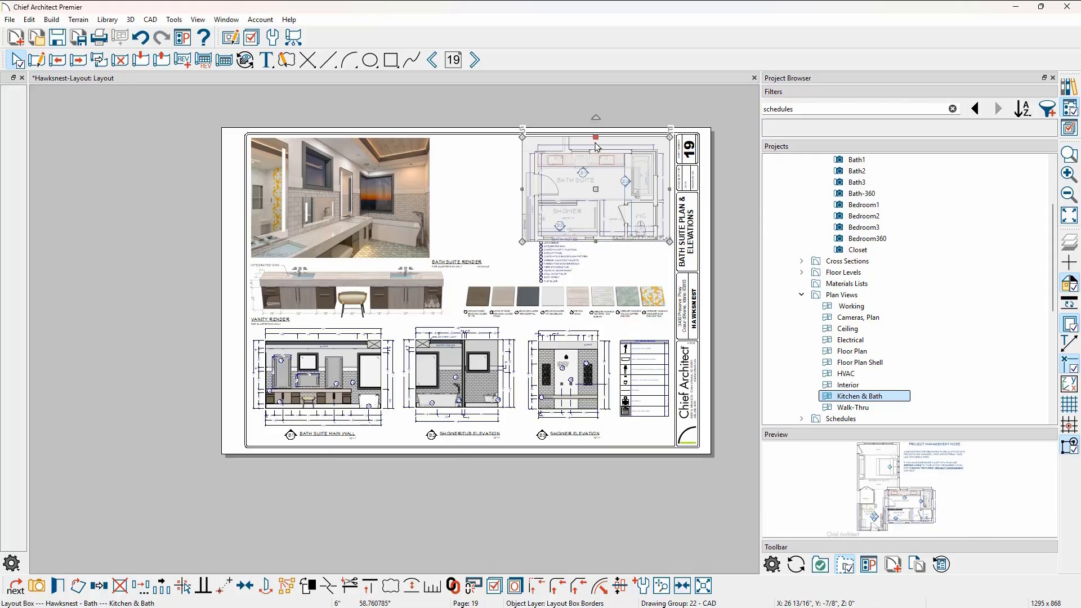
{"action": "left_click_drag", "start_coordinate": [597, 136], "coordinate": [597, 143]}
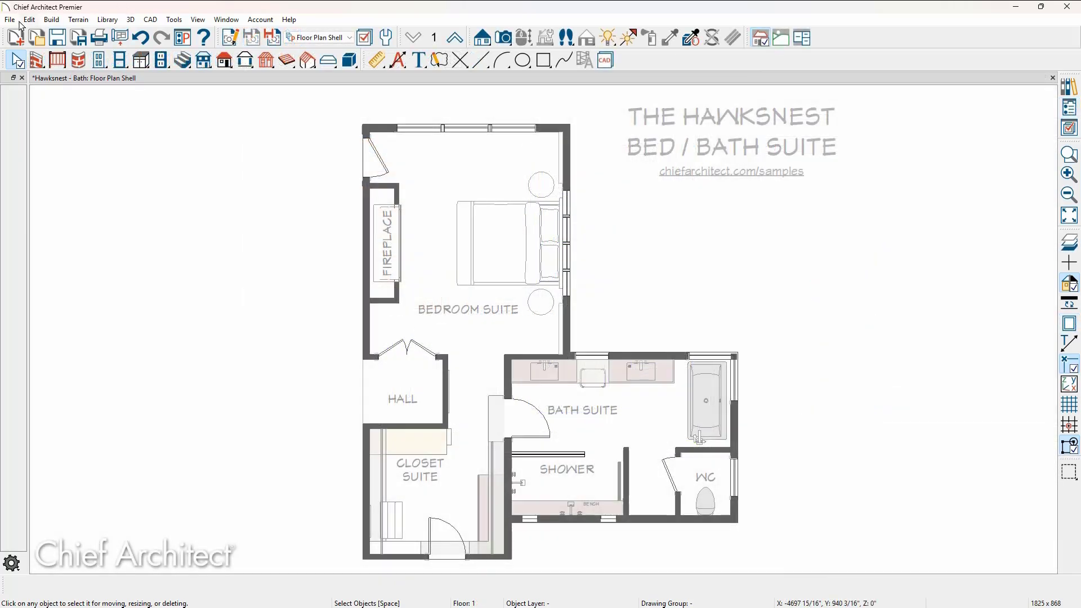
Step: Start importing settings from a plan or layout, with Hawksnest.plan in the Hawksnest project as the source
{"action": "left_click", "coordinate": [10, 20]}
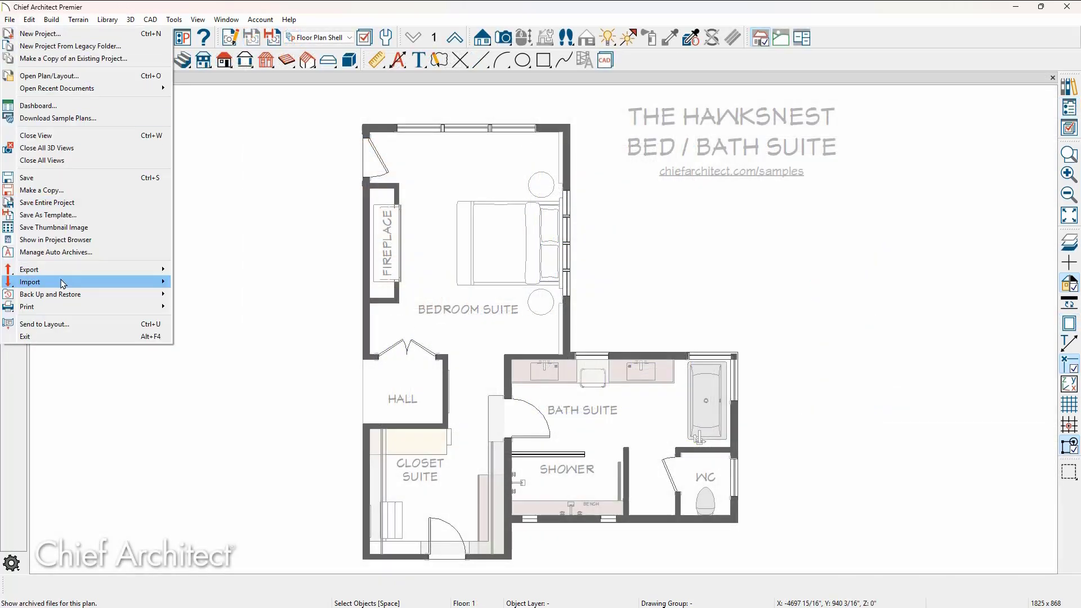
{"action": "mouse_move", "coordinate": [63, 284]}
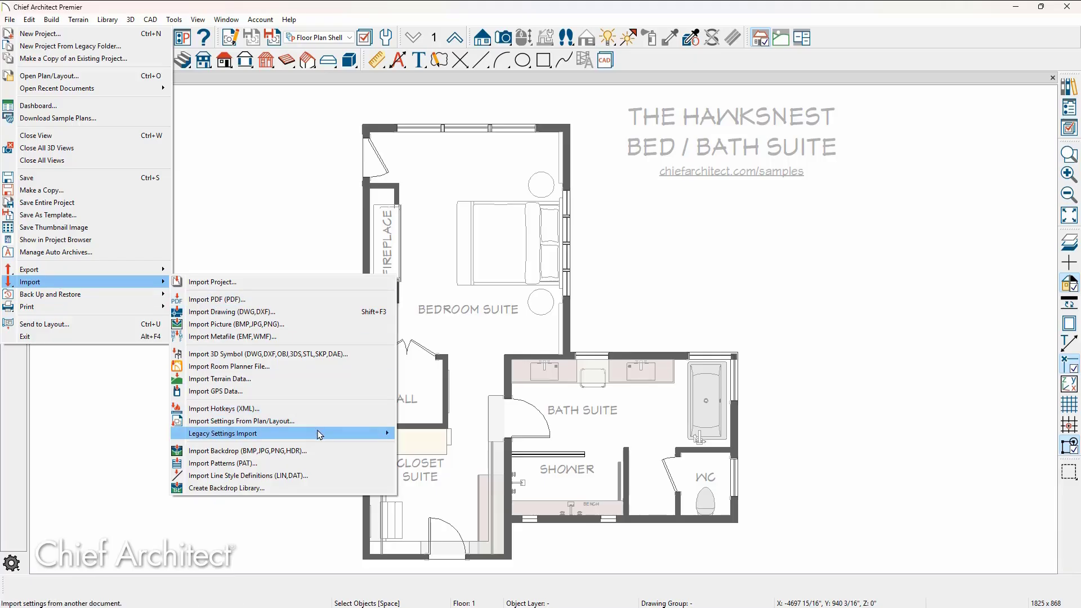
{"action": "mouse_move", "coordinate": [319, 434]}
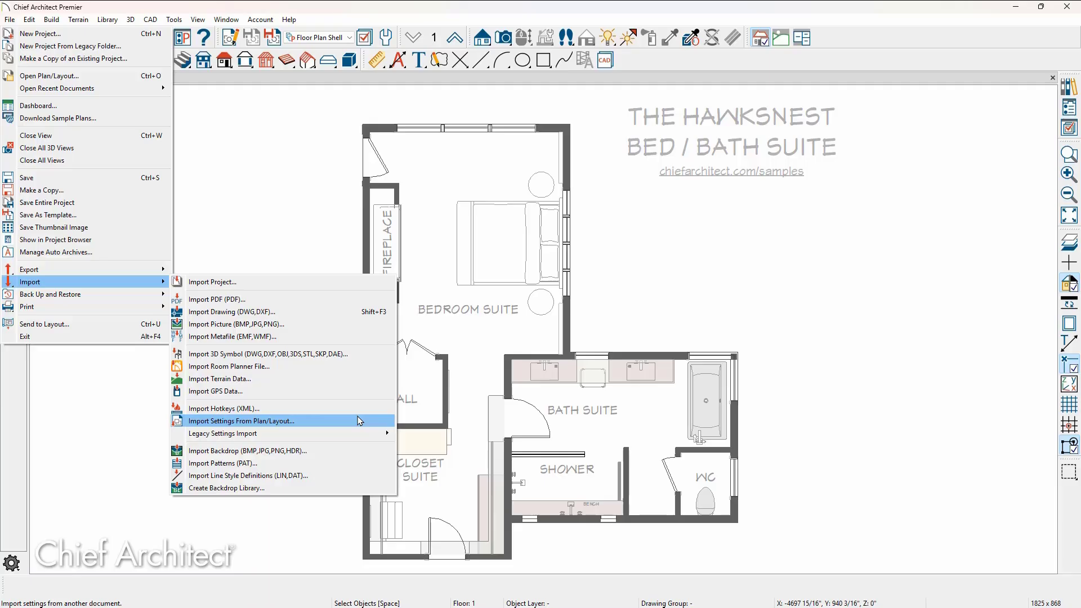
{"action": "left_click", "coordinate": [357, 421]}
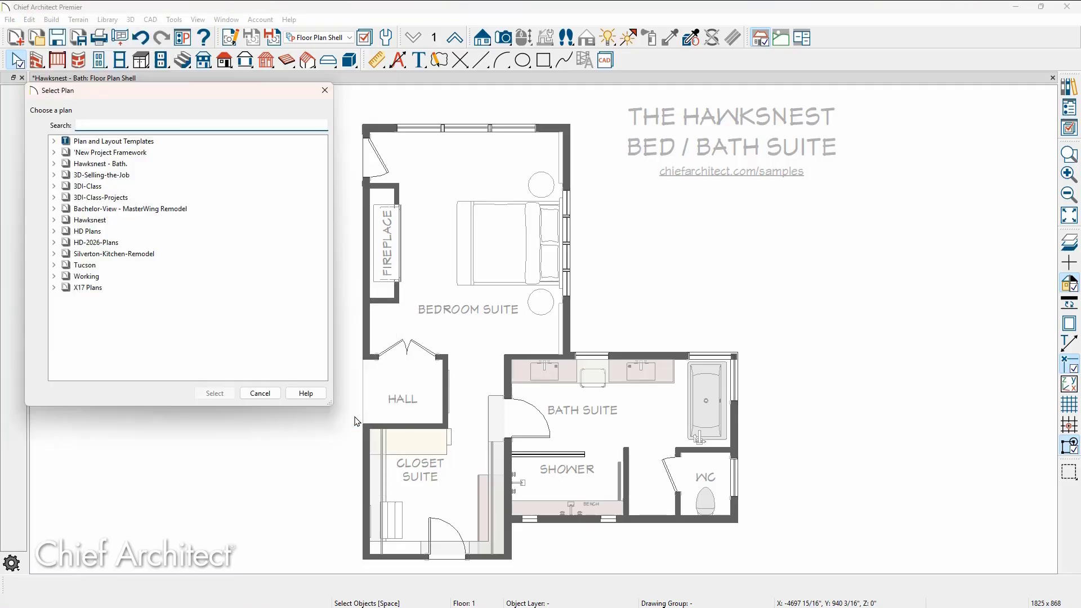
{"action": "left_click", "coordinate": [54, 220]}
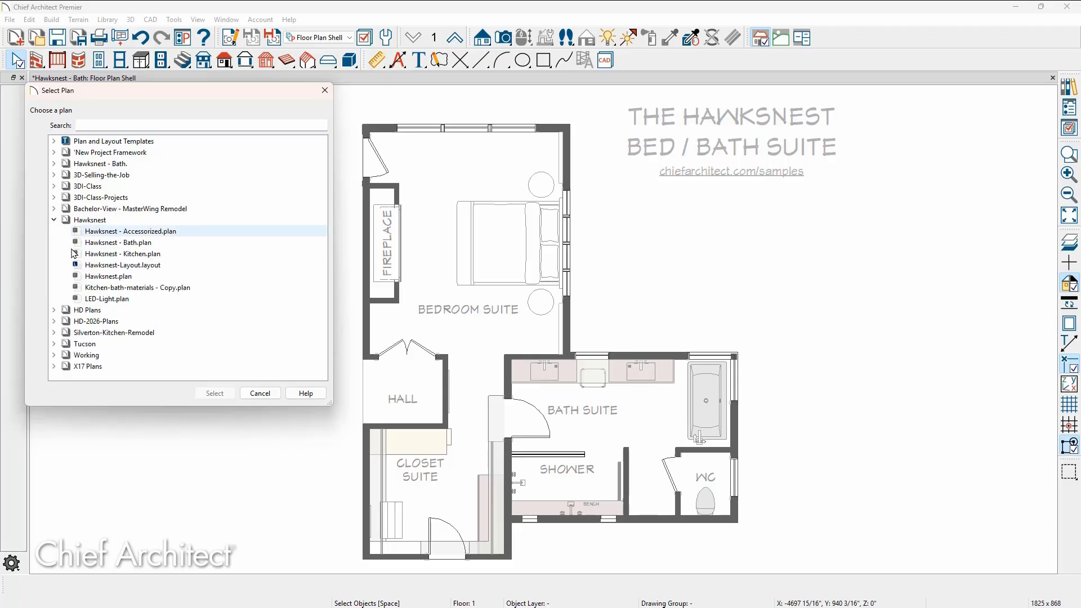
{"action": "left_click", "coordinate": [131, 277]}
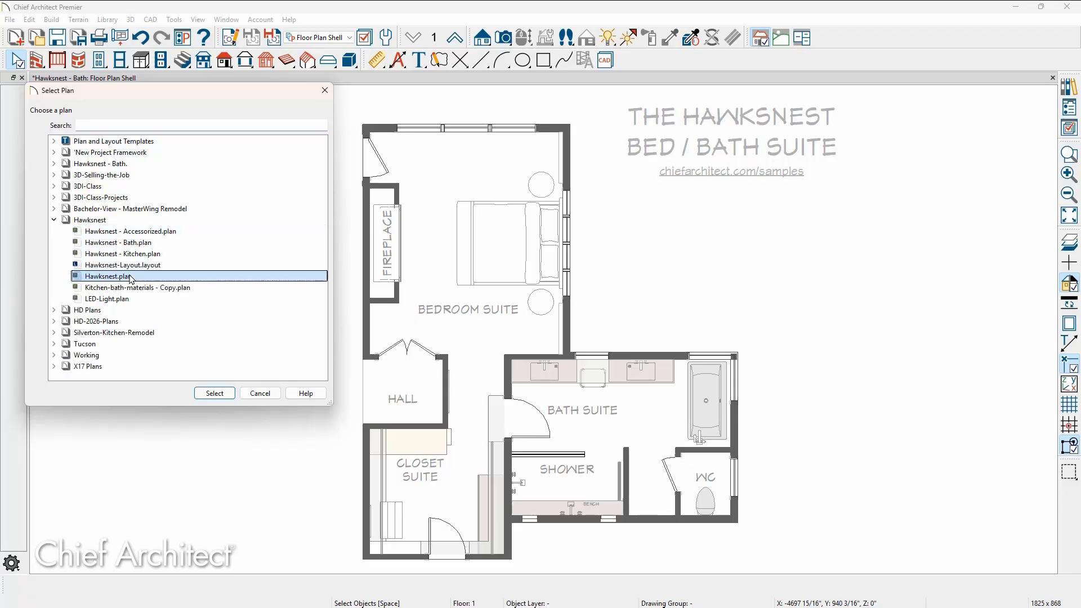
{"action": "left_click", "coordinate": [214, 394]}
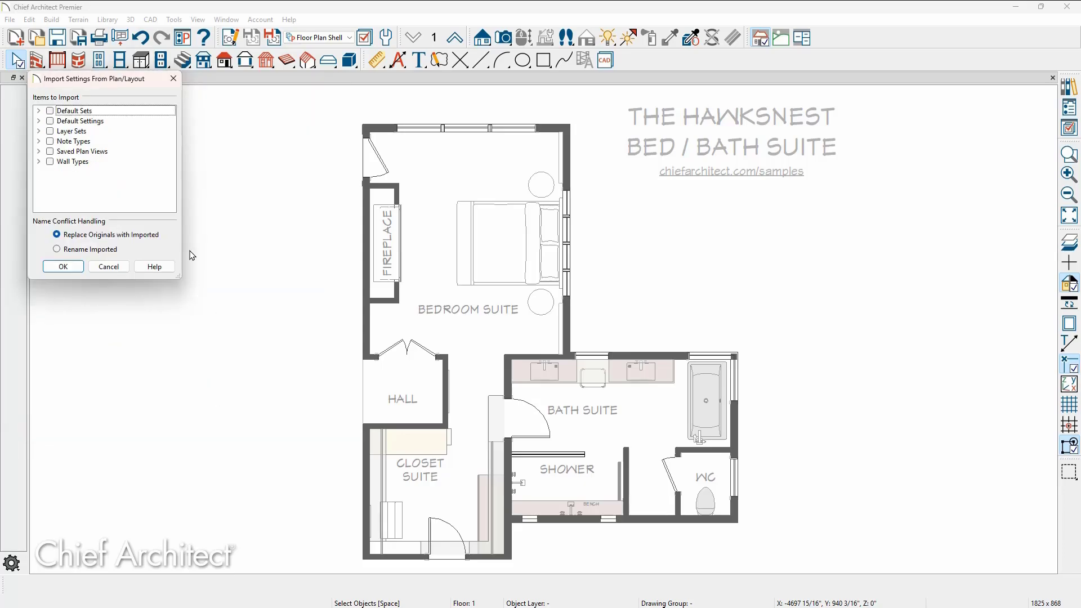
Step: Examine the importable wall types, saved plan views, note types, layer sets, default settings and default sets of Hawksnest.plan
{"action": "left_click", "coordinate": [39, 163]}
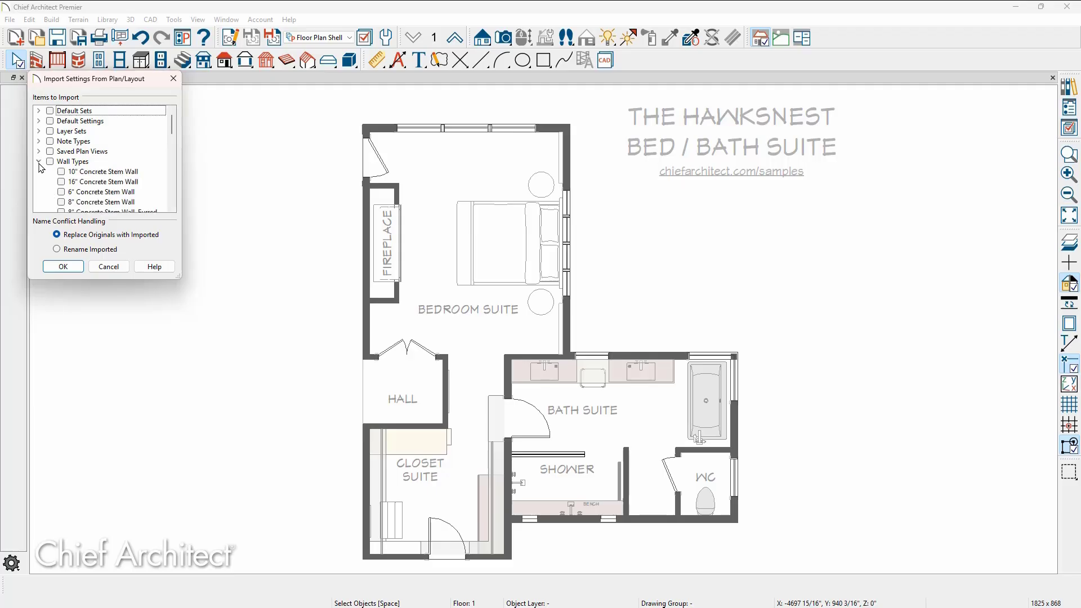
{"action": "mouse_move", "coordinate": [171, 130]}
{"action": "left_mouse_down"}
{"action": "mouse_move", "coordinate": [173, 190]}
{"action": "mouse_move", "coordinate": [172, 131]}
{"action": "left_mouse_up"}
{"action": "left_click", "coordinate": [38, 151]}
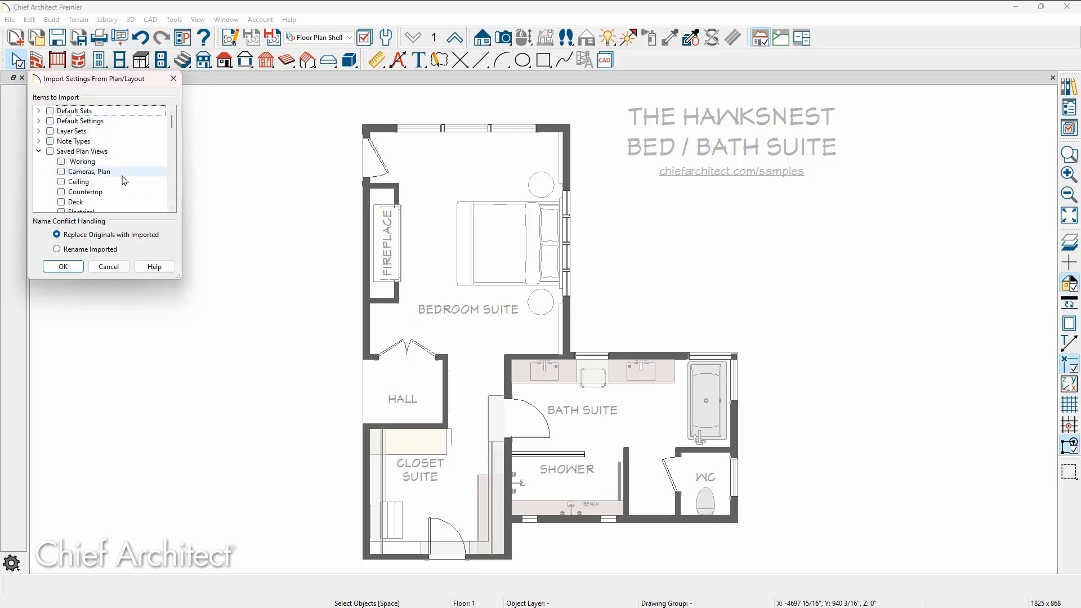
{"action": "left_click", "coordinate": [38, 141]}
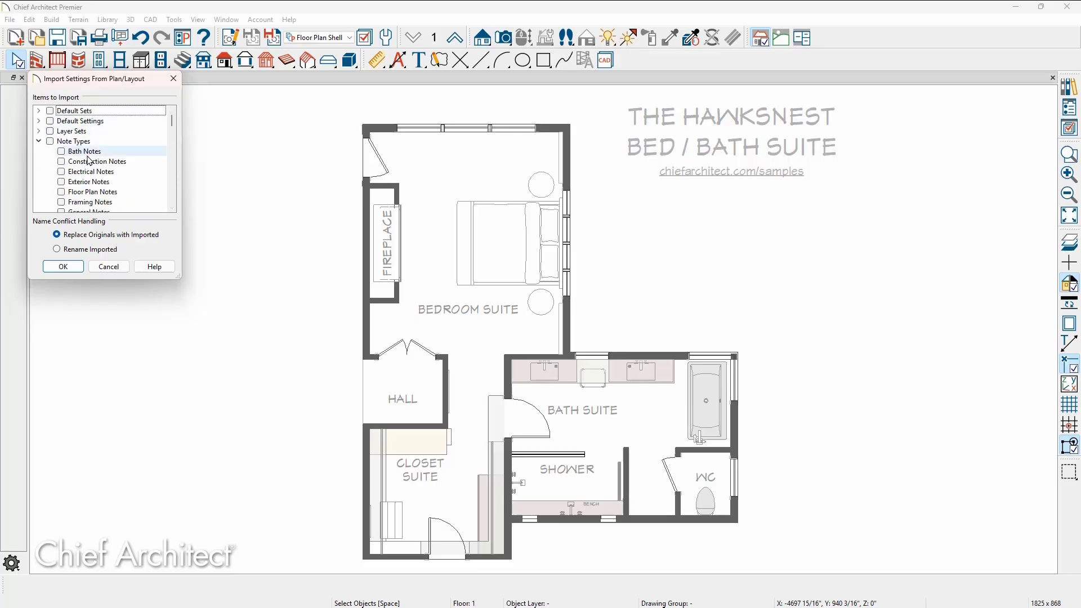
{"action": "left_click", "coordinate": [38, 131]}
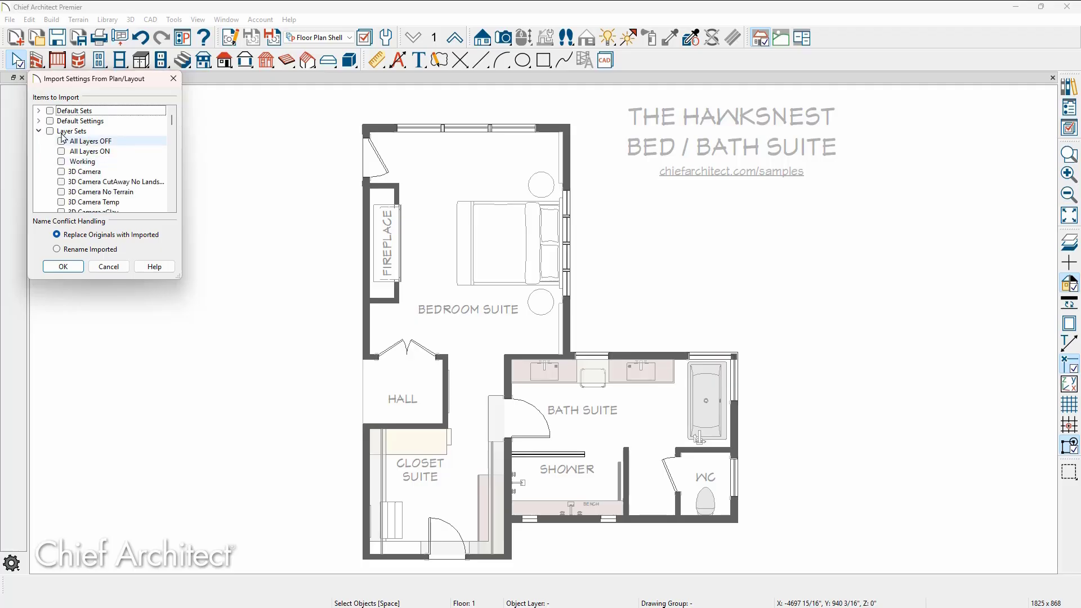
{"action": "left_click", "coordinate": [39, 120]}
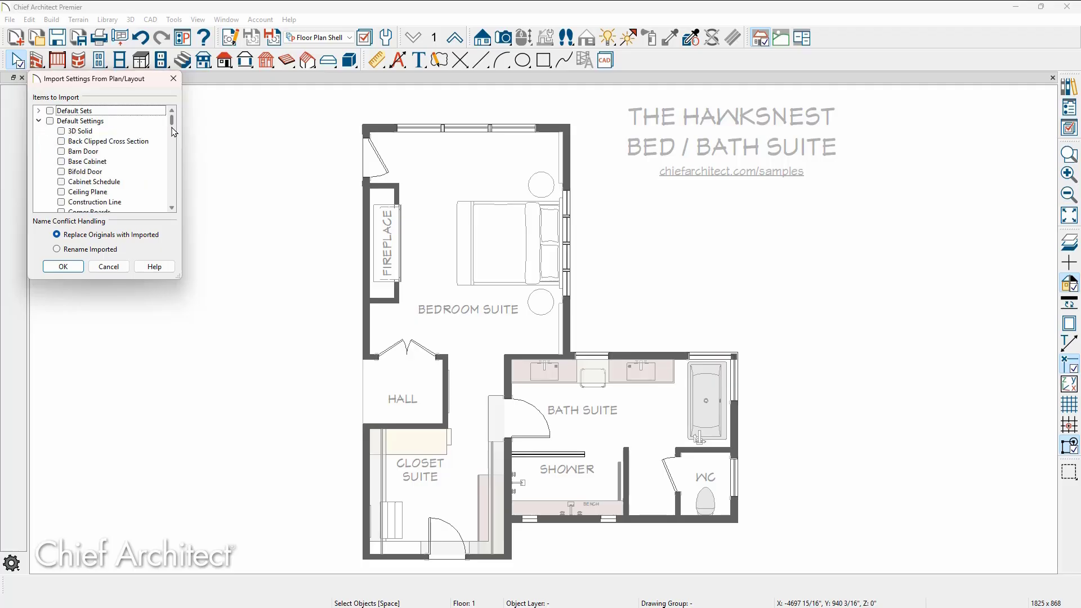
{"action": "scroll", "coordinate": [169, 132], "scroll_direction": "down", "scroll_amount": 15}
{"action": "scroll", "coordinate": [167, 129], "scroll_direction": "up", "scroll_amount": 15}
{"action": "scroll", "coordinate": [167, 129], "scroll_direction": "up", "scroll_amount": 5}
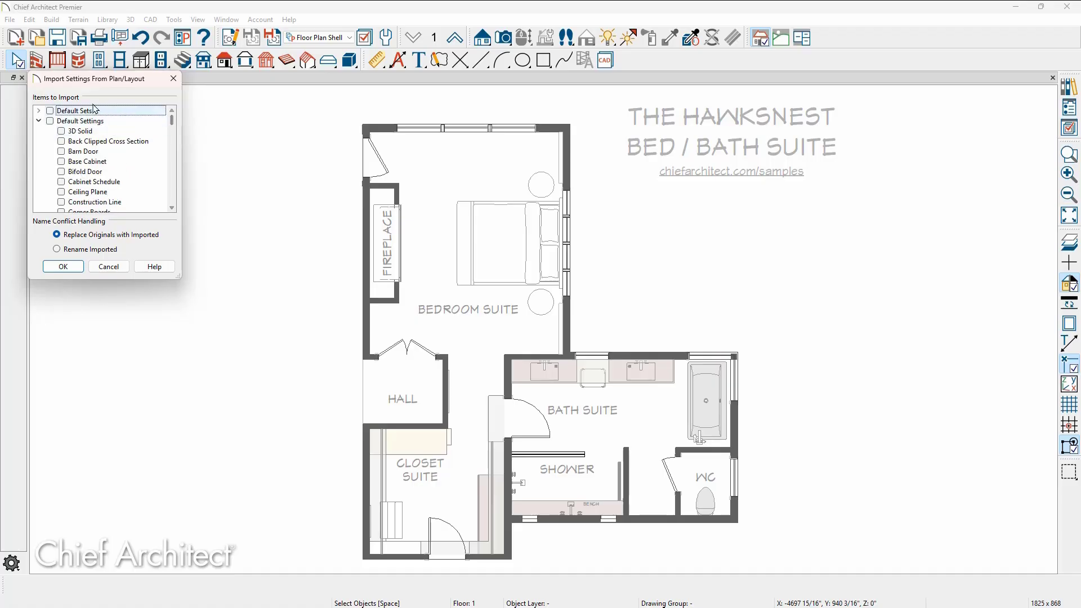
{"action": "left_click", "coordinate": [40, 111]}
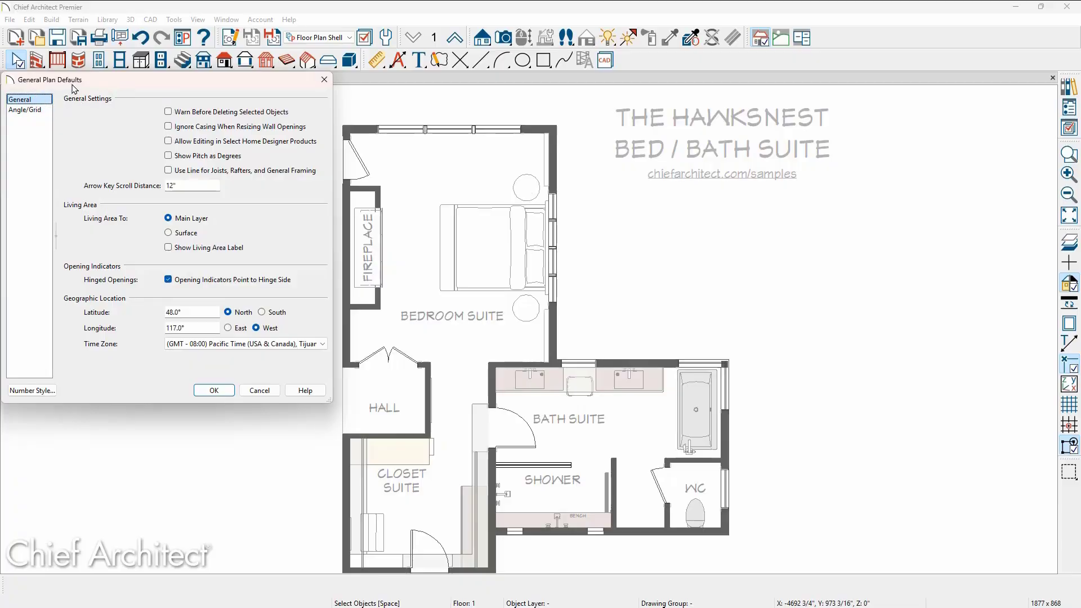
Step: Review the angle increment choices in the general plan defaults, then enable additional allowed angles and add 35° and -35°
{"action": "left_click", "coordinate": [36, 110]}
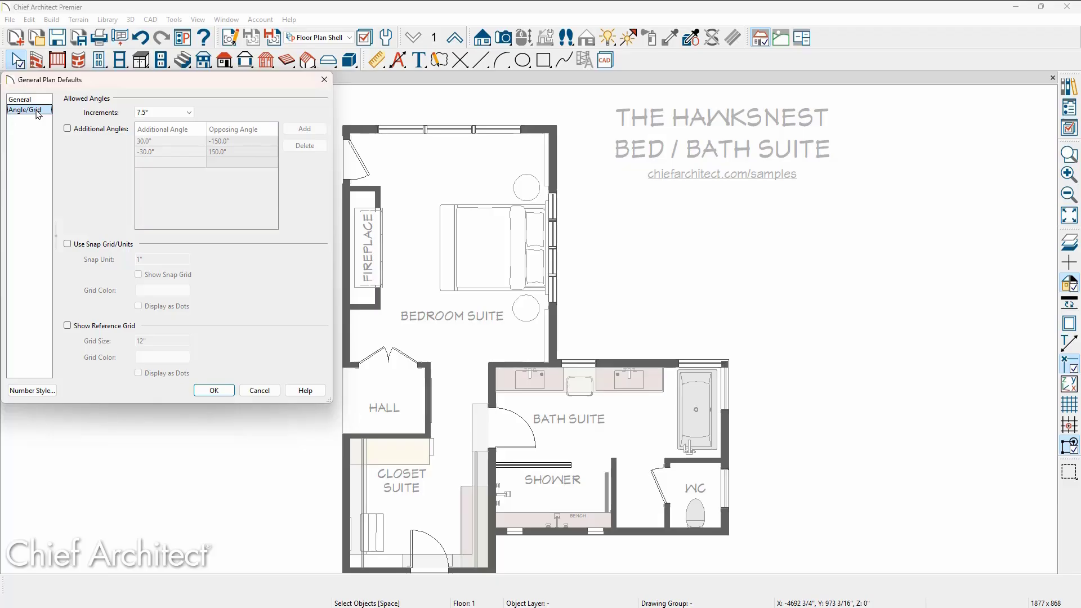
{"action": "left_click", "coordinate": [189, 114]}
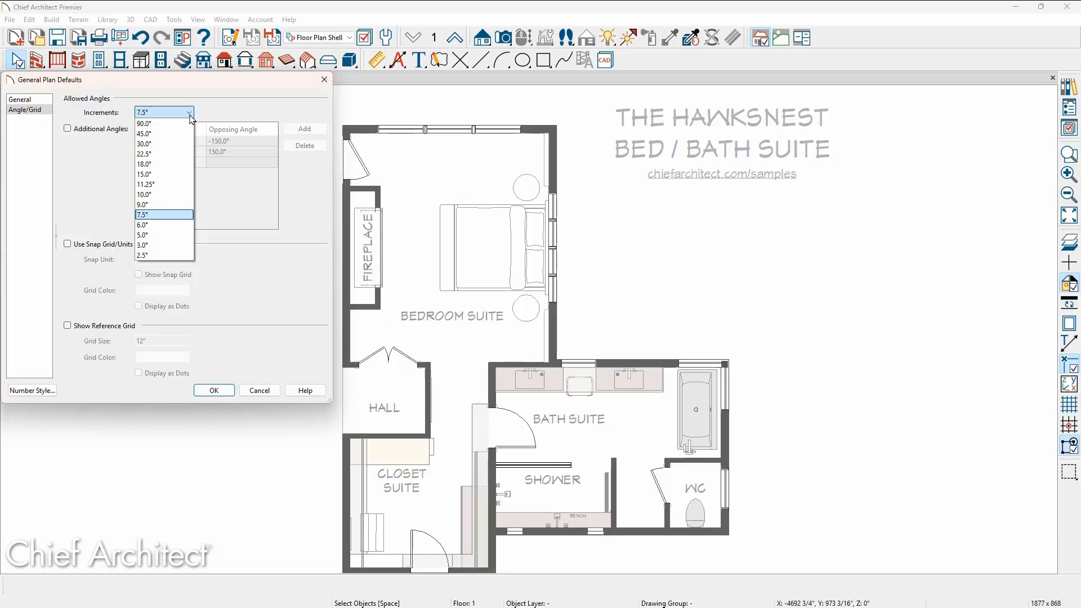
{"action": "left_click", "coordinate": [79, 181]}
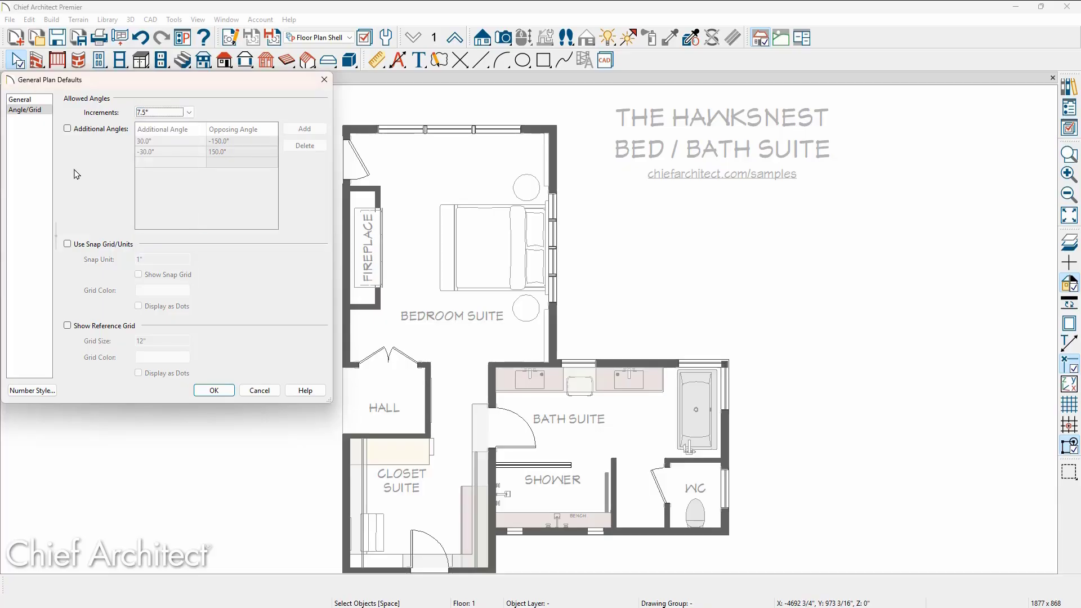
{"action": "left_click", "coordinate": [68, 129]}
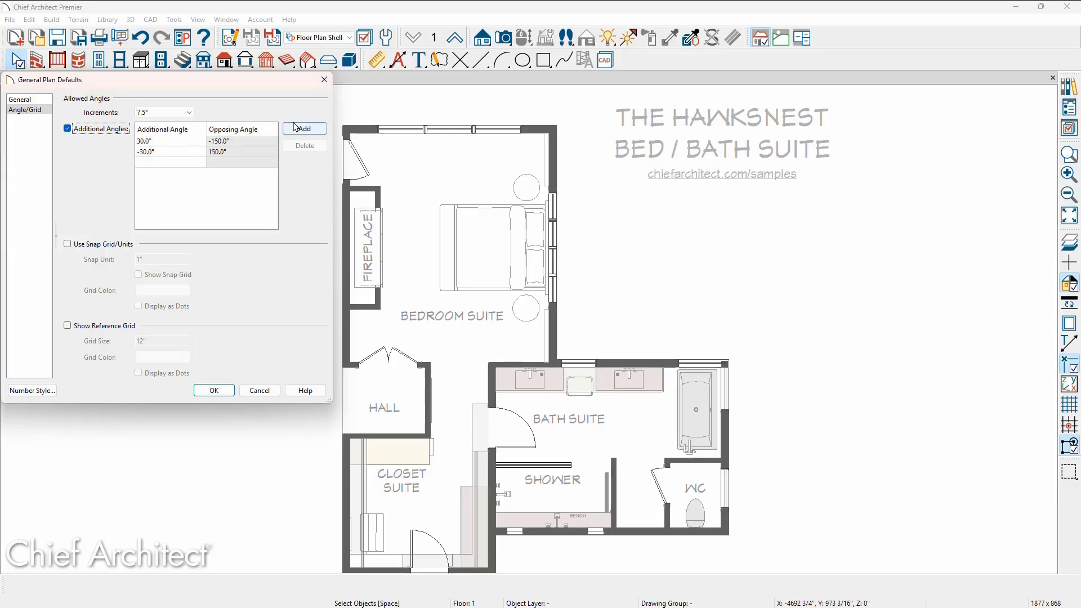
{"action": "left_click", "coordinate": [319, 131]}
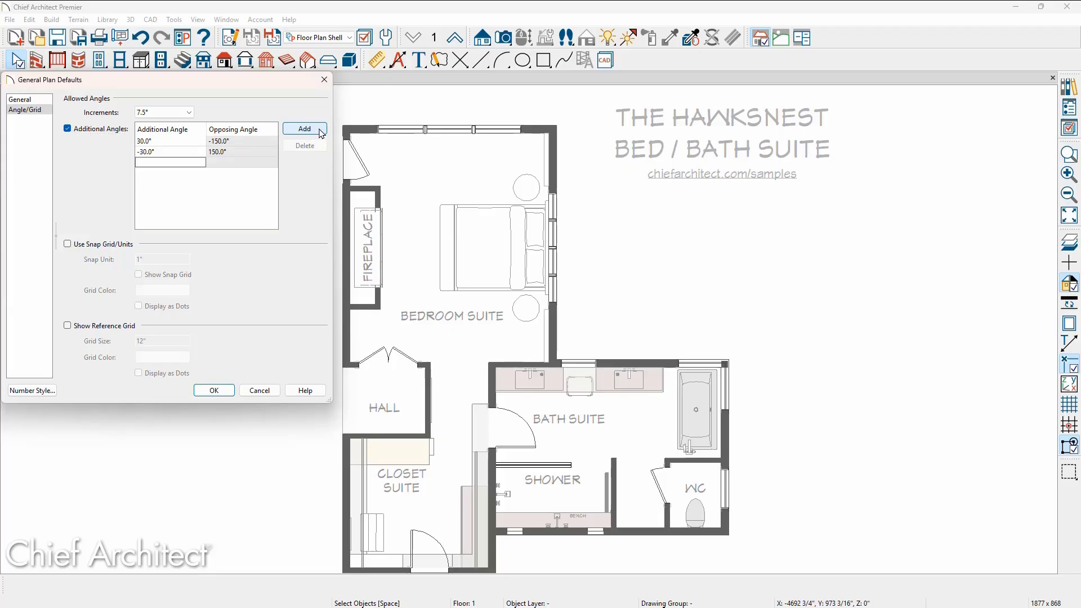
{"action": "type", "text": "35"}
{"action": "key", "text": "Return"}
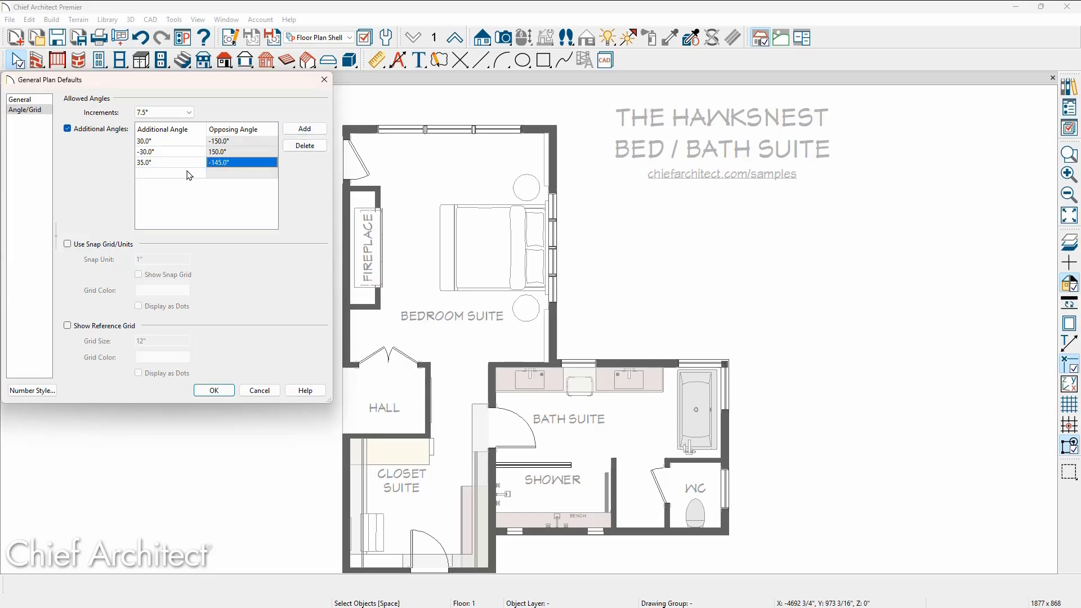
{"action": "left_click", "coordinate": [294, 133]}
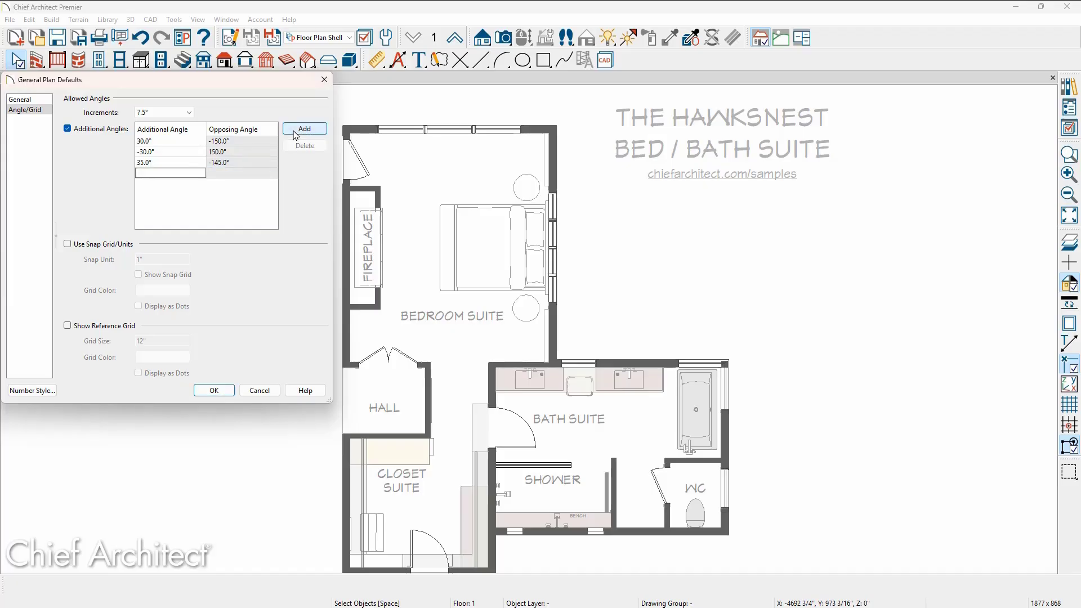
{"action": "type", "text": "-35"}
{"action": "key", "text": "Return"}
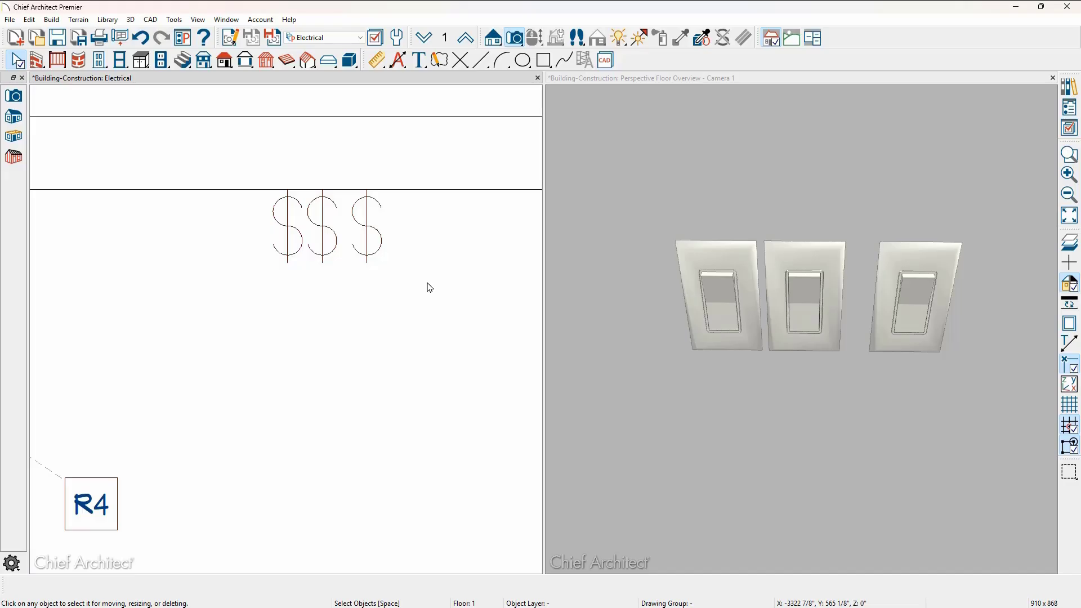
Step: Combine the three separate wall switches in the Electrical plan view into one ganged electrical block
{"action": "left_click_drag", "start_coordinate": [243, 168], "coordinate": [396, 294]}
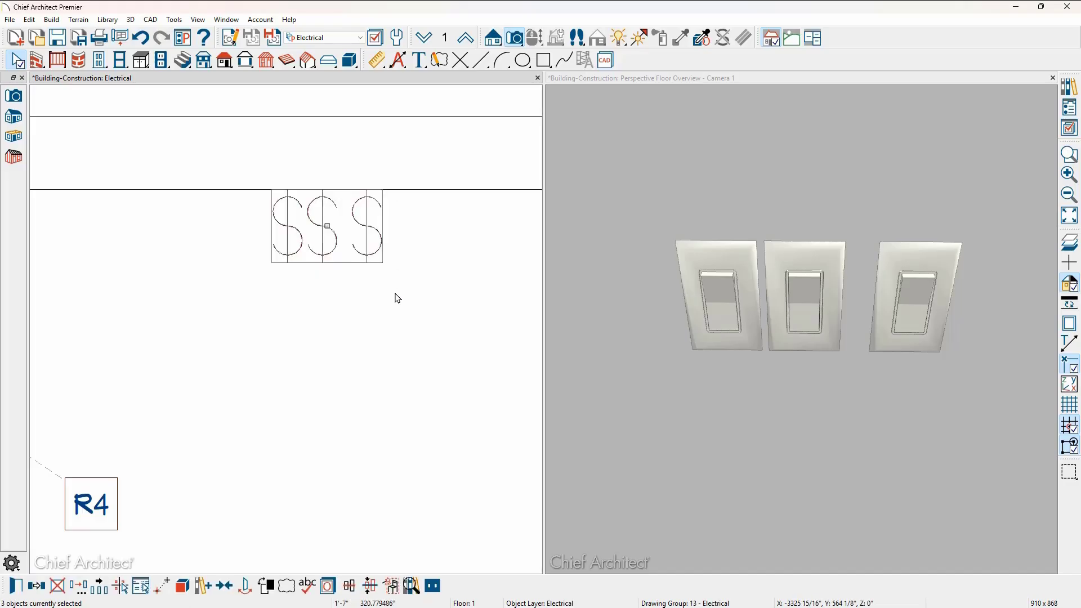
{"action": "left_click", "coordinate": [432, 587]}
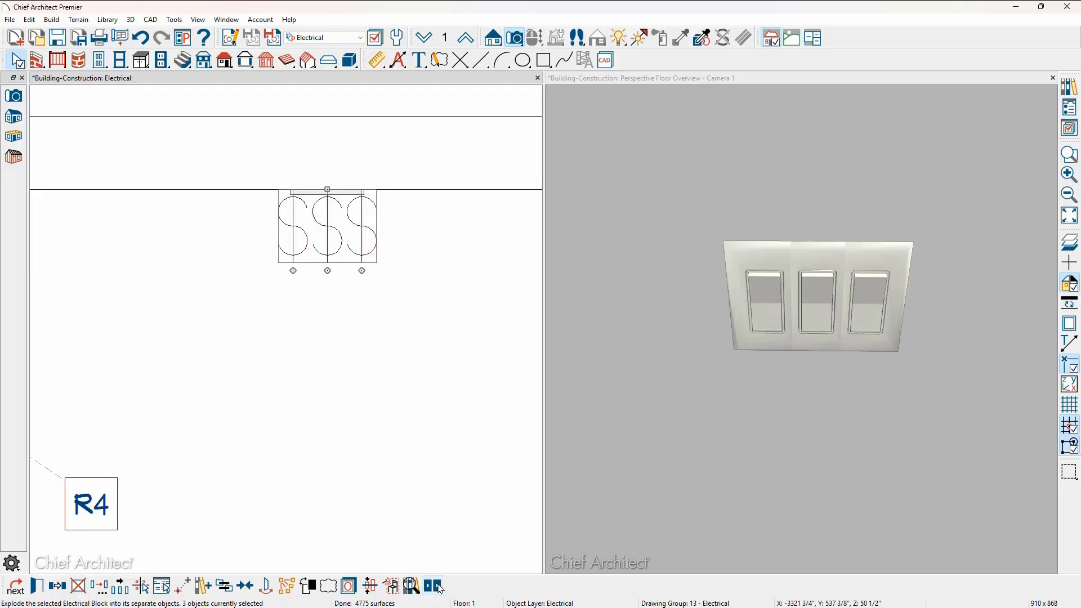
{"action": "scroll", "coordinate": [318, 152], "scroll_direction": "up", "scroll_amount": 2}
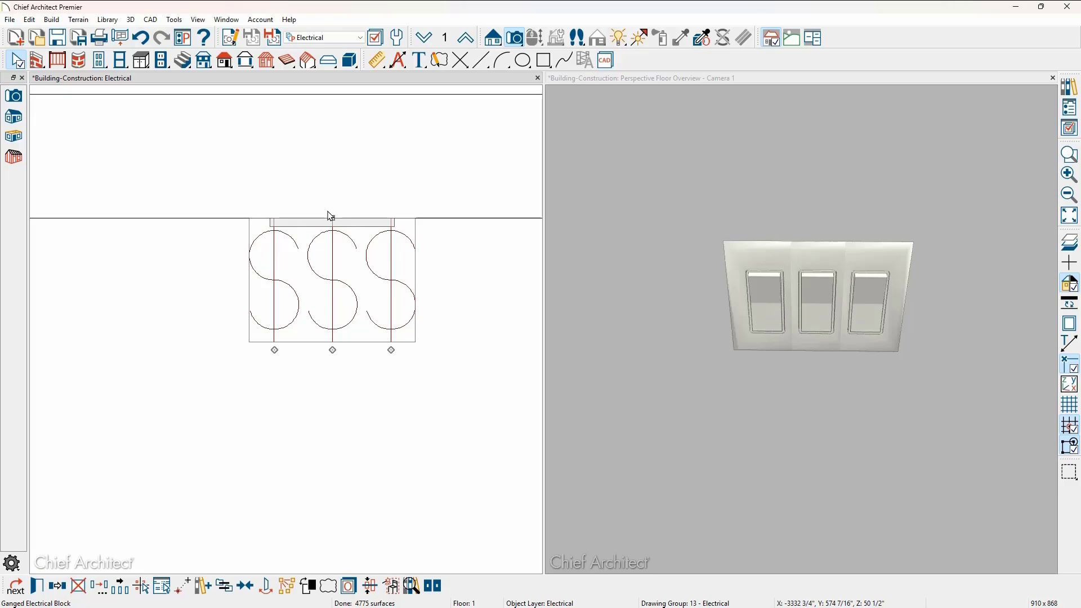
{"action": "key", "text": "Escape"}
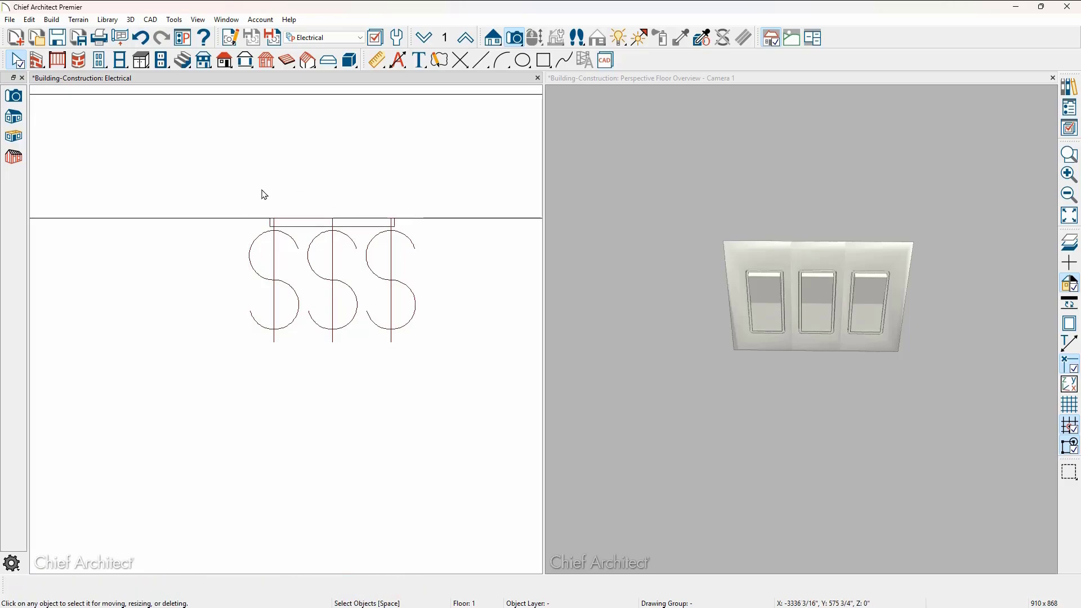
{"action": "scroll", "coordinate": [386, 216], "scroll_direction": "down", "scroll_amount": 2}
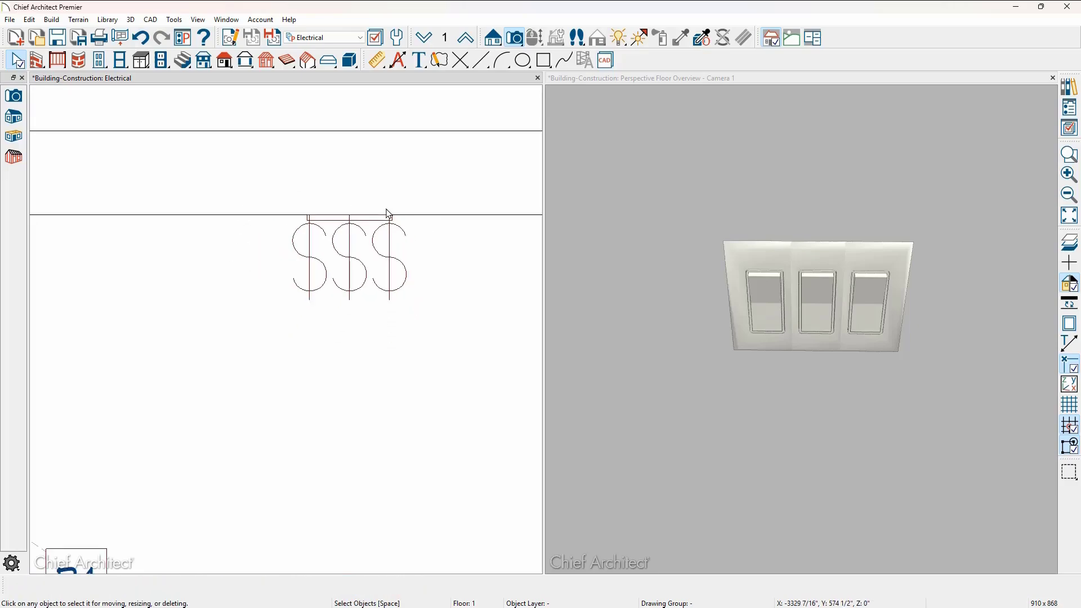
{"action": "scroll", "coordinate": [387, 215], "scroll_direction": "down", "scroll_amount": 3}
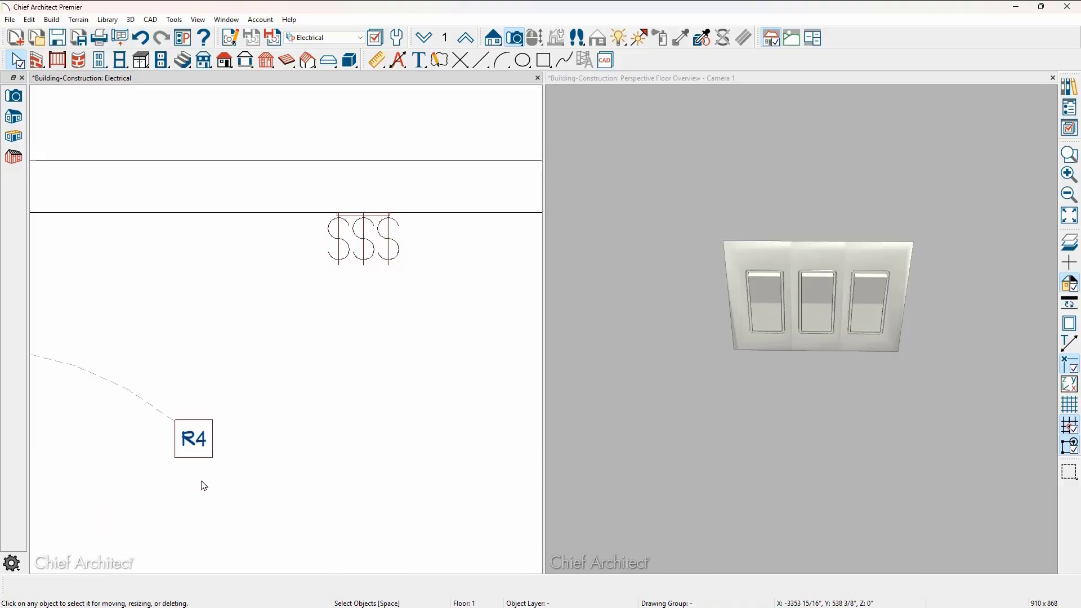
Step: Draw an electrical connection from the R4 light to the rightmost switch of the ganged block
{"action": "left_click", "coordinate": [164, 61]}
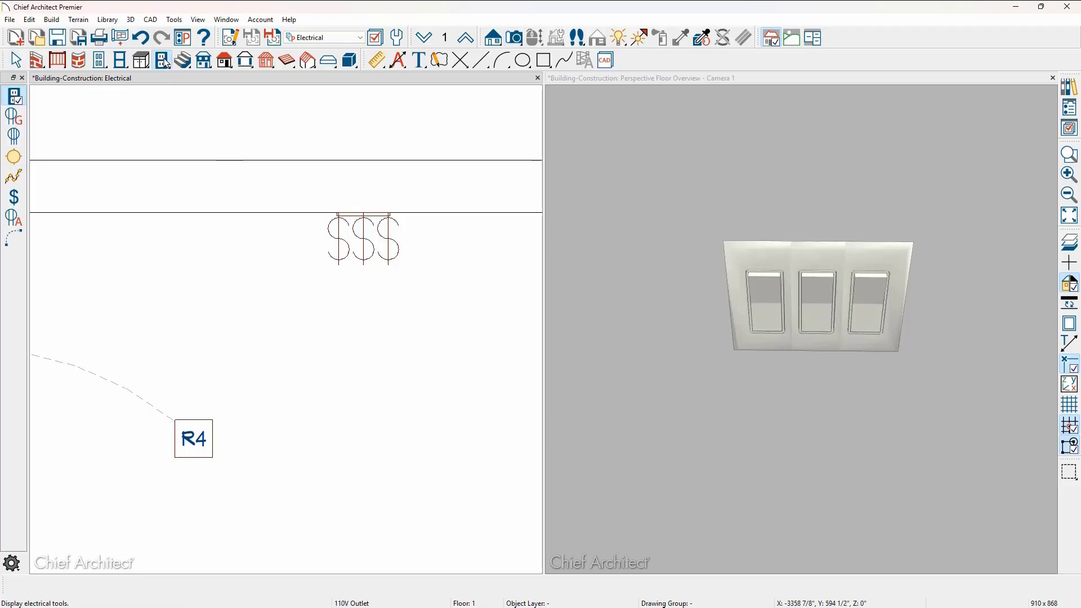
{"action": "left_click", "coordinate": [13, 240]}
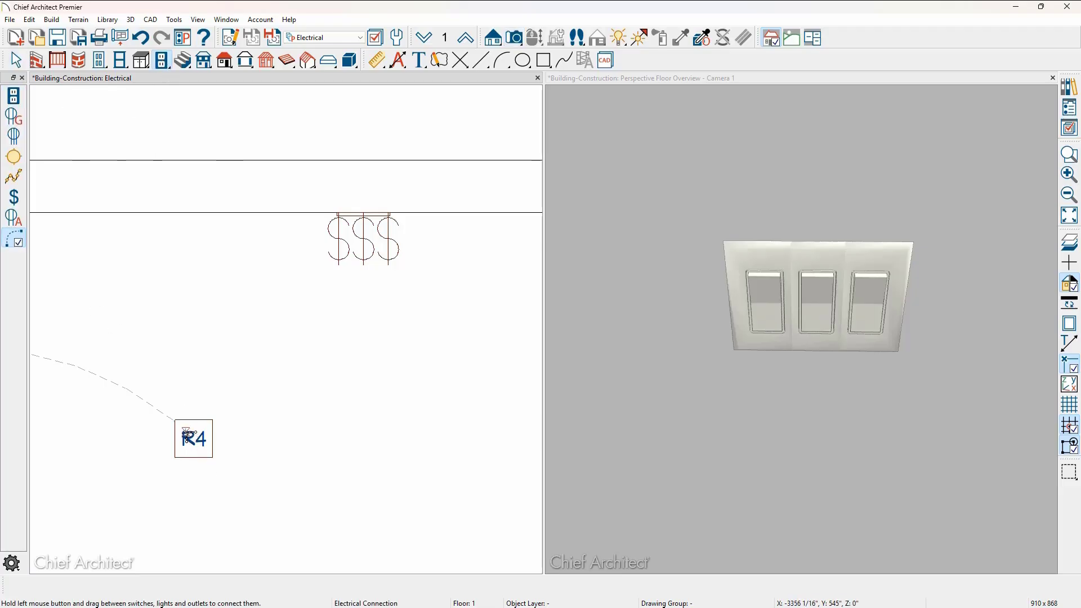
{"action": "mouse_move", "coordinate": [188, 438]}
{"action": "left_mouse_down"}
{"action": "mouse_move", "coordinate": [294, 378]}
{"action": "mouse_move", "coordinate": [403, 261]}
{"action": "mouse_move", "coordinate": [386, 248]}
{"action": "mouse_move", "coordinate": [403, 290]}
{"action": "left_mouse_up"}
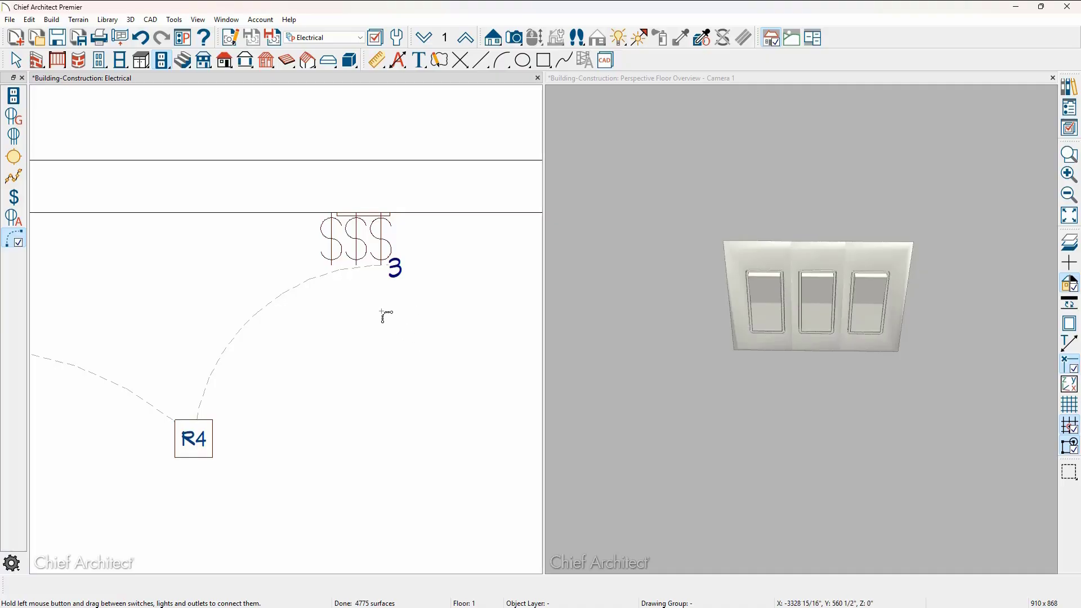
Step: Reshape the connection's arc to bow down and right between R4 and the rightmost switch, adjusting its end at the switch
{"action": "key", "text": "space"}
{"action": "left_click", "coordinate": [288, 293]}
{"action": "left_click_drag", "start_coordinate": [255, 313], "coordinate": [372, 383]}
{"action": "left_click", "coordinate": [403, 334]}
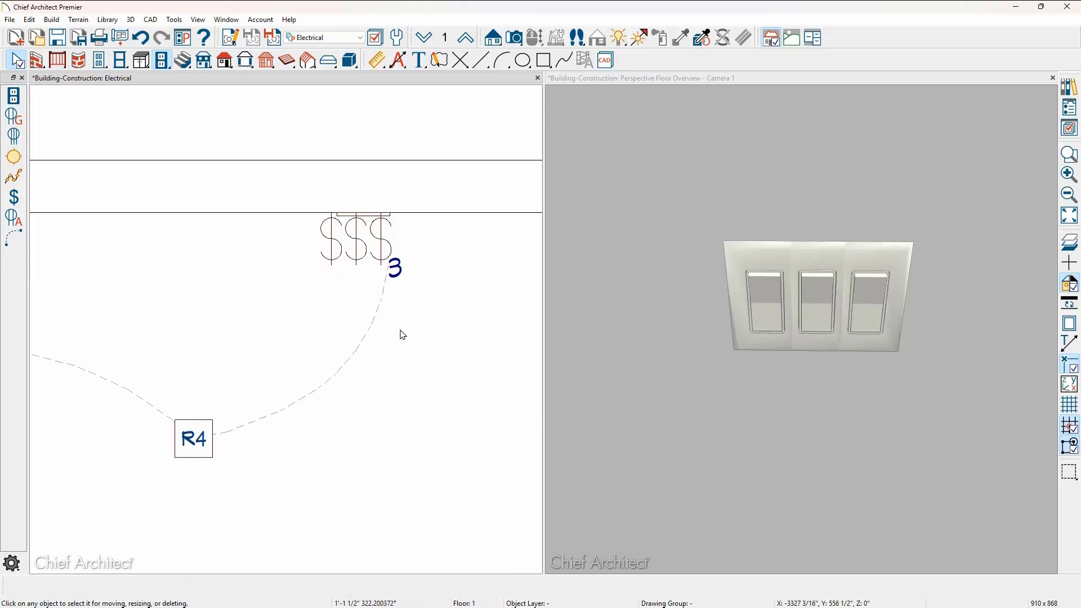
{"action": "left_click", "coordinate": [372, 310]}
{"action": "left_click_drag", "start_coordinate": [384, 255], "coordinate": [384, 257]}
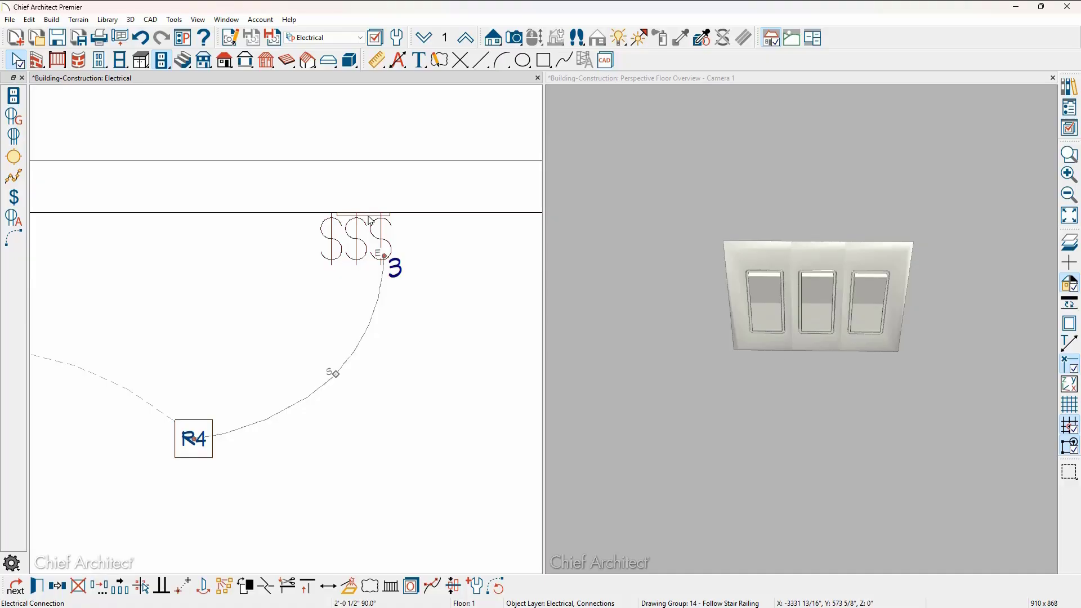
Step: Select the rightmost switch within the ganged block in the perspective view and lower the brightness of its connected lights
{"action": "double_click", "coordinate": [369, 220]}
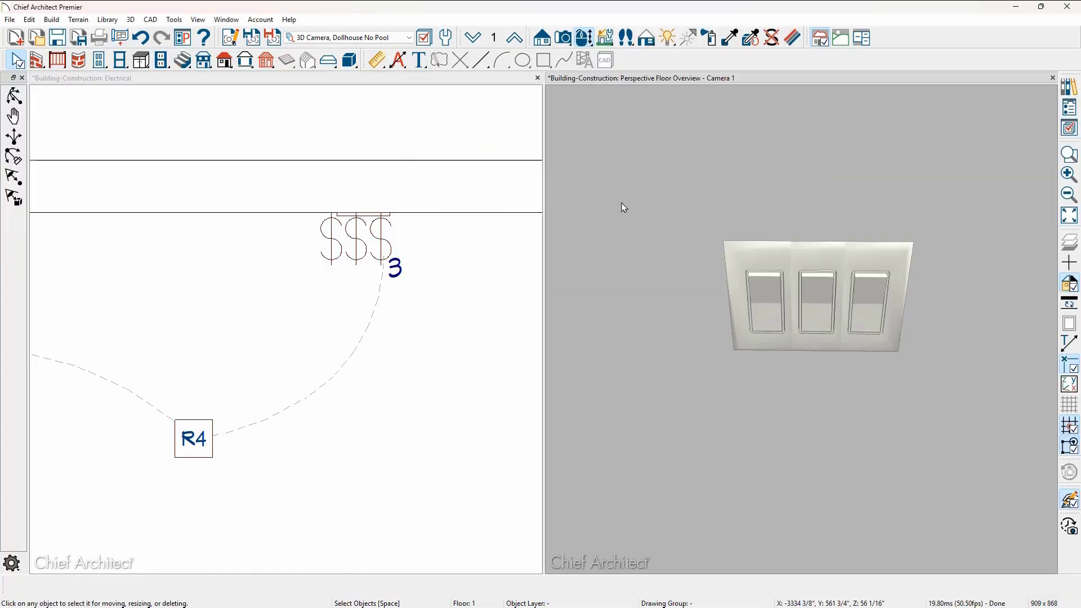
{"action": "left_click", "coordinate": [784, 320]}
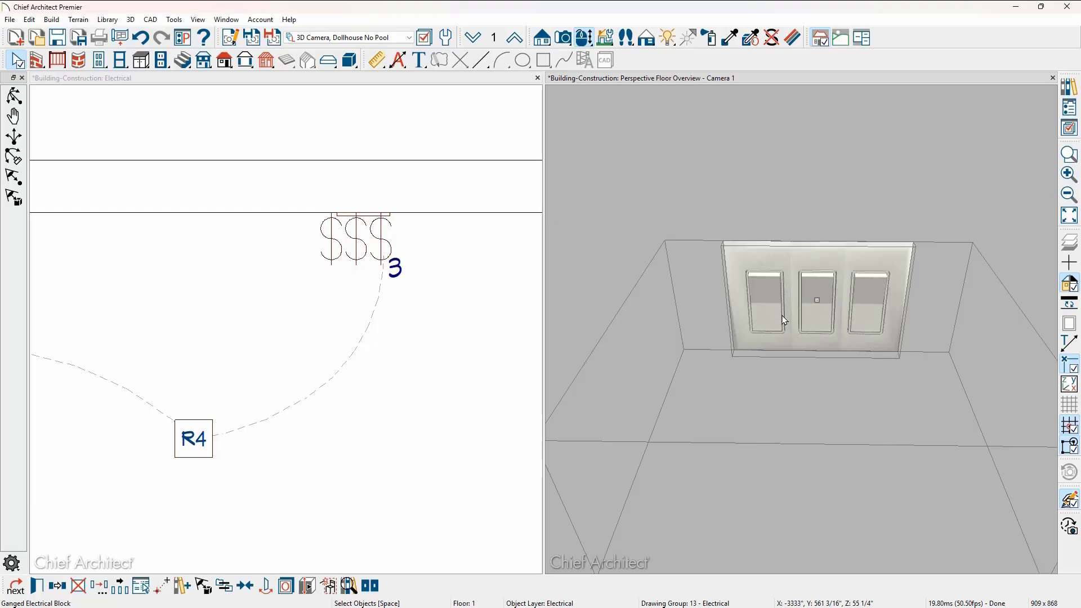
{"action": "left_click", "coordinate": [861, 312]}
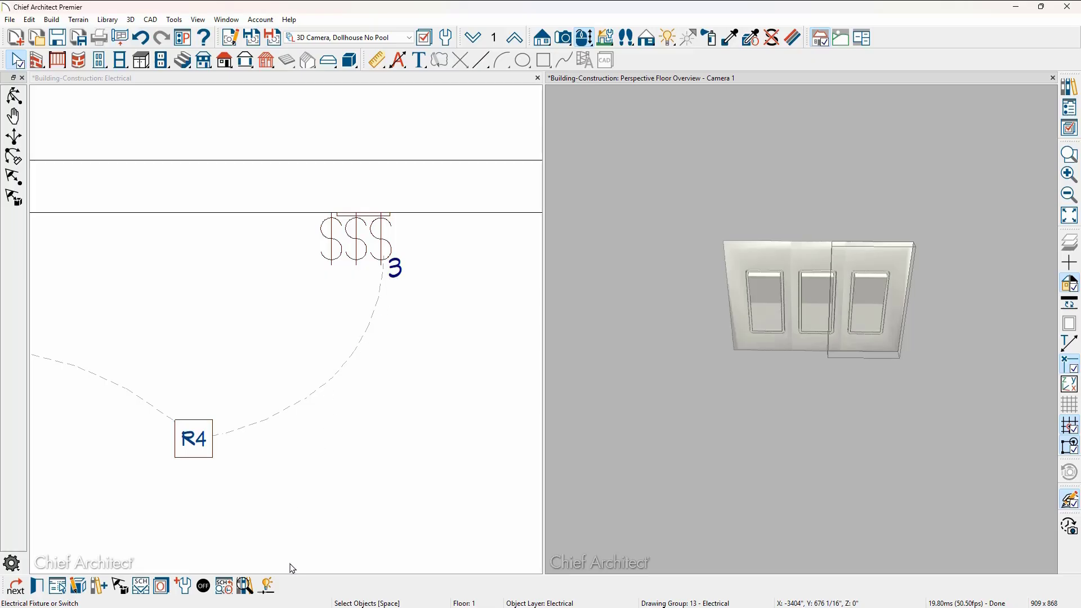
{"action": "left_click", "coordinate": [268, 586]}
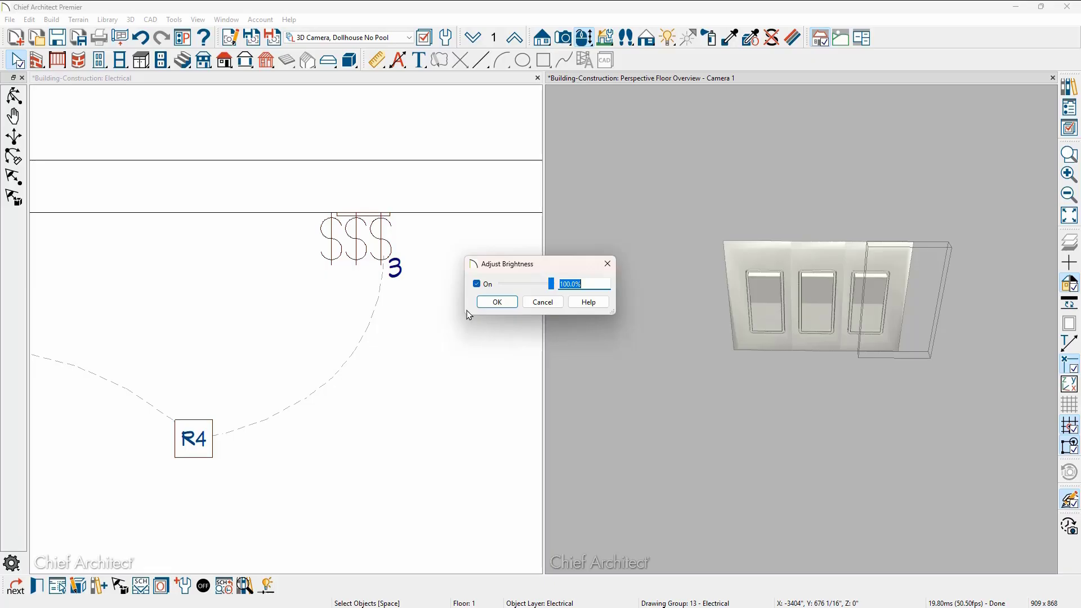
{"action": "left_click", "coordinate": [551, 286]}
{"action": "left_click_drag", "start_coordinate": [551, 287], "coordinate": [512, 293]}
{"action": "left_click", "coordinate": [496, 301]}
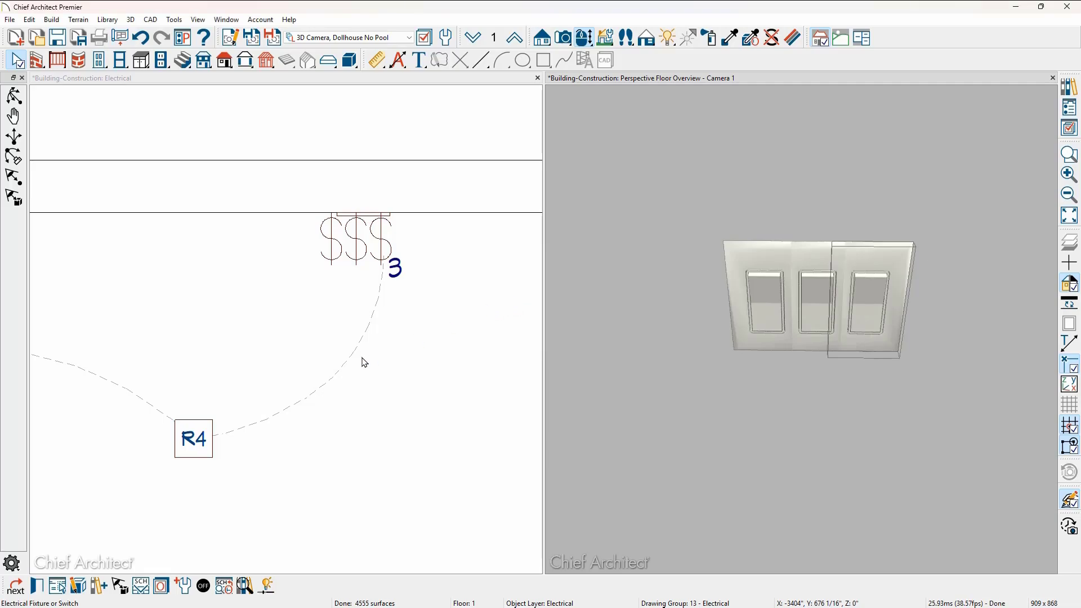
{"action": "scroll", "coordinate": [395, 357], "scroll_direction": "down", "scroll_amount": 3}
{"action": "scroll", "coordinate": [394, 358], "scroll_direction": "down", "scroll_amount": 4}
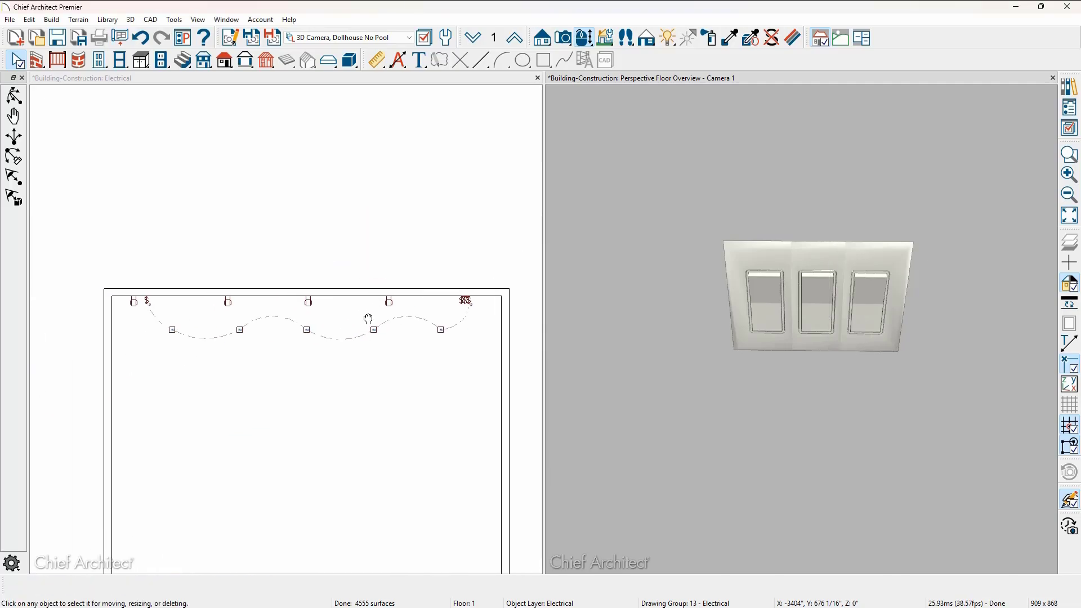
{"action": "left_click", "coordinate": [378, 347]}
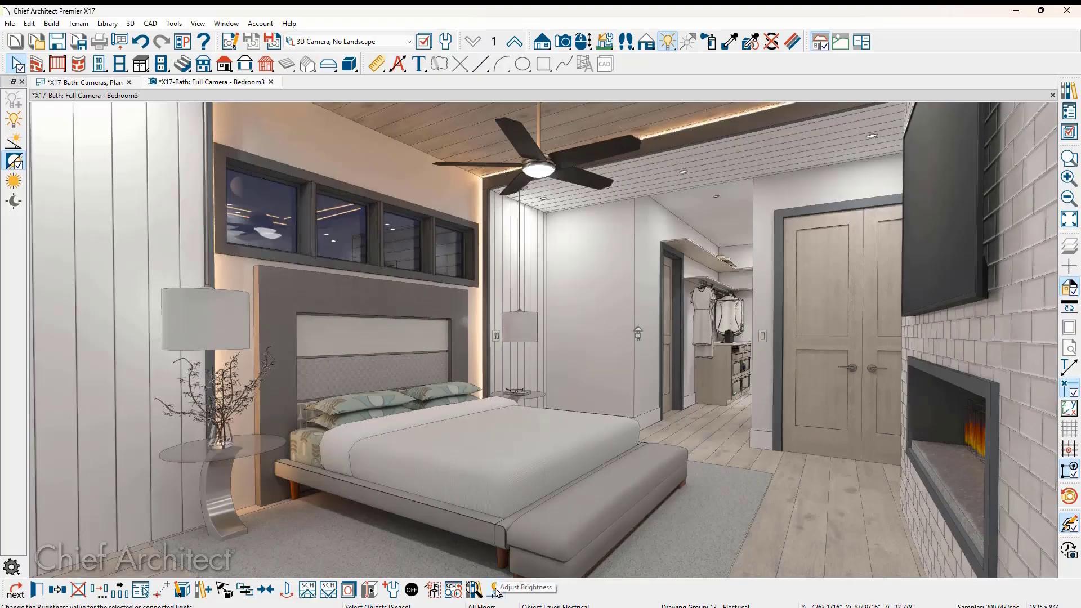
Step: Lower the brightness of the lights connected to the selected wall switch in the Bedroom3 camera view
{"action": "left_click", "coordinate": [496, 589]}
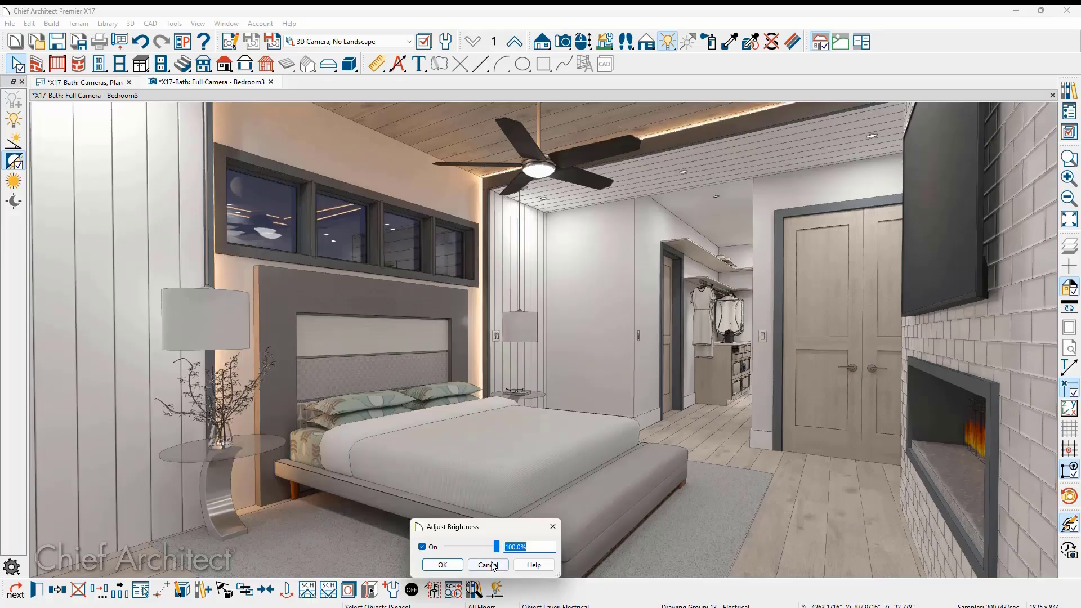
{"action": "left_click_drag", "start_coordinate": [496, 550], "coordinate": [471, 550]}
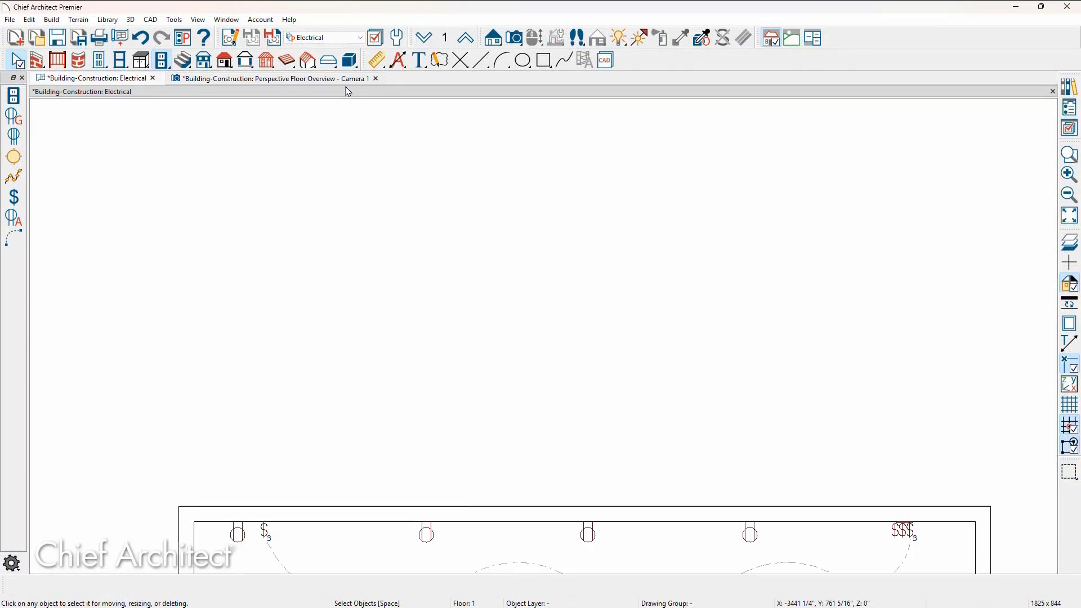
Step: Exclude outlets and switches from the Locate Manual objects in the Electrical Dimensions defaults, leaving lights included
{"action": "middle_click_drag", "start_coordinate": [466, 314], "coordinate": [439, 124]}
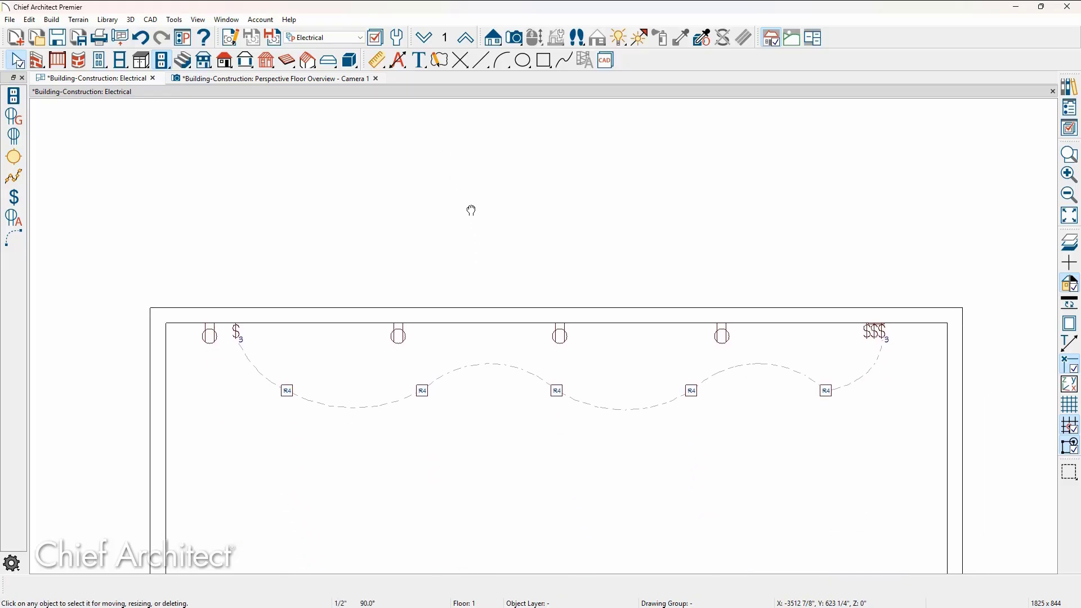
{"action": "middle_click_drag", "start_coordinate": [471, 210], "coordinate": [459, 170]}
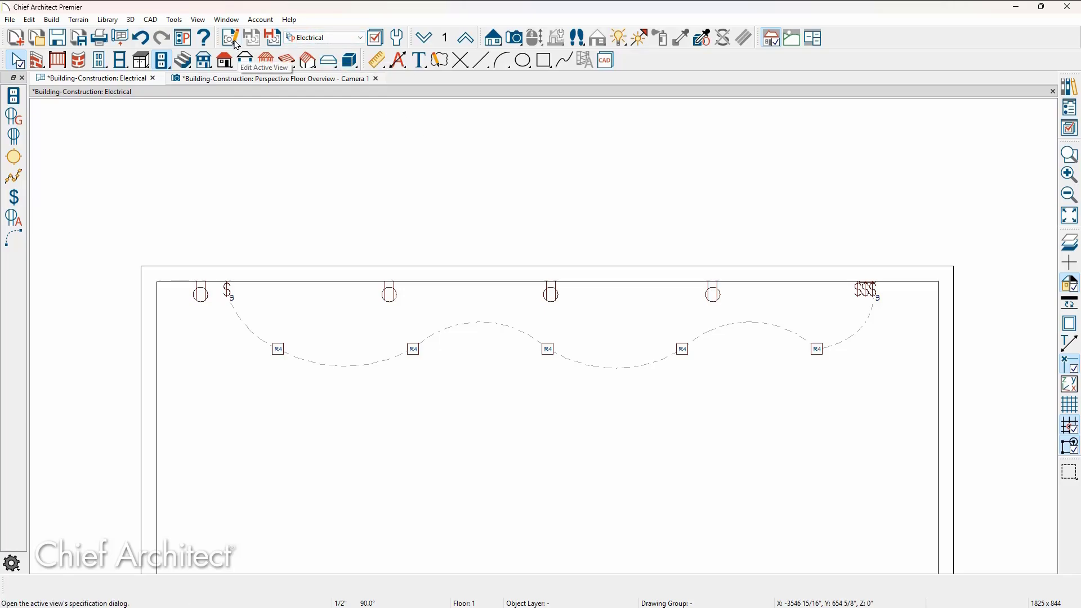
{"action": "left_click", "coordinate": [235, 44]}
{"action": "left_click", "coordinate": [302, 142]}
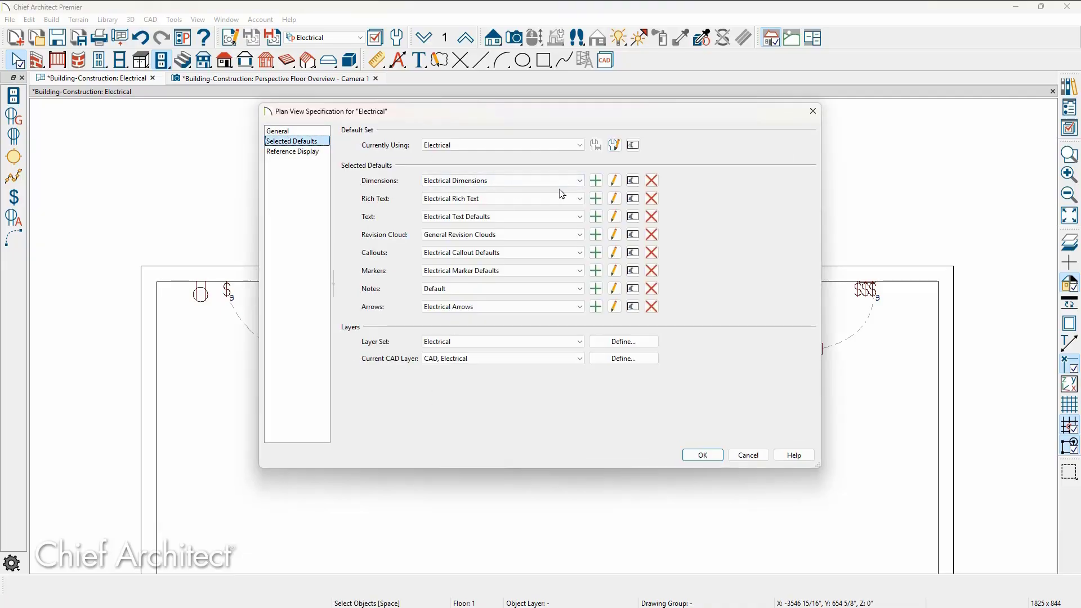
{"action": "left_click", "coordinate": [614, 181]}
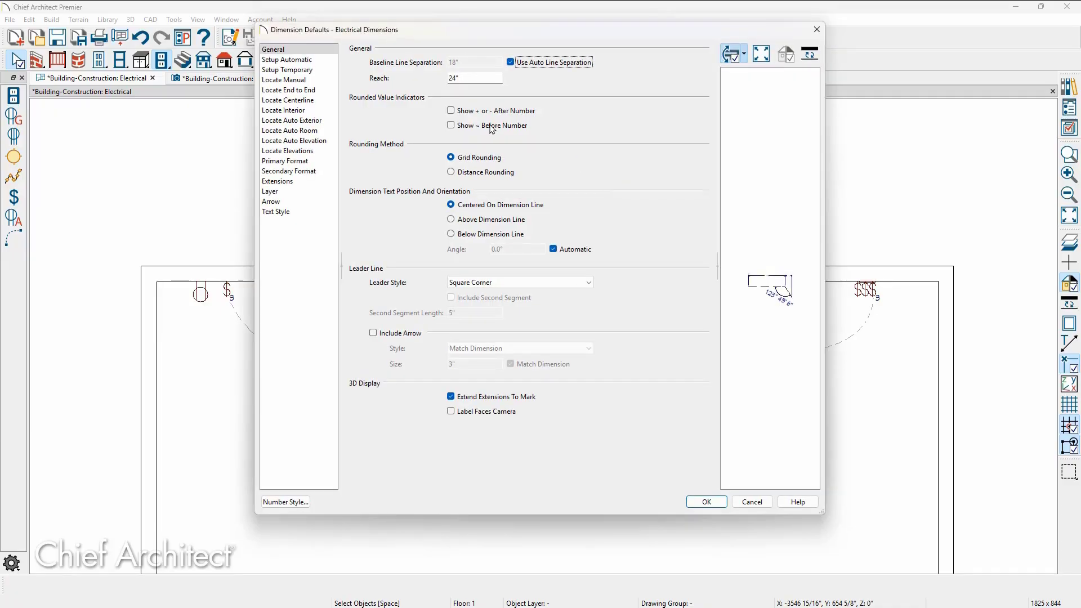
{"action": "left_click", "coordinate": [334, 82]}
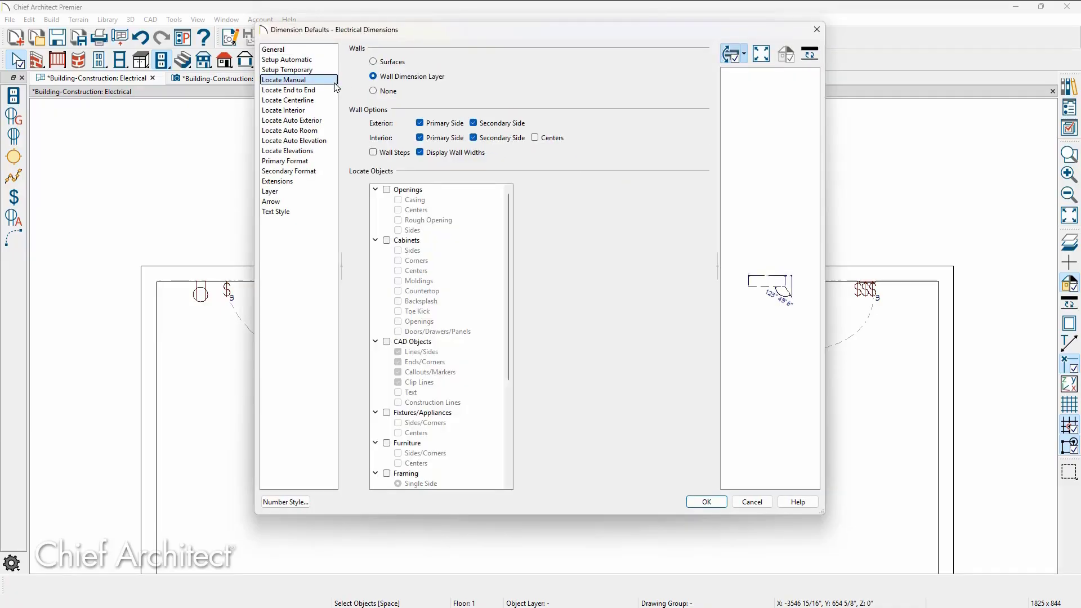
{"action": "scroll", "coordinate": [511, 241], "scroll_direction": "down", "scroll_amount": 1}
{"action": "left_click_drag", "start_coordinate": [510, 240], "coordinate": [505, 338]}
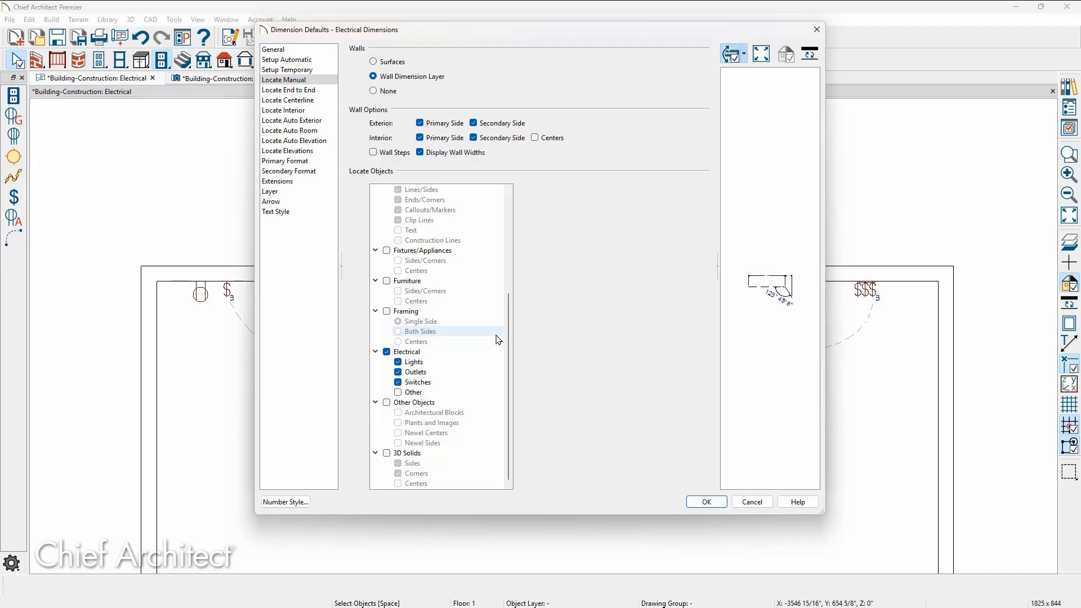
{"action": "left_click", "coordinate": [398, 373]}
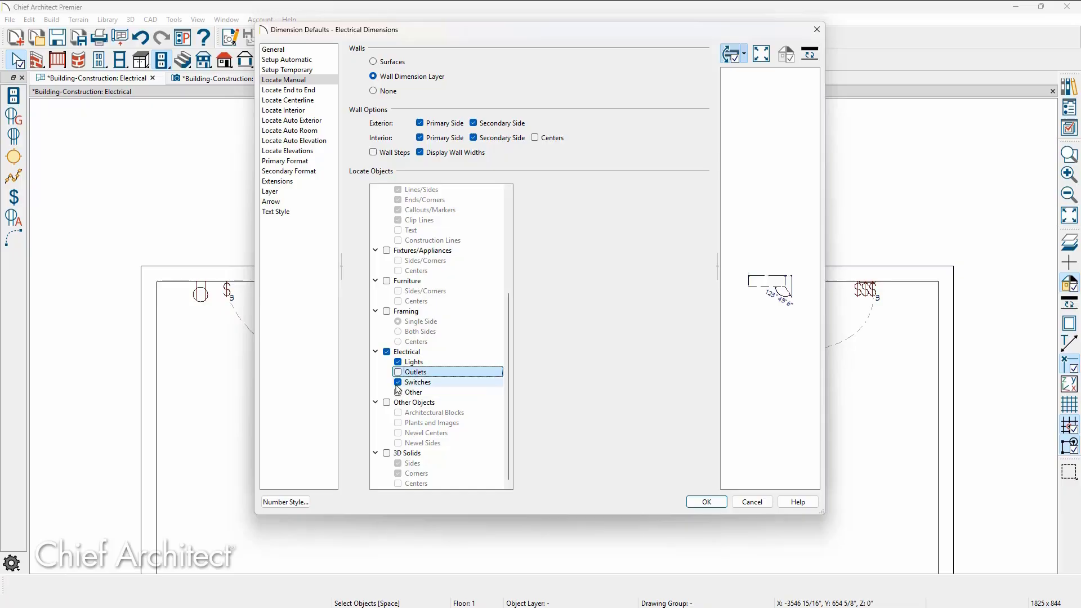
{"action": "left_click", "coordinate": [398, 383]}
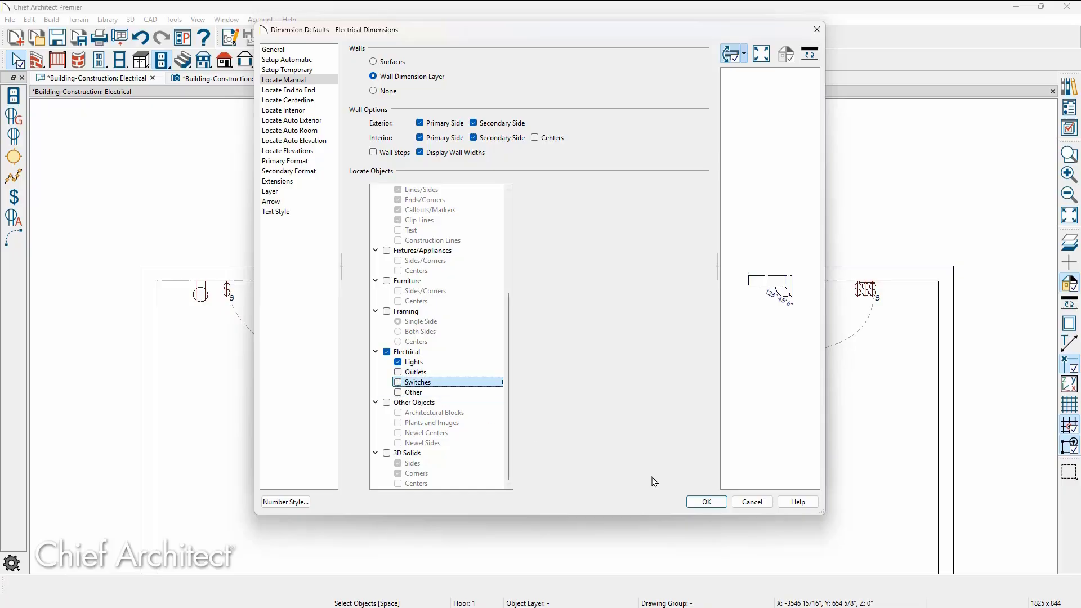
{"action": "left_click", "coordinate": [696, 502]}
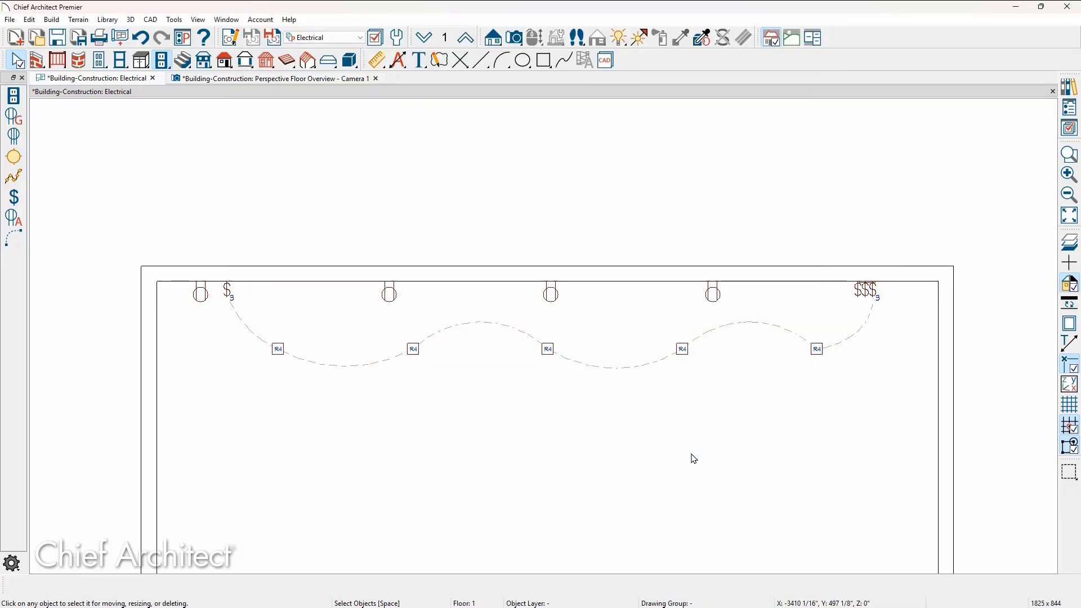
Step: Draw a manual dimension line across the room between the side walls to locate the lights, and undo it
{"action": "left_click", "coordinate": [377, 60]}
{"action": "left_click_drag", "start_coordinate": [146, 325], "coordinate": [931, 346]}
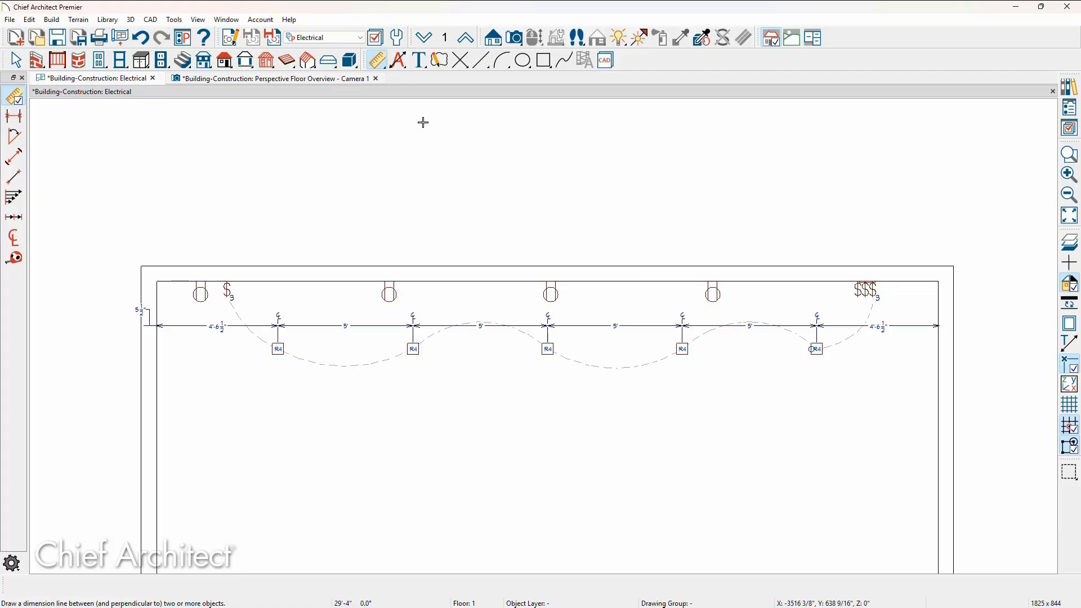
{"action": "left_click", "coordinate": [147, 39]}
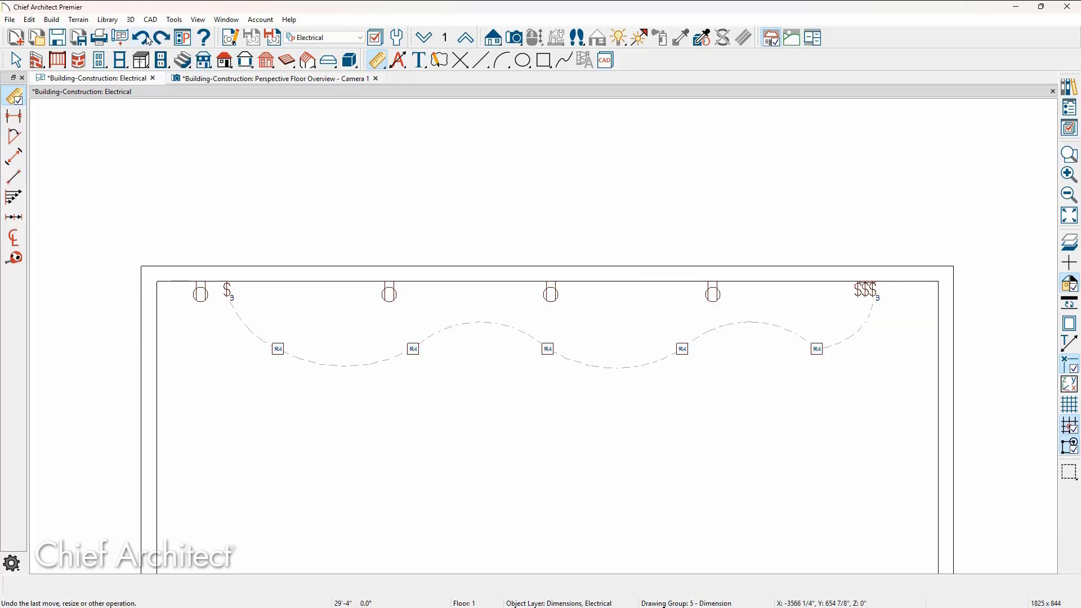
Step: Include outlets in the Locate Manual objects of the Electrical Dimensions defaults and draw a dimension line across the room between the side walls
{"action": "left_click", "coordinate": [229, 40]}
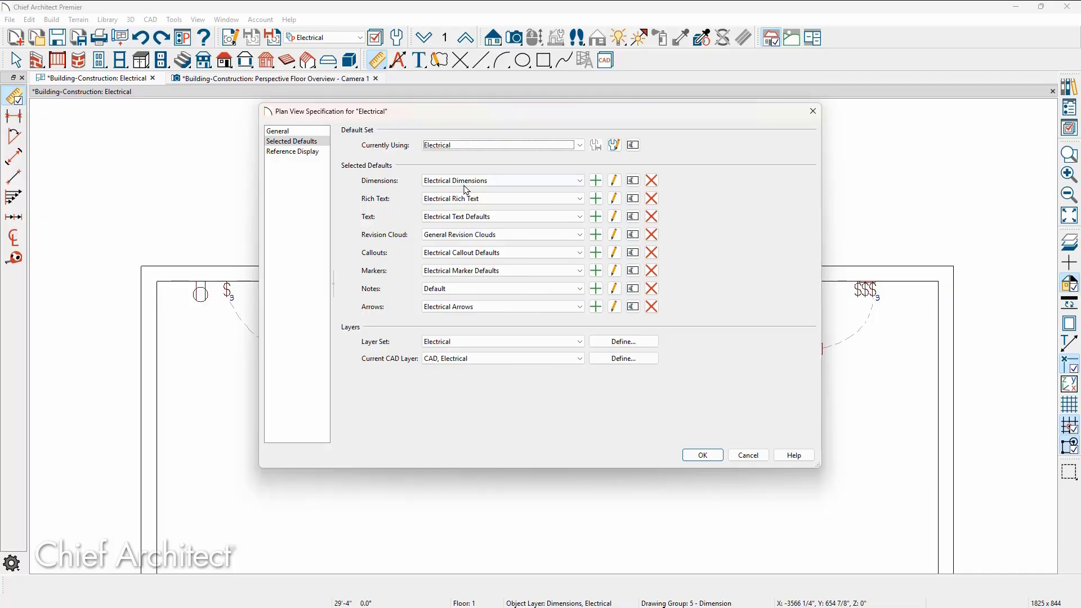
{"action": "left_click", "coordinate": [614, 180]}
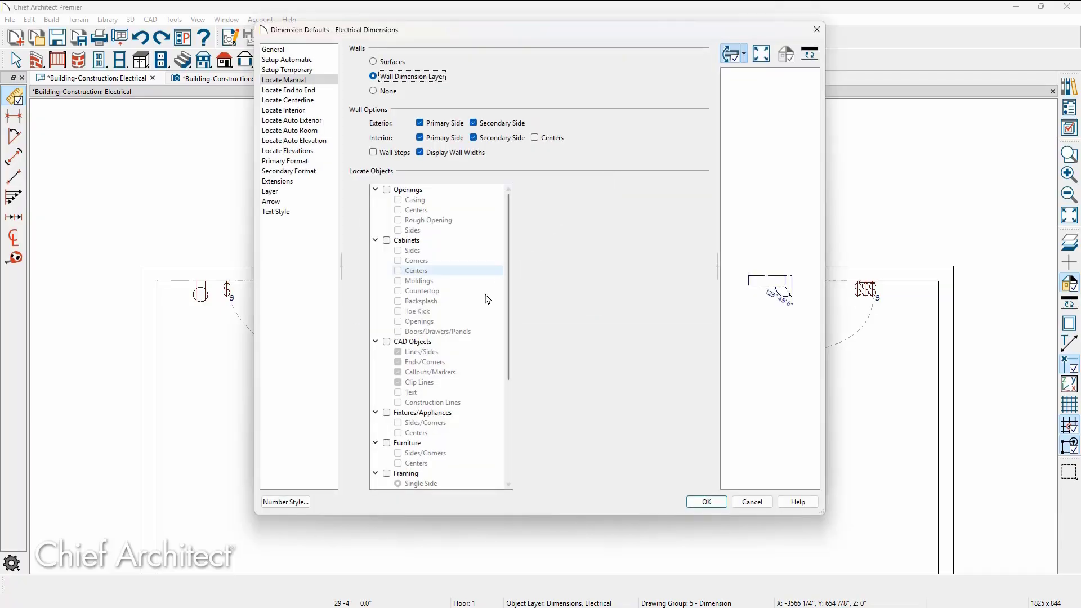
{"action": "scroll", "coordinate": [482, 307], "scroll_direction": "down", "scroll_amount": 4}
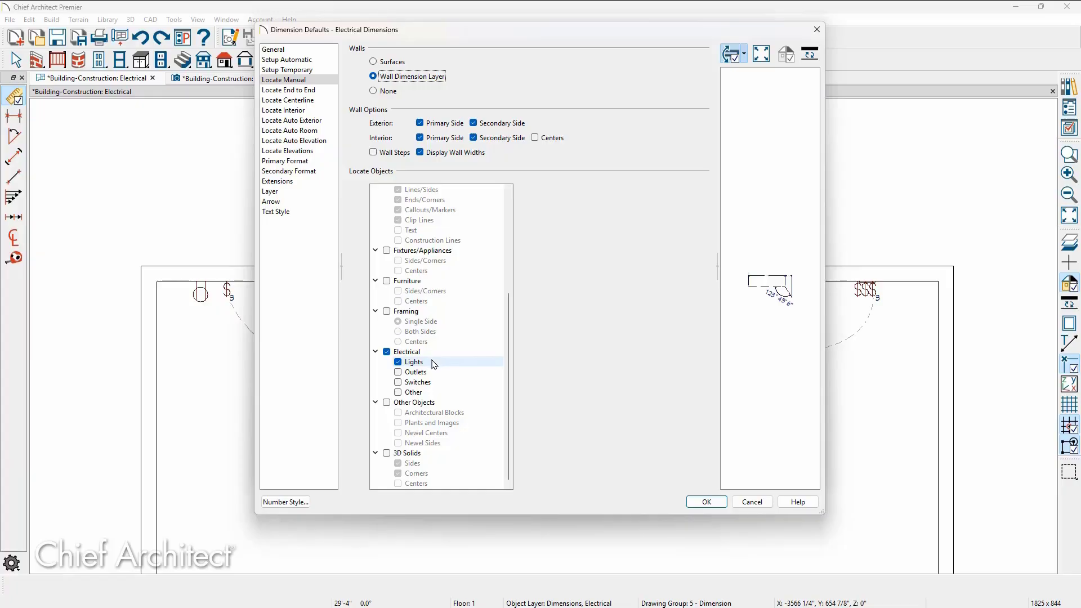
{"action": "left_click", "coordinate": [398, 373]}
{"action": "left_click", "coordinate": [398, 372]}
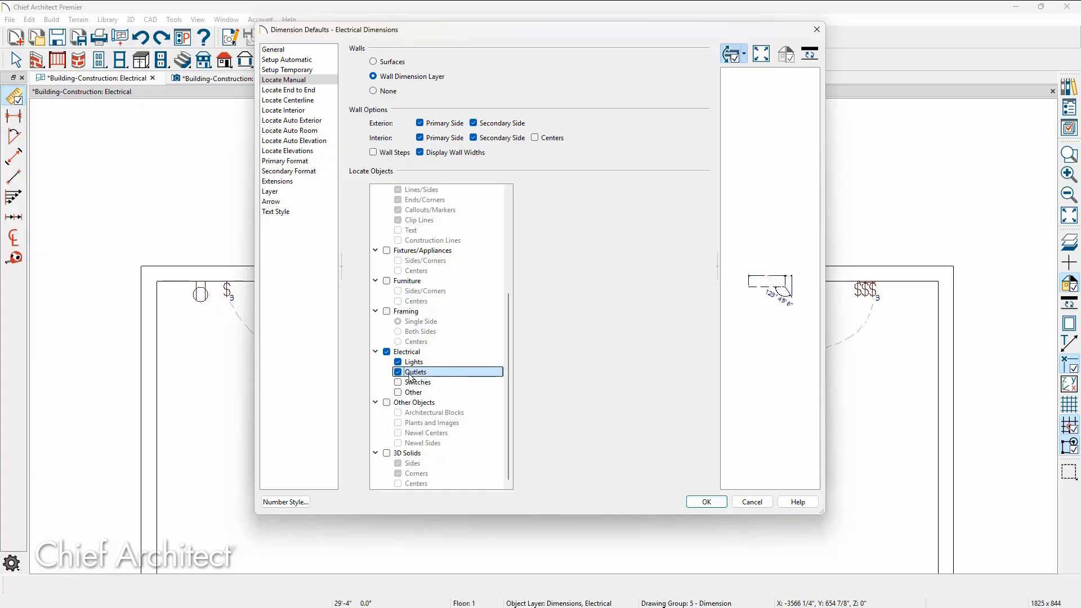
{"action": "left_click", "coordinate": [709, 503]}
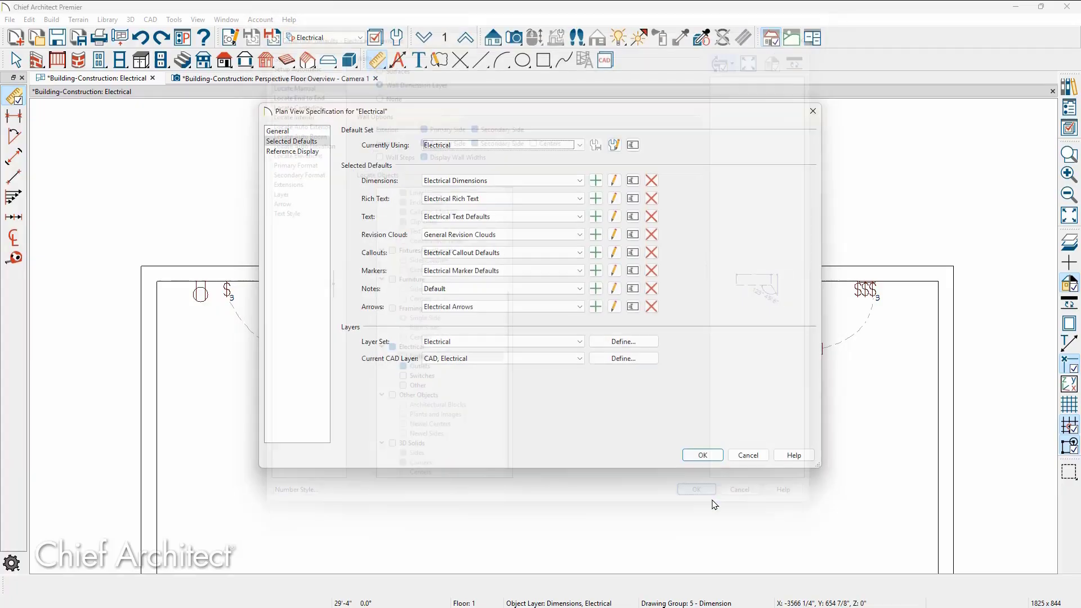
{"action": "left_click", "coordinate": [703, 455]}
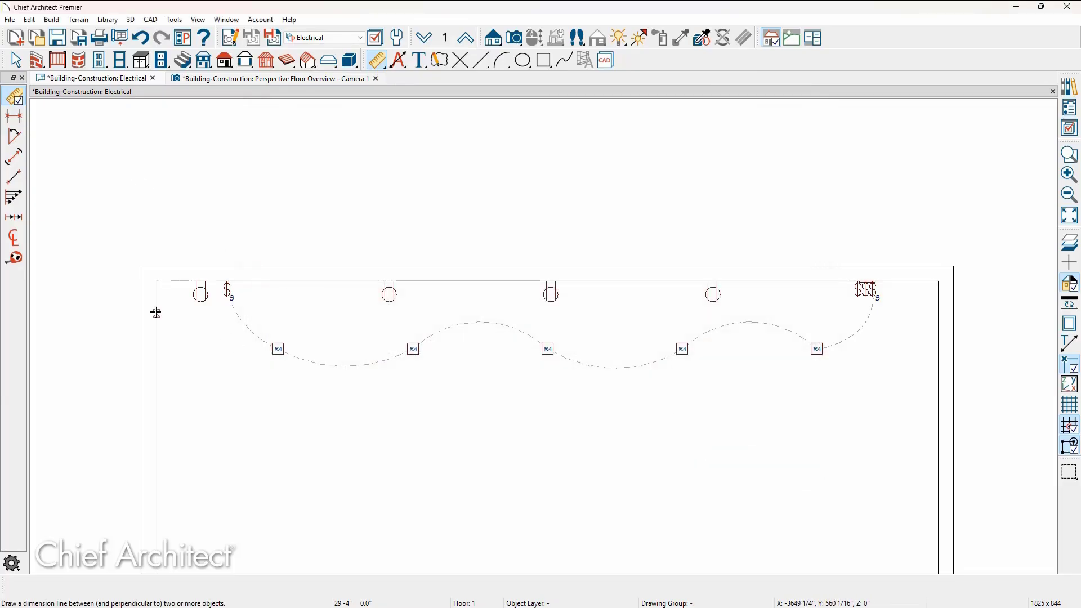
{"action": "left_click_drag", "start_coordinate": [156, 312], "coordinate": [932, 323]}
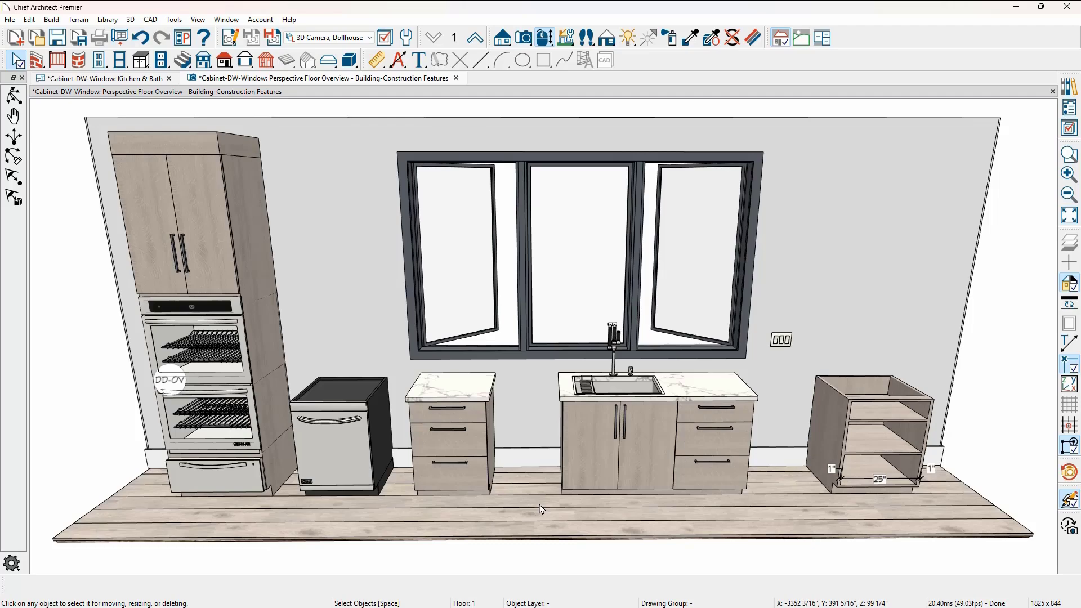
Step: Move the dishwasher into the gap between the three-drawer cabinet and the sink cabinet in the perspective view
{"action": "left_click", "coordinate": [336, 451]}
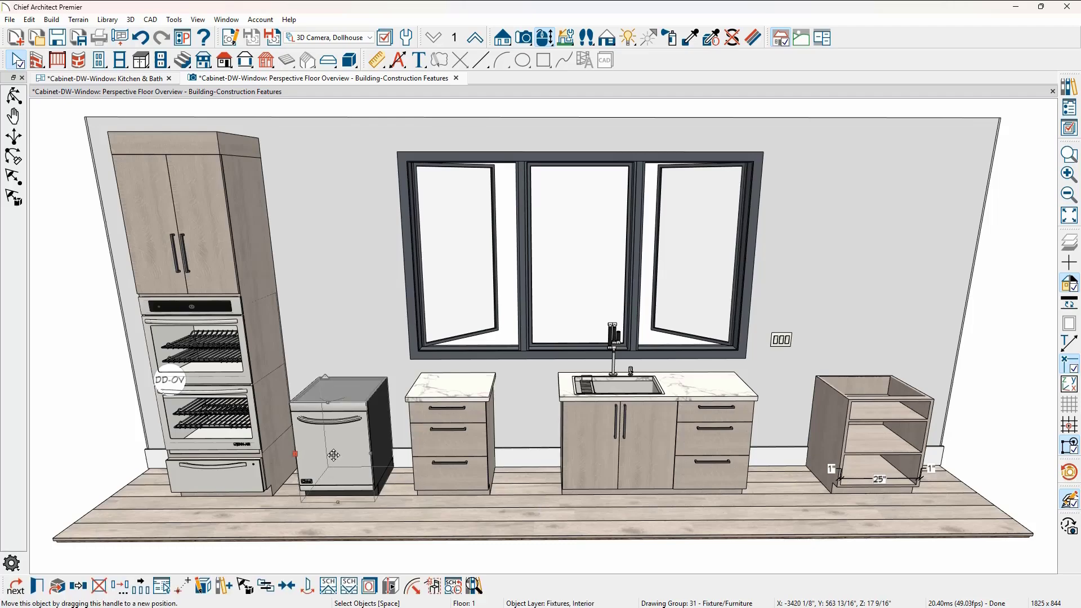
{"action": "left_click_drag", "start_coordinate": [336, 467], "coordinate": [527, 462]}
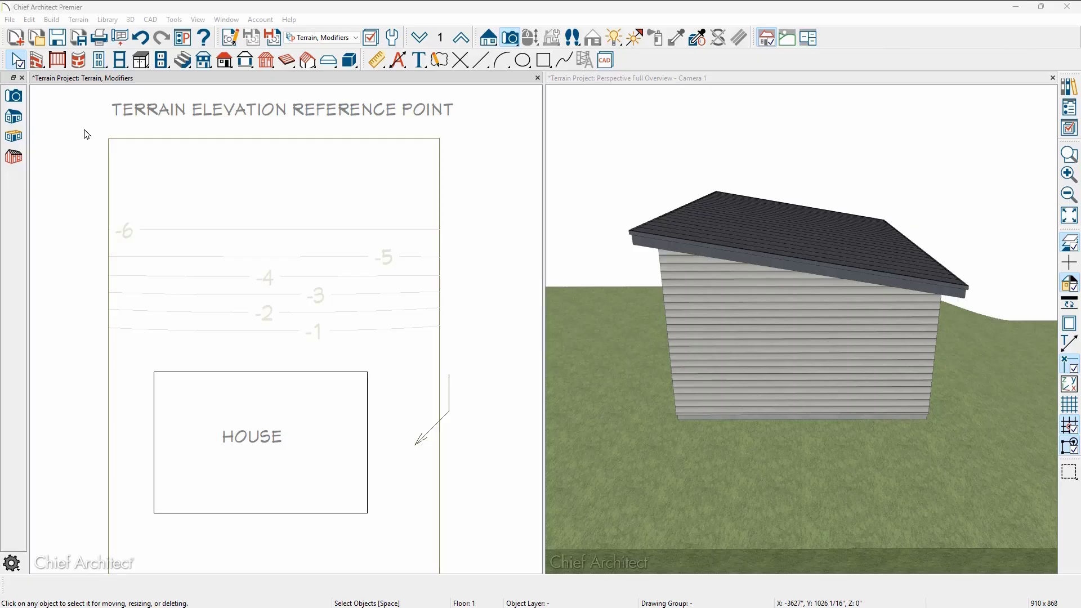
Step: Turn off the terrain perimeter's automatic absolute elevation and retain the surface elevation at Reference Point
{"action": "left_click", "coordinate": [109, 160]}
{"action": "double_click", "coordinate": [108, 159]}
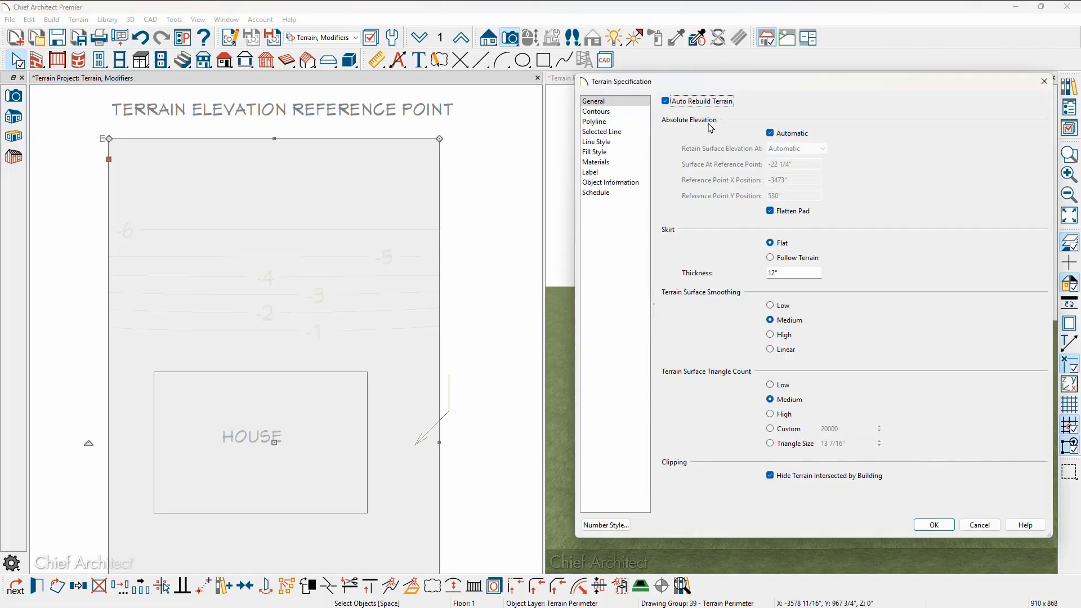
{"action": "left_click", "coordinate": [771, 133]}
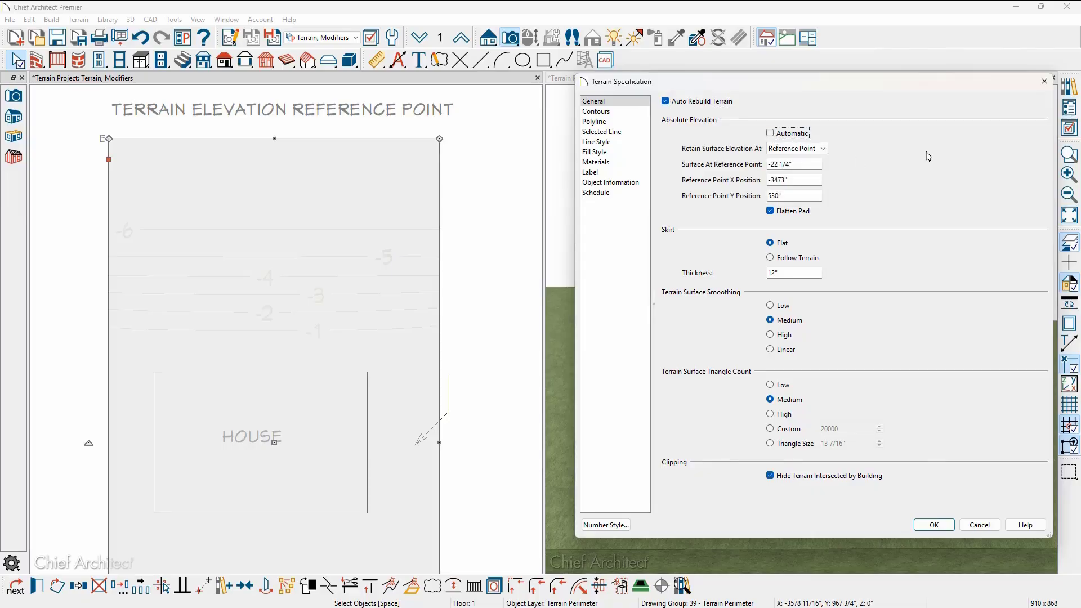
{"action": "left_click", "coordinate": [824, 150]}
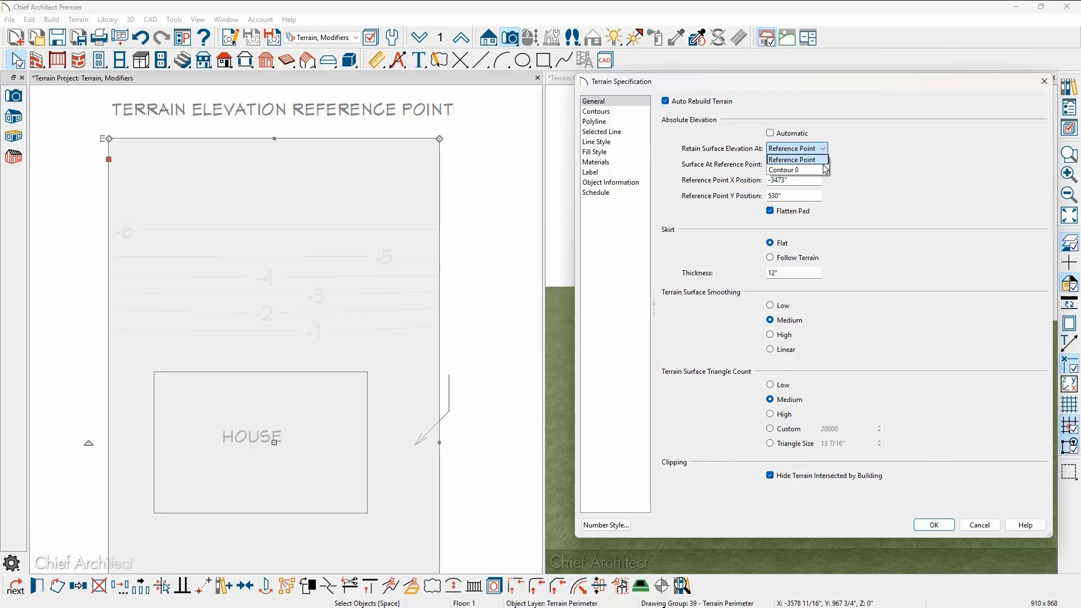
{"action": "left_click", "coordinate": [794, 159]}
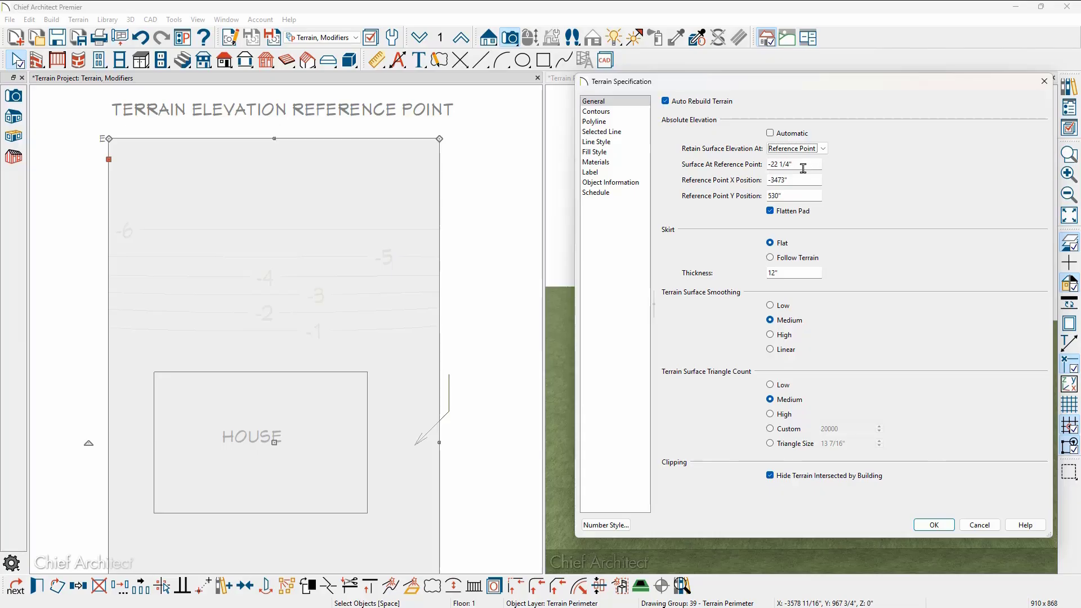
Step: Set the terrain's surface elevation at the reference point to -24" and apply the specification
{"action": "left_click", "coordinate": [803, 168]}
{"action": "key", "text": "BackSpace"}
{"action": "key", "text": "BackSpace"}
{"action": "key", "text": "BackSpace"}
{"action": "key", "text": "BackSpace"}
{"action": "key", "text": "BackSpace"}
{"action": "key", "text": "BackSpace"}
{"action": "type", "text": "4"}
{"action": "key", "text": "Tab"}
{"action": "left_click", "coordinate": [929, 524]}
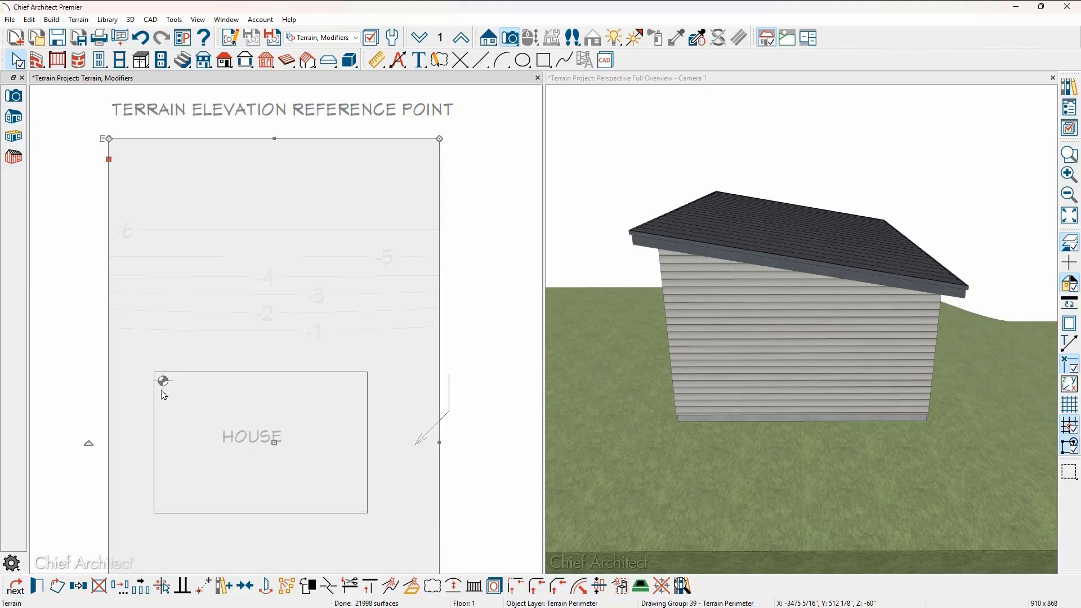
Step: Move the terrain elevation reference point outside the house to the arrow tip in plan, and closer to the house wall in the perspective view
{"action": "mouse_move", "coordinate": [161, 381]}
{"action": "left_mouse_down"}
{"action": "mouse_move", "coordinate": [331, 449]}
{"action": "mouse_move", "coordinate": [406, 449]}
{"action": "left_mouse_up"}
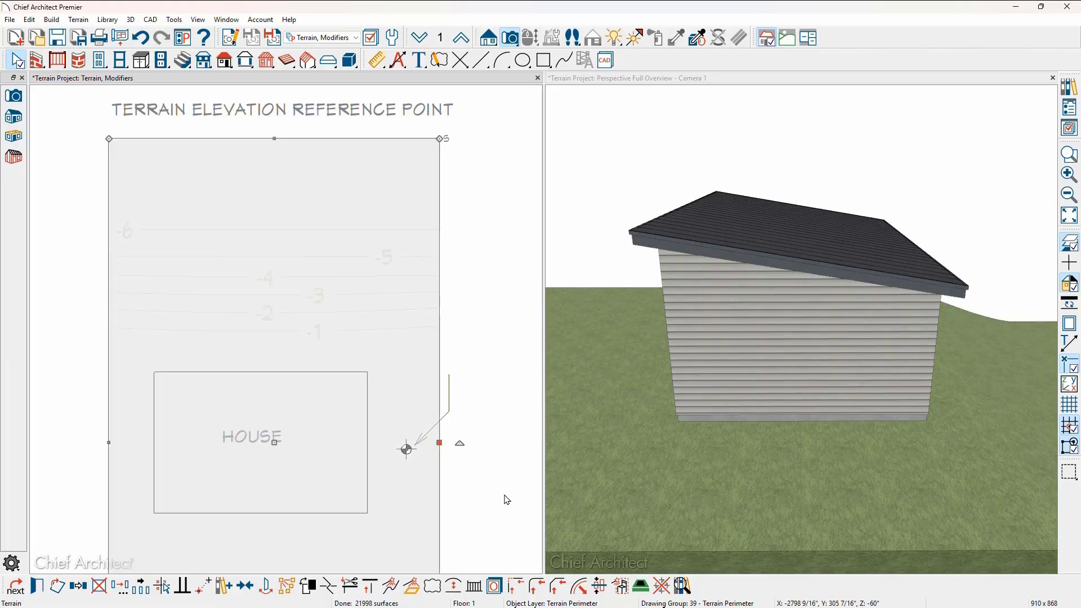
{"action": "left_click", "coordinate": [641, 427]}
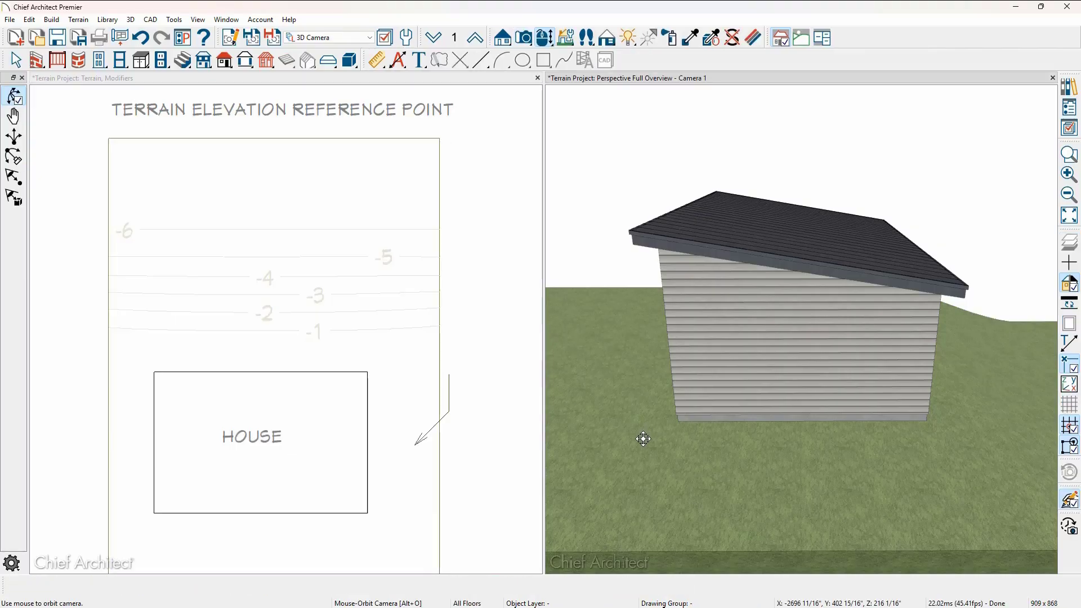
{"action": "key", "text": "space"}
{"action": "left_click", "coordinate": [644, 440]}
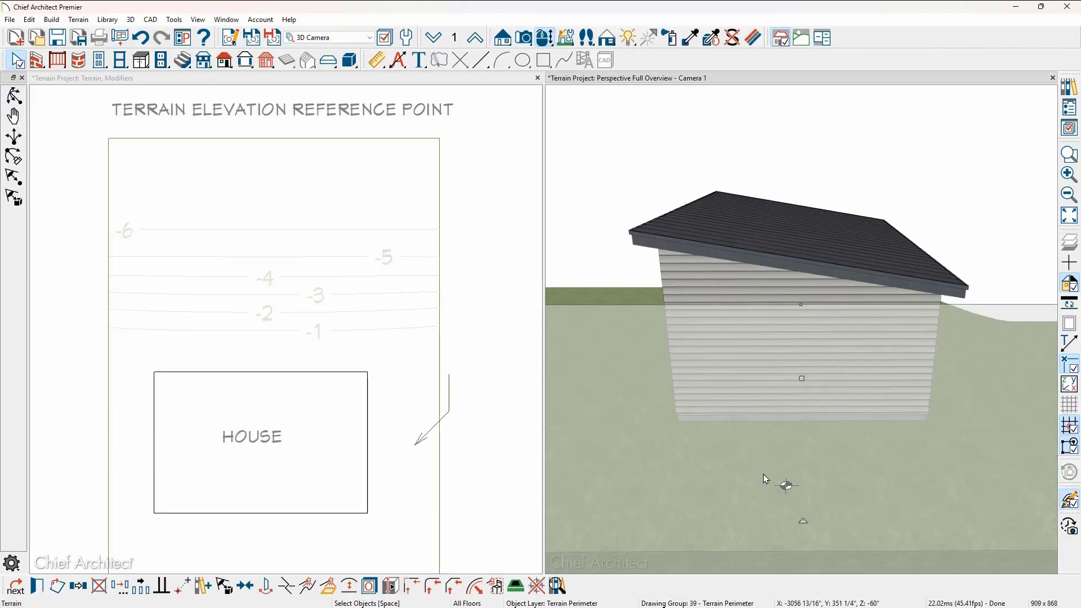
{"action": "left_click", "coordinate": [713, 438]}
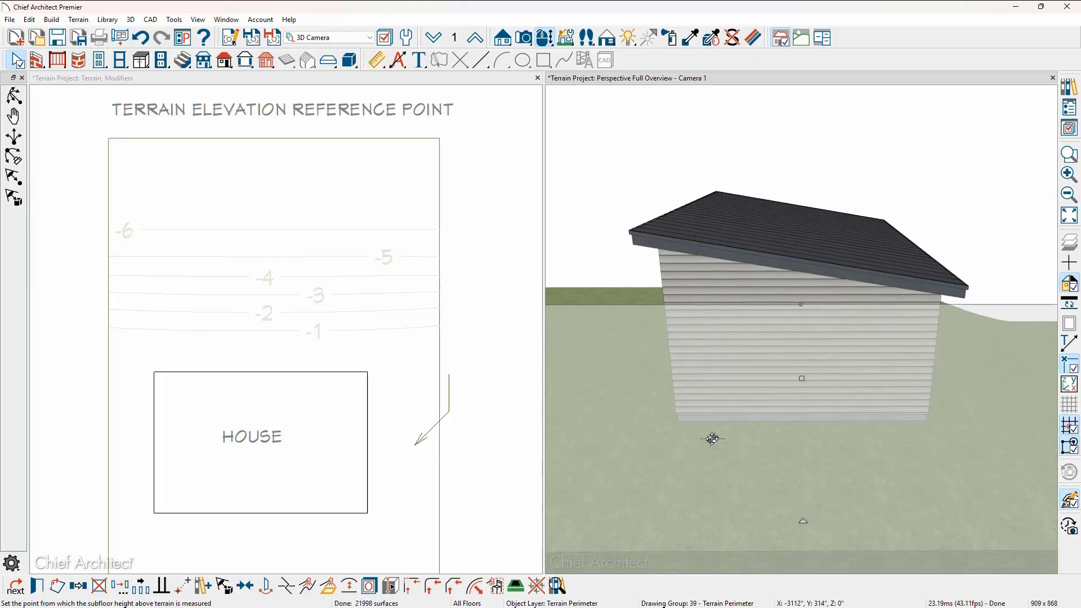
{"action": "left_click", "coordinate": [440, 444]}
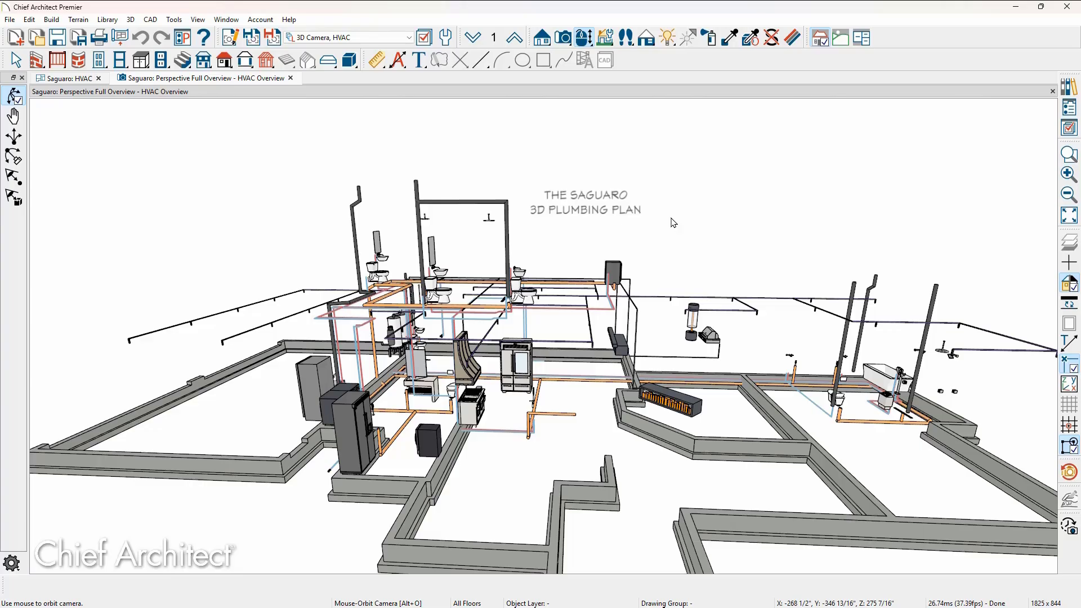
Step: Move the "THE SAGUARO 3D PLUMBING PLAN" text upward along its vertical axis in the HVAC perspective overview
{"action": "scroll", "coordinate": [563, 186], "scroll_direction": "up", "scroll_amount": 5}
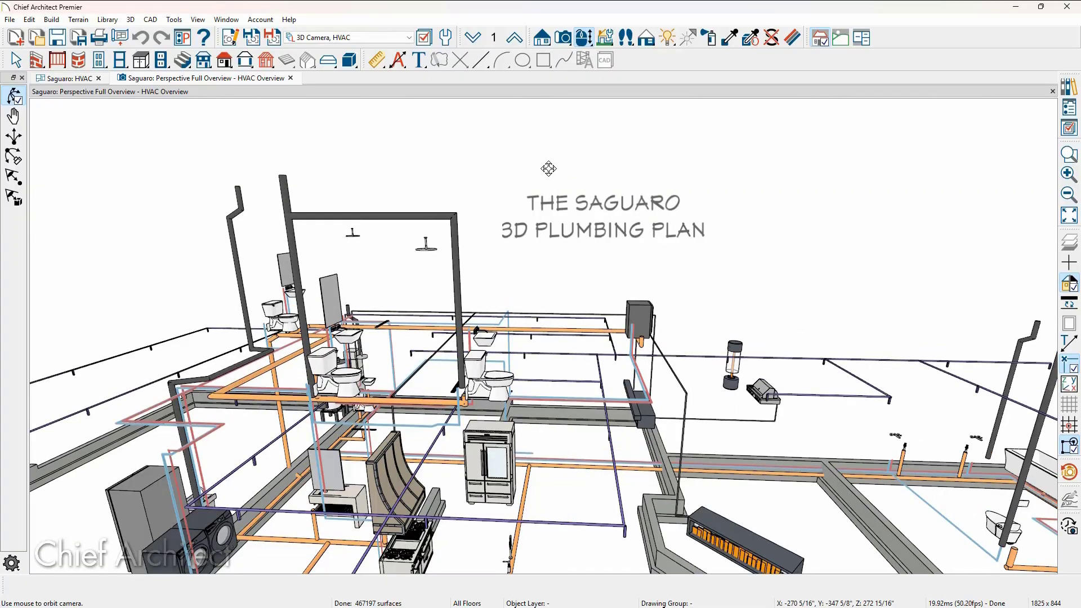
{"action": "left_click", "coordinate": [595, 228]}
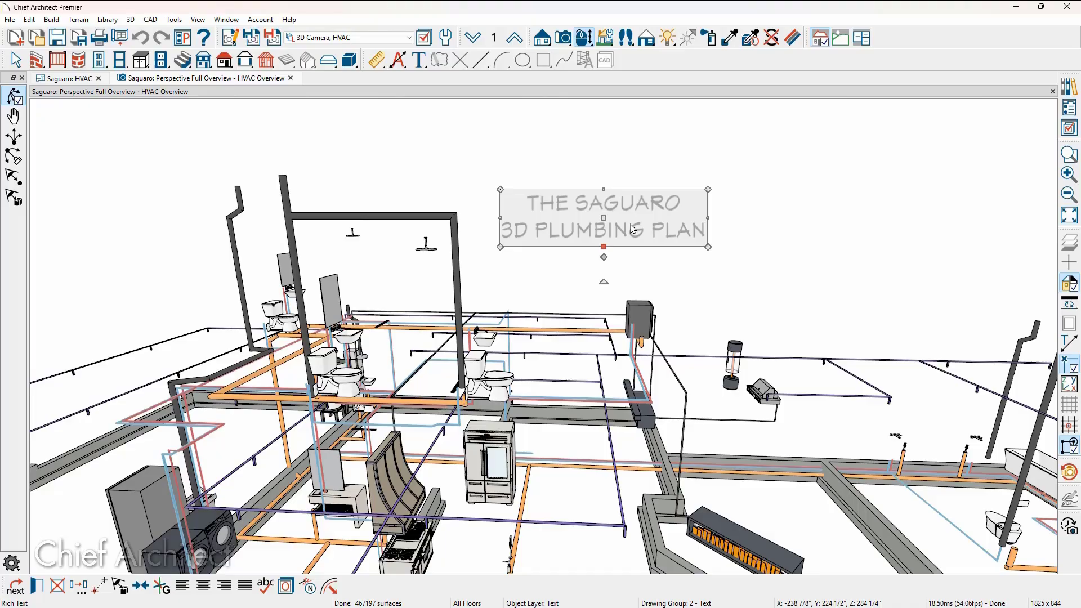
{"action": "left_click", "coordinate": [602, 217]}
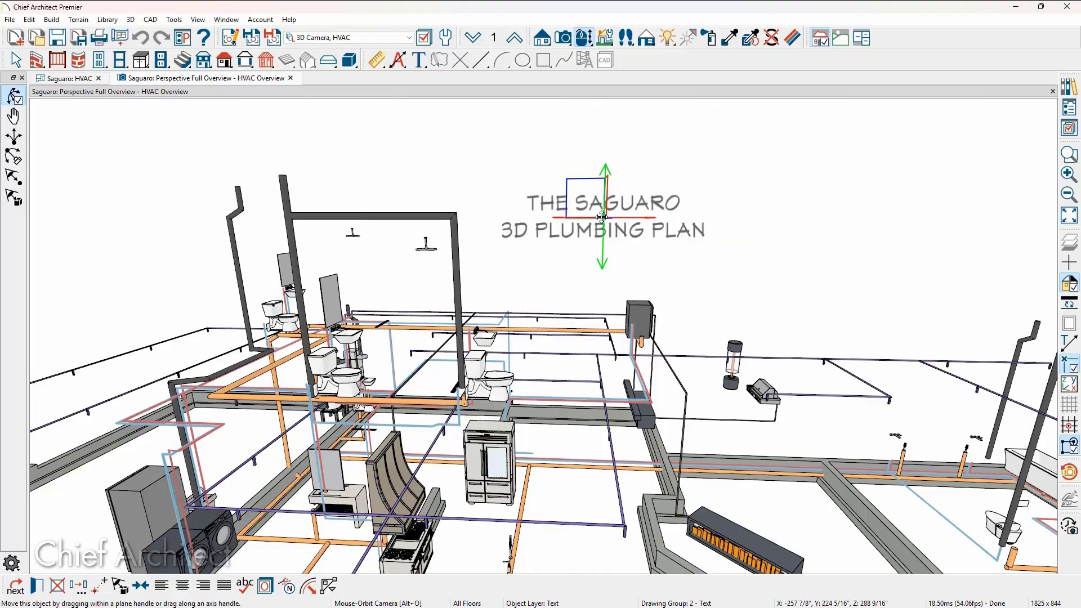
{"action": "left_click_drag", "start_coordinate": [605, 167], "coordinate": [605, 138]}
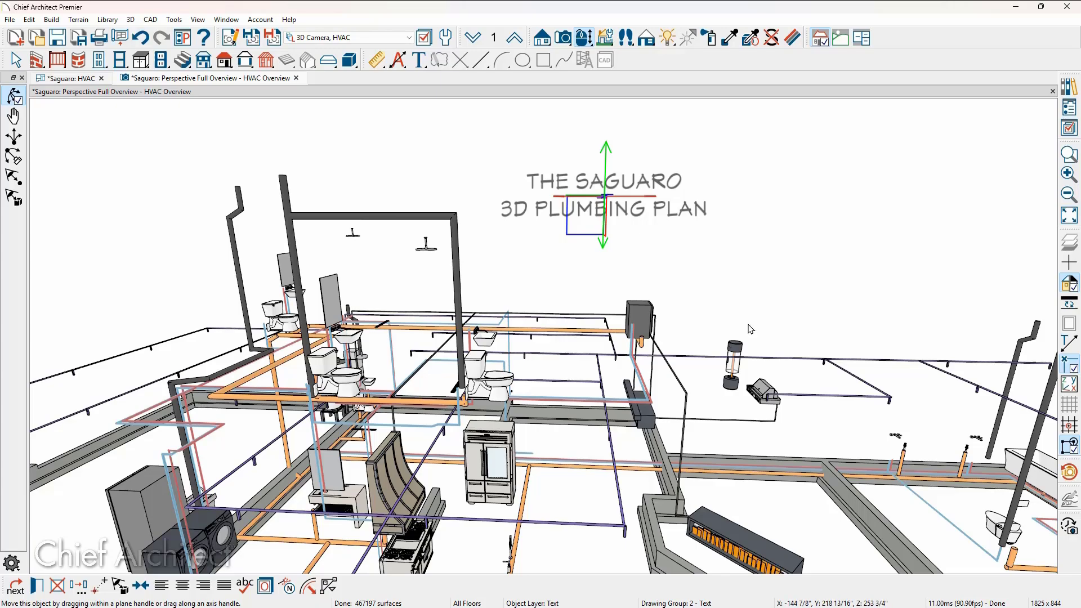
{"action": "left_click", "coordinate": [728, 264]}
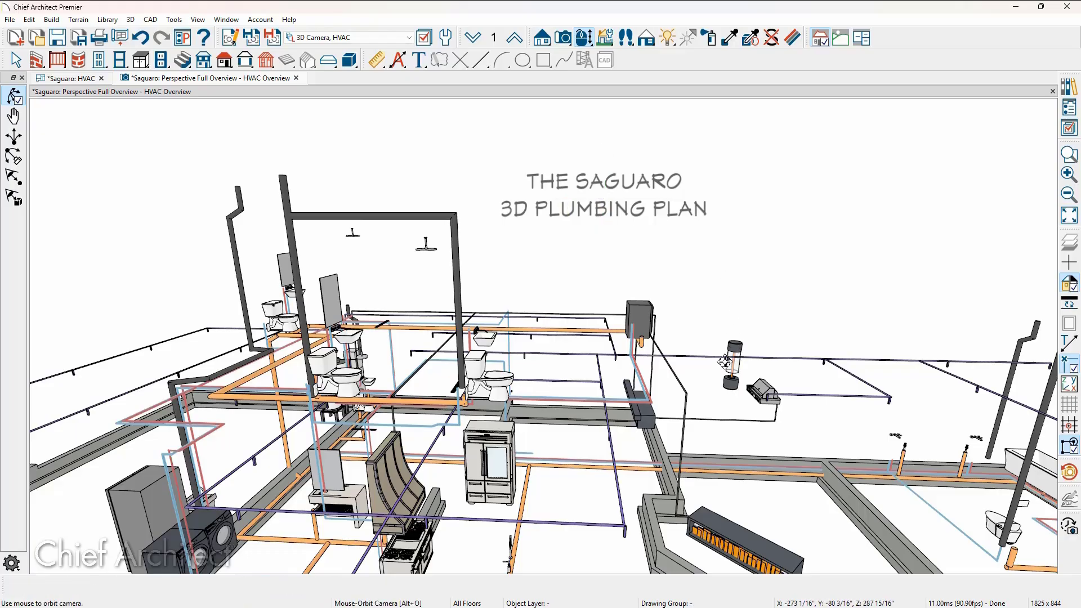
Step: Extend the free end of the orange waste pipe near the range vertically upward with a new segment
{"action": "middle_click_drag", "start_coordinate": [712, 346], "coordinate": [723, 213]}
{"action": "scroll", "coordinate": [617, 478], "scroll_direction": "up", "scroll_amount": 6}
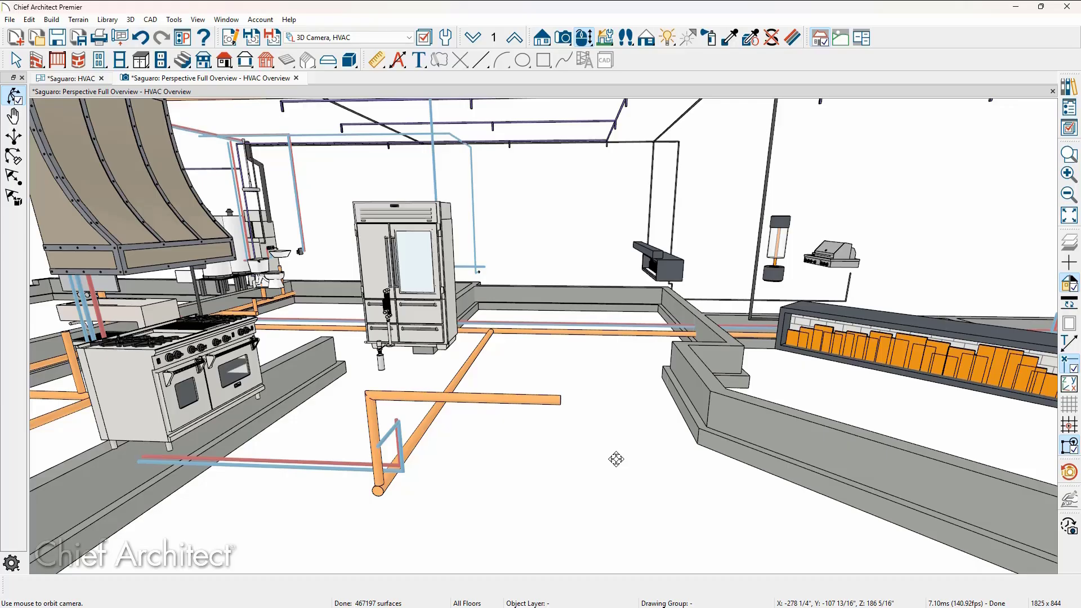
{"action": "left_click", "coordinate": [554, 400]}
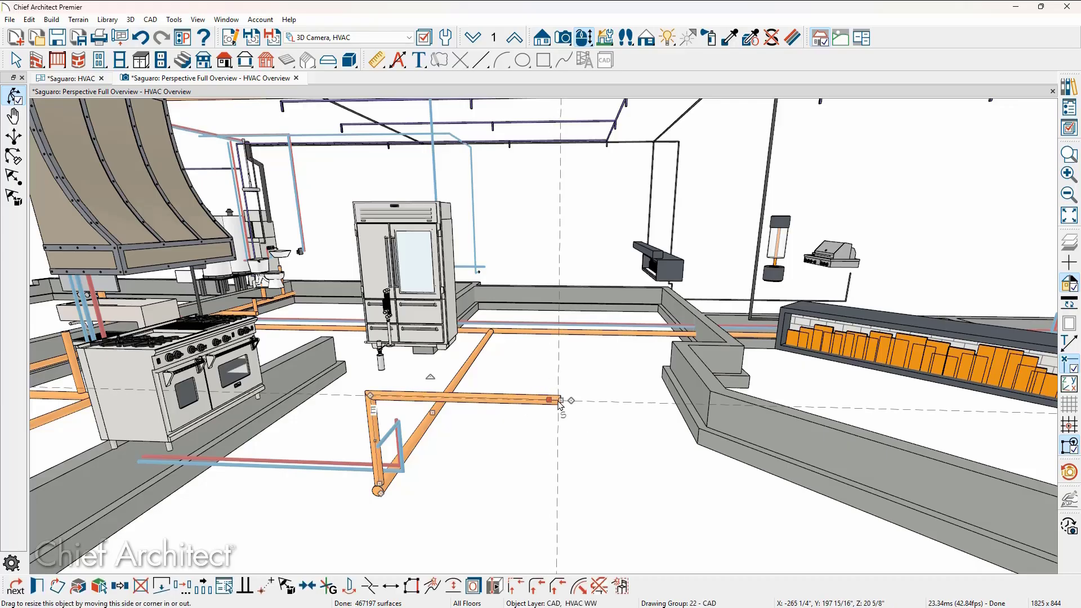
{"action": "left_click", "coordinate": [559, 400]}
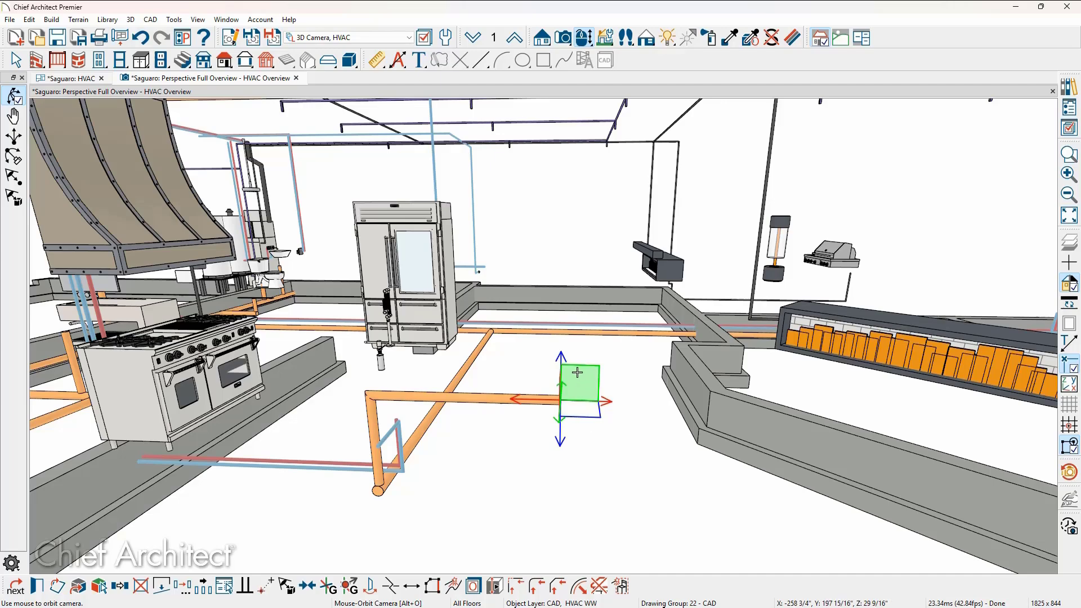
{"action": "key", "text": "space"}
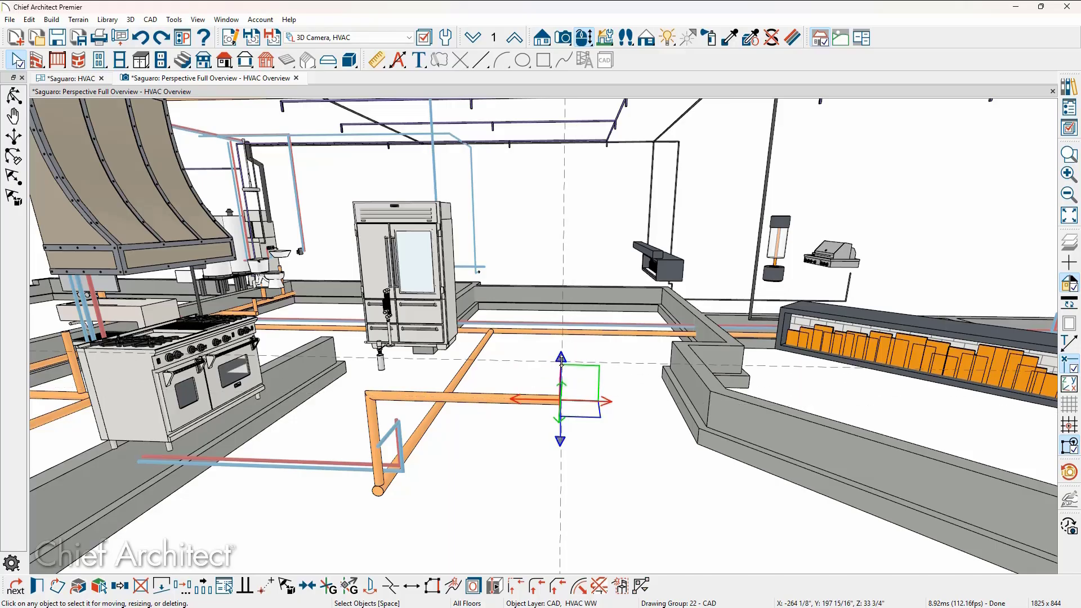
{"action": "left_click_drag", "start_coordinate": [561, 360], "coordinate": [566, 384]}
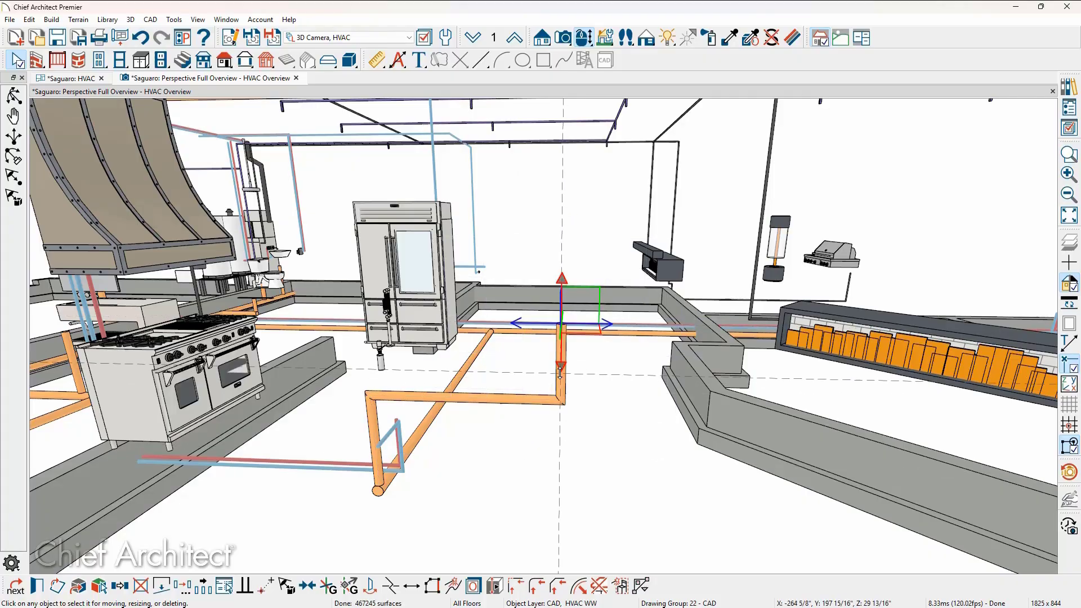
{"action": "key", "text": "Escape"}
Step: Add a horizontal segment to the top of the waste pipe's vertical run, toward the foundation wall, and inspect the whole plumbing model
{"action": "left_click", "coordinate": [560, 360]}
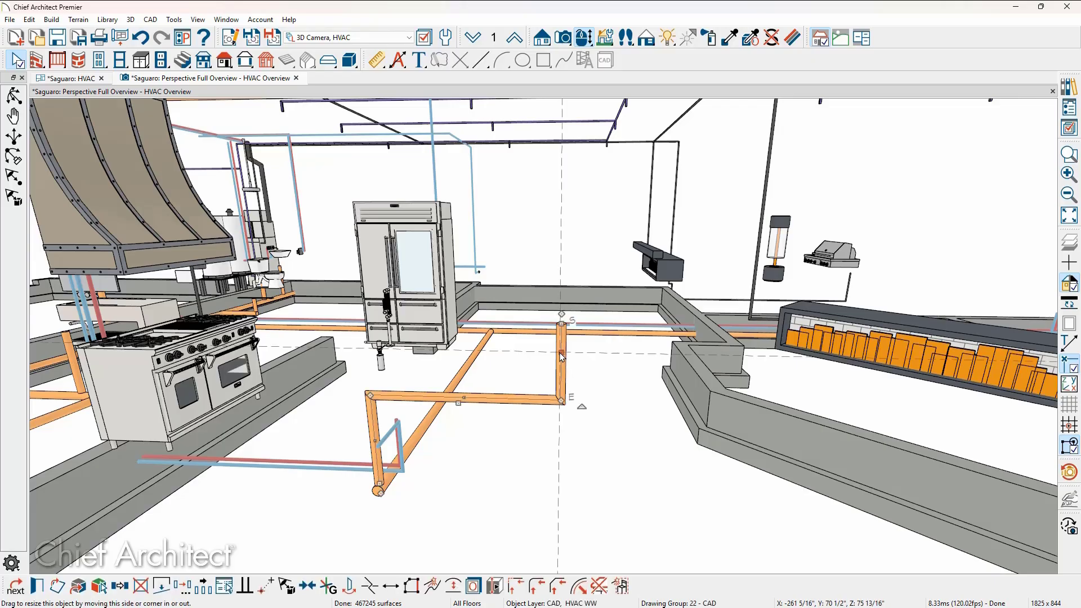
{"action": "left_click_drag", "start_coordinate": [561, 313], "coordinate": [562, 315]}
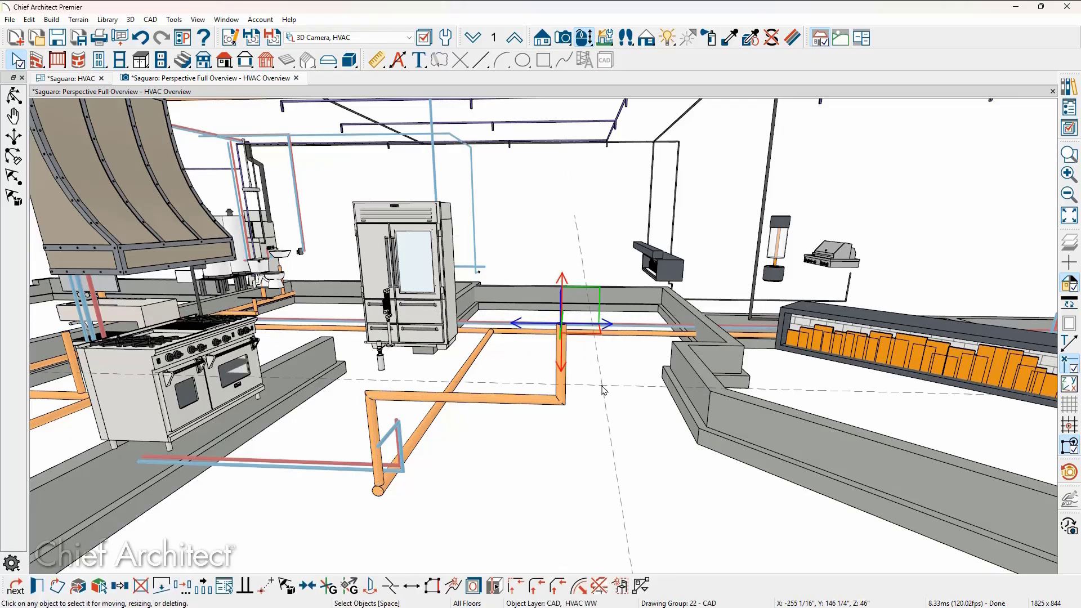
{"action": "left_click", "coordinate": [607, 336]}
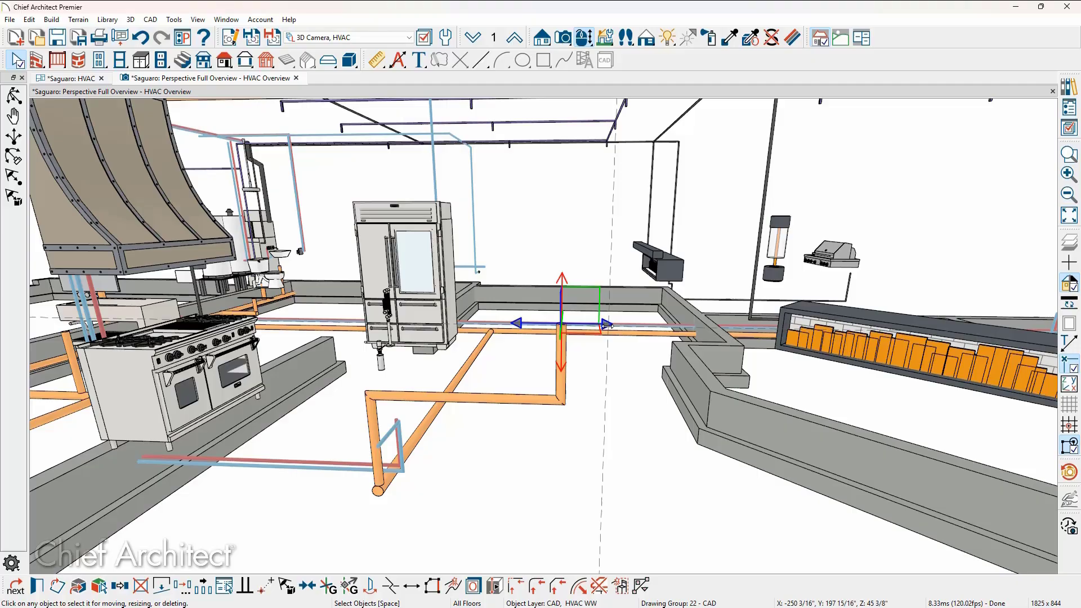
{"action": "left_click", "coordinate": [643, 329]}
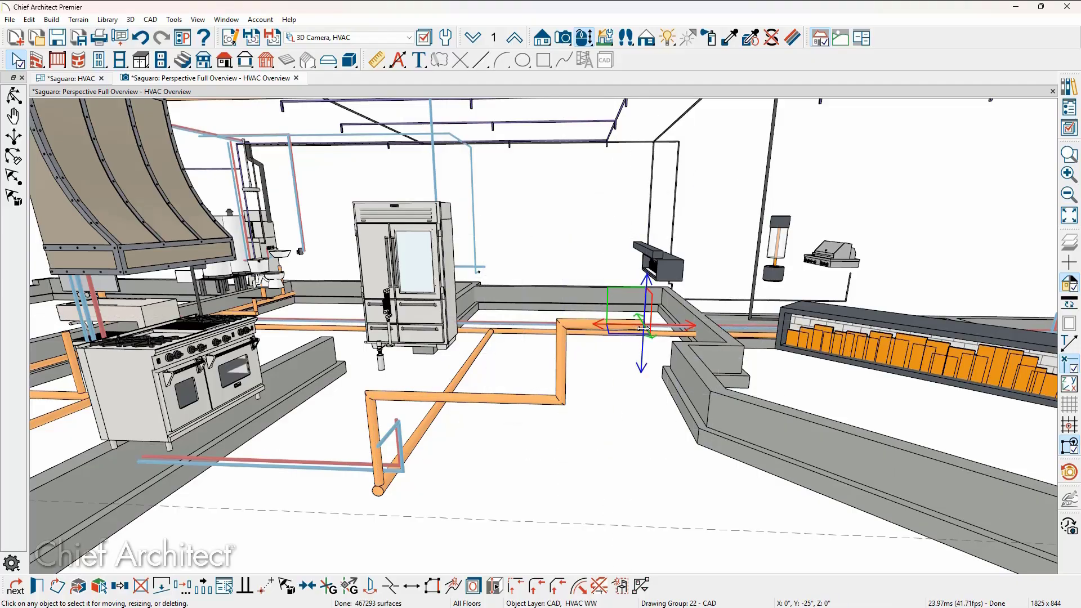
{"action": "key", "text": "Escape"}
{"action": "middle_click_drag", "start_coordinate": [643, 328], "coordinate": [674, 380]}
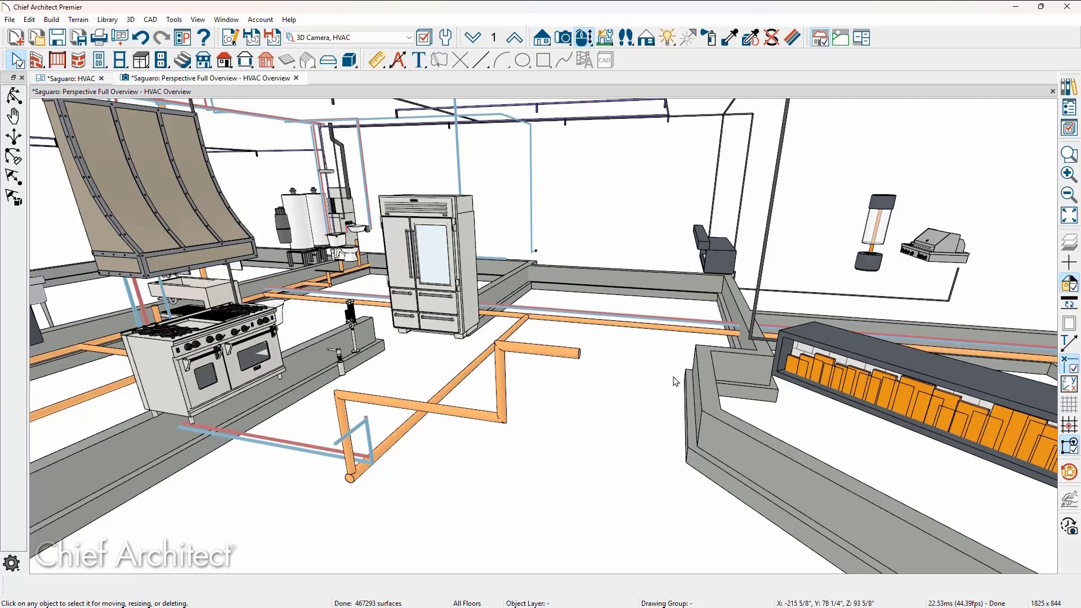
{"action": "middle_click_drag", "start_coordinate": [675, 381], "coordinate": [524, 428]}
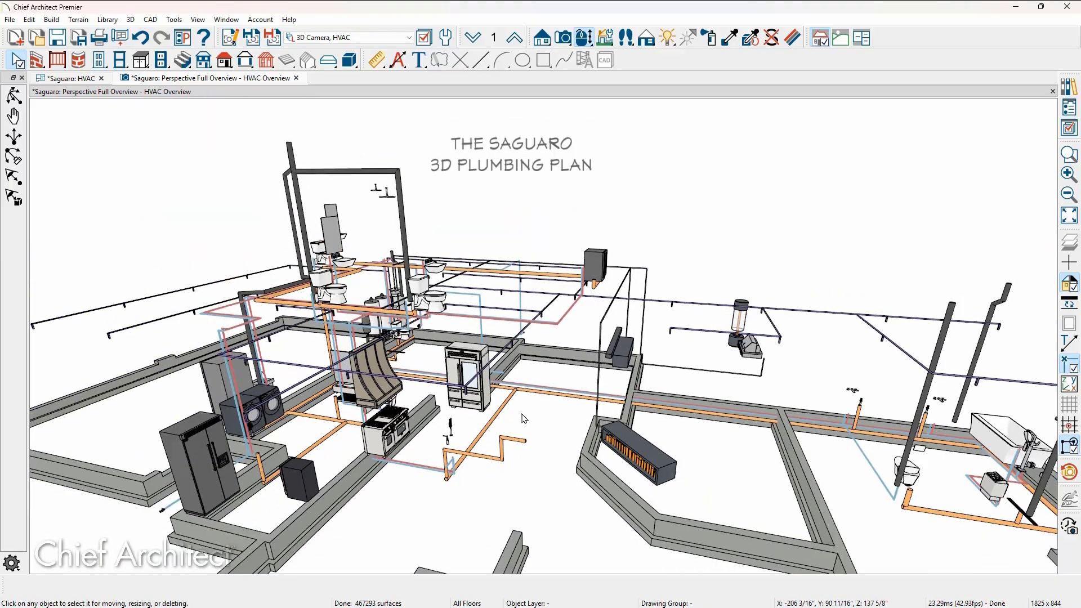
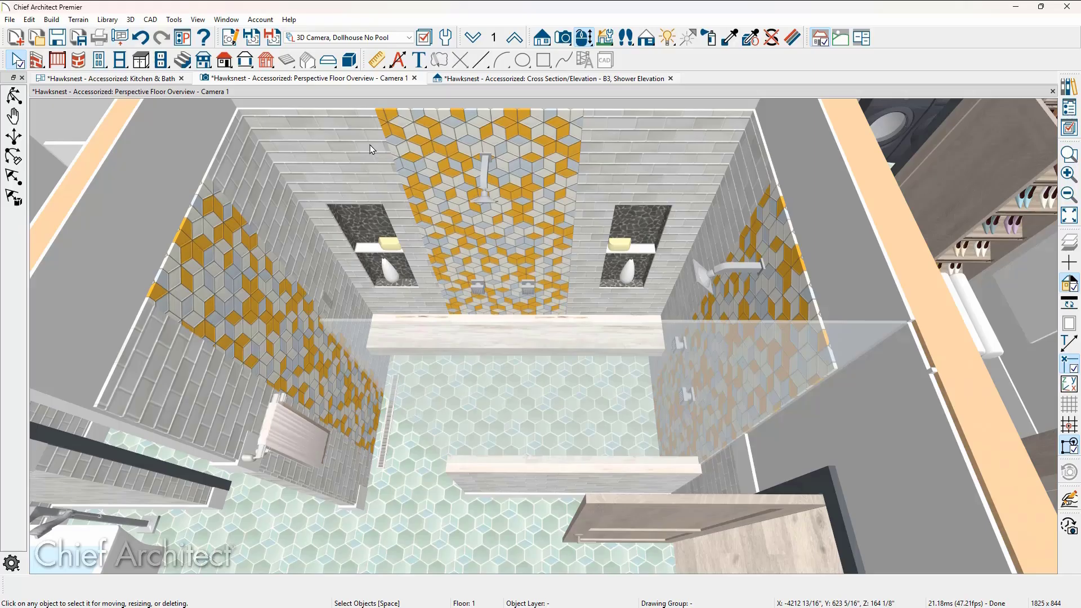
Step: Shift the Eichler Palms Diamond Tile pattern on the shower's back wall with the Interactive Material Editor
{"action": "left_click", "coordinate": [130, 19]}
{"action": "mouse_move", "coordinate": [214, 214]}
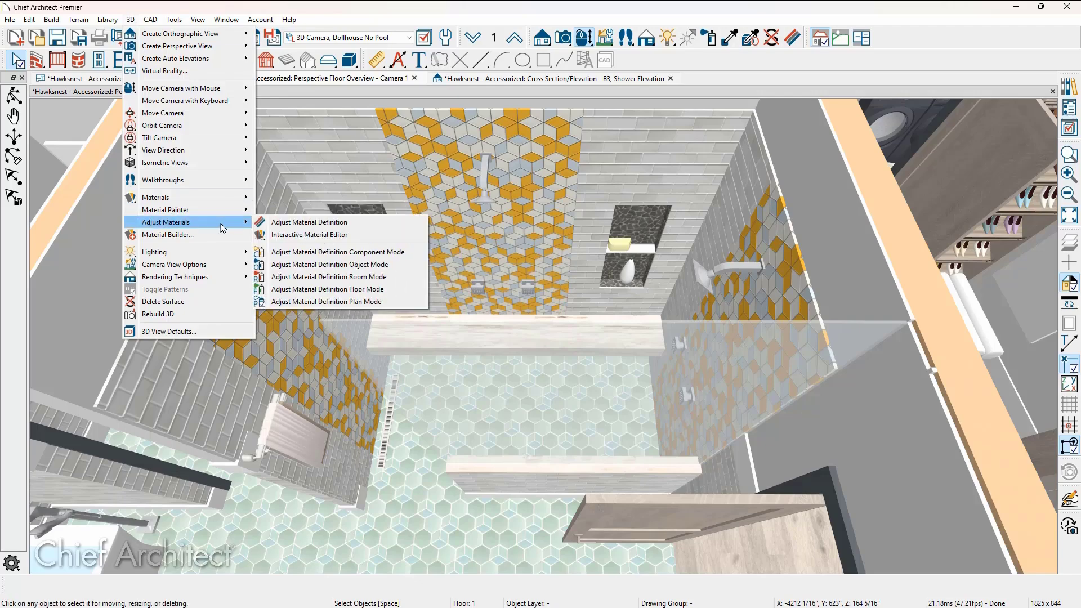
{"action": "left_click", "coordinate": [377, 240]}
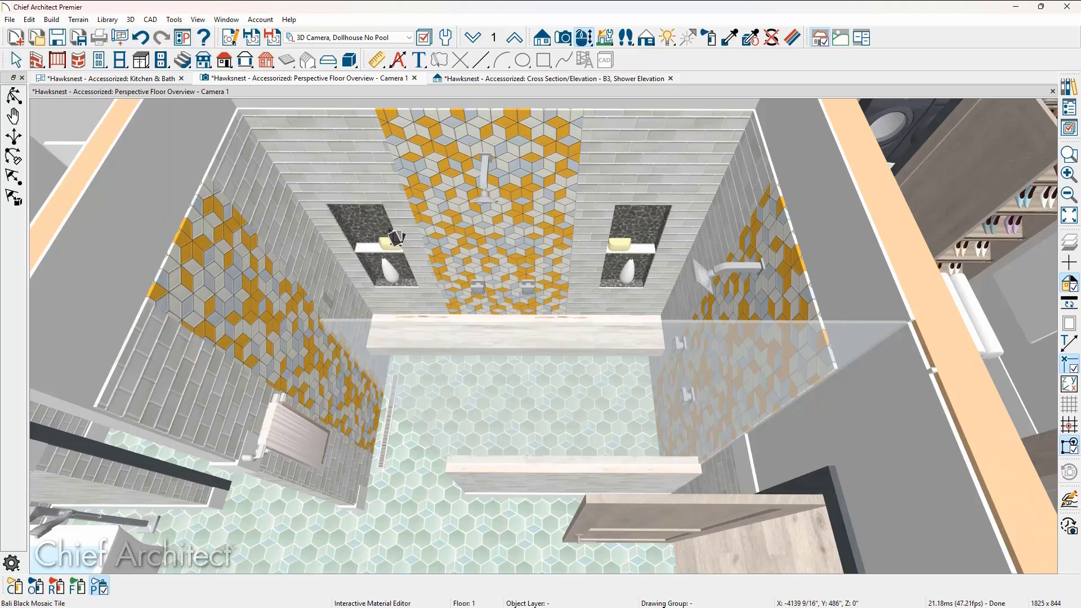
{"action": "left_click", "coordinate": [448, 225]}
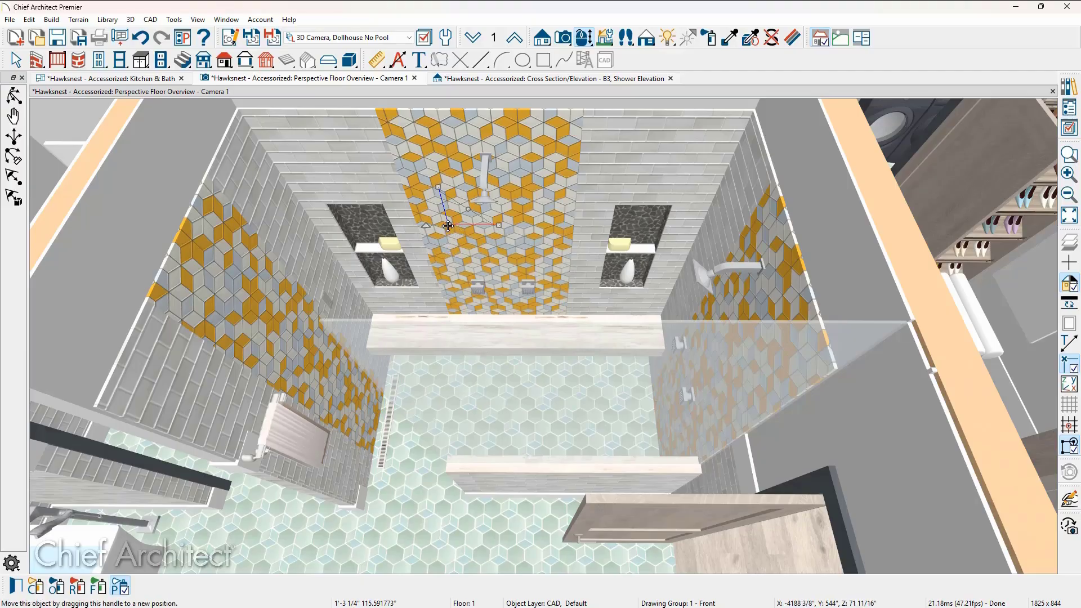
{"action": "left_click_drag", "start_coordinate": [447, 226], "coordinate": [475, 237]}
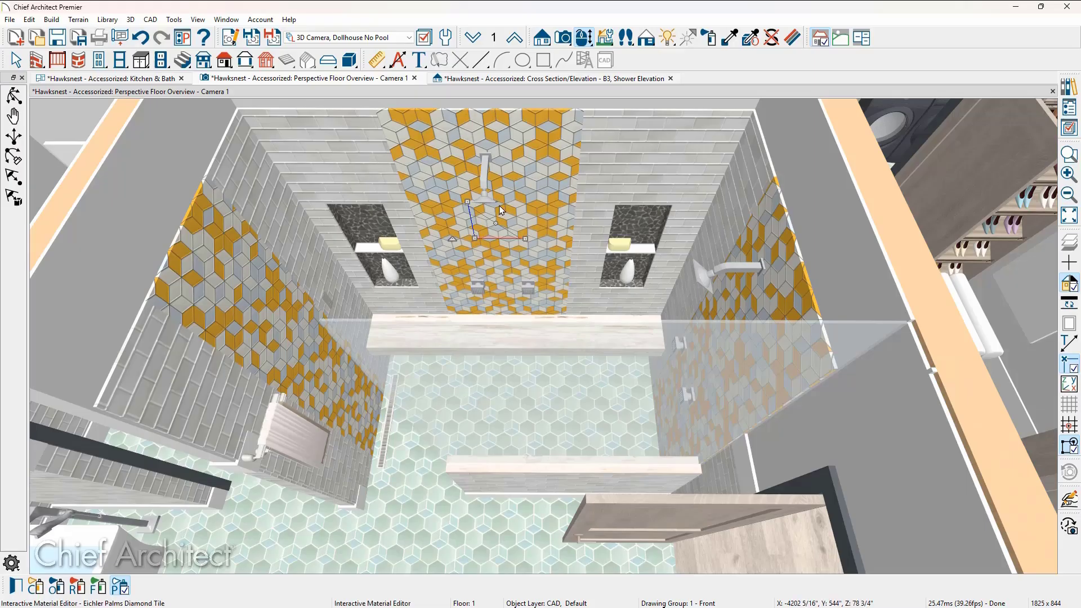
Step: Switch to the B3 Shower Elevation view and render it with the standard technique
{"action": "left_click", "coordinate": [554, 82]}
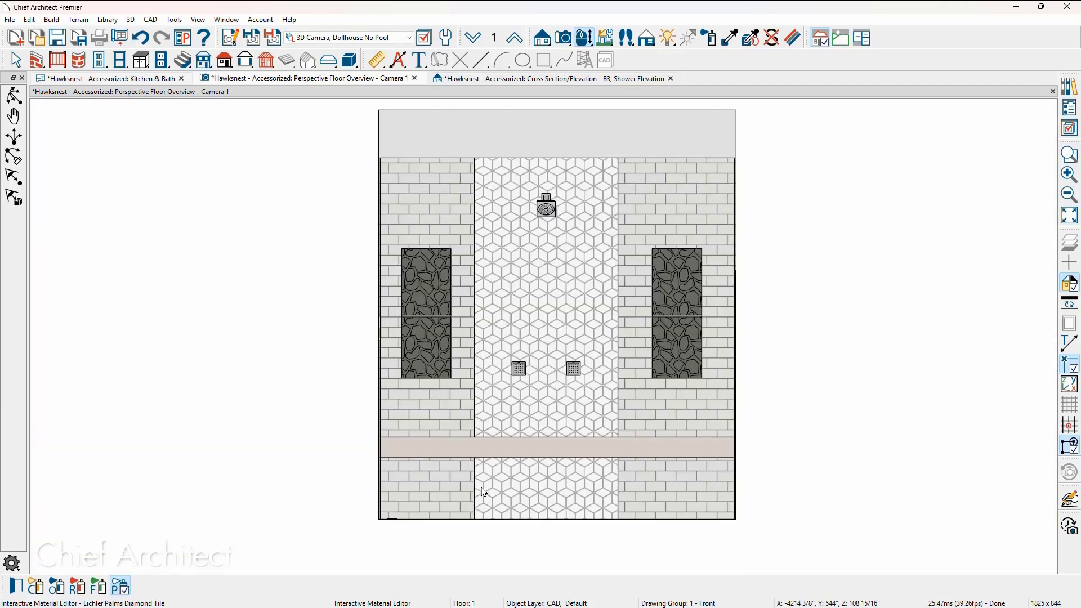
{"action": "key", "text": "ctrl+Tab"}
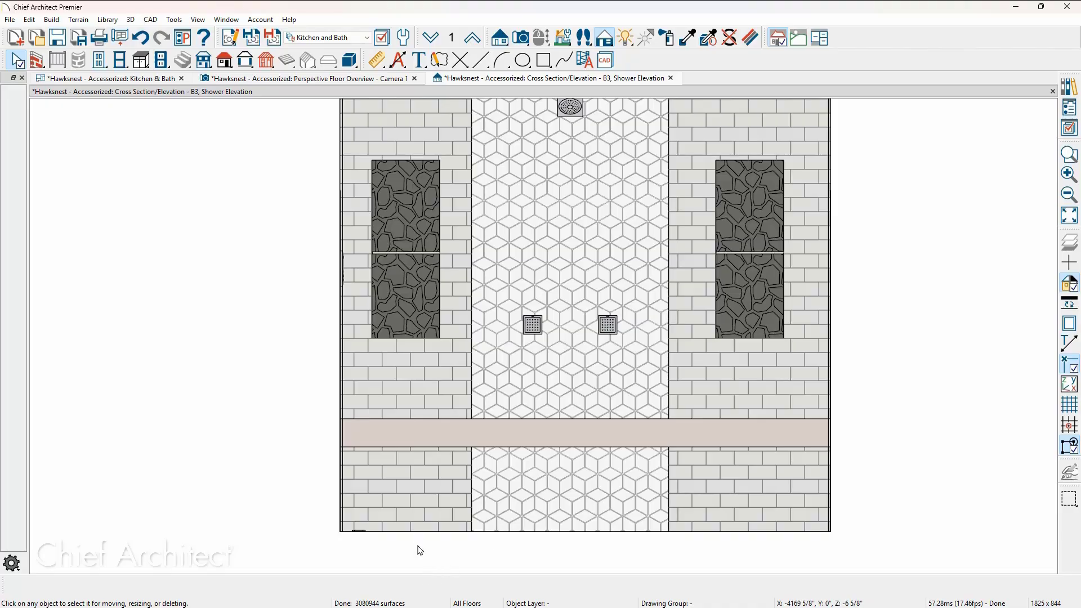
{"action": "scroll", "coordinate": [402, 550], "scroll_direction": "up", "scroll_amount": 3}
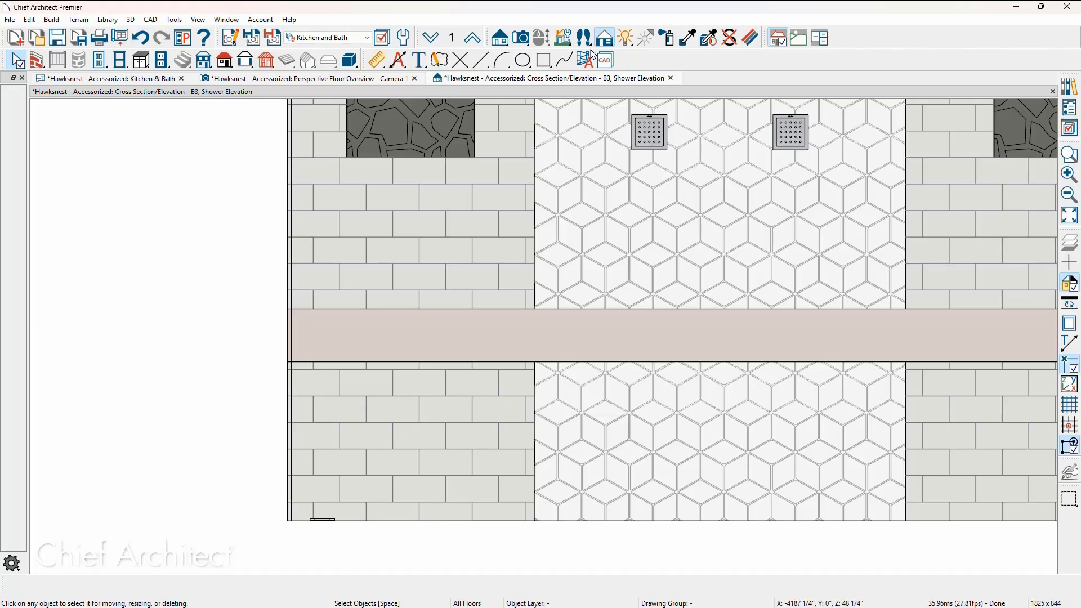
{"action": "mouse_move", "coordinate": [604, 43]}
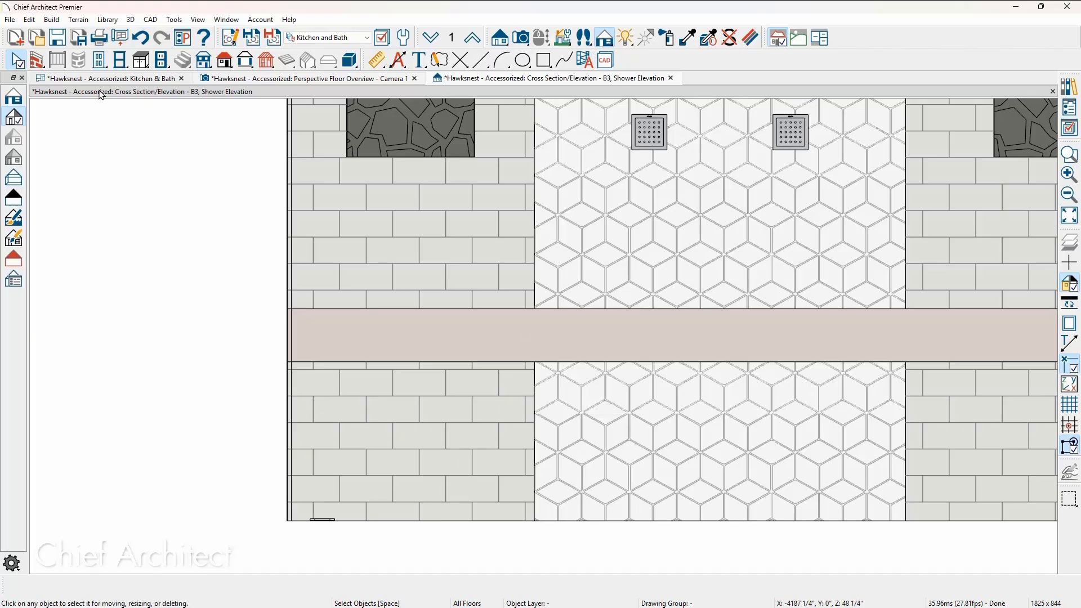
{"action": "left_click", "coordinate": [15, 99]}
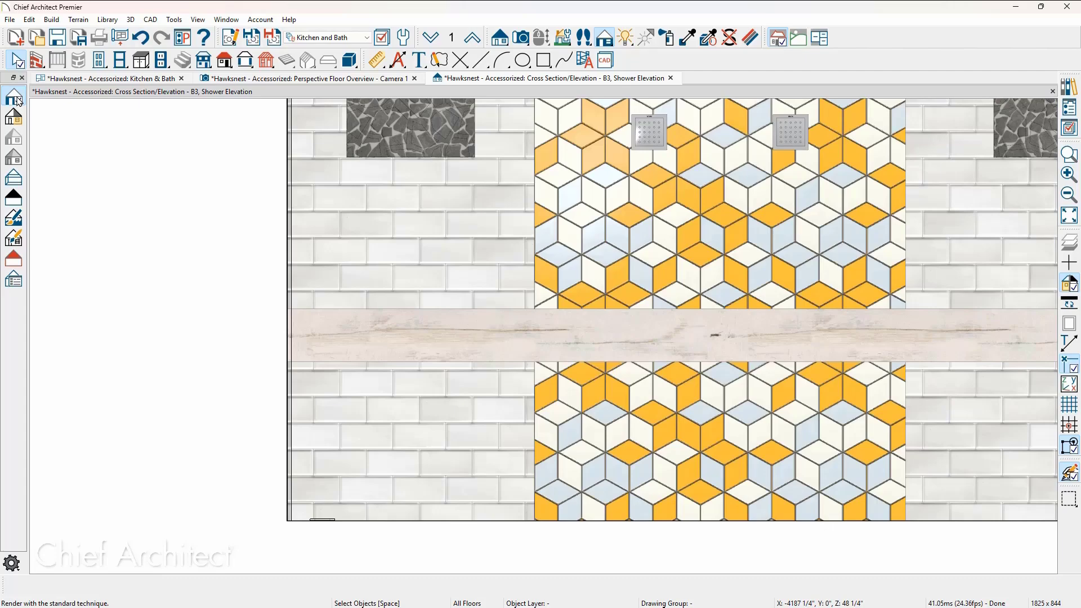
Step: Move the 130 White 3x6 Subway tile origin to the shower wall's lower-left corner with the Interactive Material Editor, and return the elevation to vector rendering
{"action": "left_click", "coordinate": [131, 20]}
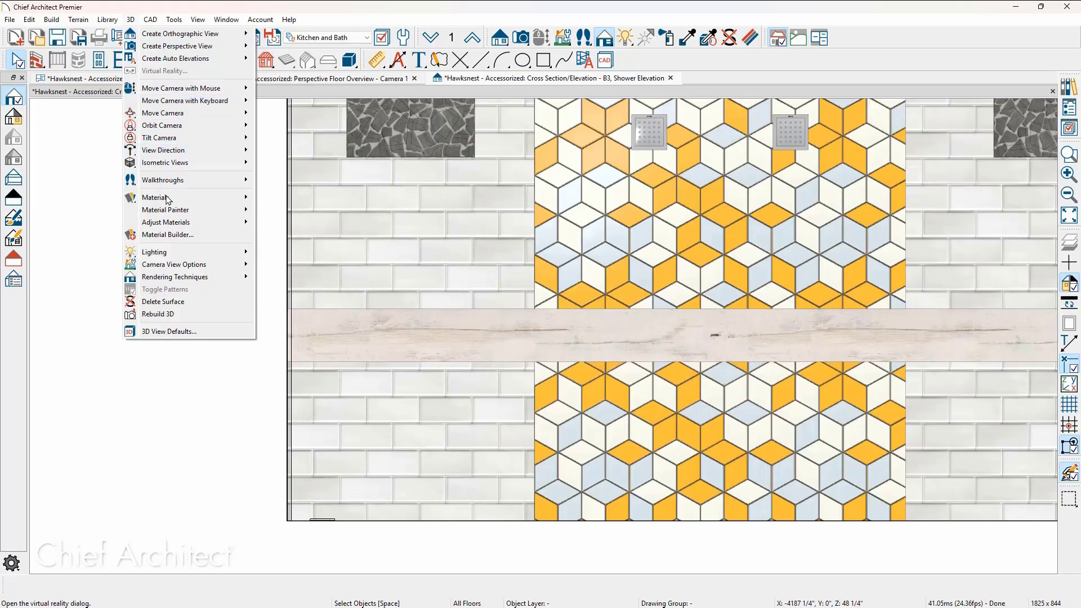
{"action": "mouse_move", "coordinate": [197, 225]}
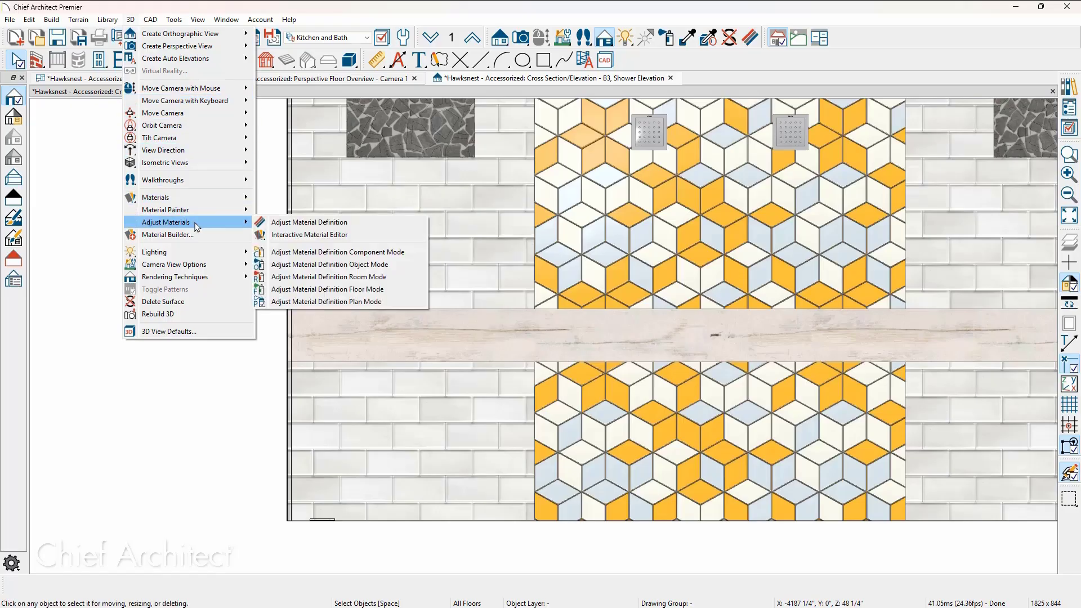
{"action": "left_click", "coordinate": [356, 238]}
{"action": "scroll", "coordinate": [373, 473], "scroll_direction": "up", "scroll_amount": 4}
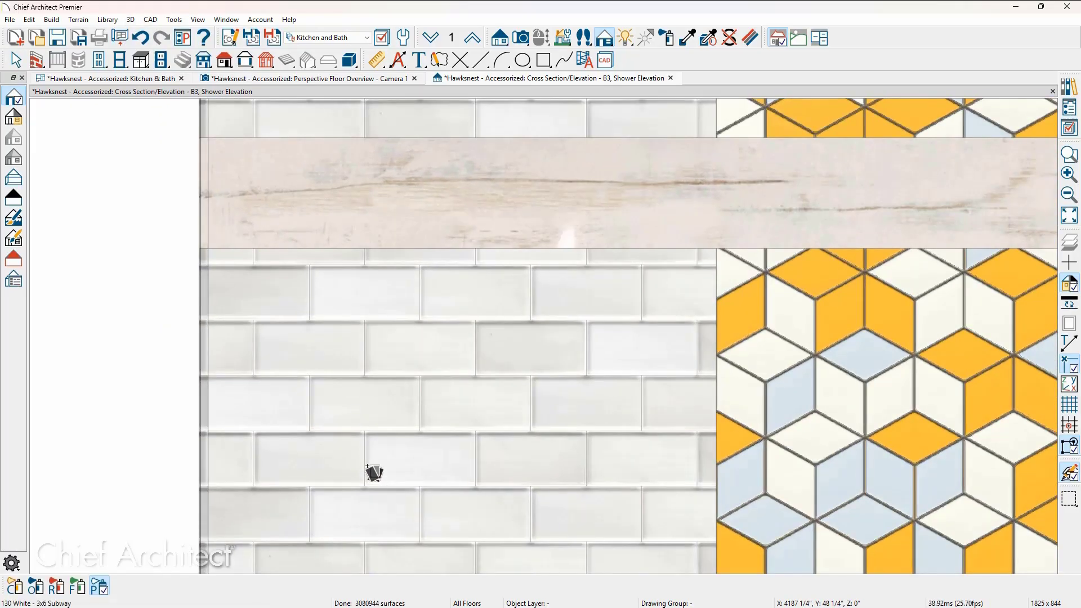
{"action": "middle_click_drag", "start_coordinate": [414, 465], "coordinate": [451, 301]}
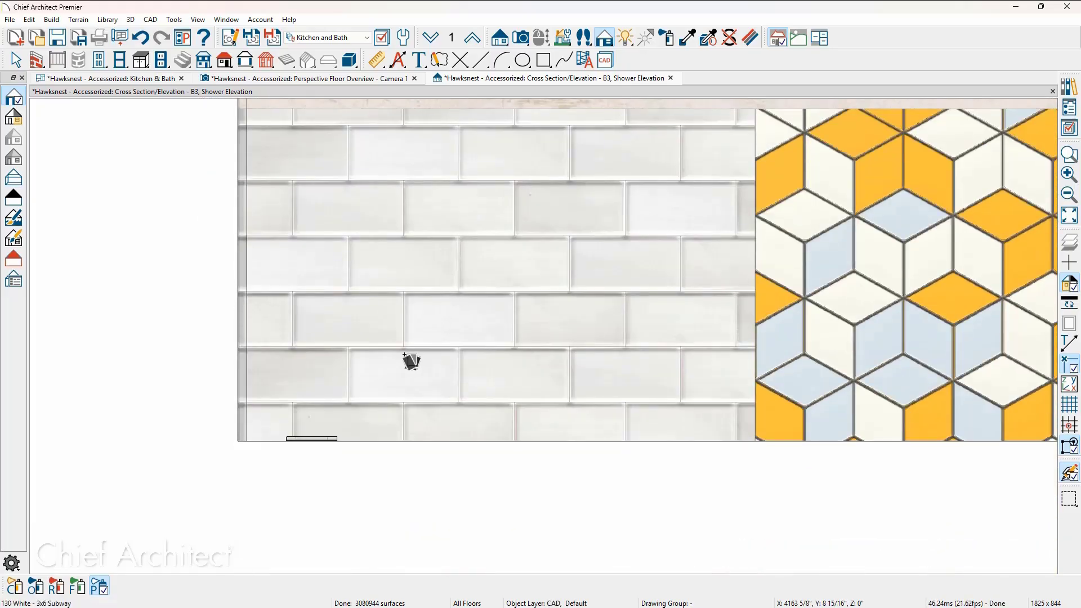
{"action": "left_click", "coordinate": [349, 405]}
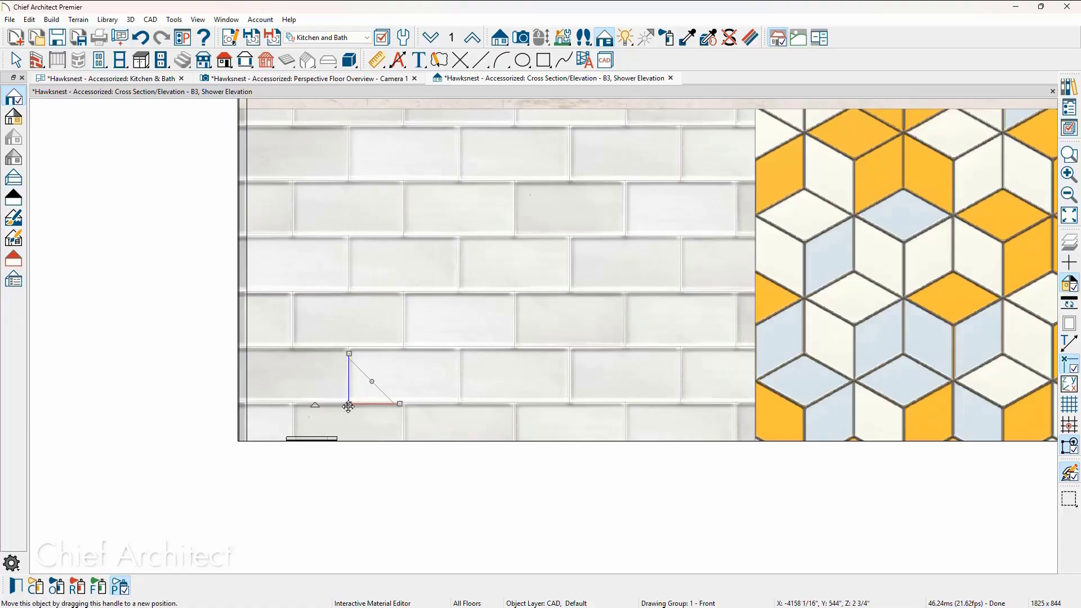
{"action": "left_click_drag", "start_coordinate": [348, 406], "coordinate": [246, 442]}
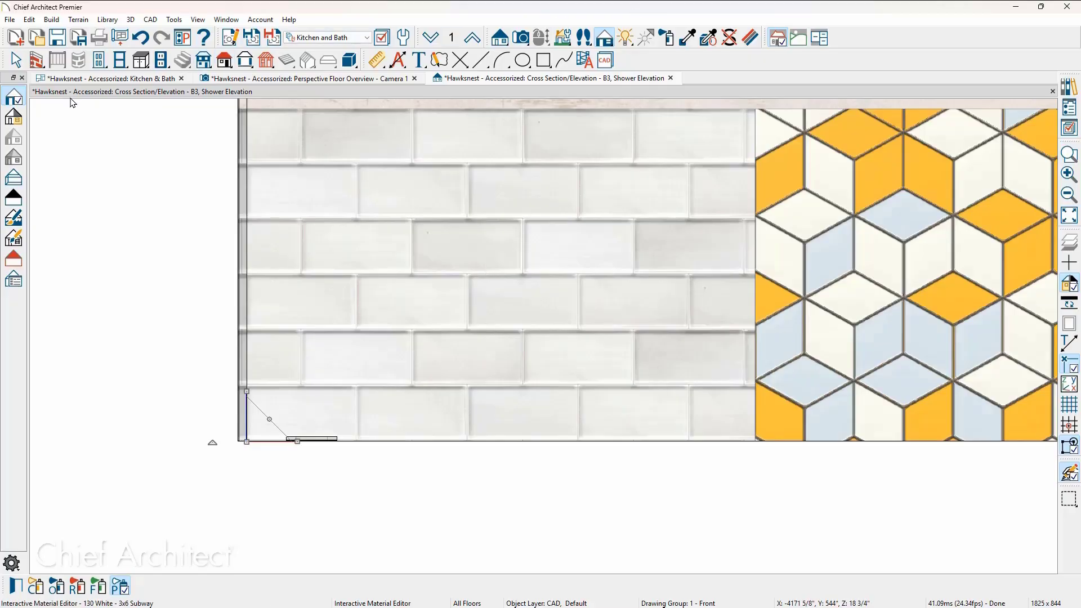
{"action": "left_click", "coordinate": [15, 118]}
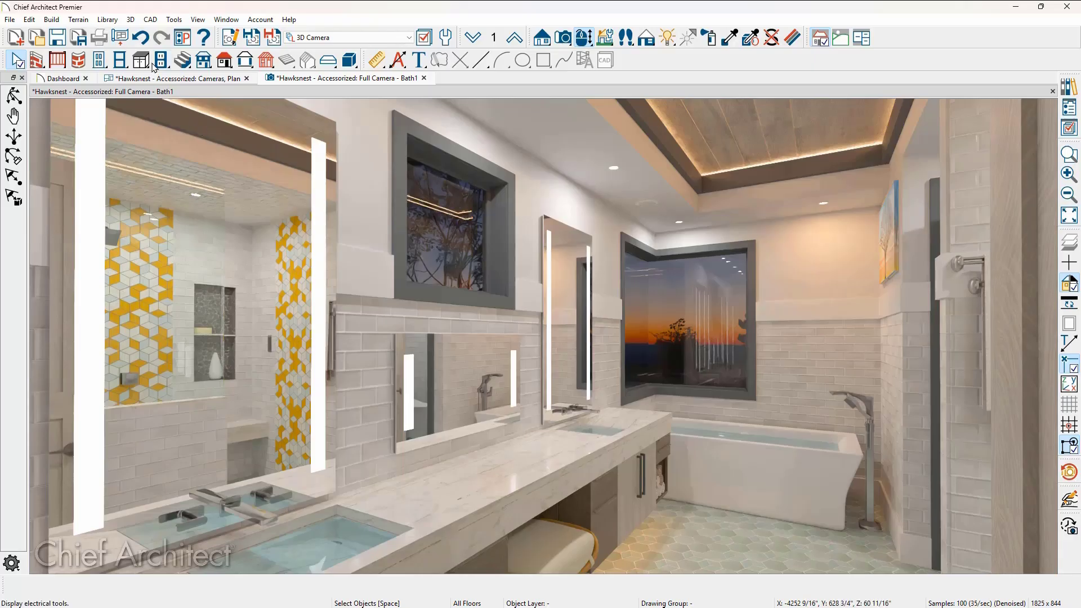
Step: Open the Material Builder from the Bath1 camera view and review the available material builders
{"action": "left_click", "coordinate": [130, 20]}
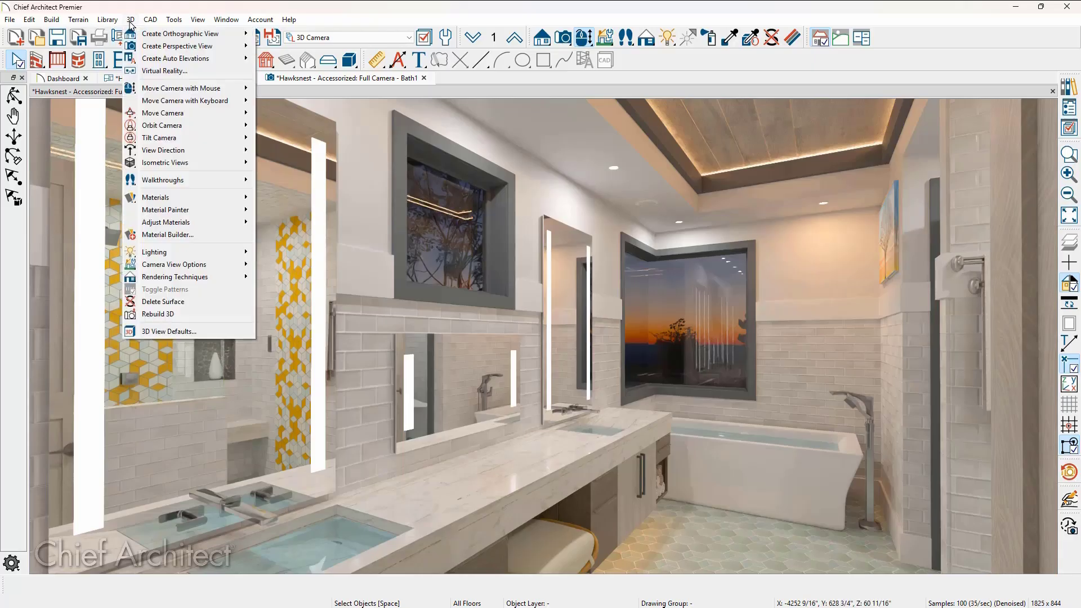
{"action": "left_click", "coordinate": [192, 235]}
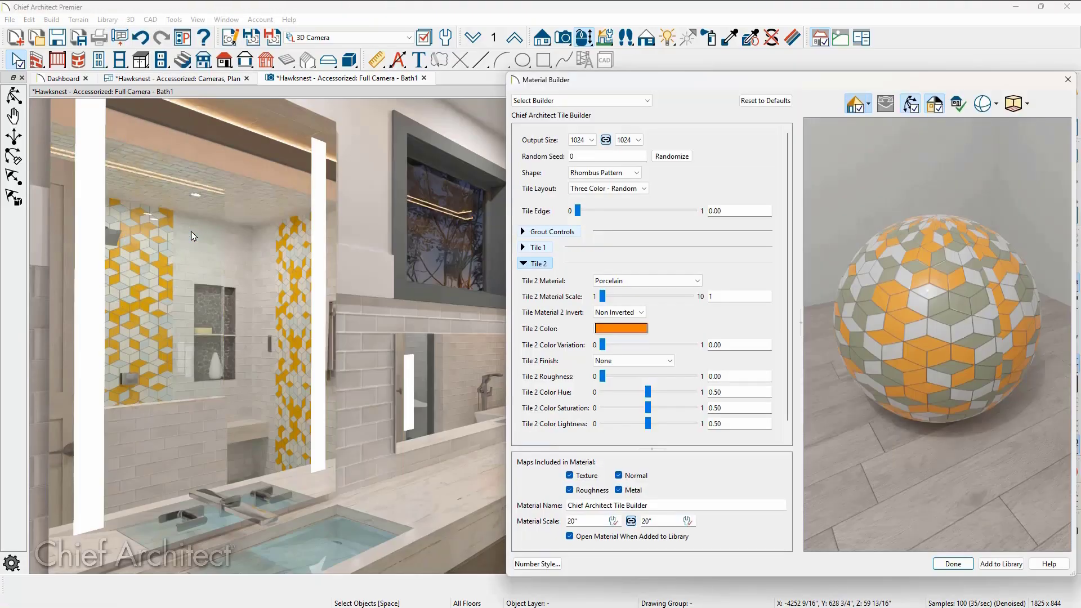
{"action": "left_click", "coordinate": [624, 104]}
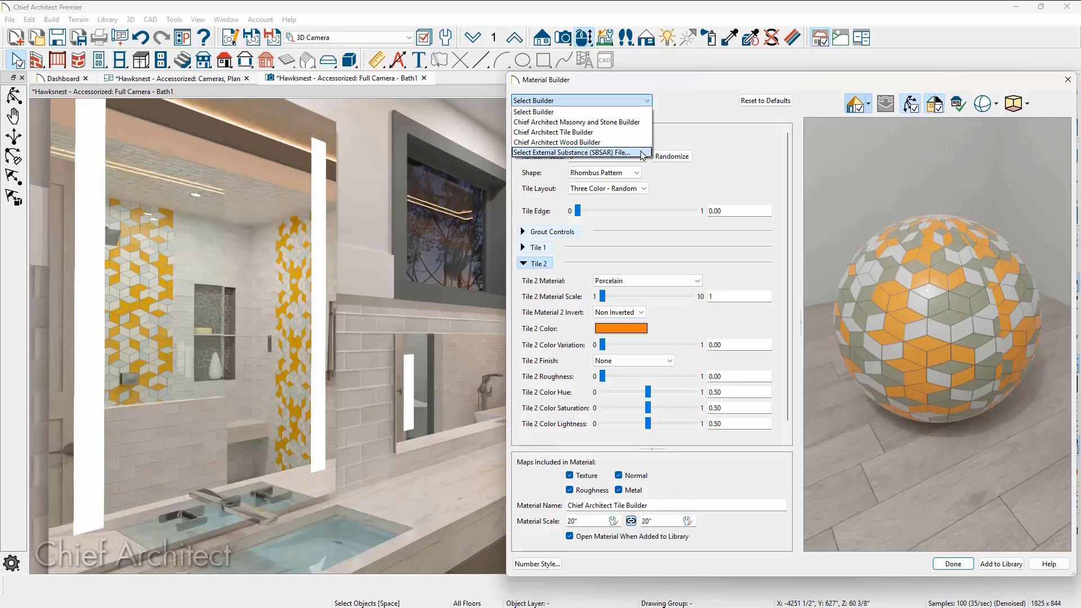
{"action": "left_click", "coordinate": [688, 79]}
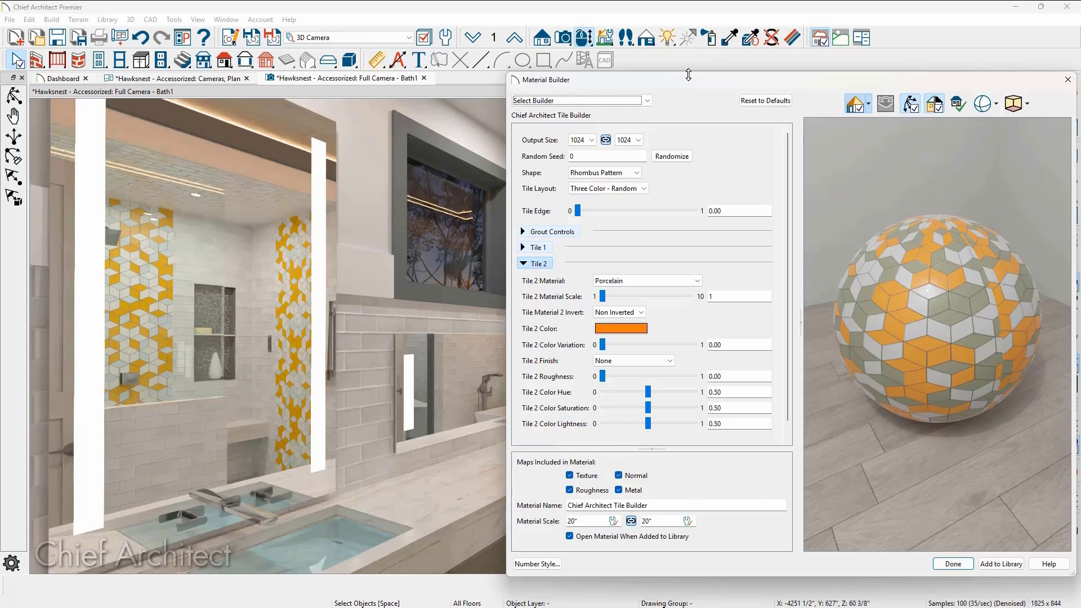
Step: Change the tile shape to Picket in the Chief Architect Tile Builder and inspect the preview sphere up close
{"action": "left_click", "coordinate": [637, 174]}
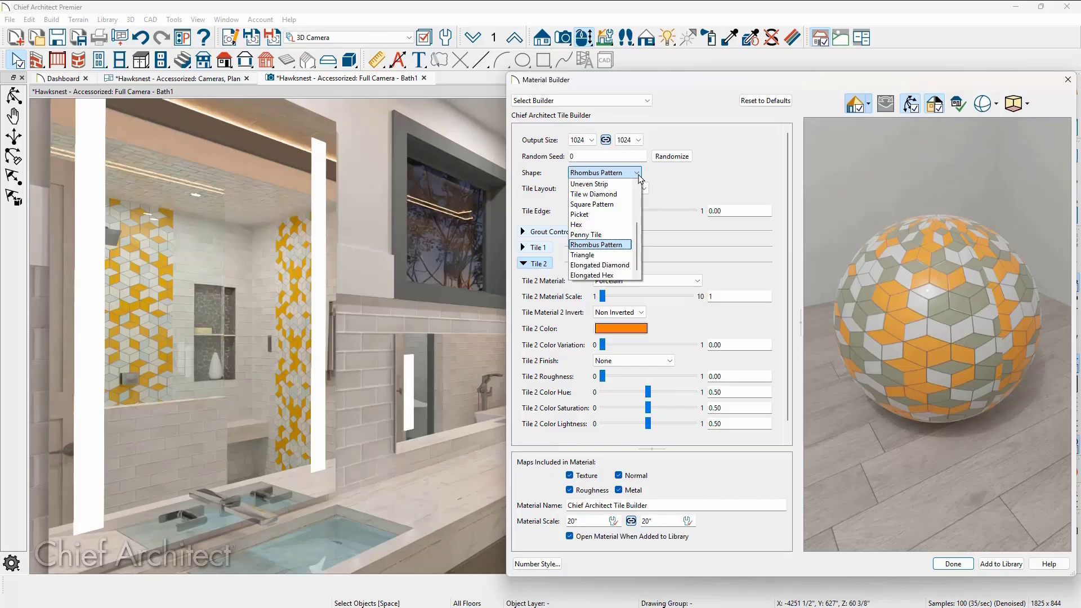
{"action": "left_click", "coordinate": [614, 215]}
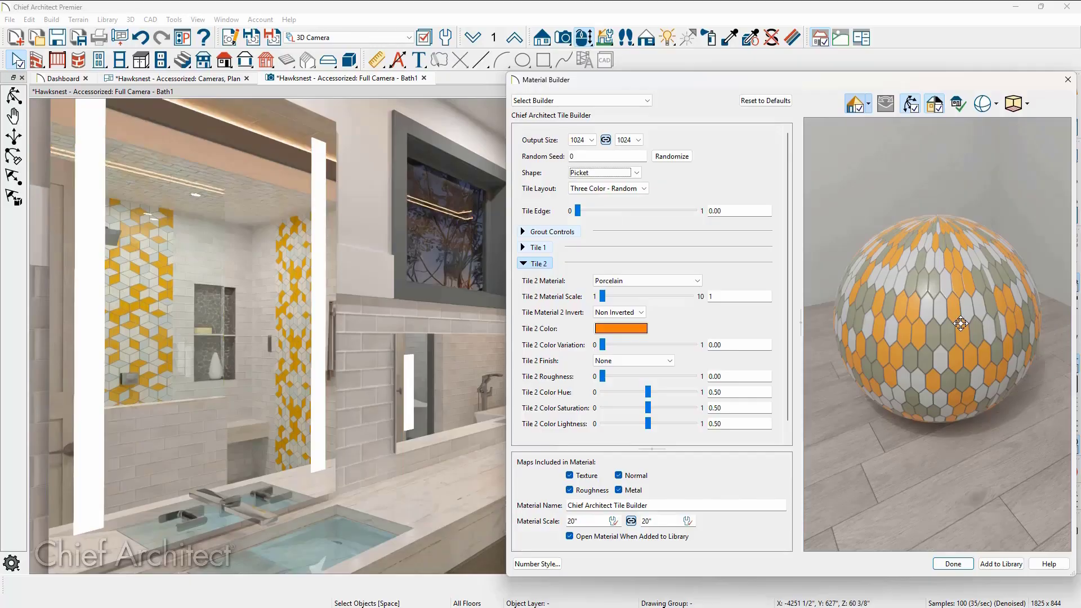
{"action": "scroll", "coordinate": [960, 324], "scroll_direction": "up", "scroll_amount": 5}
{"action": "left_click_drag", "start_coordinate": [961, 323], "coordinate": [961, 313]}
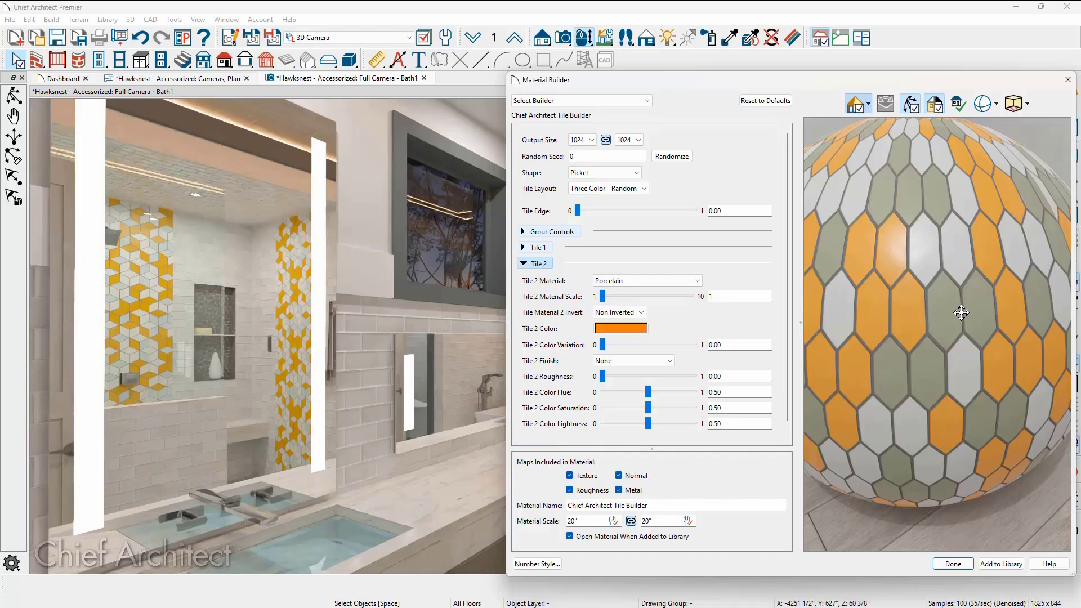
Step: Open the Kitchen2 camera's specification and review the Physically Based rendering technique options
{"action": "scroll", "coordinate": [961, 312], "scroll_direction": "down", "scroll_amount": 5}
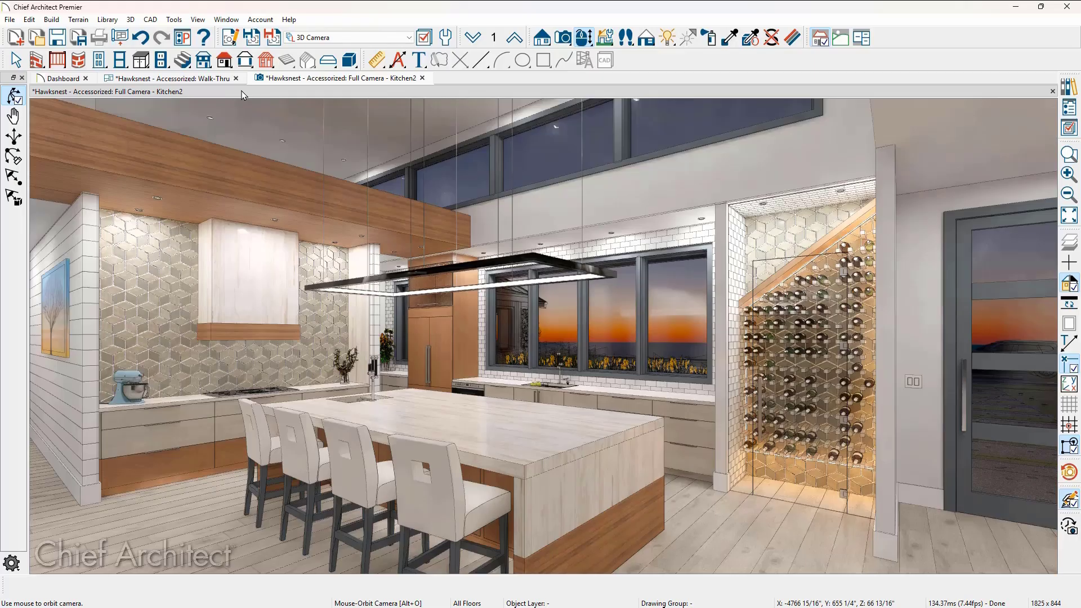
{"action": "left_click", "coordinate": [230, 38]}
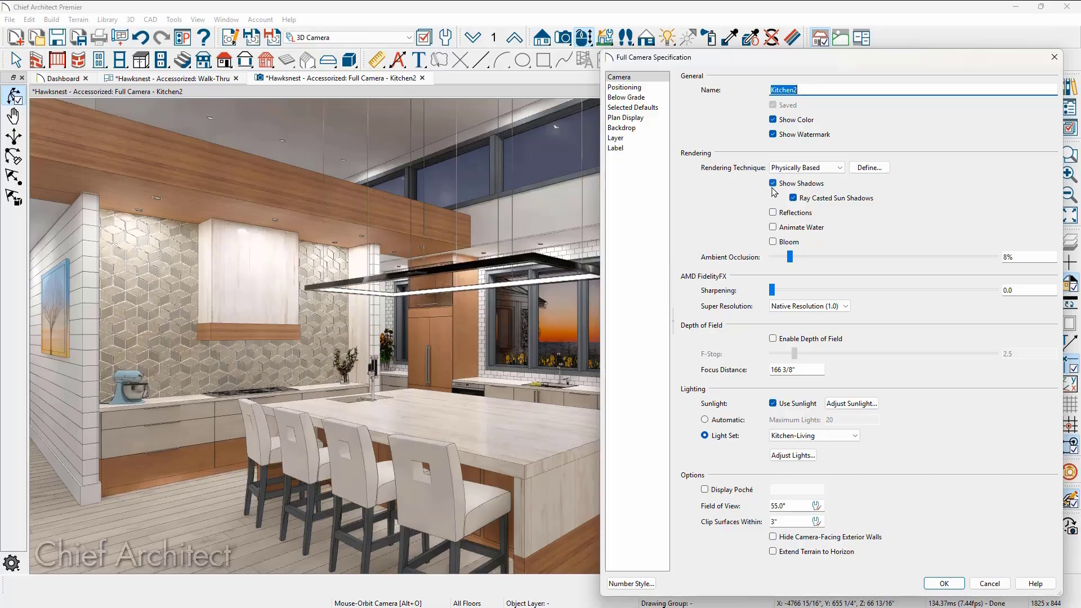
{"action": "left_click", "coordinate": [879, 172]}
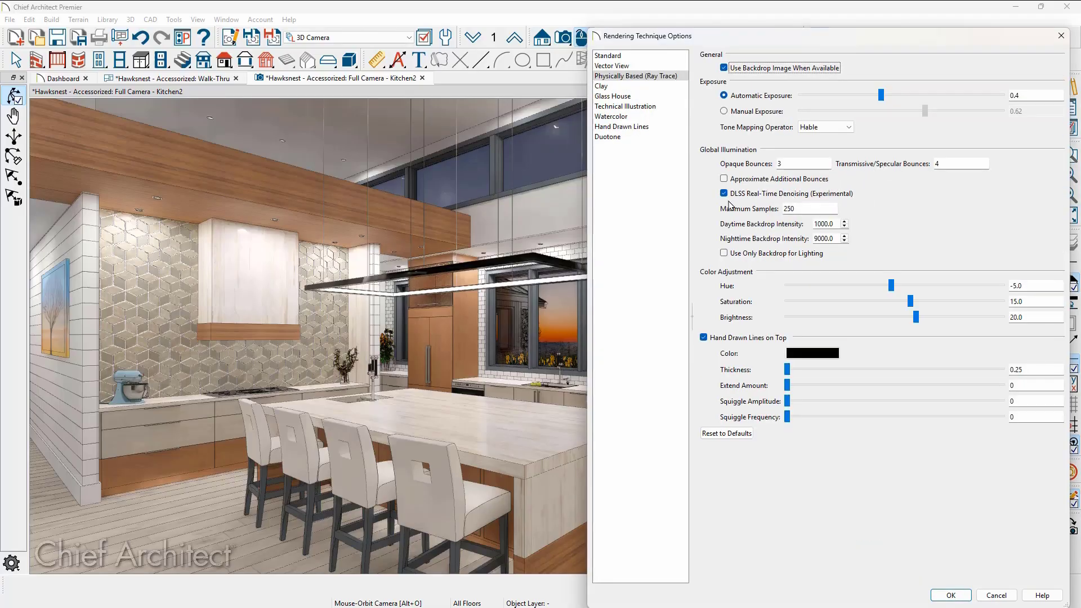
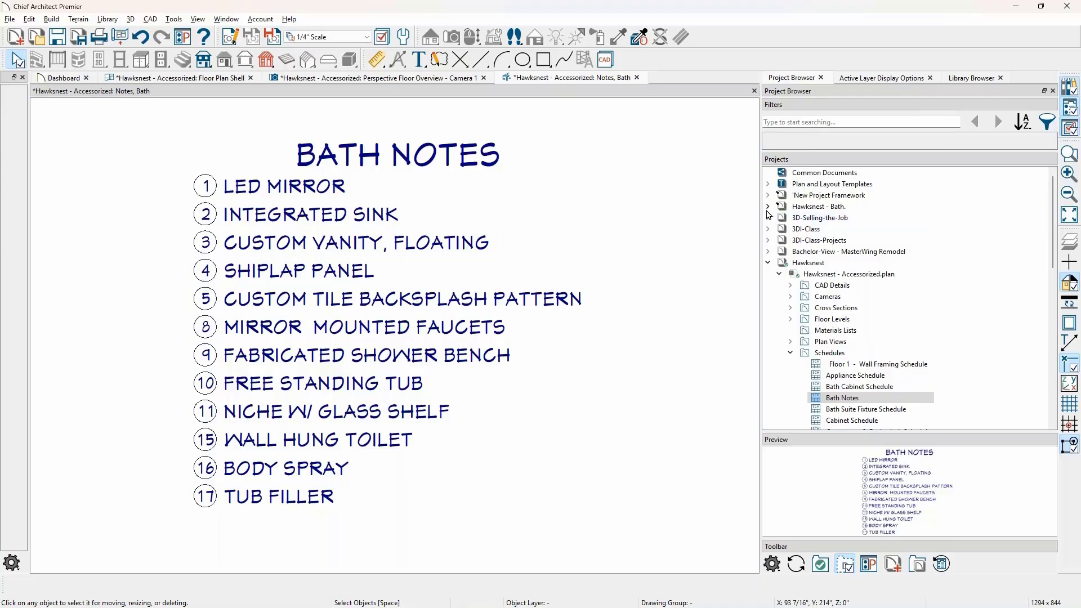
Step: Expand the Hawksnest - Bath project's As-Built, Misc-Supporting and Revisions-Changes folders, including the Rev 3-8 and Rev 4-10 subfolders
{"action": "left_click", "coordinate": [768, 206]}
{"action": "left_click", "coordinate": [779, 229]}
{"action": "left_click", "coordinate": [779, 251]}
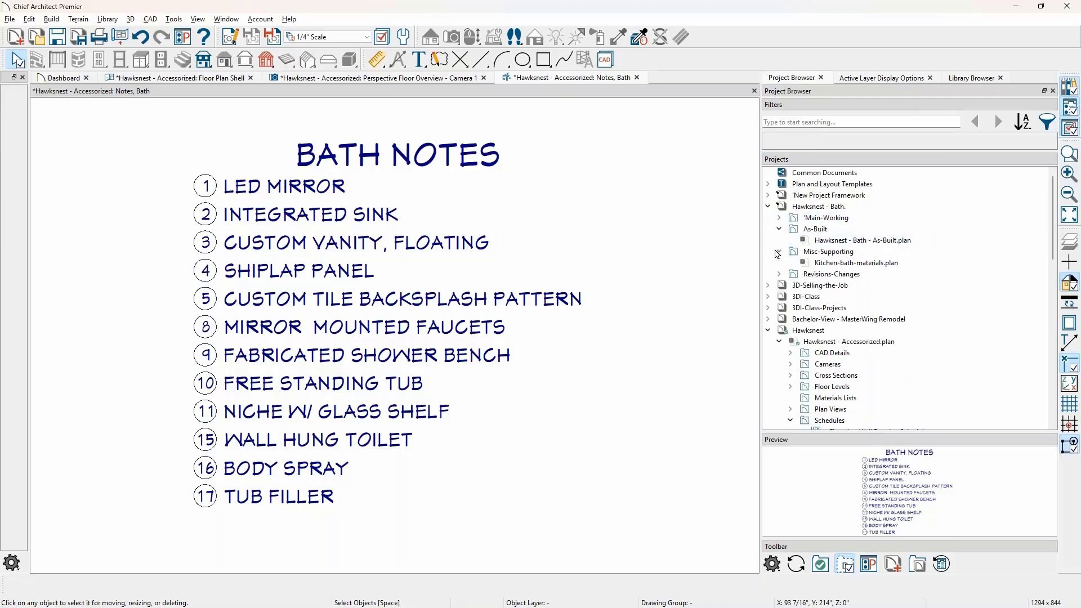
{"action": "left_click", "coordinate": [779, 273]}
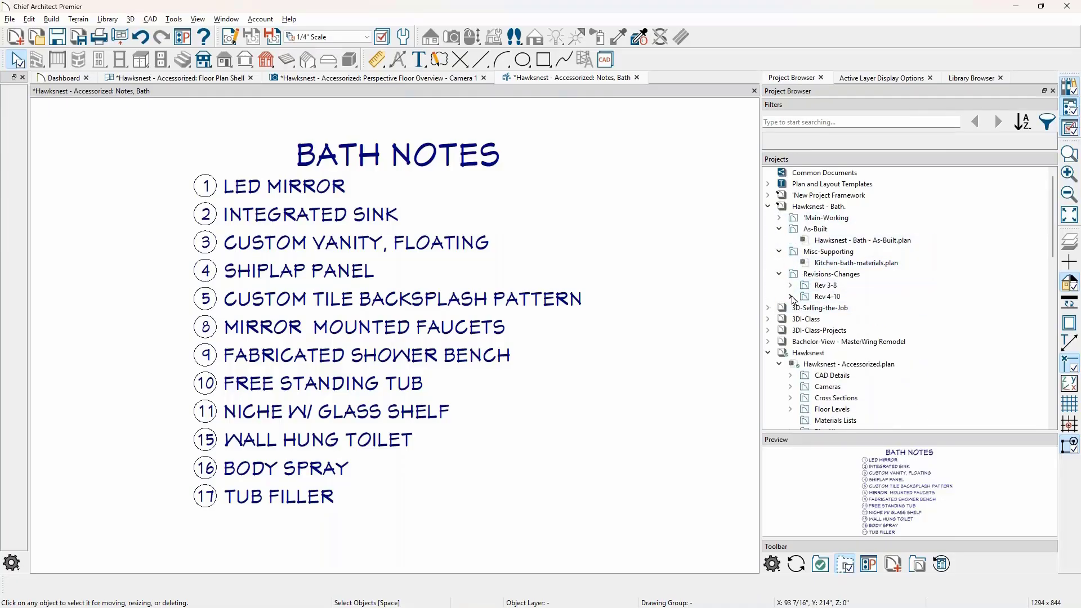
{"action": "left_click", "coordinate": [791, 296]}
{"action": "left_click", "coordinate": [791, 285]}
{"action": "left_click", "coordinate": [850, 286]}
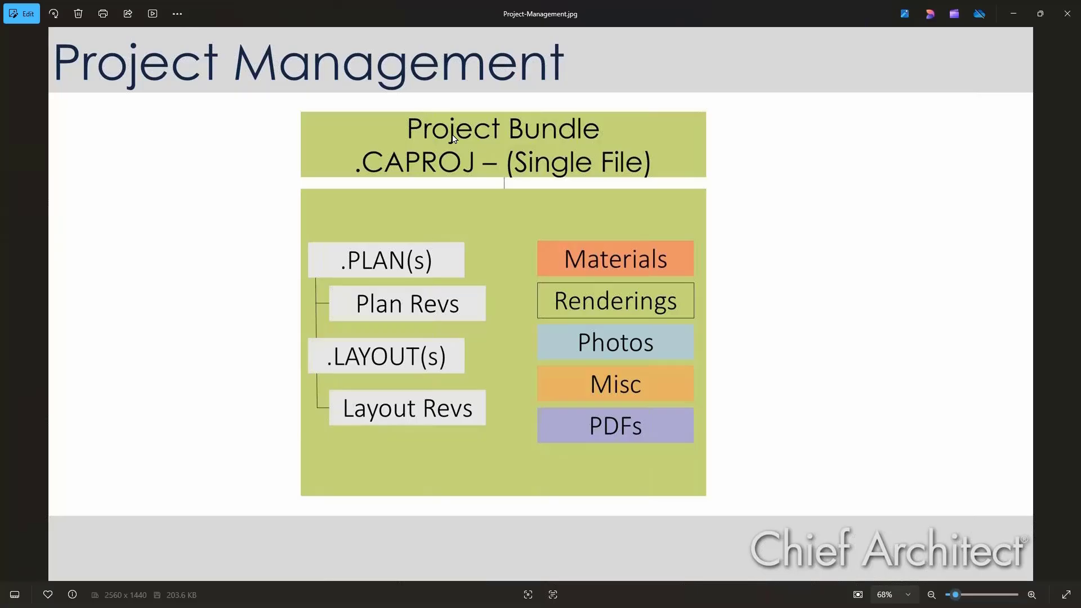
Step: Move the Project-Management.jpg window out of the way and minimize the Qs.JPG image to return to Chief Architect
{"action": "double_click", "coordinate": [569, 3]}
{"action": "left_click_drag", "start_coordinate": [566, 18], "coordinate": [598, 143]}
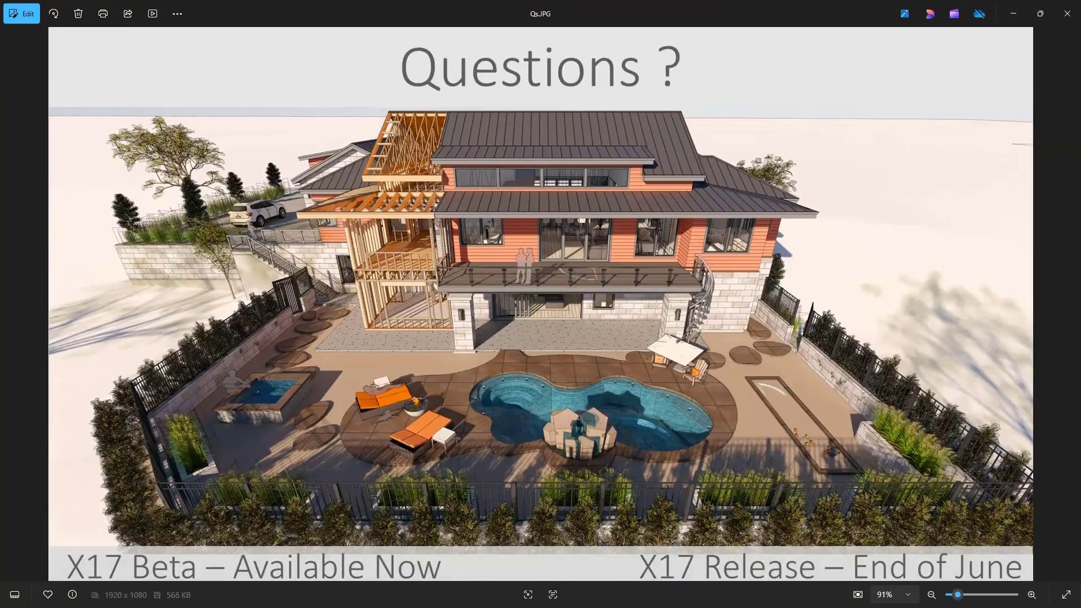
{"action": "left_click", "coordinate": [1015, 13]}
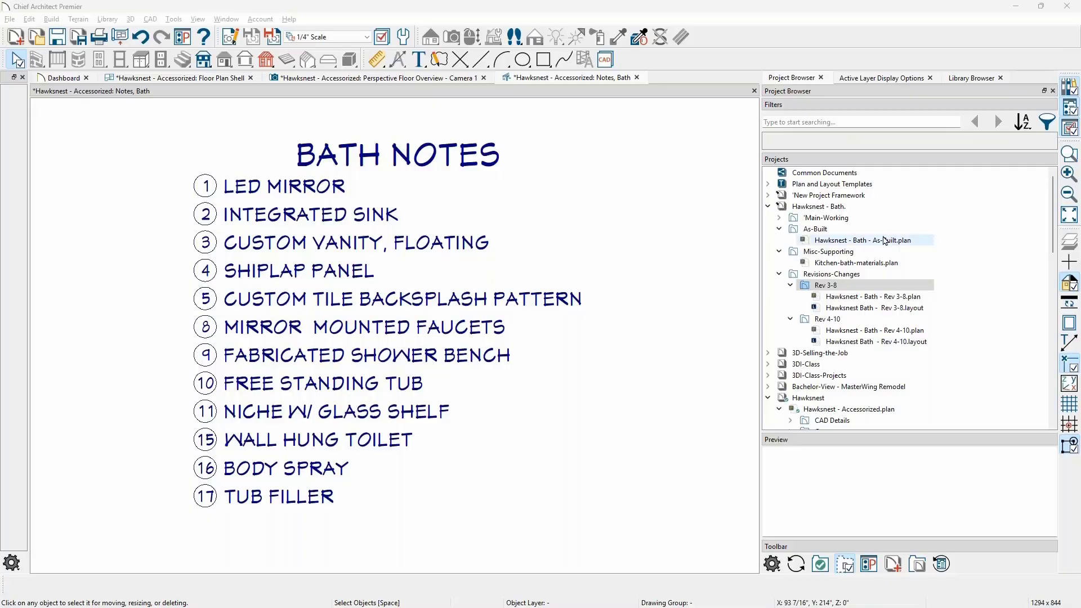
Step: Open the export options for the Hawksnest - Bath project and review which files to include
{"action": "left_click", "coordinate": [839, 207]}
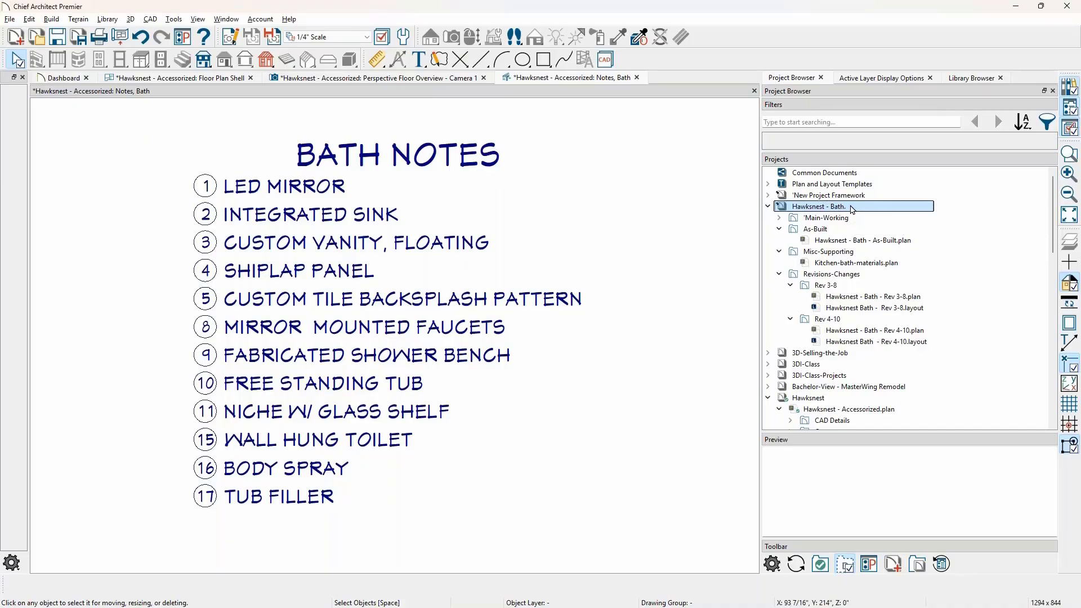
{"action": "right_click", "coordinate": [852, 209]}
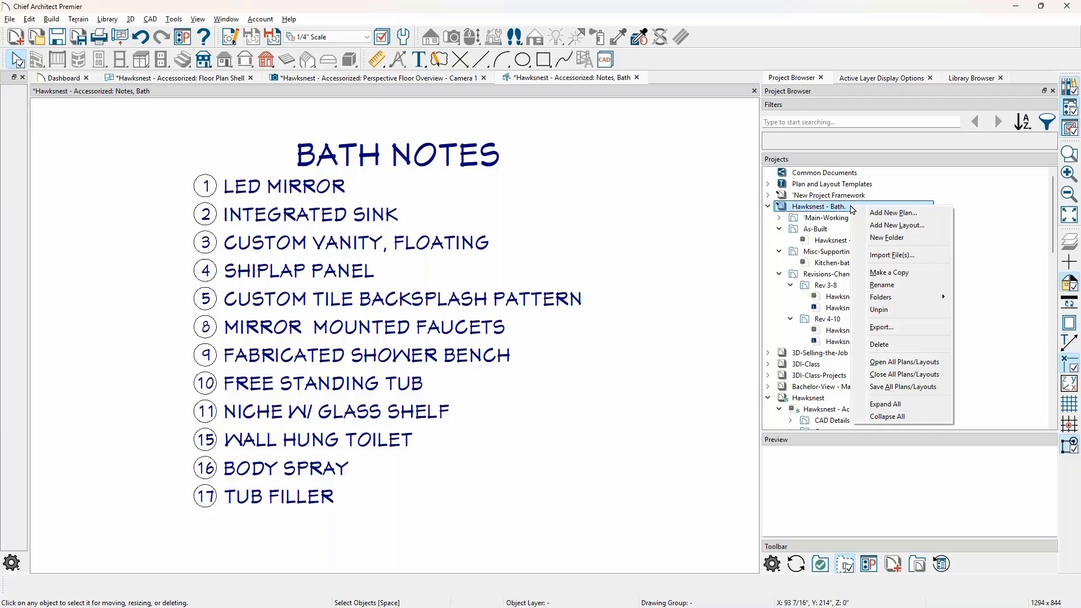
{"action": "left_click", "coordinate": [935, 332]}
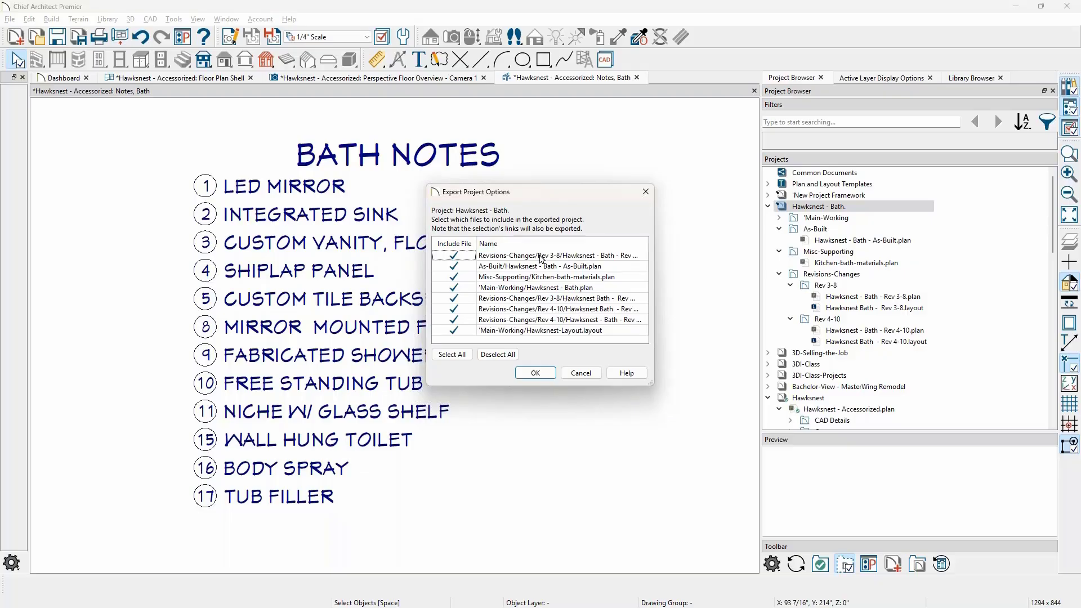
{"action": "left_click_drag", "start_coordinate": [571, 196], "coordinate": [839, 204]}
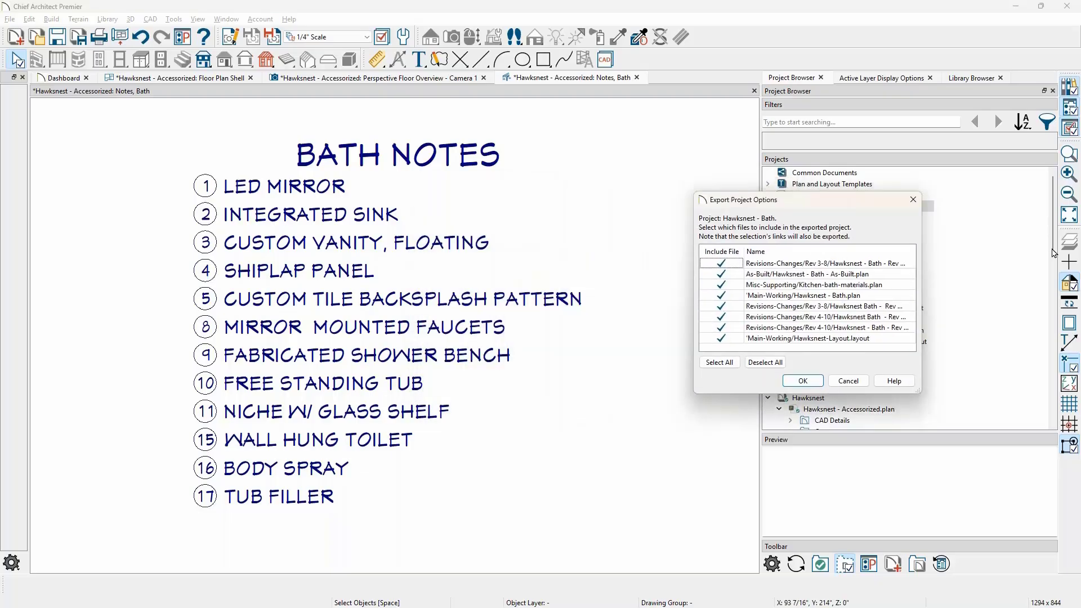
Step: Show the 3a-File Management.jpg image maximized, and dismiss the project export options and the Qs.JPG image
{"action": "left_click_drag", "start_coordinate": [1080, 200], "coordinate": [486, 127]}
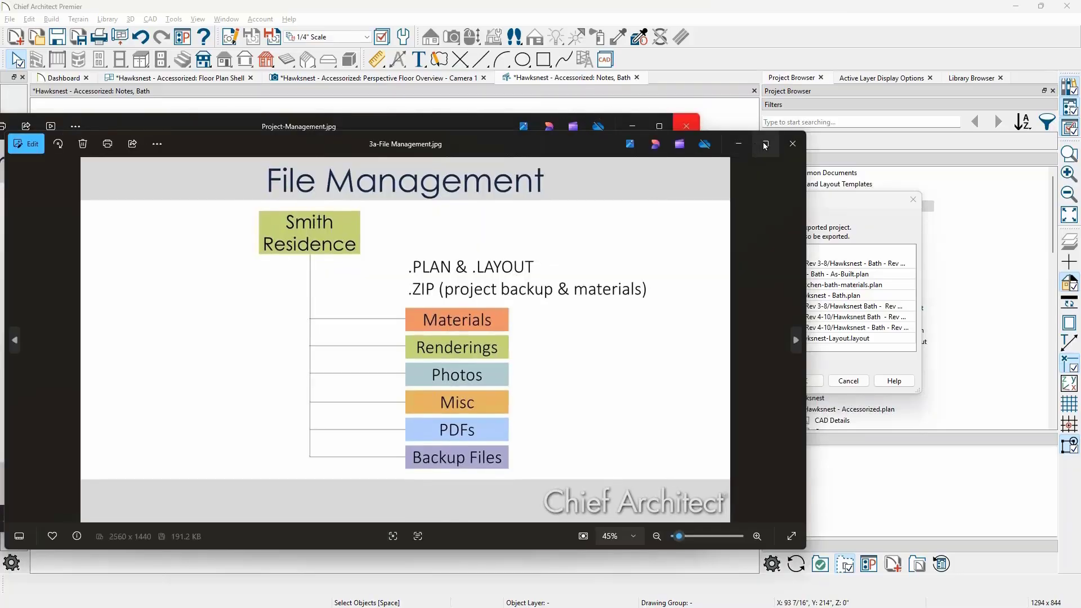
{"action": "left_click", "coordinate": [765, 146]}
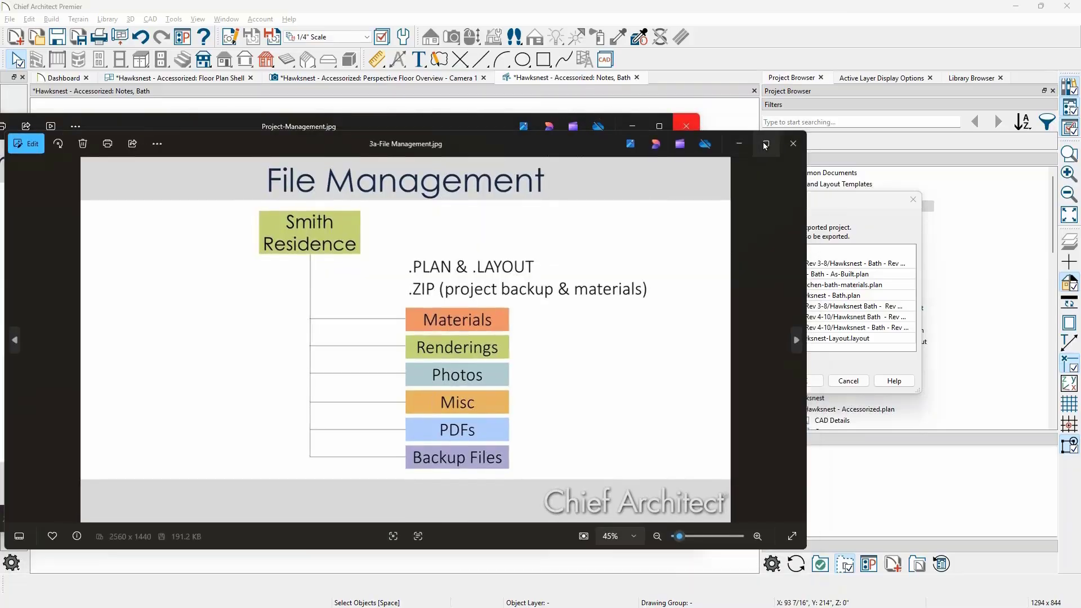
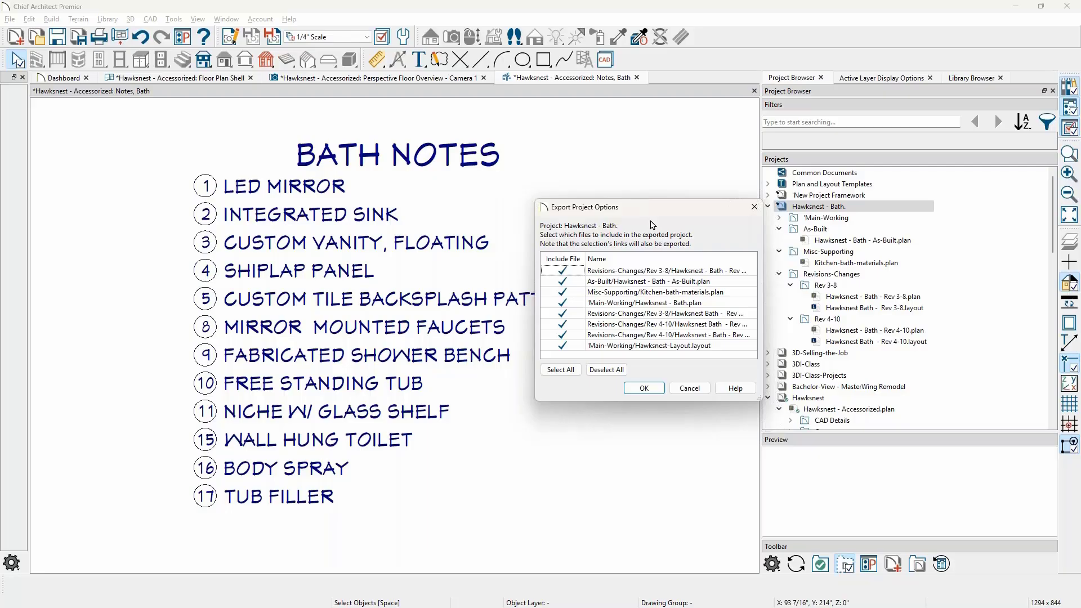
{"action": "left_click", "coordinate": [755, 208]}
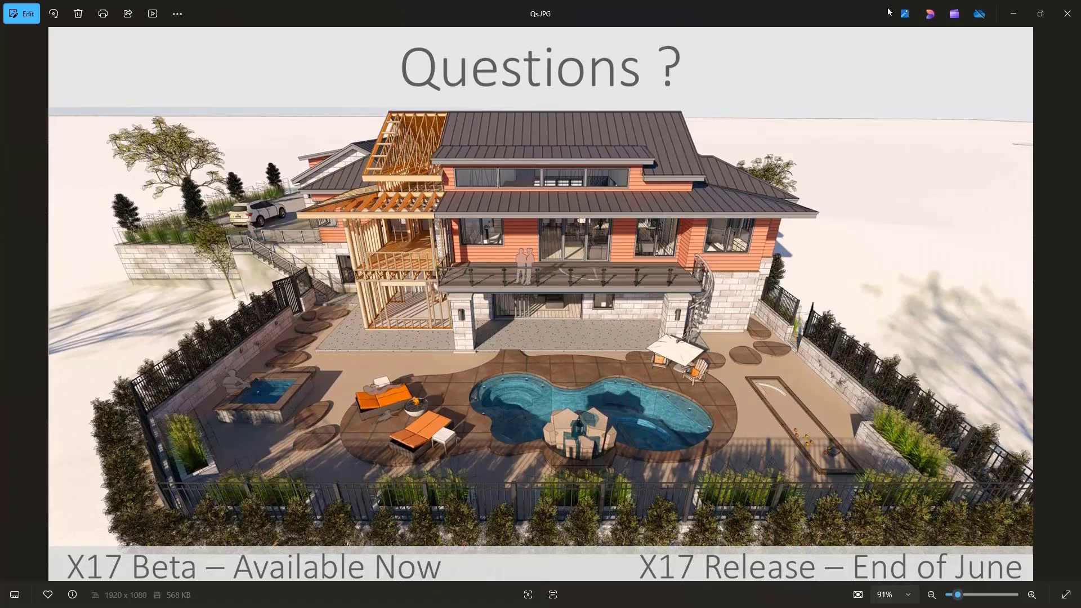
{"action": "left_click", "coordinate": [1017, 13]}
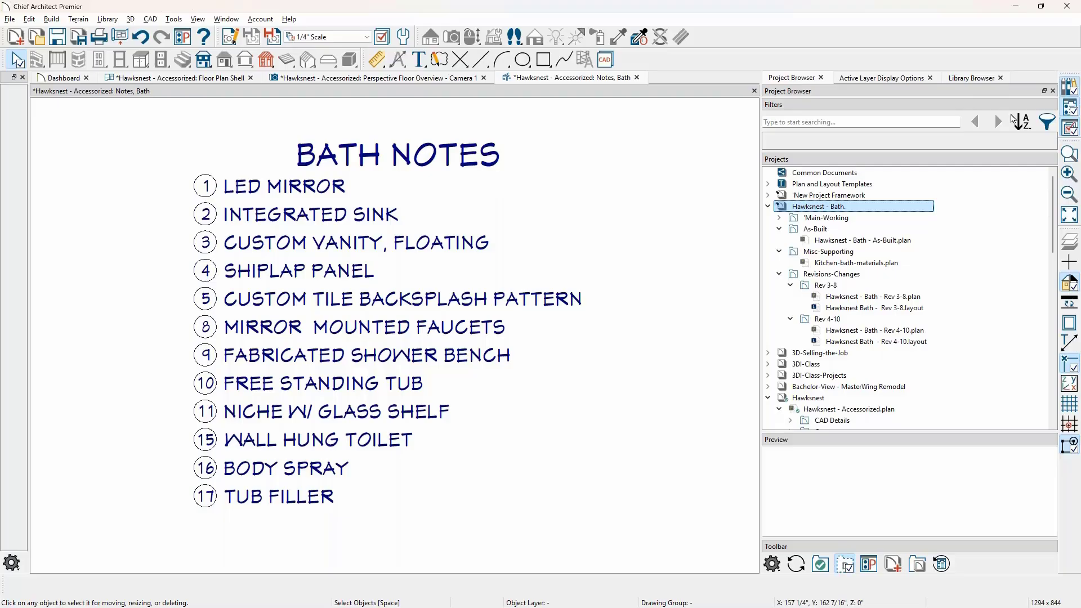
Step: Expand the Main-Working folder of the Hawksnest - Bath project and look through its working, as-built and Rev 3-8 files
{"action": "left_click", "coordinate": [1054, 426]}
{"action": "left_click", "coordinate": [1054, 426]}
{"action": "left_click", "coordinate": [1054, 426]}
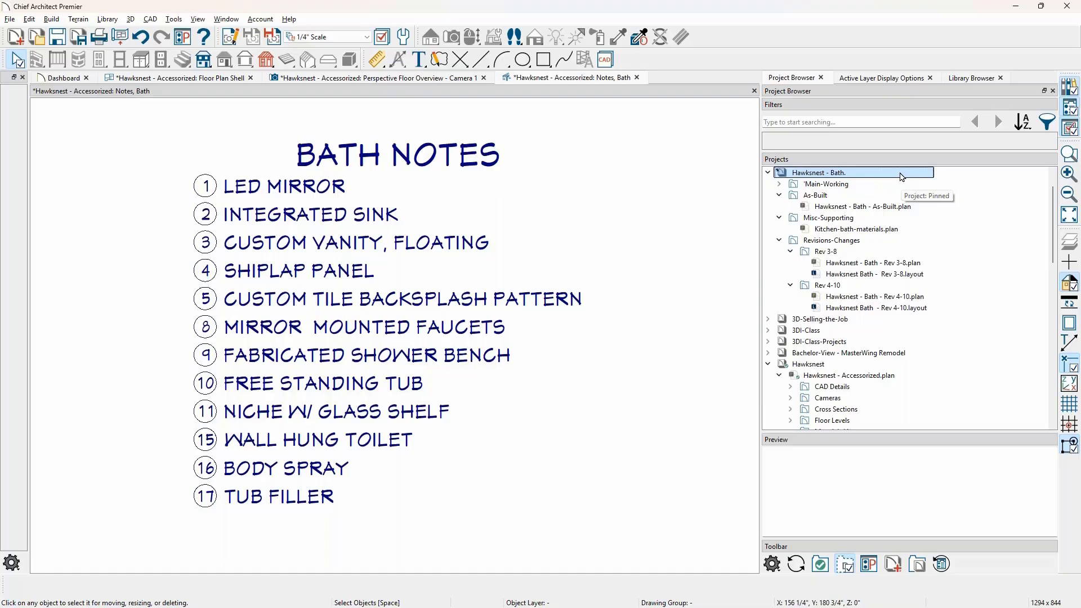
{"action": "left_click", "coordinate": [779, 183]}
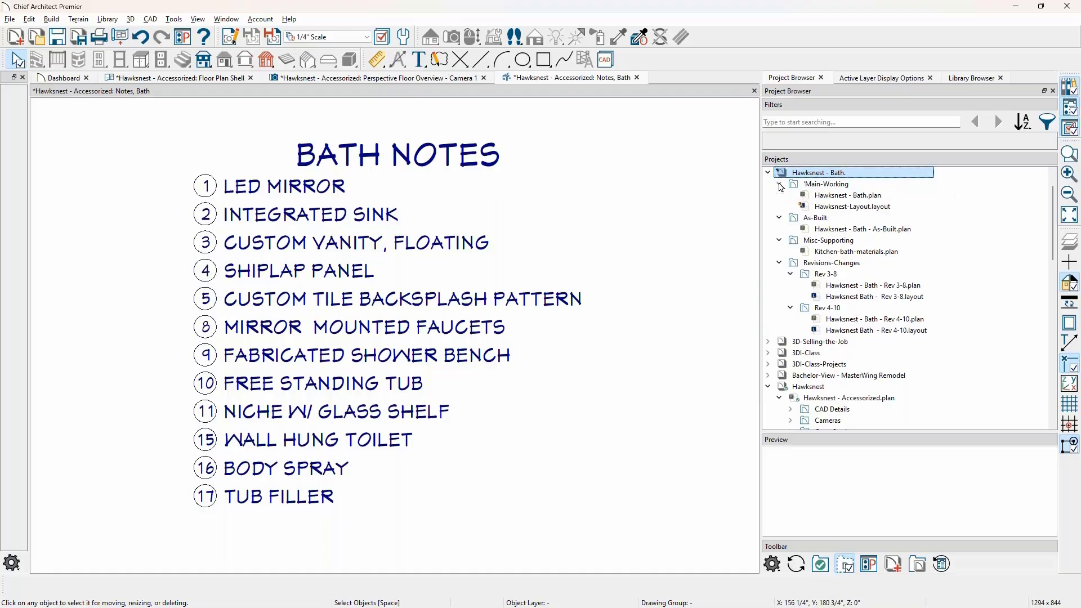
{"action": "left_click", "coordinate": [855, 196]}
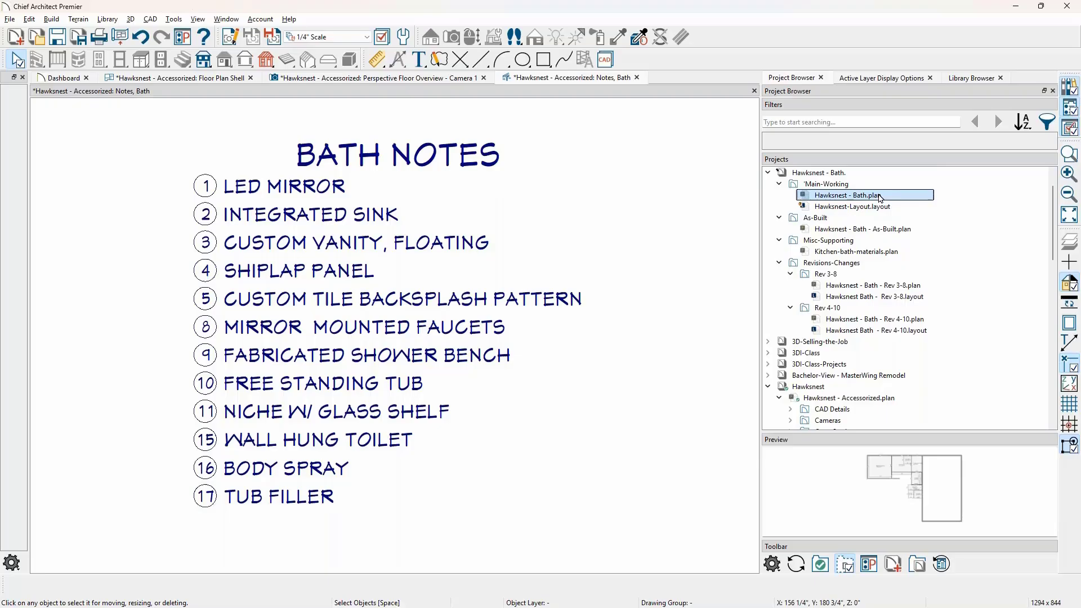
{"action": "left_click", "coordinate": [841, 231]}
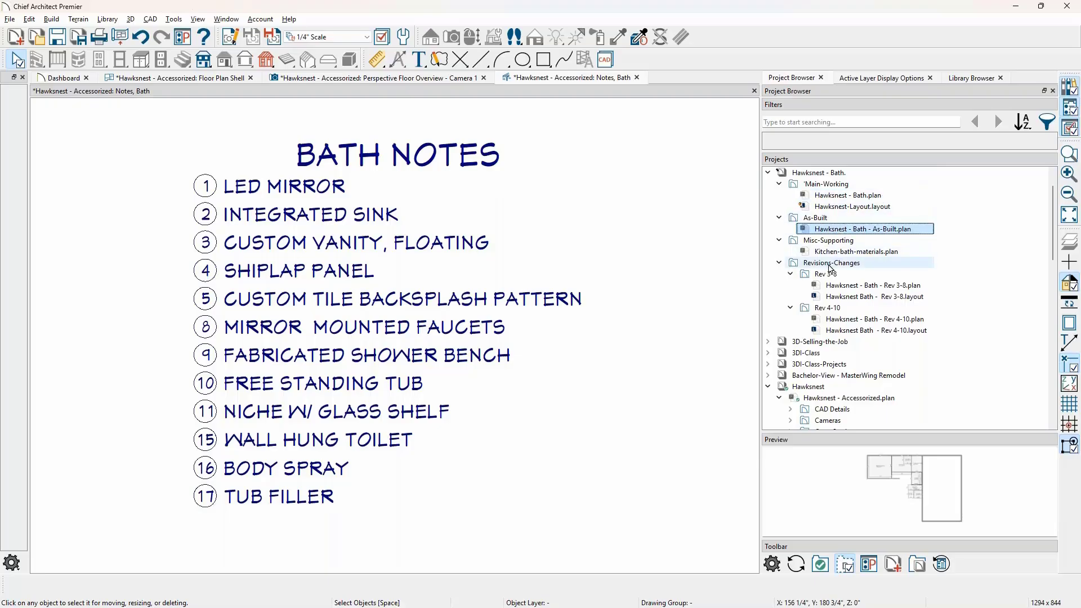
{"action": "left_click", "coordinate": [850, 285]}
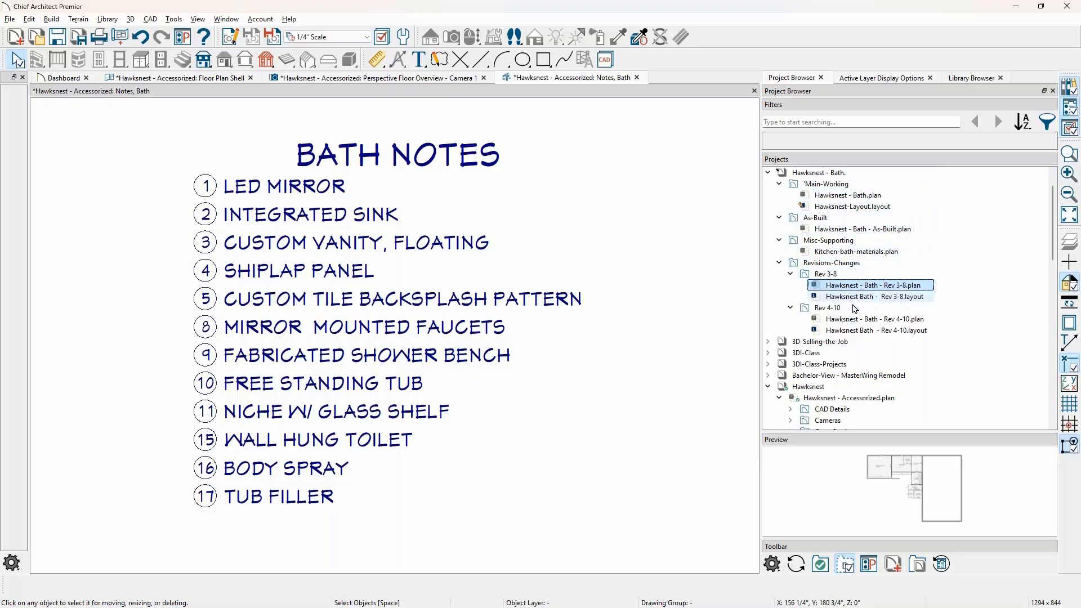
{"action": "left_click", "coordinate": [864, 297]}
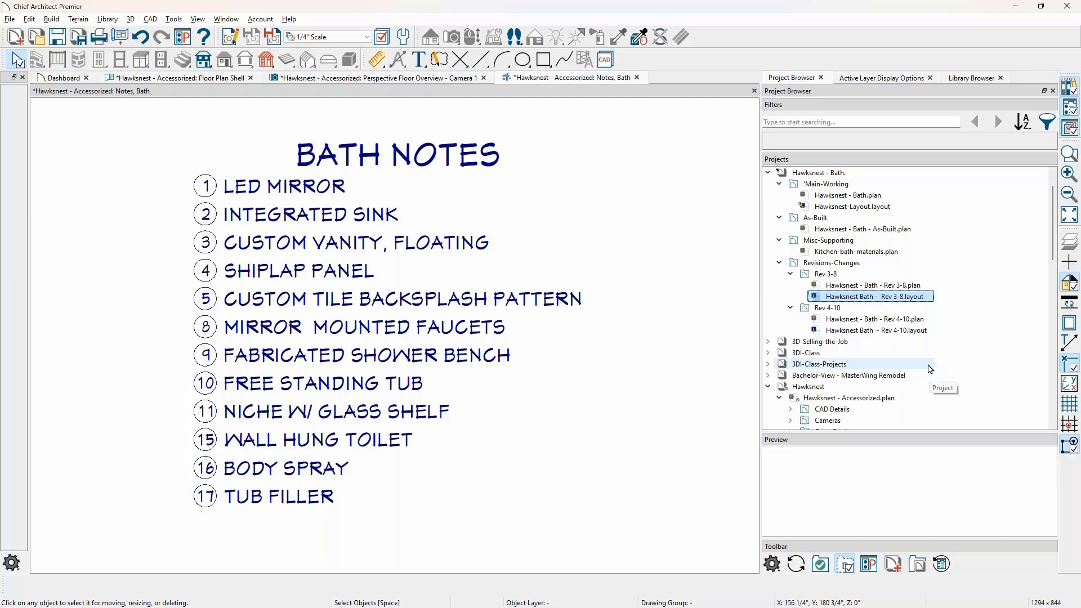
{"action": "left_click", "coordinate": [843, 173]}
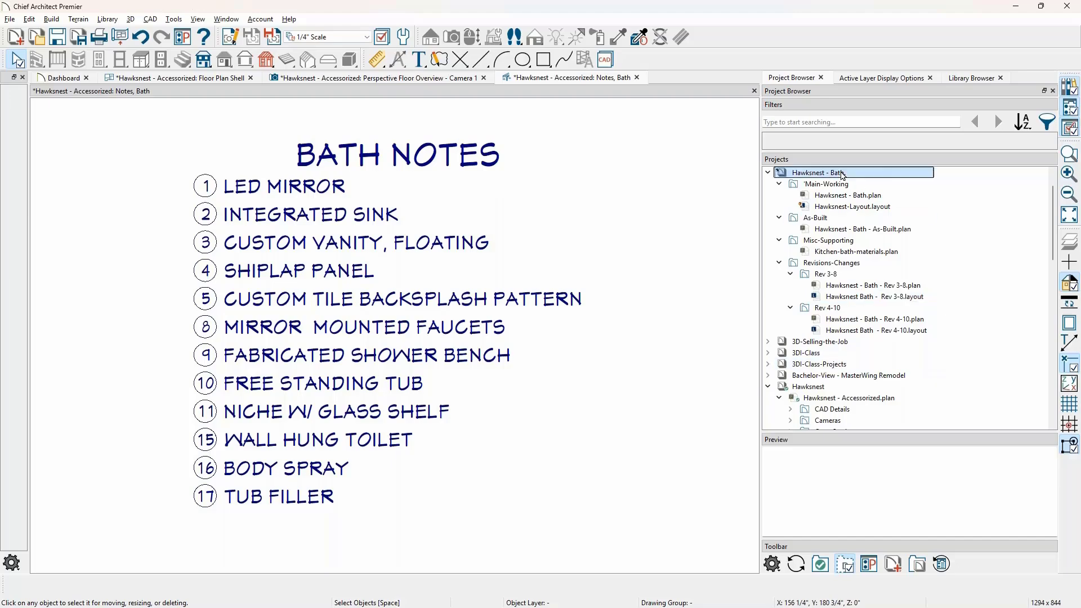
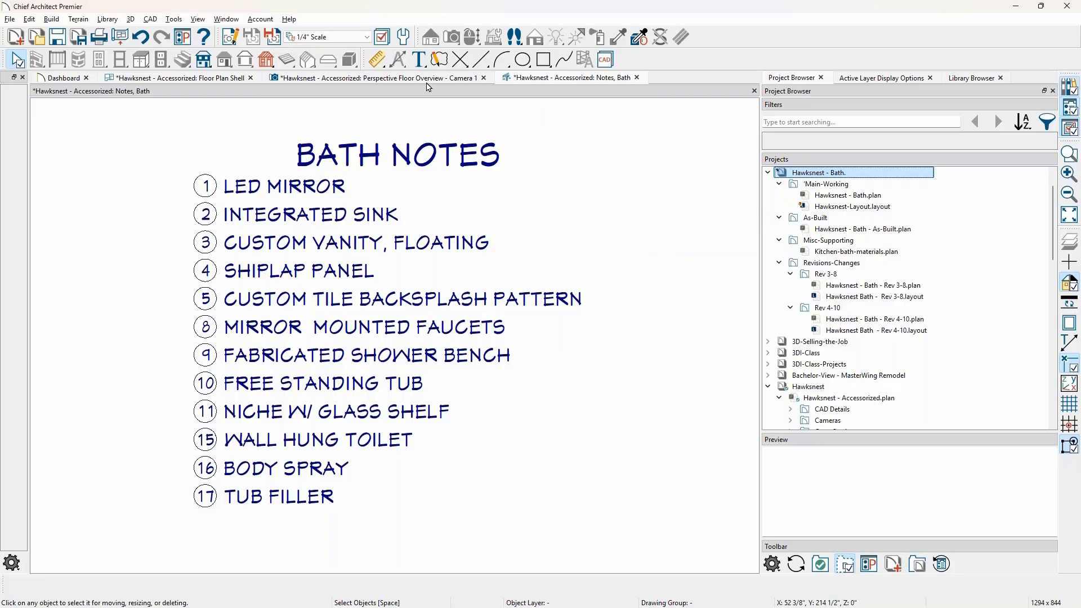
Step: Review the Project Management preferences, try to turn off Chief Architect Project Management, and close the preferences
{"action": "left_click", "coordinate": [178, 39]}
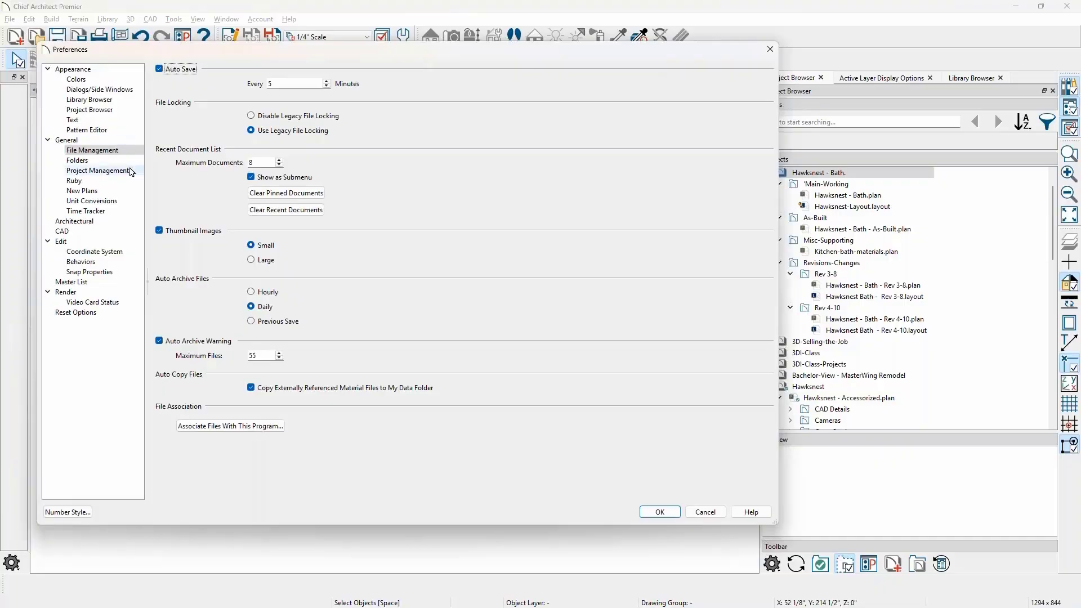
{"action": "left_click", "coordinate": [98, 171]}
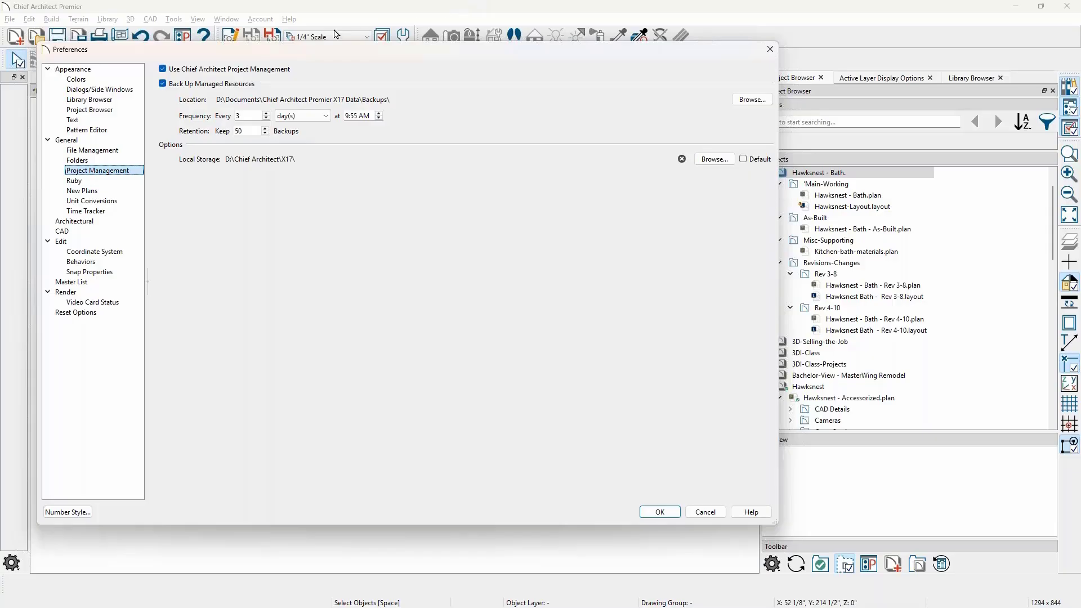
{"action": "left_click", "coordinate": [163, 72]}
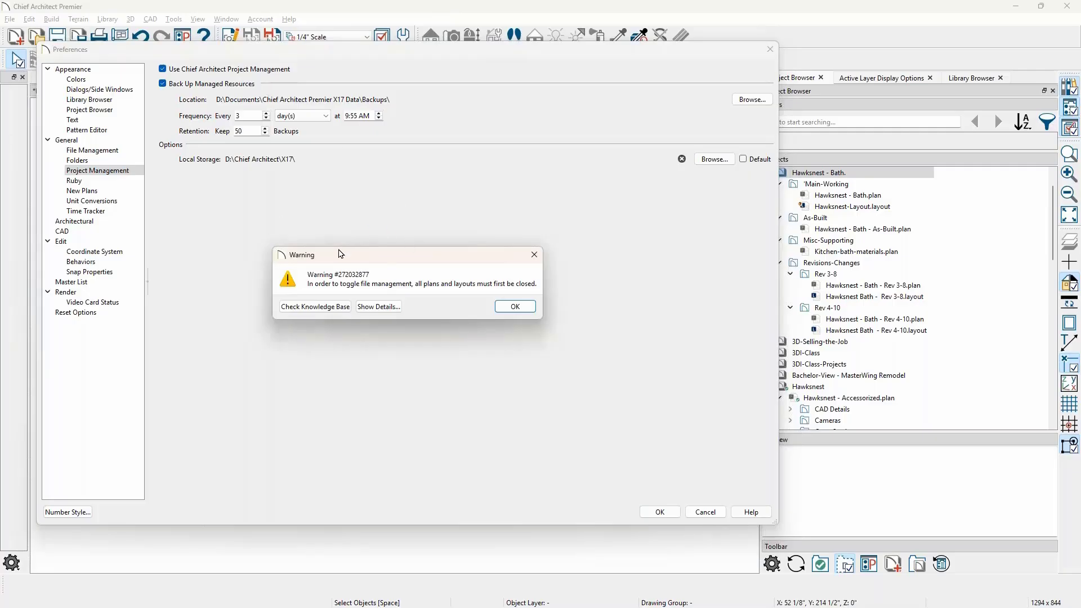
{"action": "left_click", "coordinate": [532, 256]}
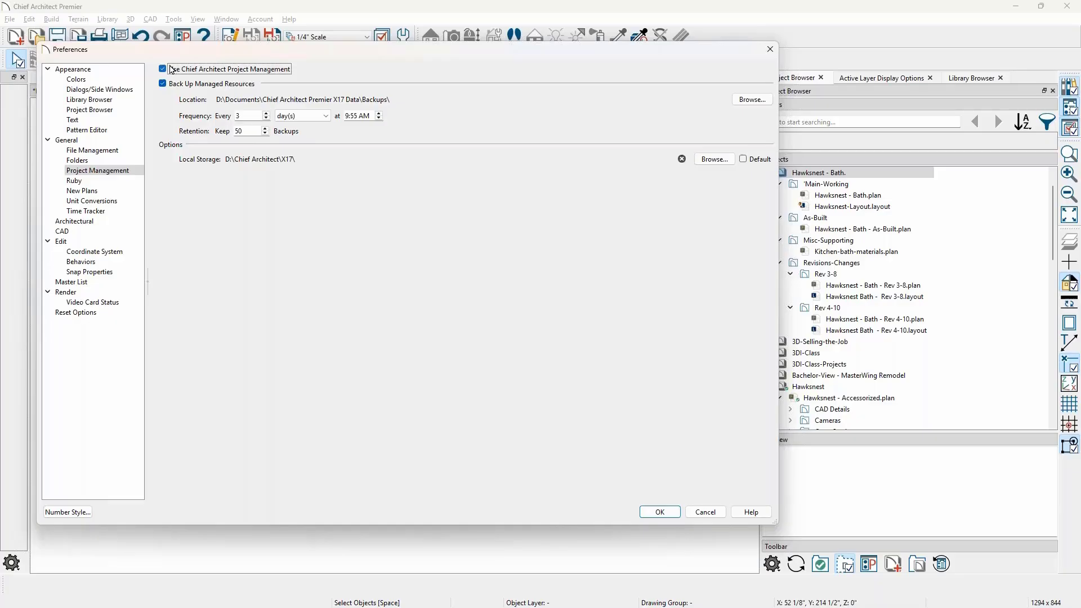
{"action": "left_click", "coordinate": [770, 50]}
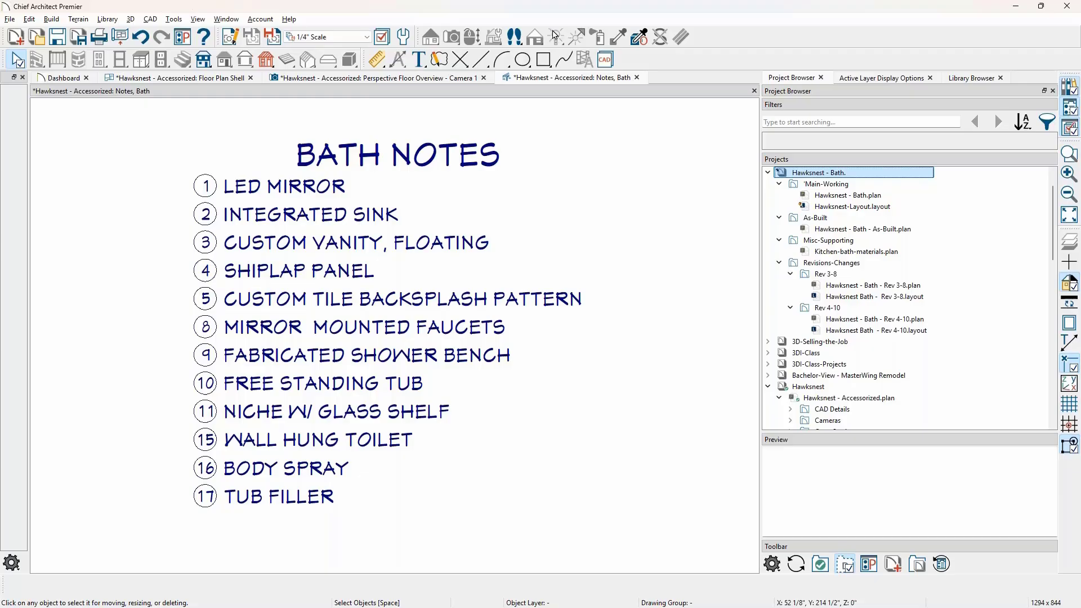
{"action": "left_click", "coordinate": [10, 19]}
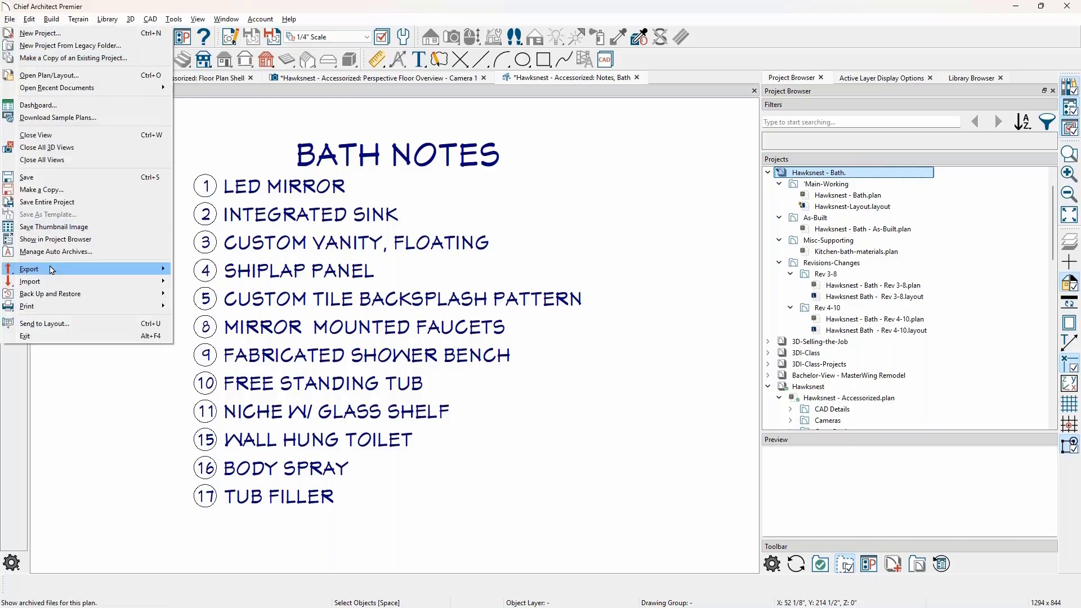
{"action": "mouse_move", "coordinate": [51, 269]}
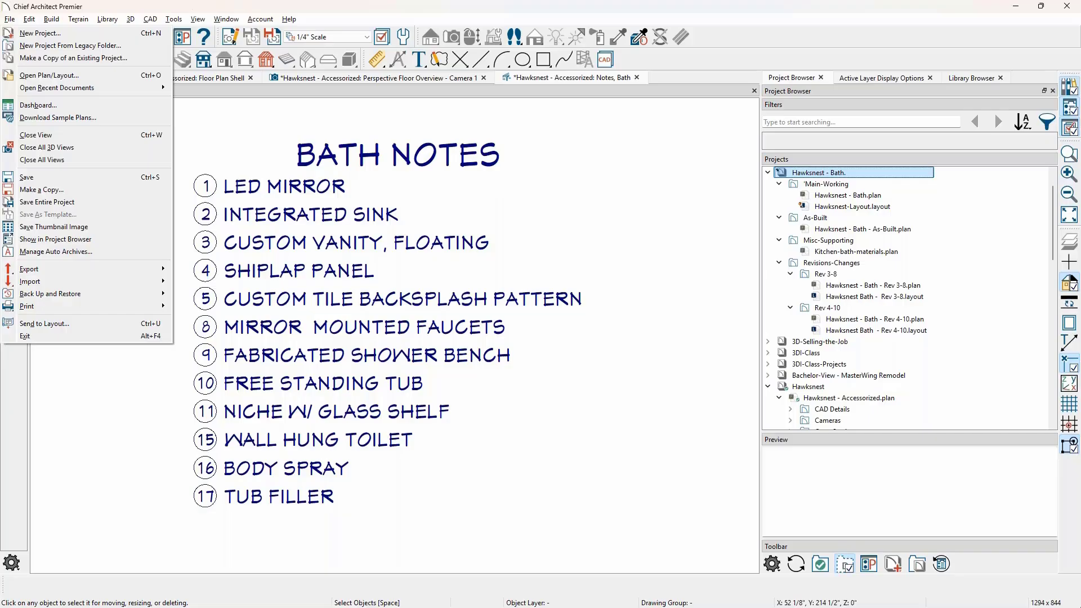
{"action": "left_click", "coordinate": [1039, 37]}
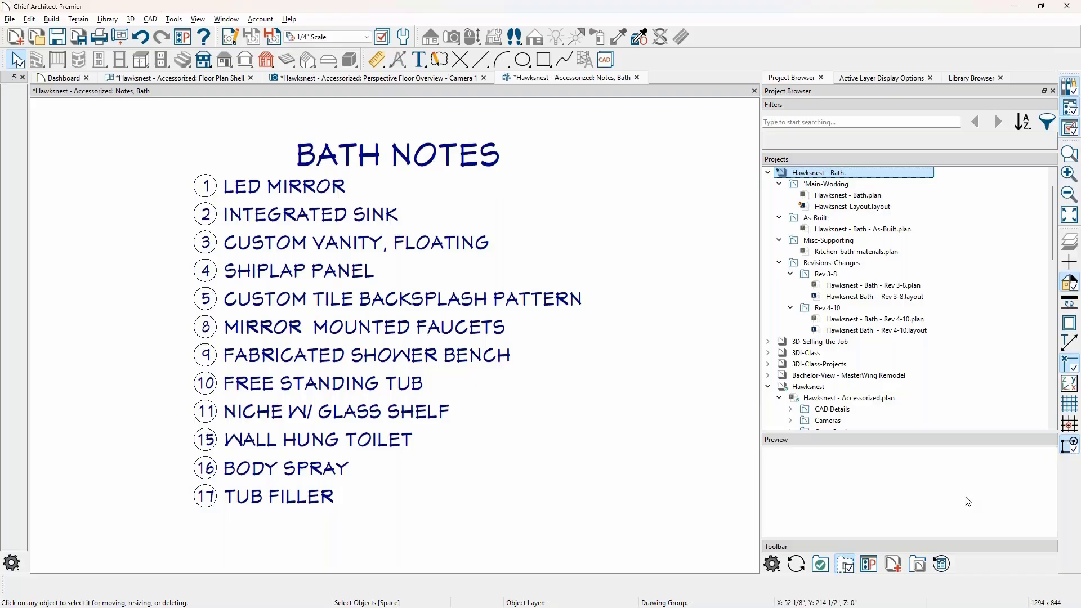
Step: Switch to the browser's Chief Architect Events & Training page to view the Kitchens & Baths Boot Camp section
{"action": "key", "text": "alt+Tab"}
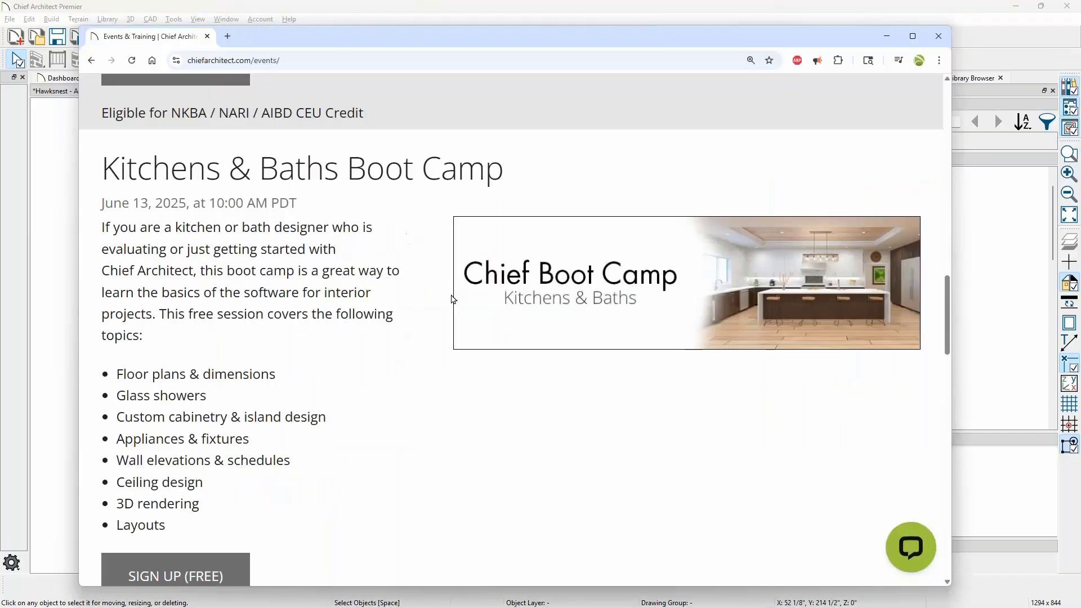
Step: Review the Chief Academy, On-Demand Training and Kitchens & Baths Boot Camp sections on the Events & Training page, and dismiss the Qs.JPG image
{"action": "scroll", "coordinate": [453, 299], "scroll_direction": "up", "scroll_amount": 20}
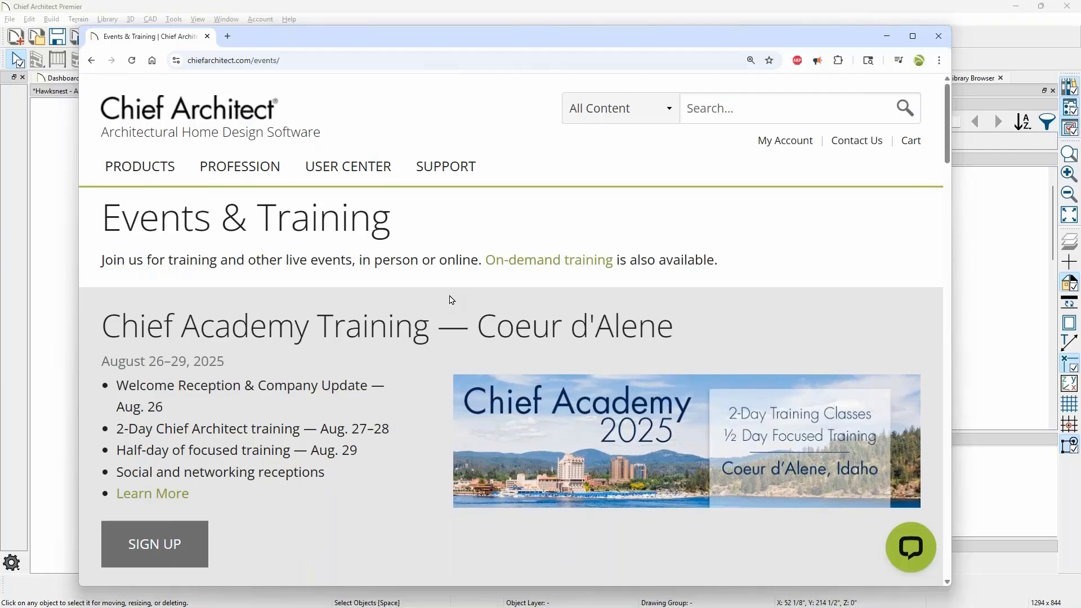
{"action": "scroll", "coordinate": [445, 293], "scroll_direction": "down", "scroll_amount": 1}
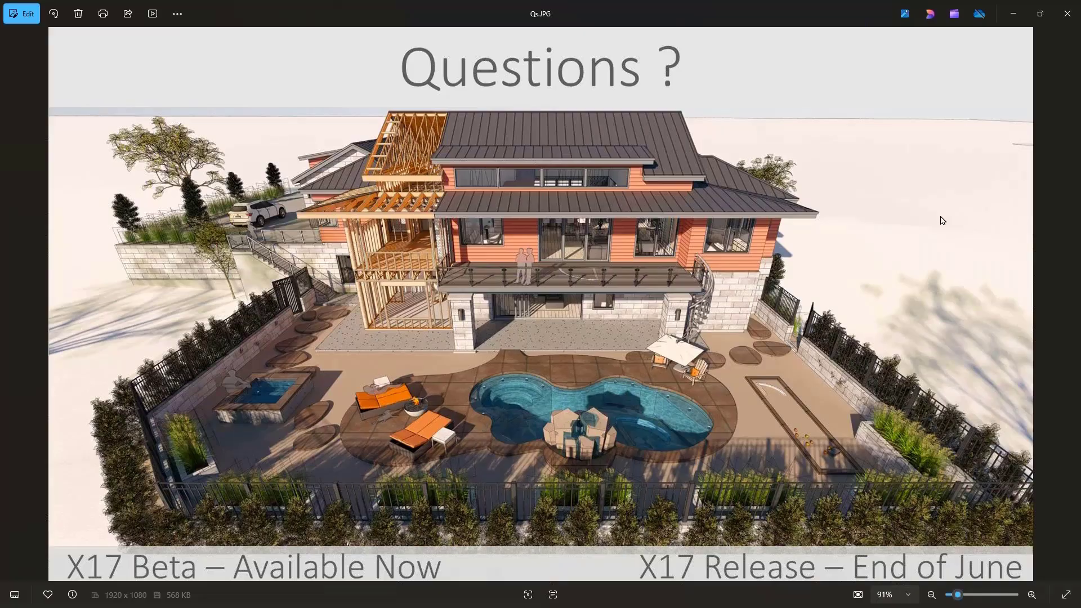
{"action": "left_click", "coordinate": [1013, 17]}
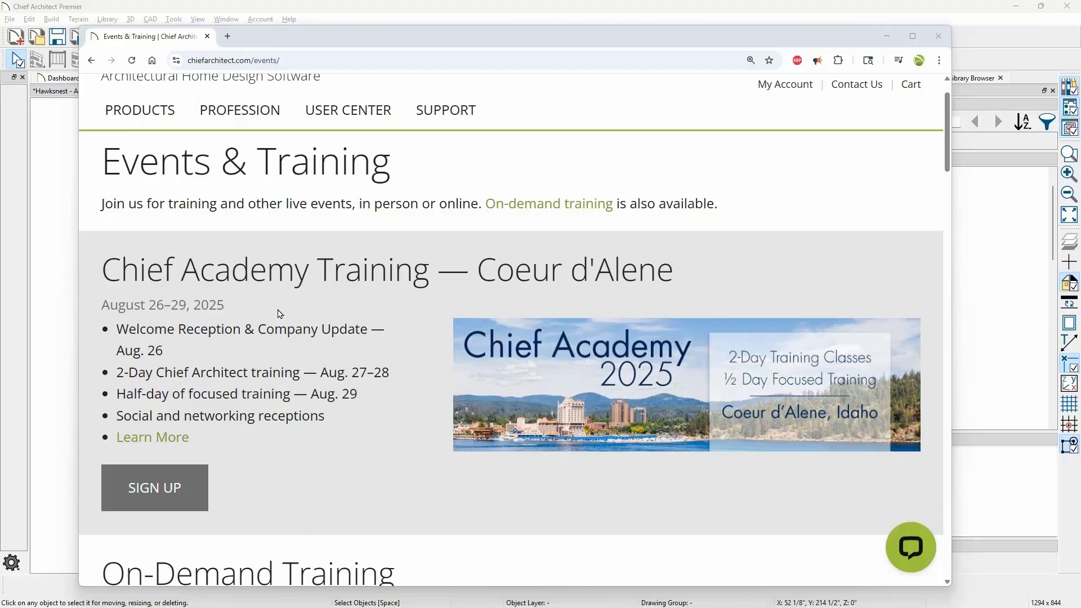
{"action": "scroll", "coordinate": [279, 314], "scroll_direction": "down", "scroll_amount": 4}
{"action": "scroll", "coordinate": [278, 314], "scroll_direction": "down", "scroll_amount": 10}
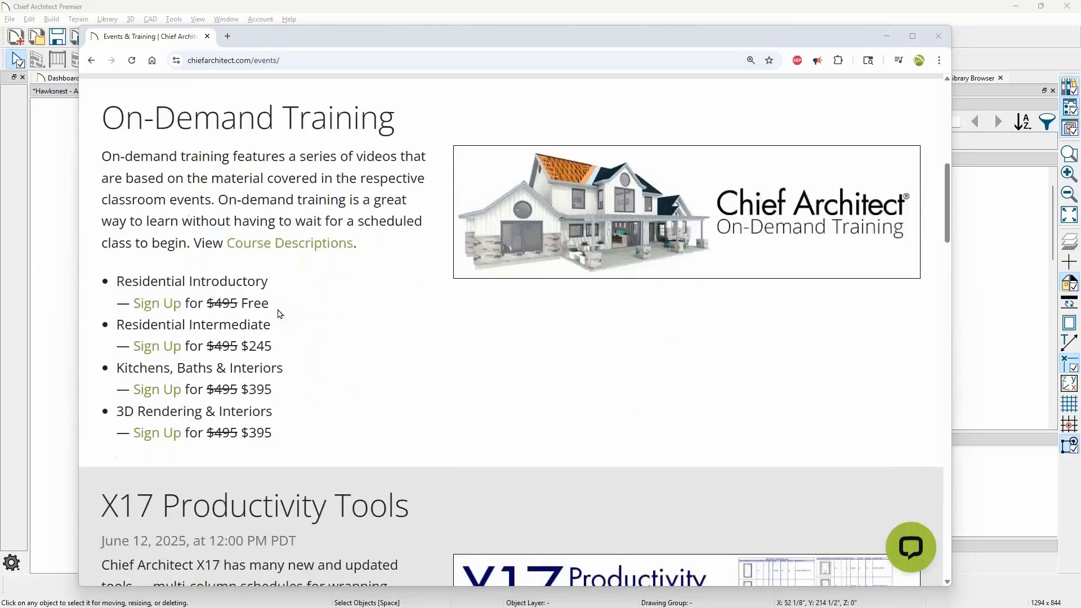
{"action": "scroll", "coordinate": [279, 314], "scroll_direction": "down", "scroll_amount": 7}
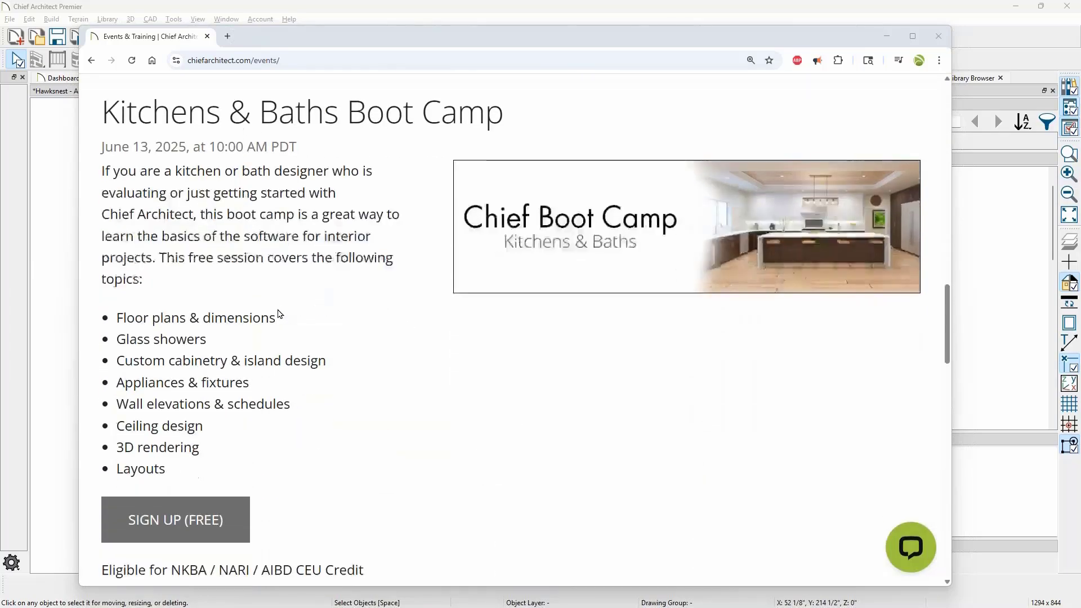
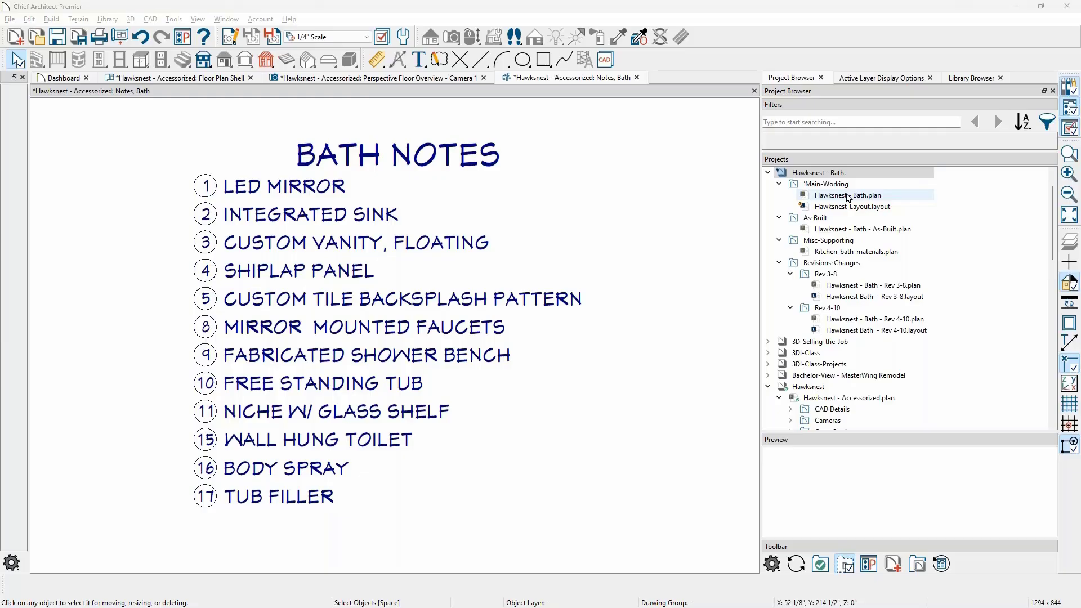
Step: Show the 3a-File Management.jpg image, and dismiss it and the Qs.JPG image
{"action": "key", "text": "alt+Tab"}
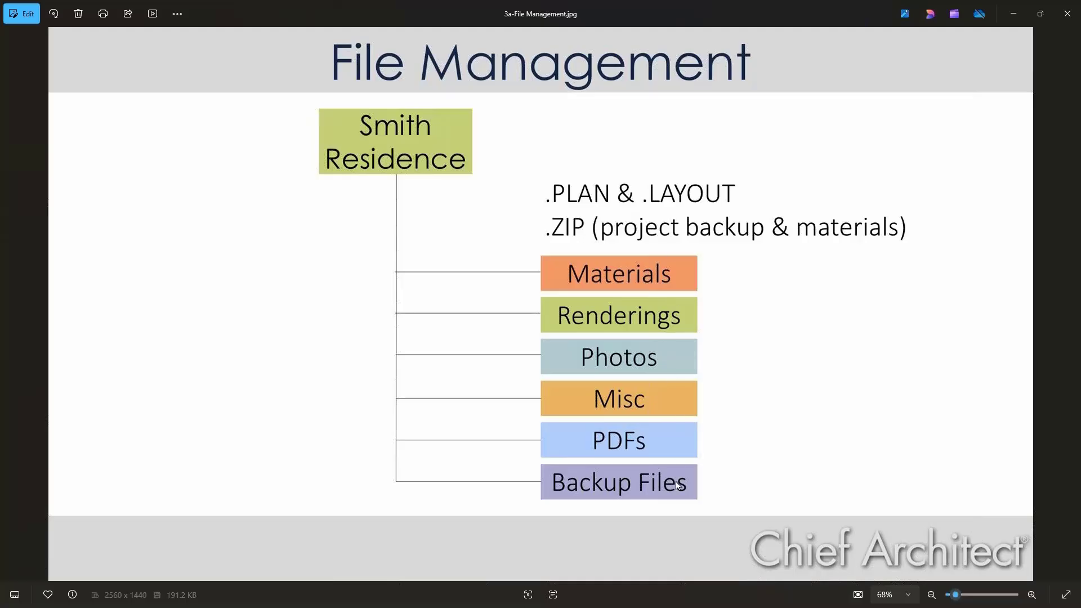
{"action": "left_click", "coordinate": [1014, 14]}
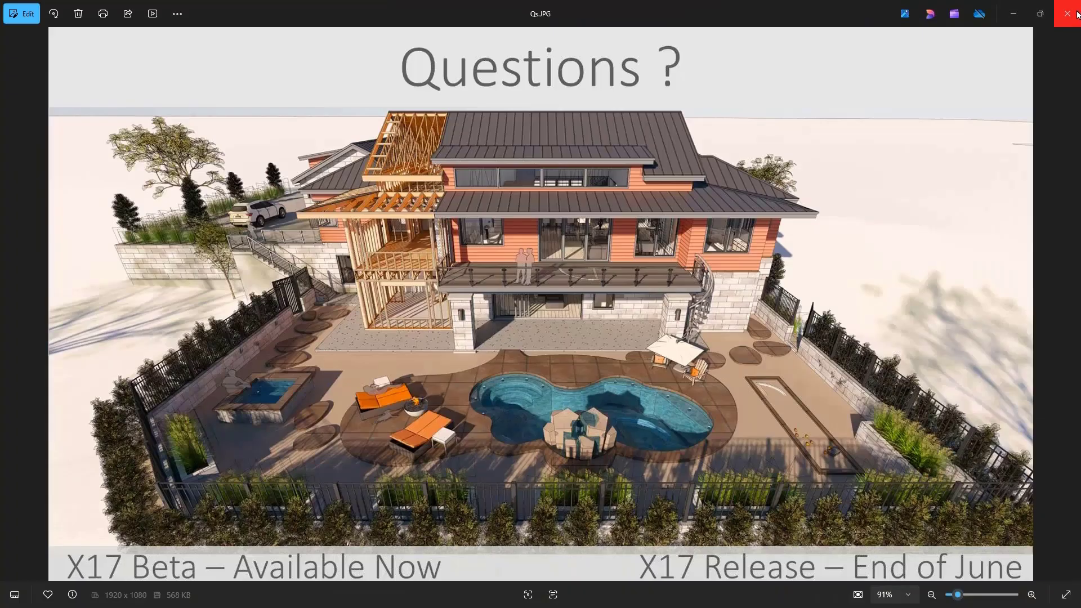
{"action": "left_click", "coordinate": [1013, 14]}
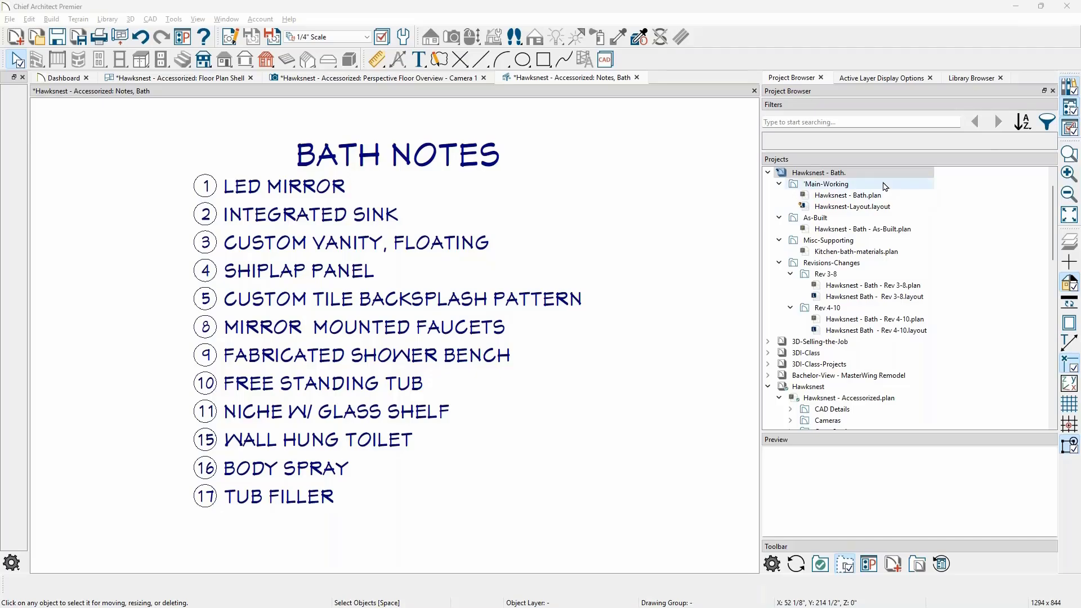
Step: Collapse the Hawksnest - Bath and Hawksnest projects in the Project Browser
{"action": "scroll", "coordinate": [889, 194], "scroll_direction": "up", "scroll_amount": 1}
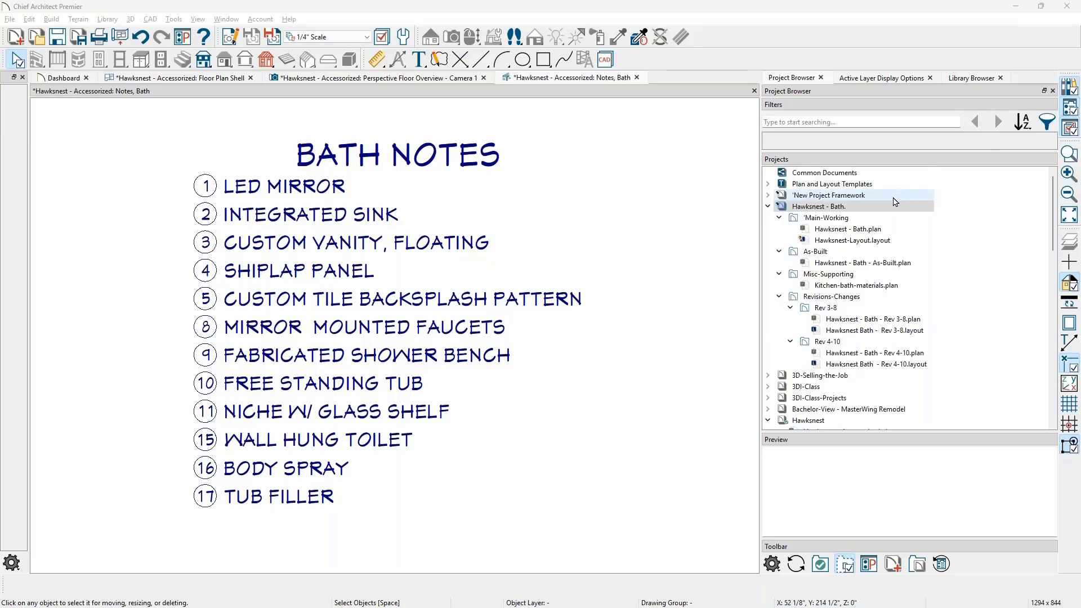
{"action": "left_click", "coordinate": [768, 207]}
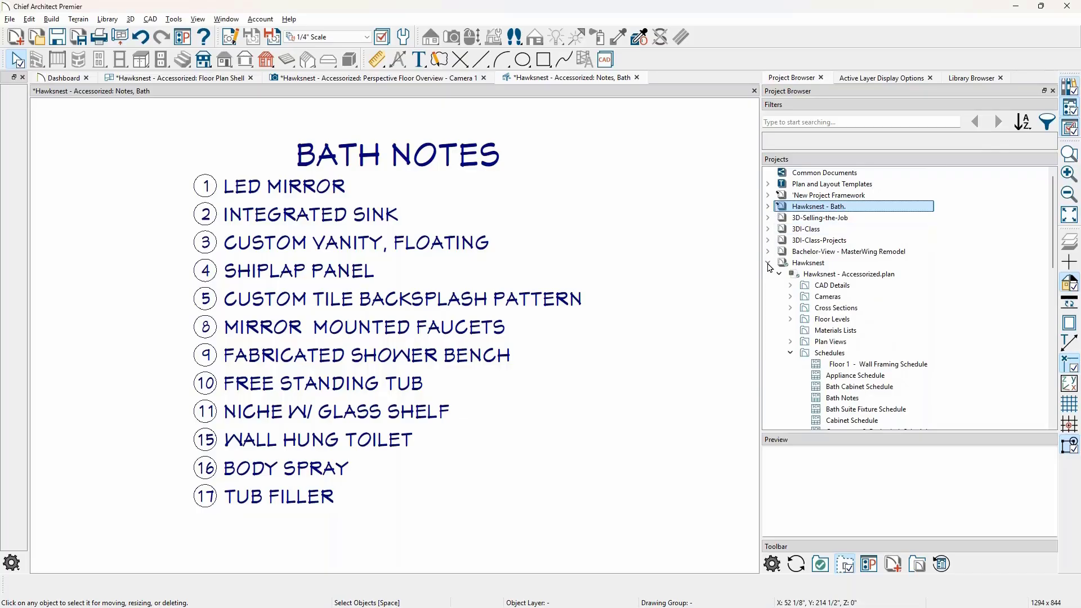
{"action": "left_click", "coordinate": [768, 263]}
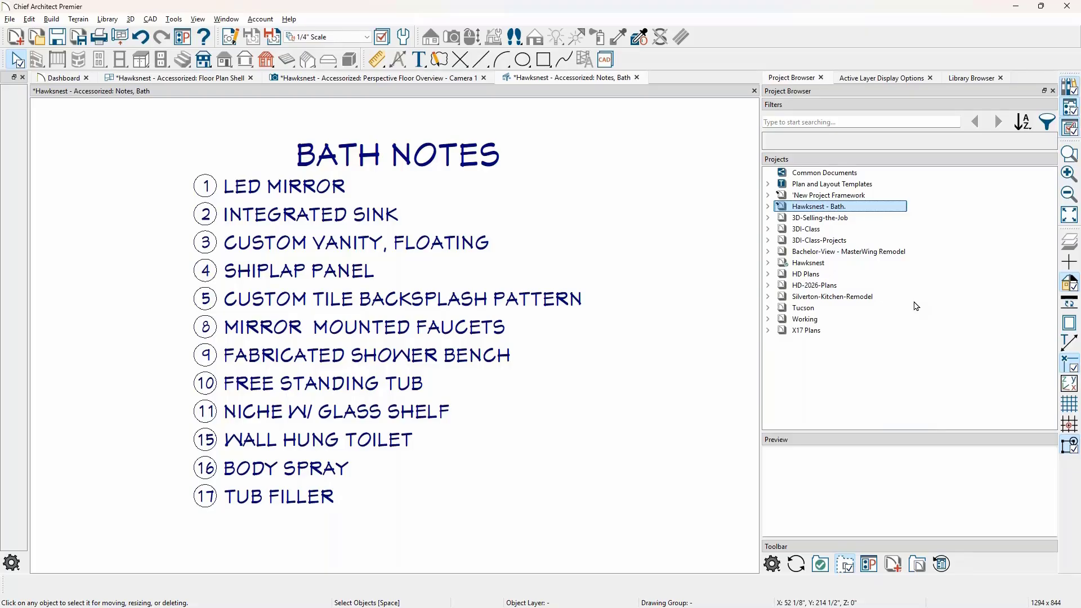
Step: Display the Folders section in the Project Browser and select the 3DI-Class project
{"action": "left_click", "coordinate": [773, 563]}
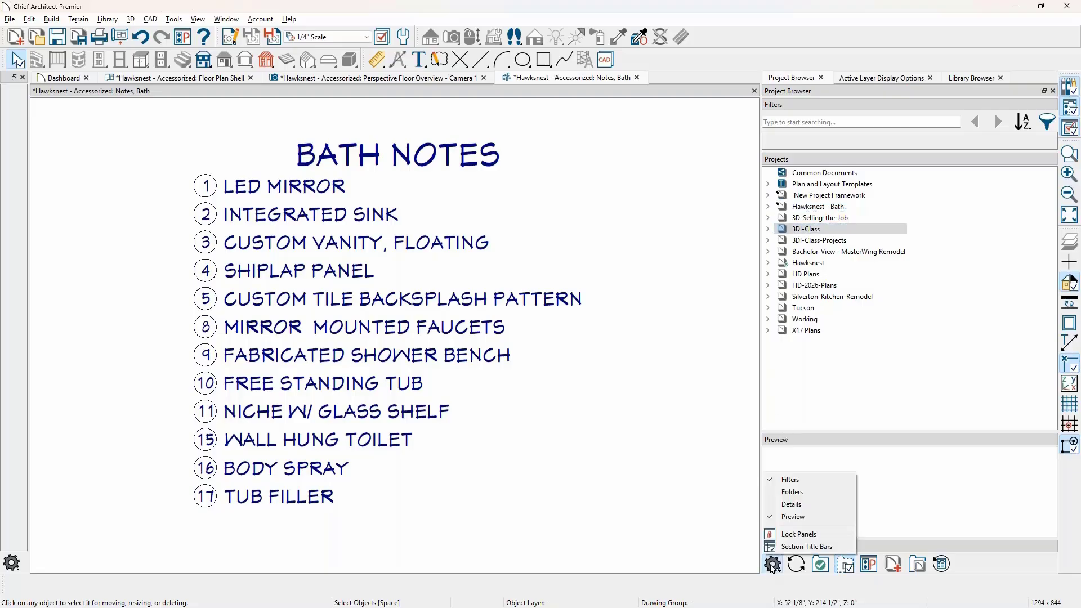
{"action": "left_click", "coordinate": [801, 492]}
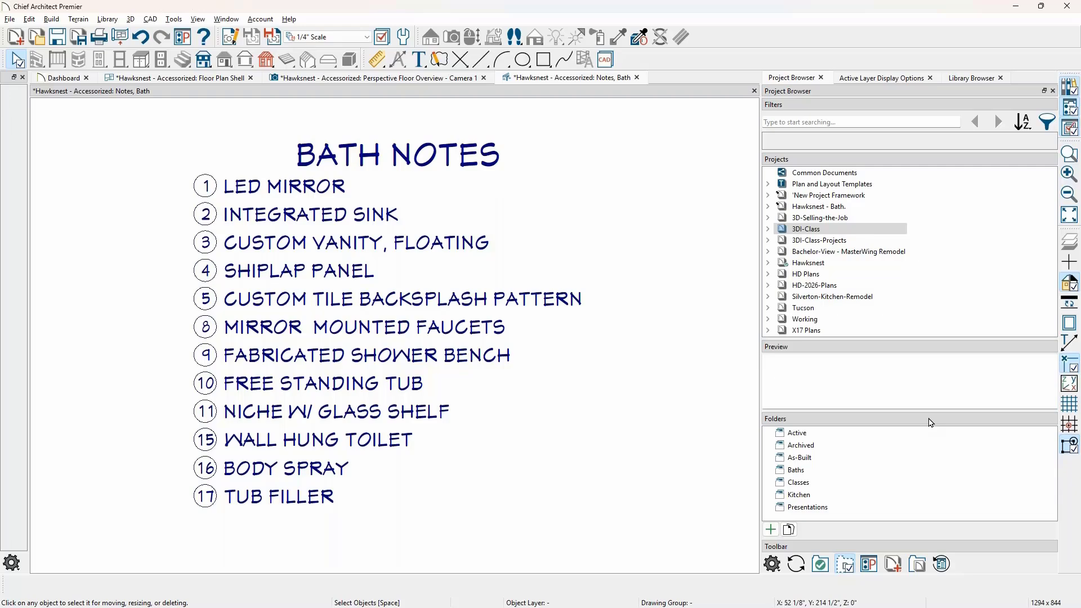
{"action": "left_click", "coordinate": [802, 231]}
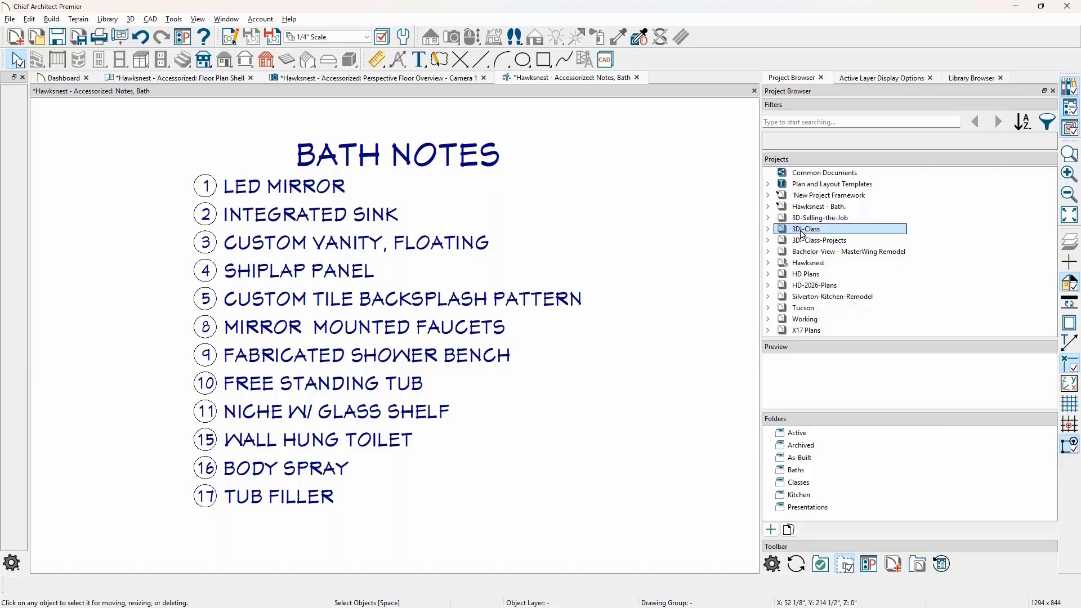
{"action": "left_click_drag", "start_coordinate": [802, 233], "coordinate": [844, 237]}
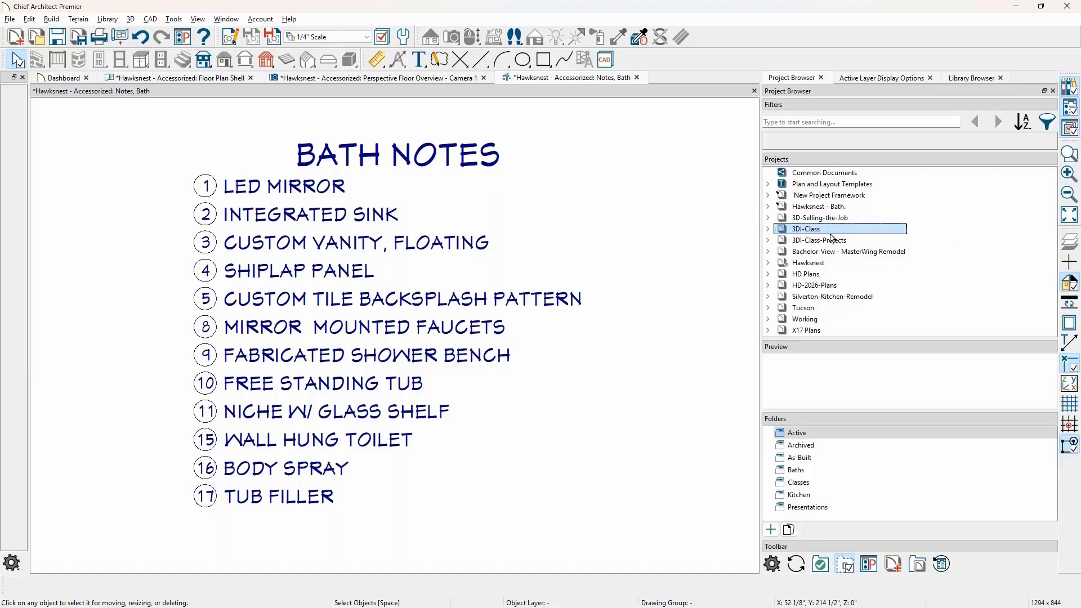
Step: Filter the projects by the Archived, As-Built, Baths, Classes and Kitchen folders in turn, clear the filter, and select Silverton-Kitchen-Remodel
{"action": "left_click", "coordinate": [805, 446]}
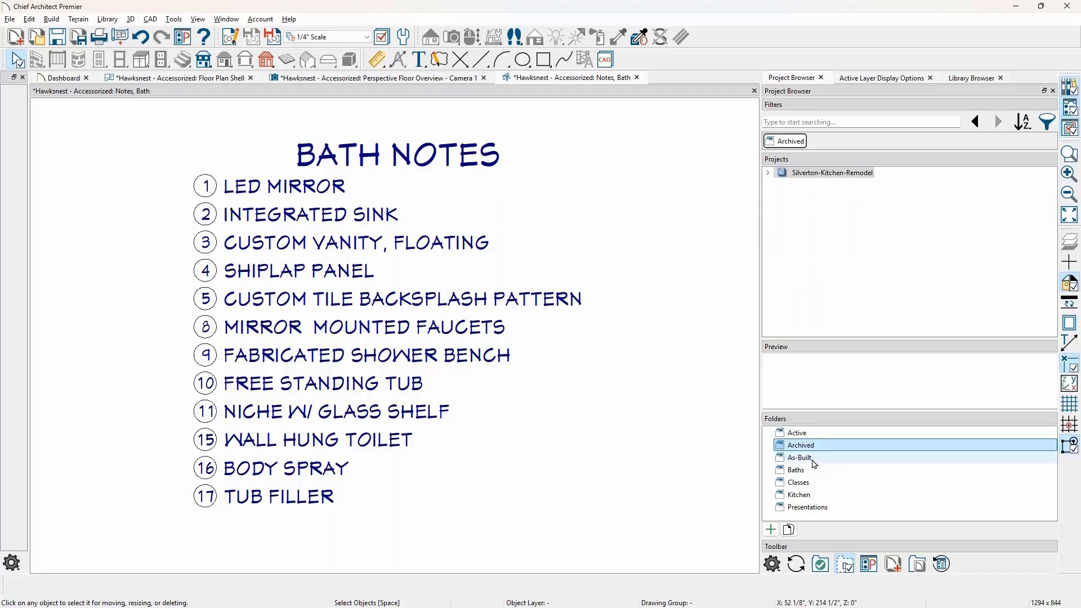
{"action": "left_click", "coordinate": [811, 460]}
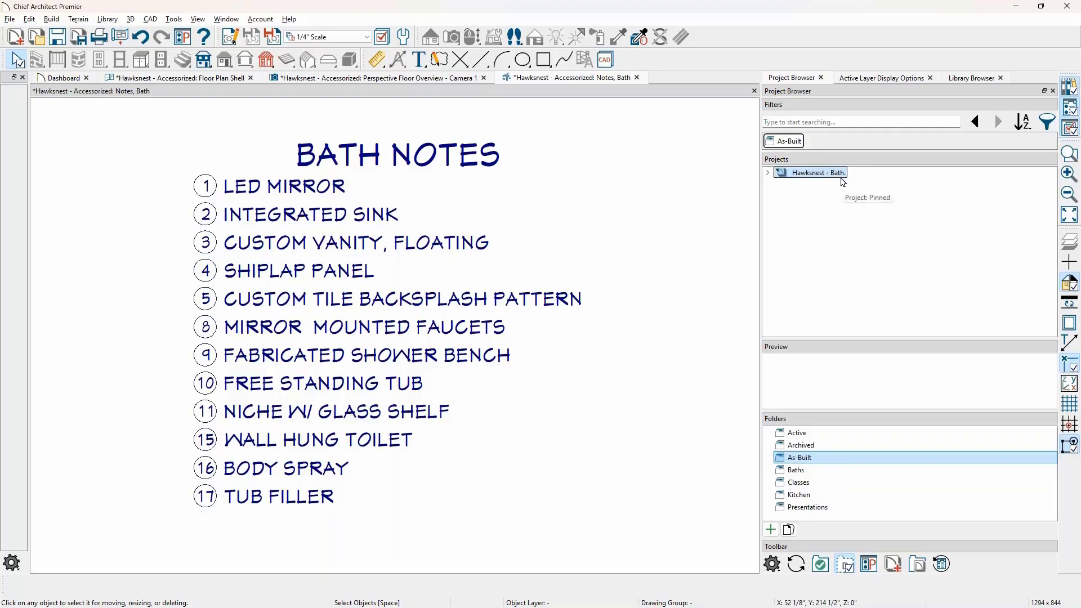
{"action": "left_click", "coordinate": [803, 470]}
{"action": "left_click", "coordinate": [800, 484]}
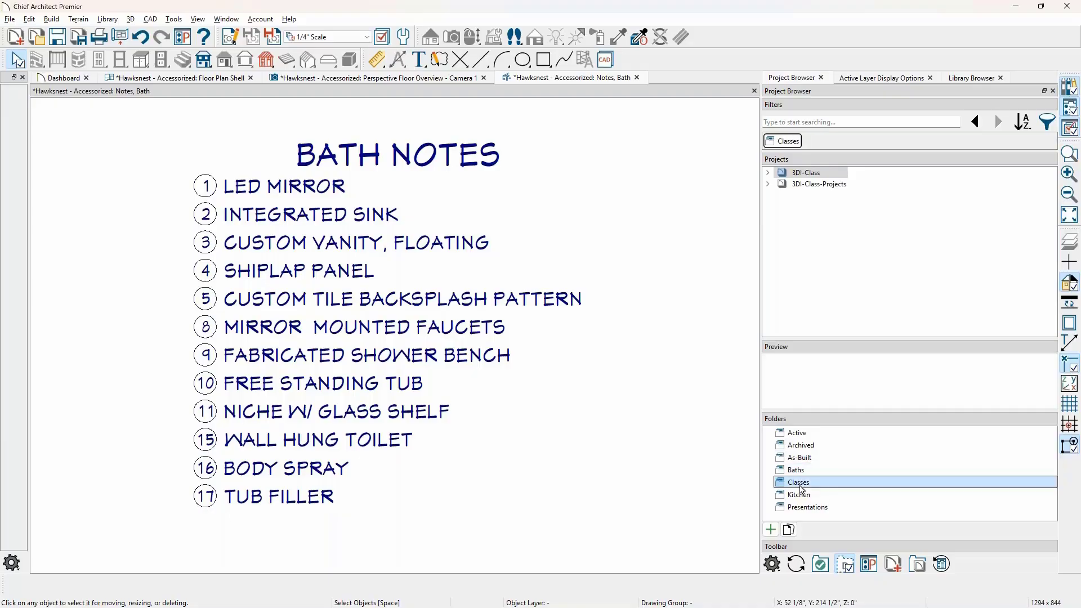
{"action": "left_click", "coordinate": [804, 496]}
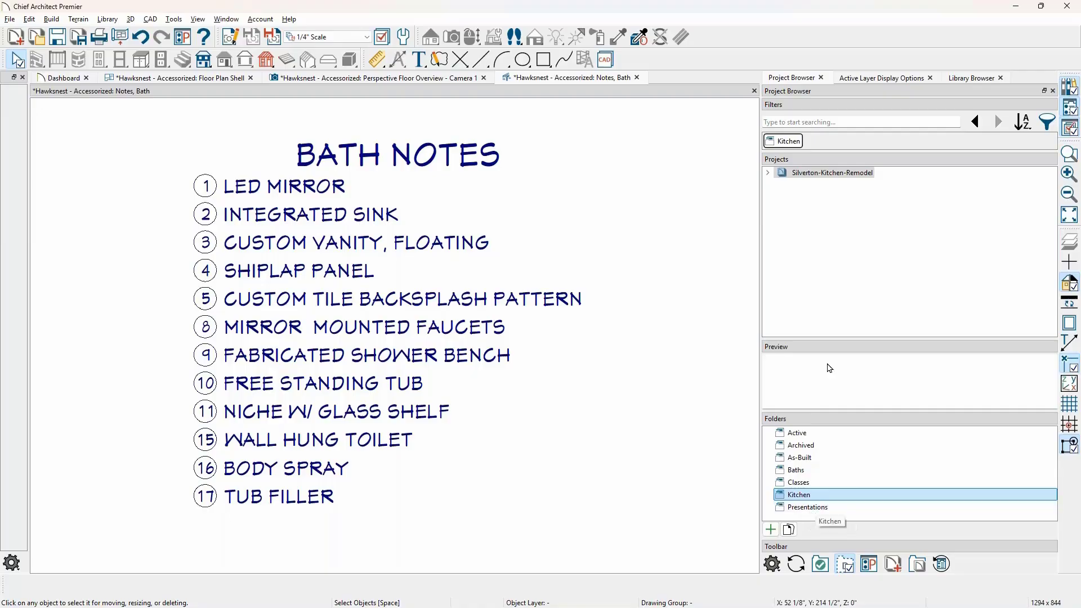
{"action": "left_click", "coordinate": [771, 141]}
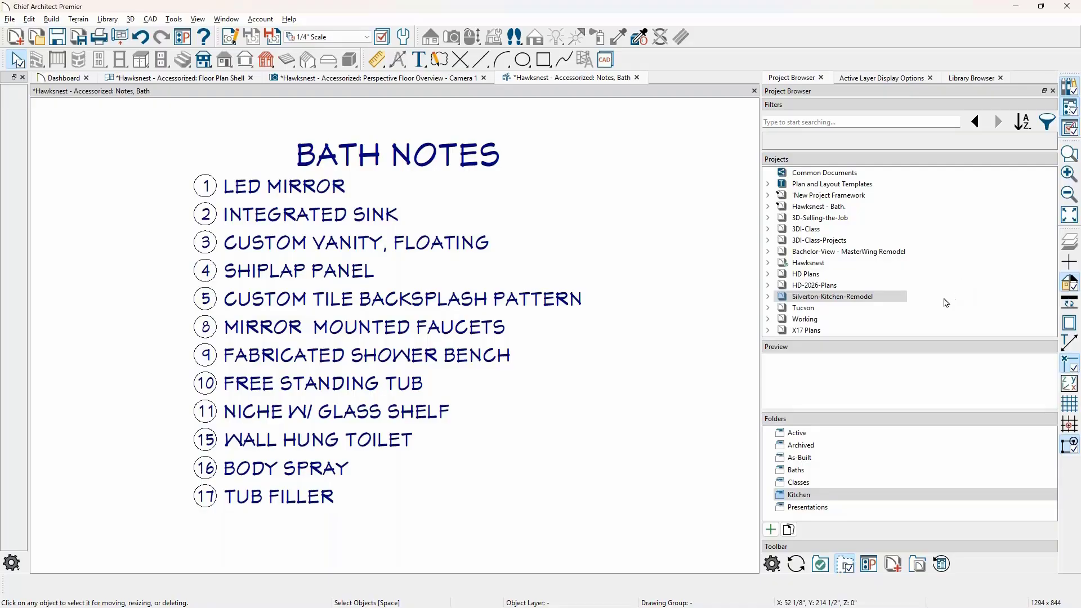
{"action": "left_click", "coordinate": [885, 298]}
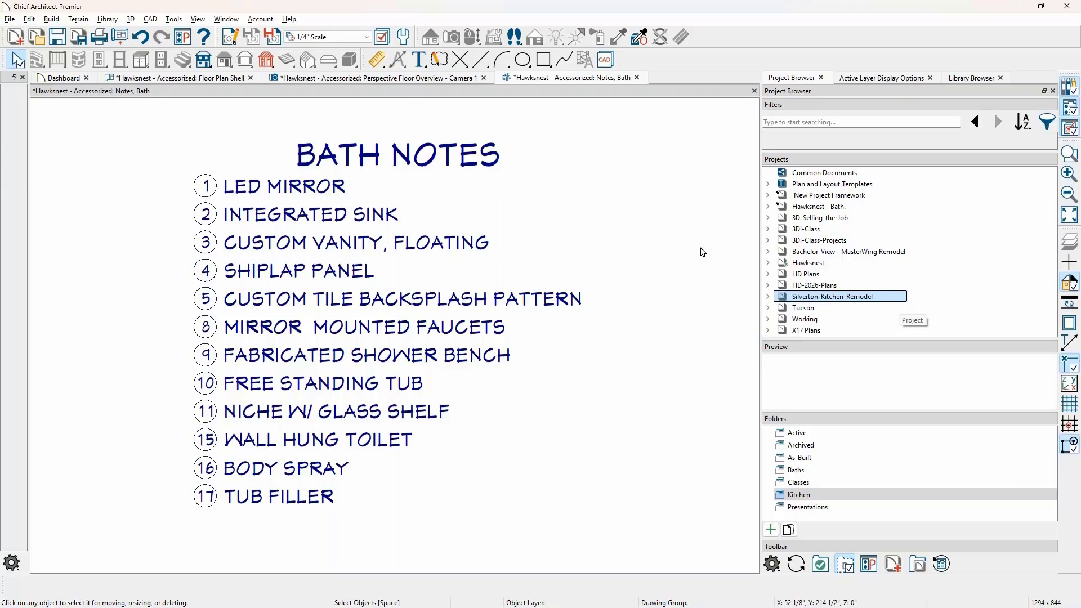
Step: Create a new folder named Plan1 in the HD-2026-Plans project
{"action": "left_click", "coordinate": [814, 288]}
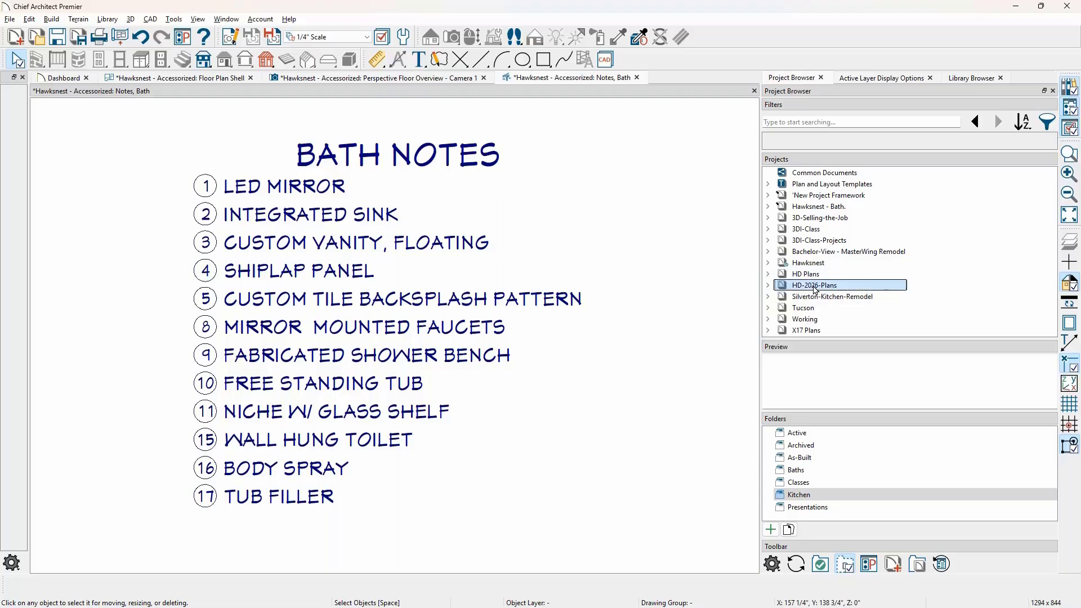
{"action": "right_click", "coordinate": [815, 289]}
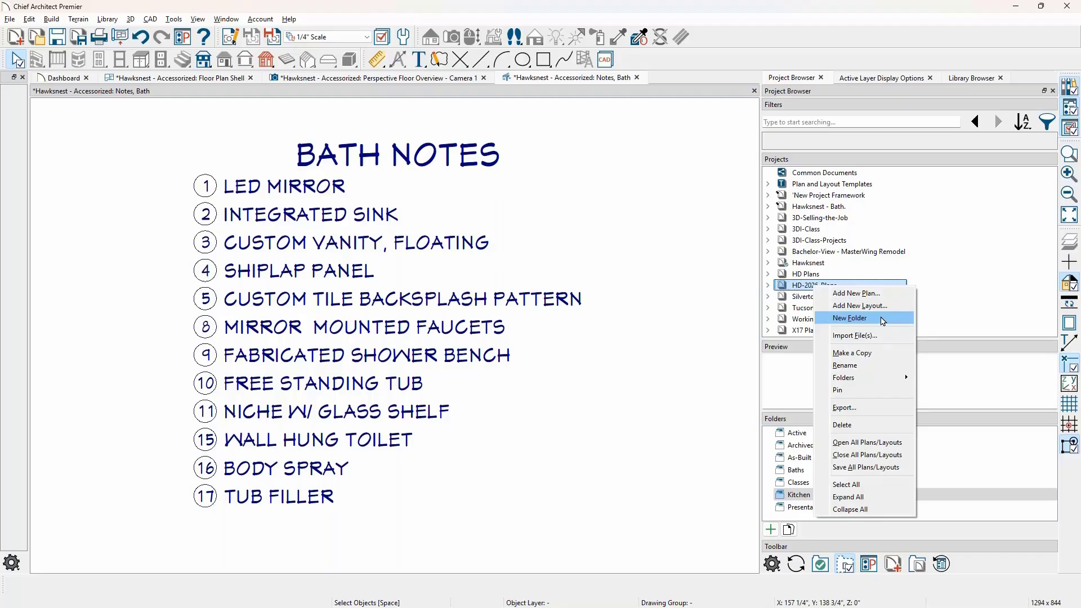
{"action": "left_click", "coordinate": [882, 320]}
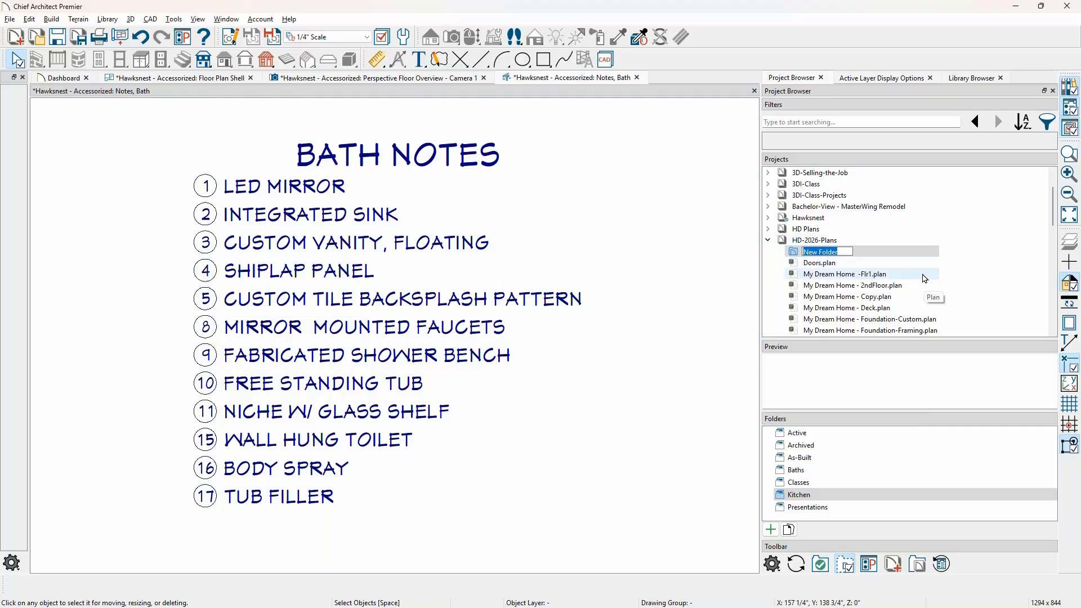
{"action": "type", "text": "Plan1"}
{"action": "key", "text": "Return"}
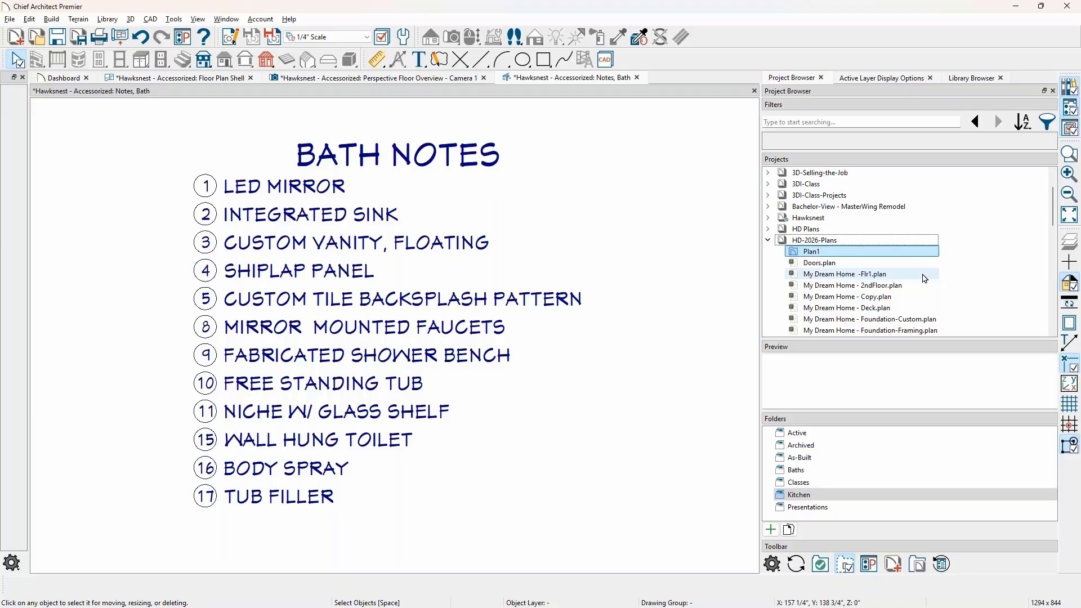
Step: Add another folder named Sample 24 to the HD-2026-Plans project, and select the project again
{"action": "left_click", "coordinate": [834, 241]}
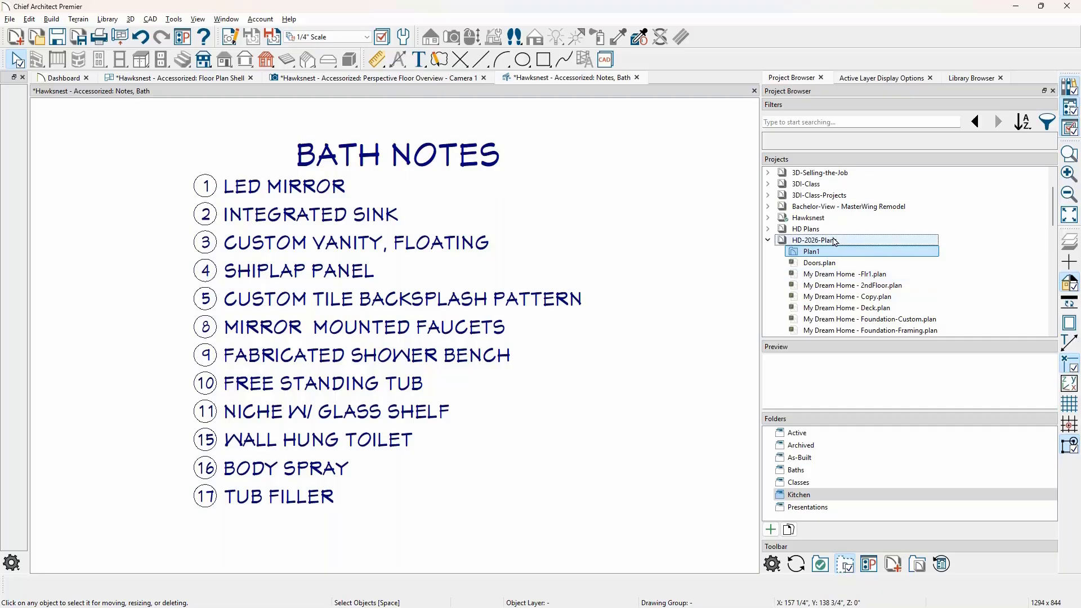
{"action": "right_click", "coordinate": [834, 241]}
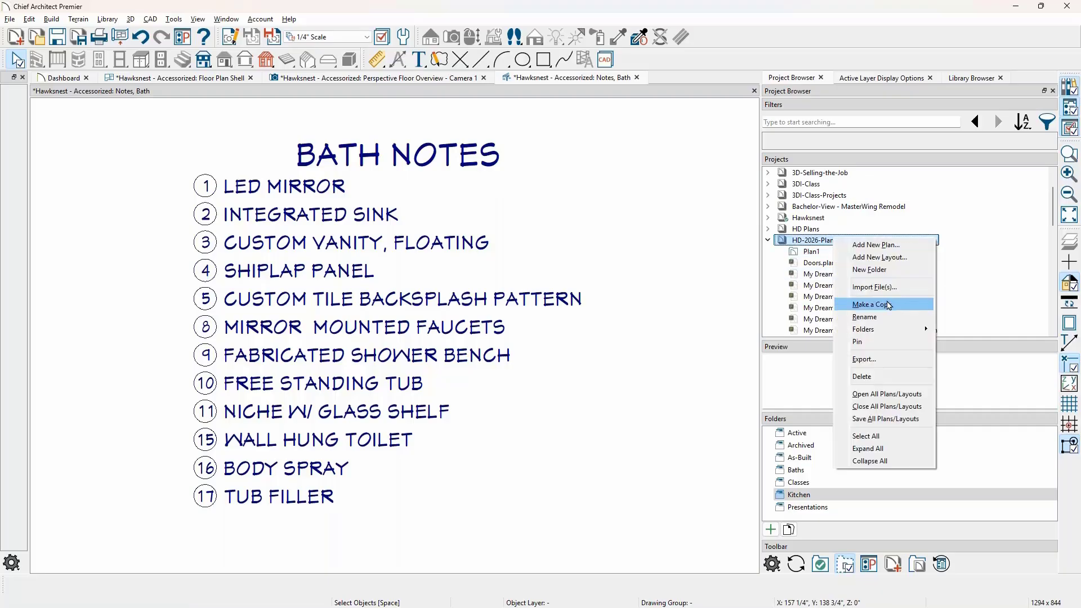
{"action": "left_click", "coordinate": [900, 273]}
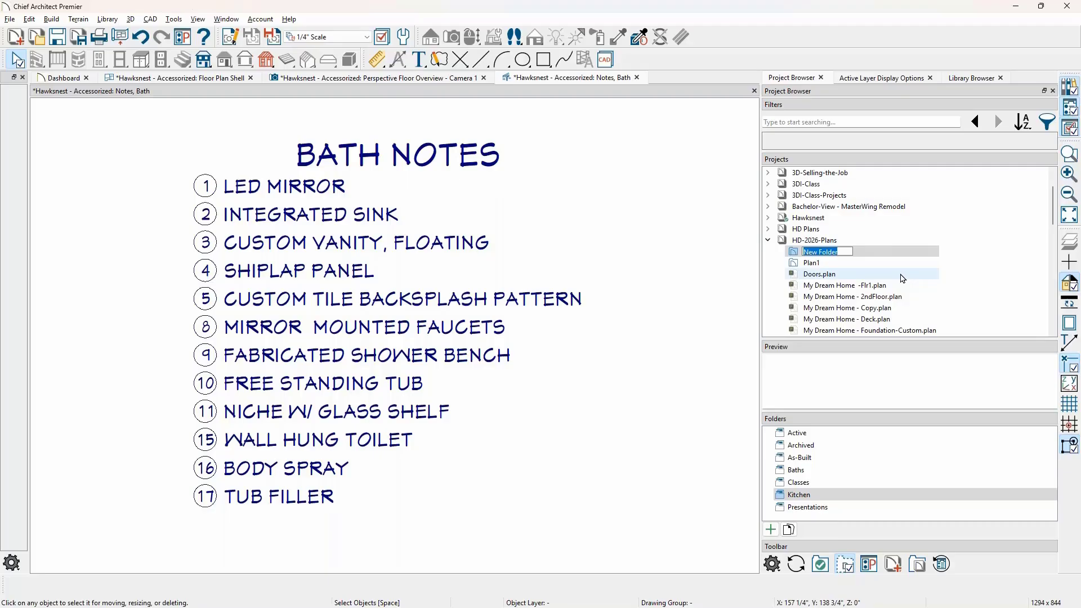
{"action": "type", "text": "Sample 24"}
{"action": "key", "text": "Return"}
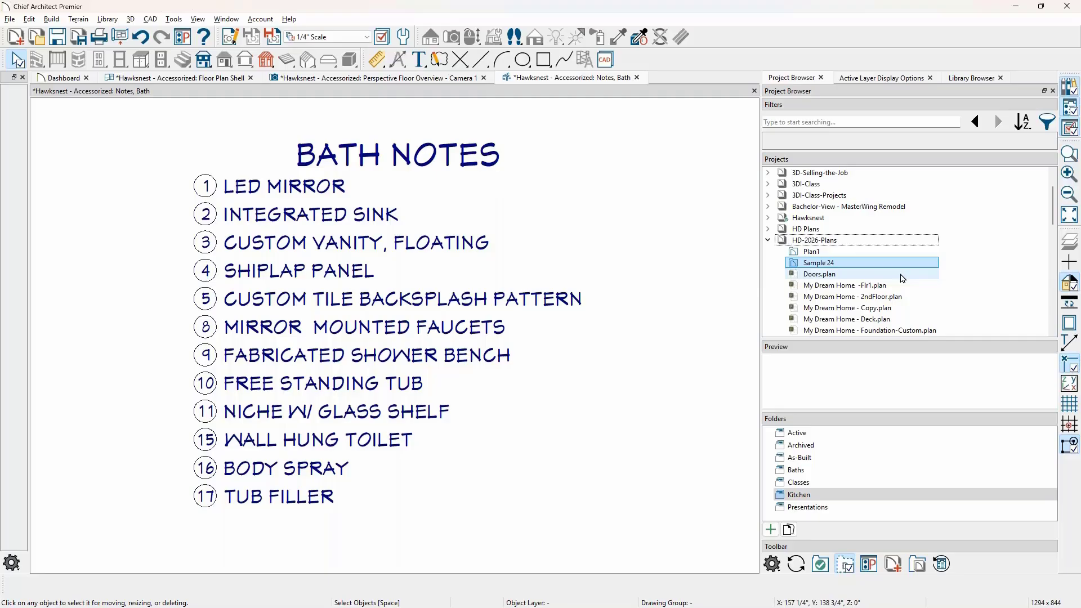
{"action": "right_click", "coordinate": [815, 239]}
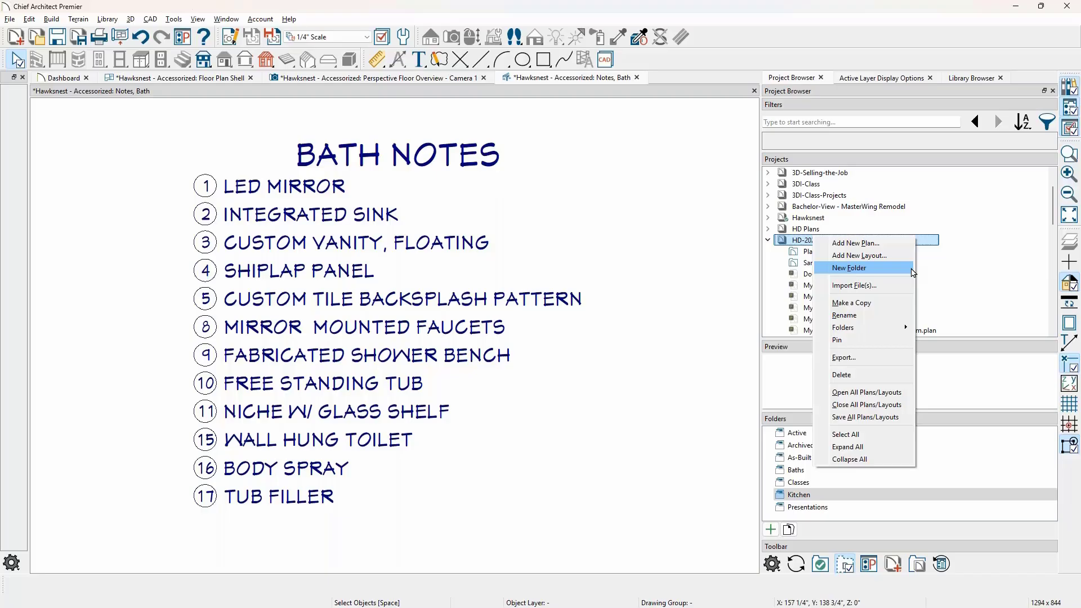
{"action": "left_click", "coordinate": [911, 268]}
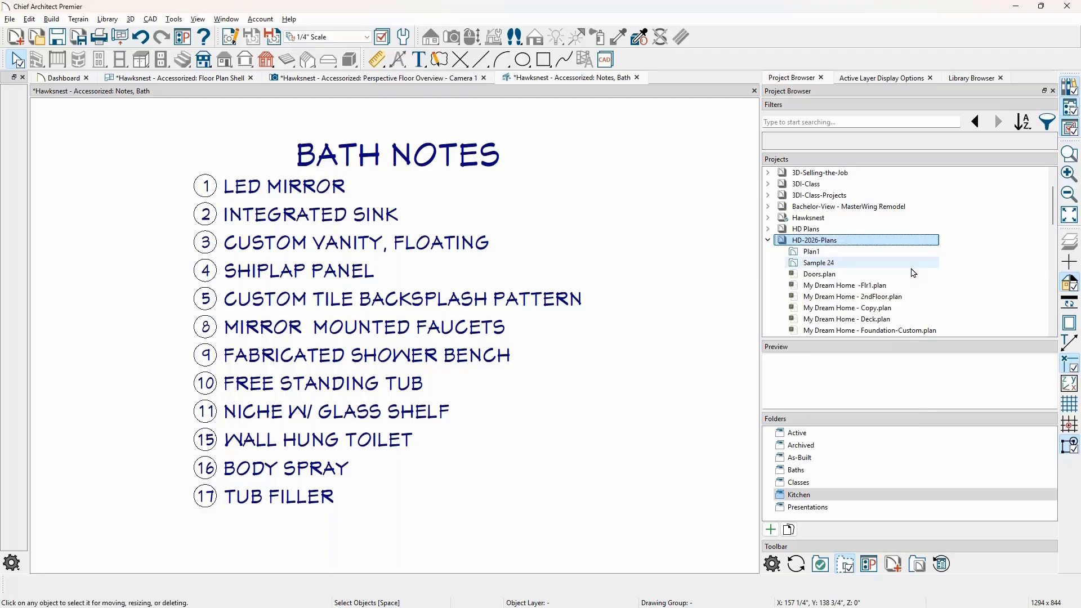
Step: Look over the Project Management settings in the preferences, including backups and local storage, and close them without changes
{"action": "key", "text": "alt+Tab"}
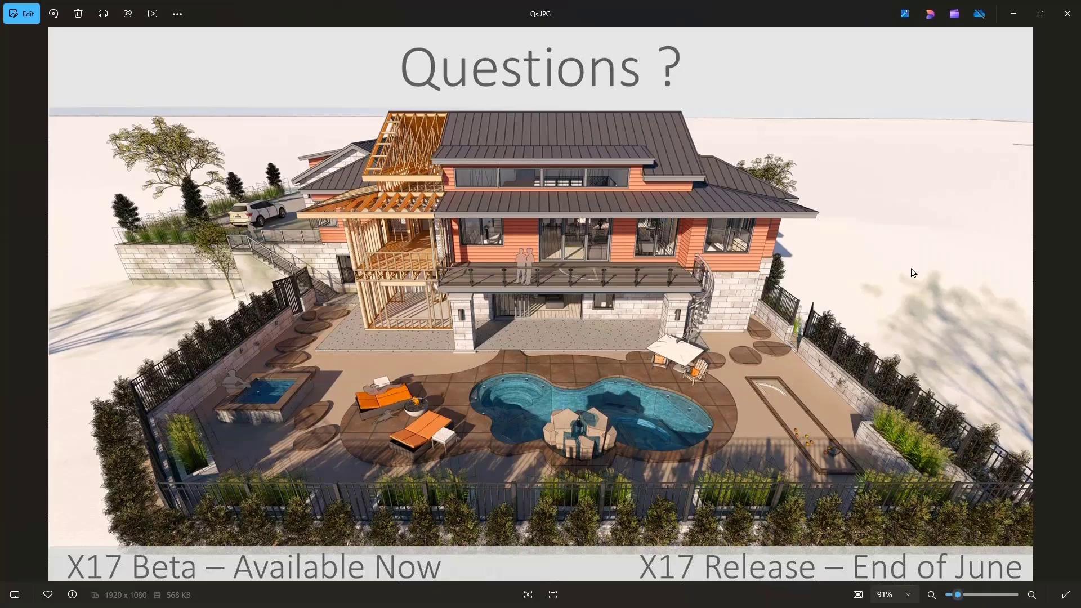
{"action": "left_click", "coordinate": [1015, 10]}
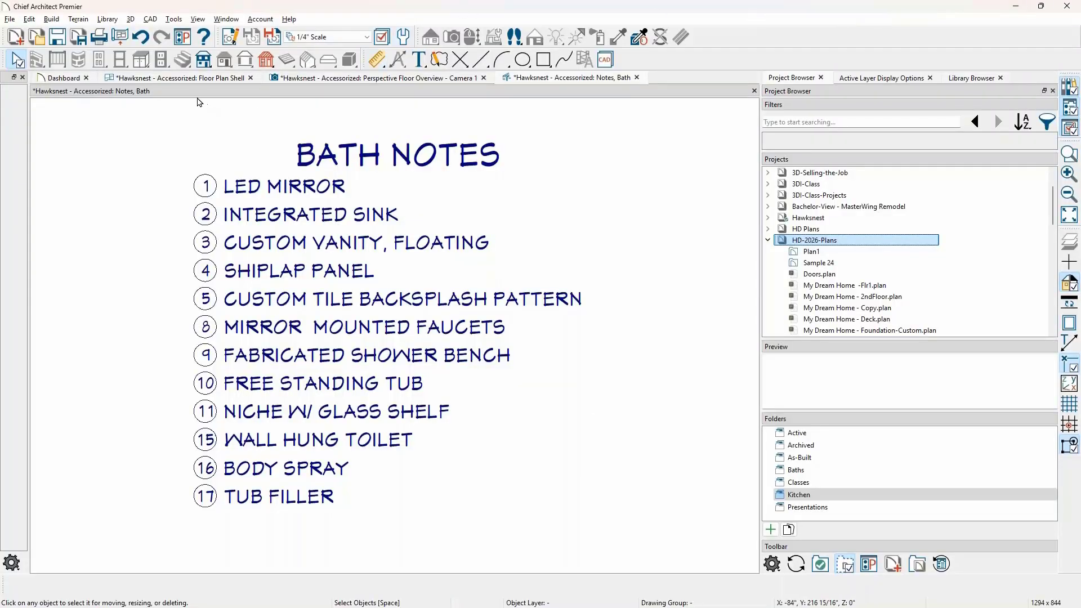
{"action": "left_click", "coordinate": [184, 40]}
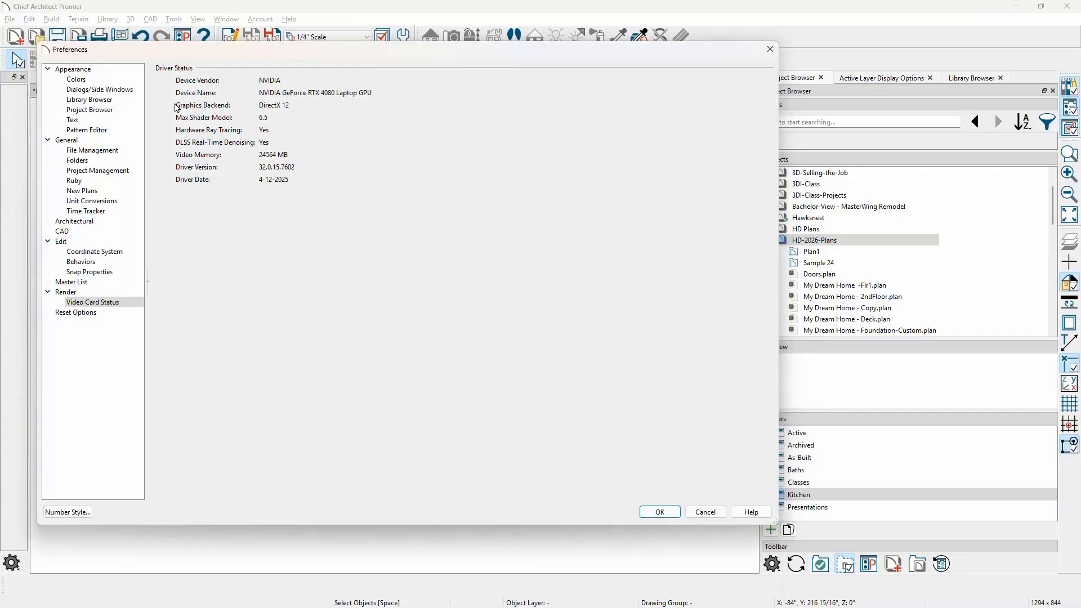
{"action": "left_click", "coordinate": [116, 171]}
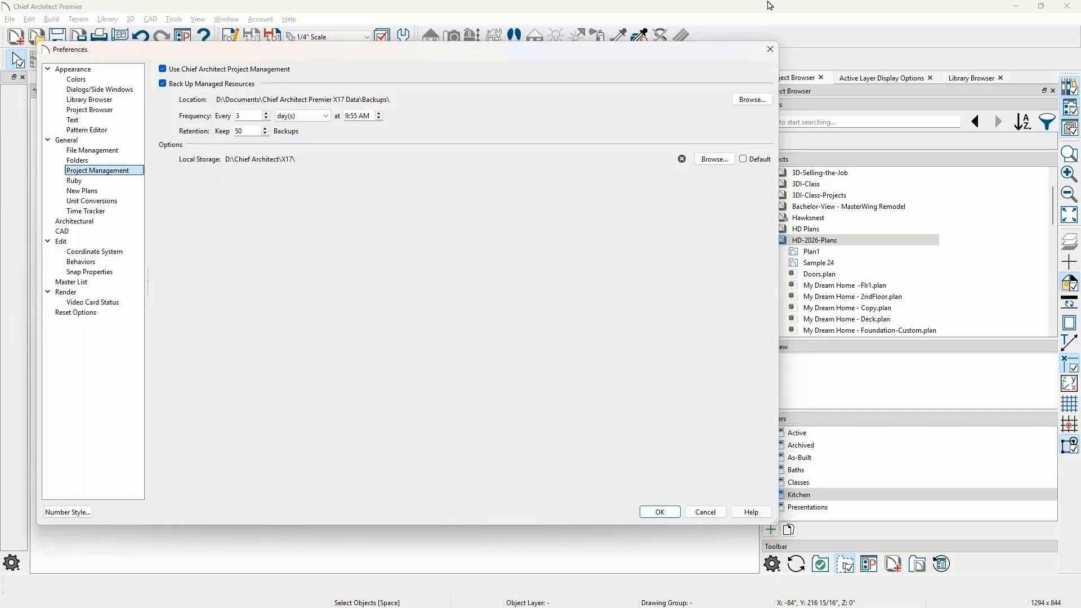
{"action": "left_click", "coordinate": [772, 49]}
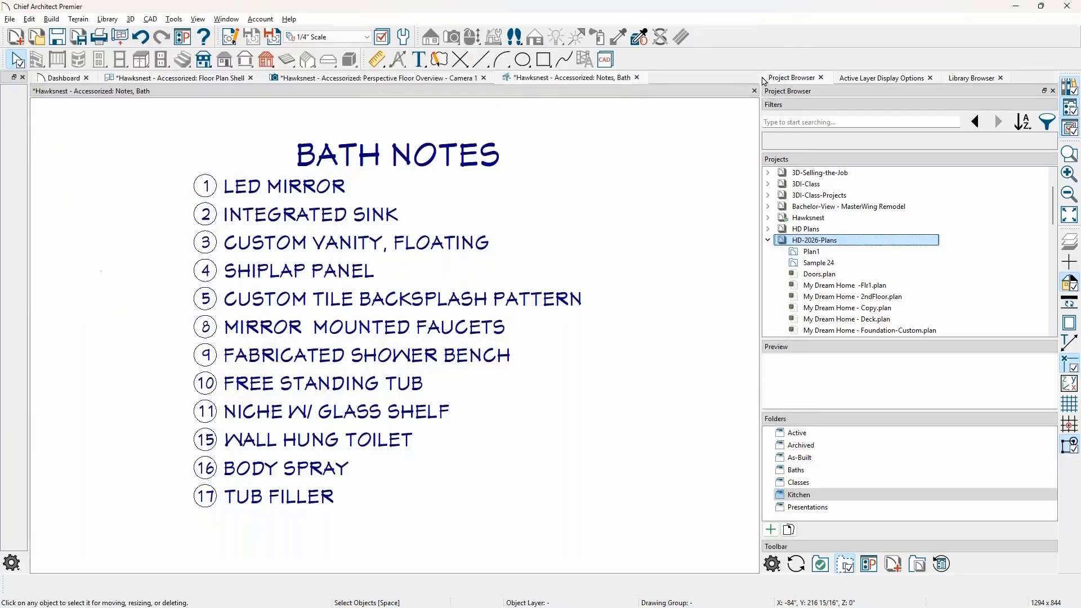
Step: Collapse the HD-2026-Plans project and open Hawksnest - Bath.plan from the Hawksnest project
{"action": "key", "text": "alt+Tab"}
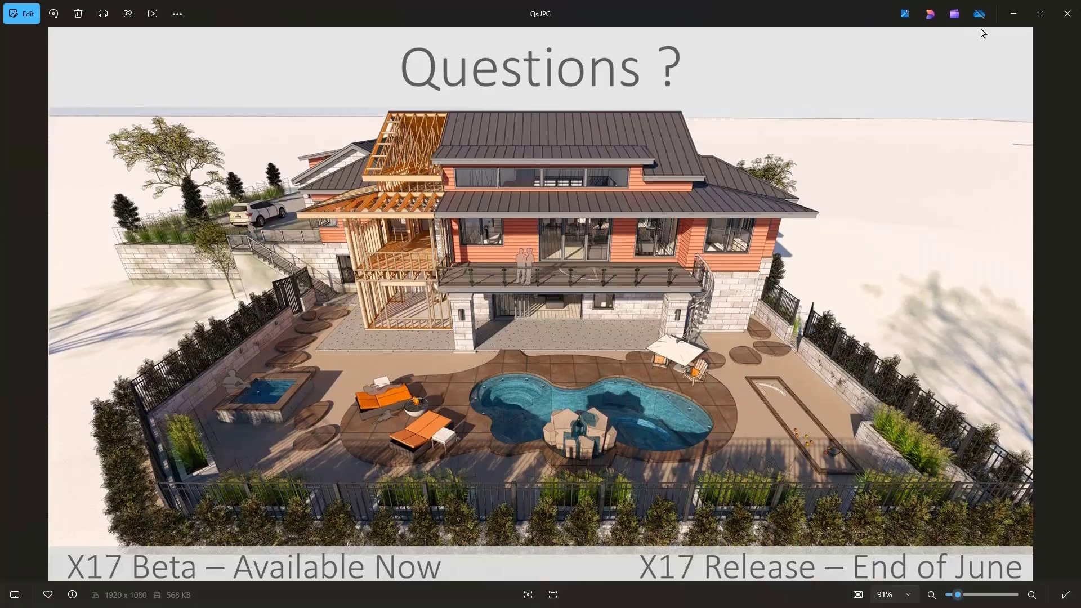
{"action": "left_click", "coordinate": [1012, 14]}
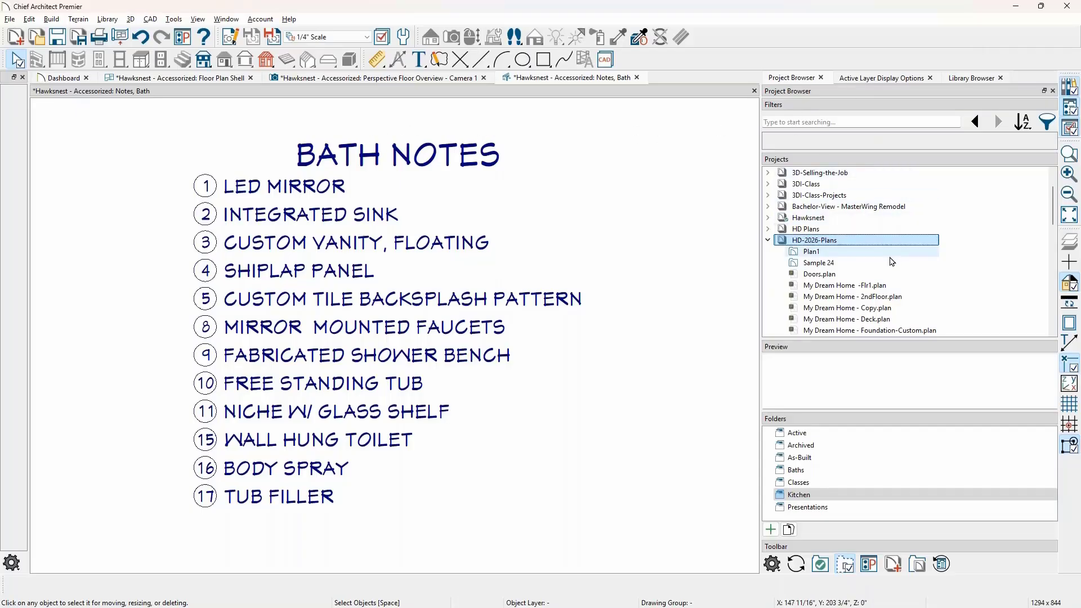
{"action": "left_click", "coordinate": [769, 241]}
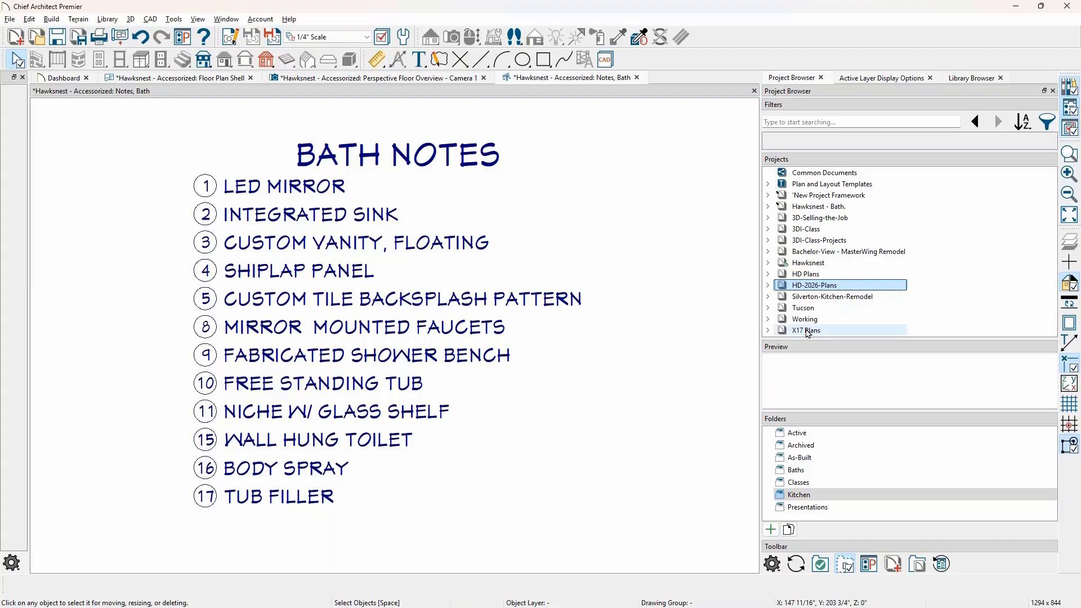
{"action": "left_click", "coordinate": [768, 263]}
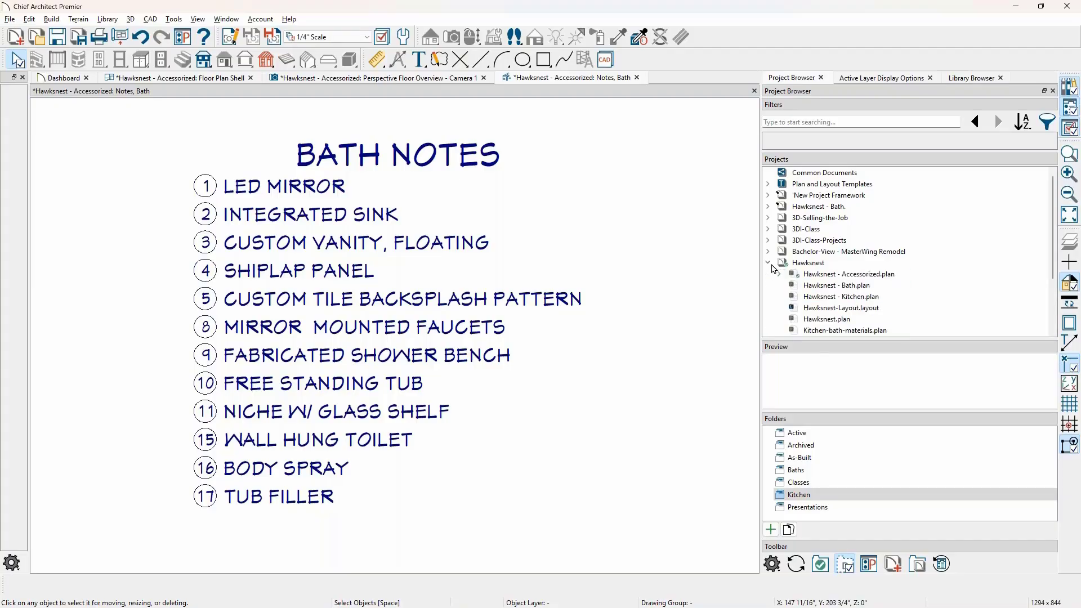
{"action": "left_click", "coordinate": [856, 286]}
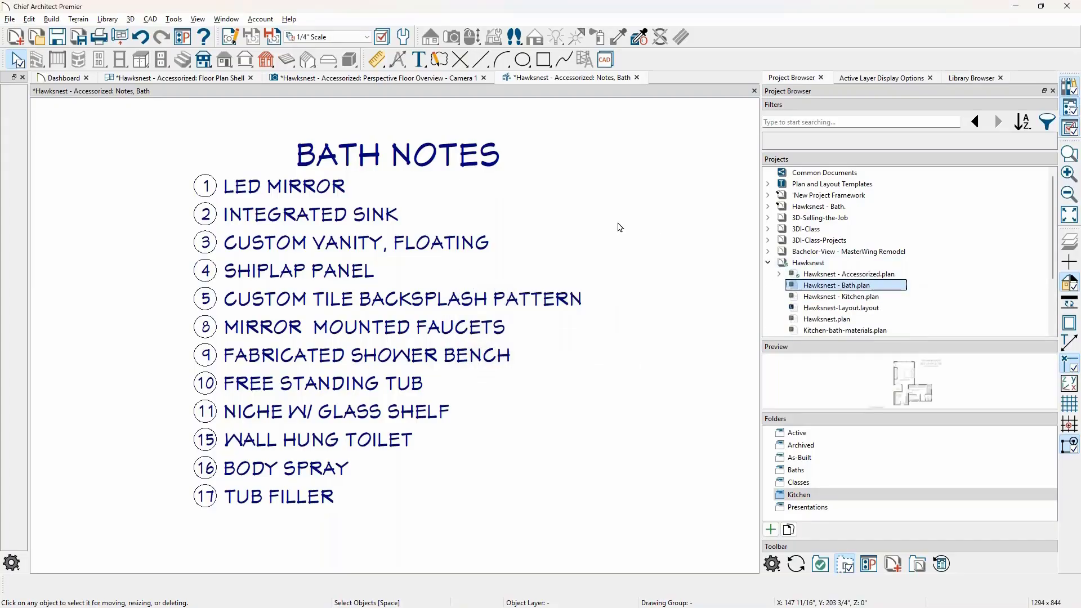
Step: Close the bath notes, the camera view and the Hawksnest - Accessorized plan without saving the plan
{"action": "left_click", "coordinate": [629, 79]}
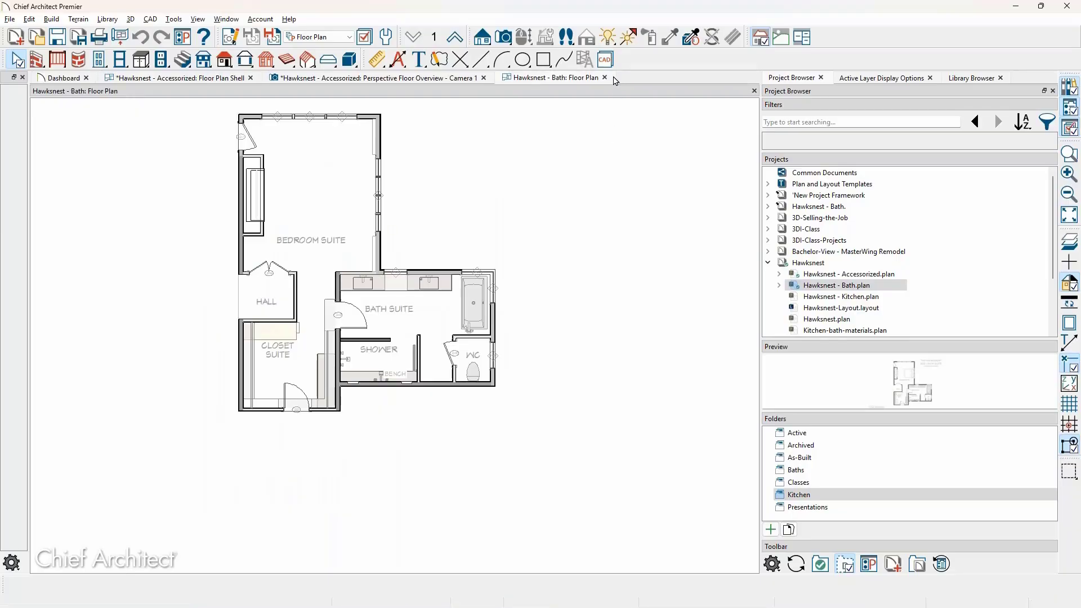
{"action": "left_click", "coordinate": [483, 79]}
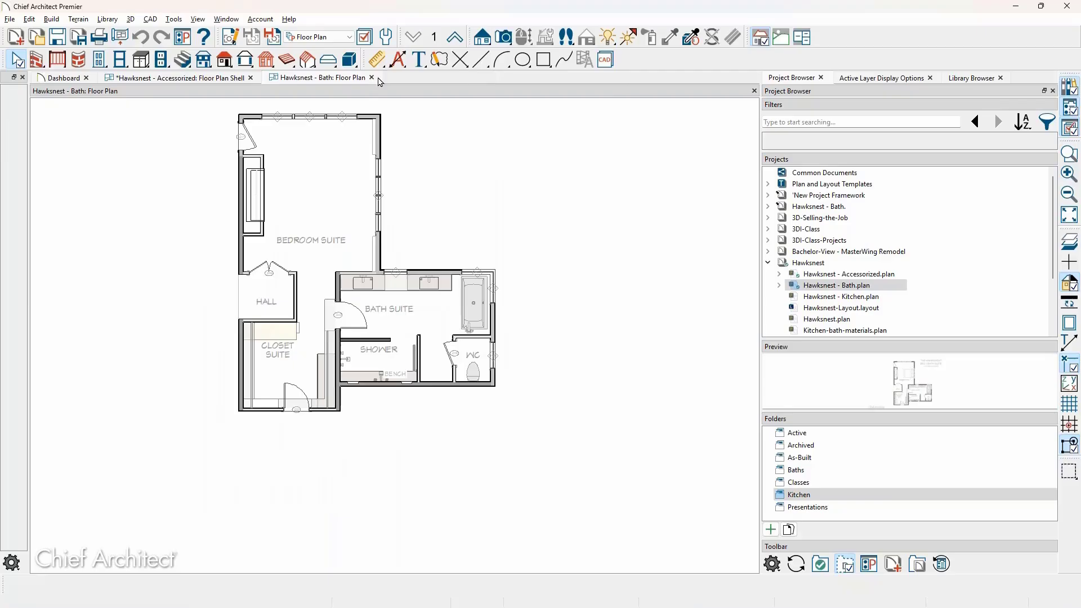
{"action": "left_click", "coordinate": [251, 78]}
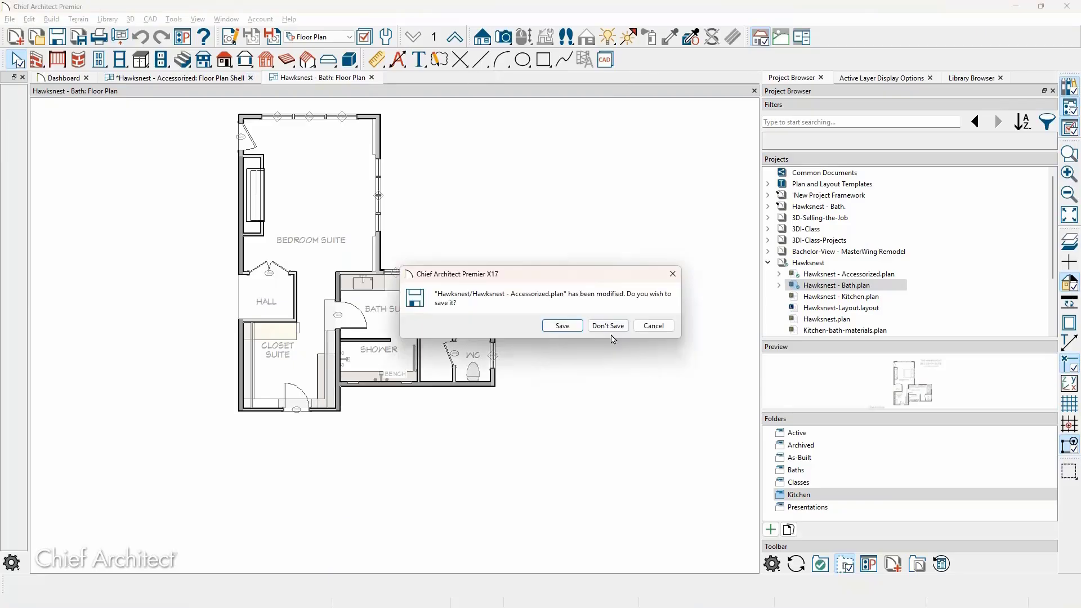
{"action": "left_click", "coordinate": [613, 332]}
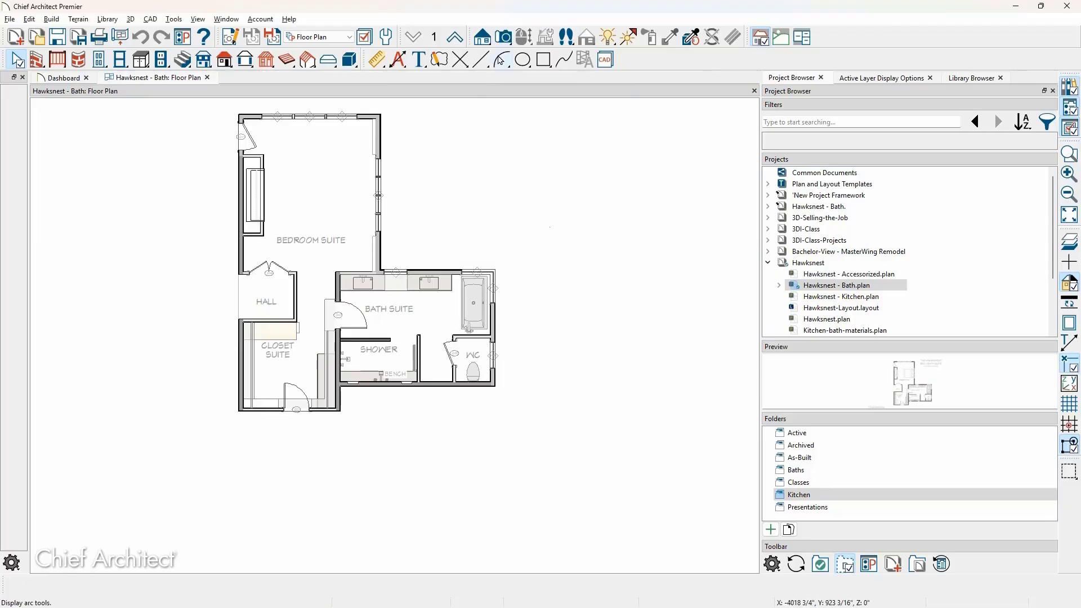
Step: Create a perspective floor overview of the Hawksnest - Bath plan and bring the tiled shower into close view
{"action": "left_click", "coordinate": [510, 39]}
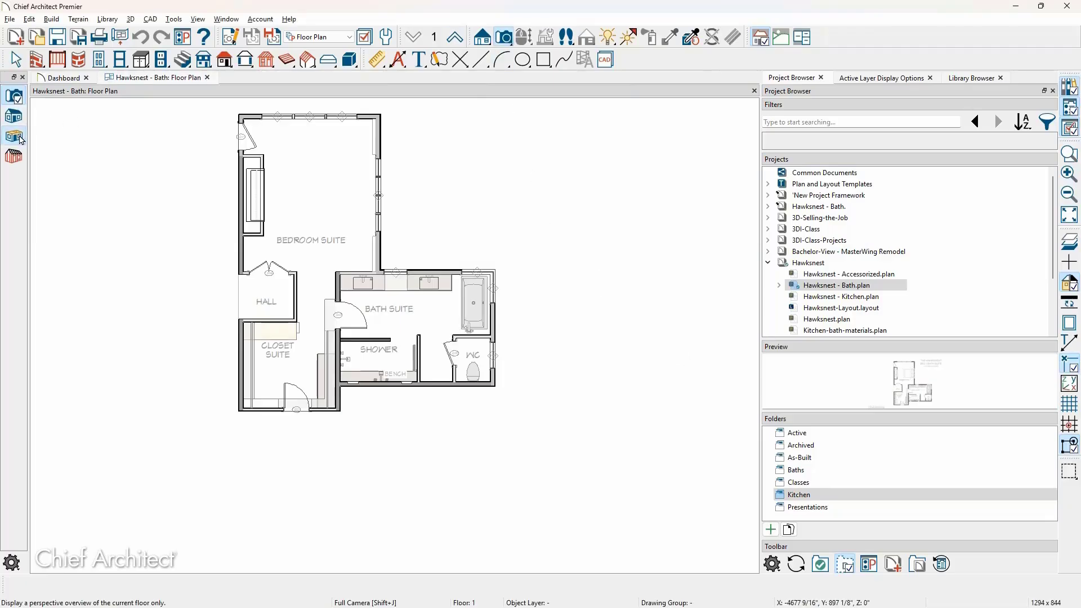
{"action": "left_click", "coordinate": [596, 265]}
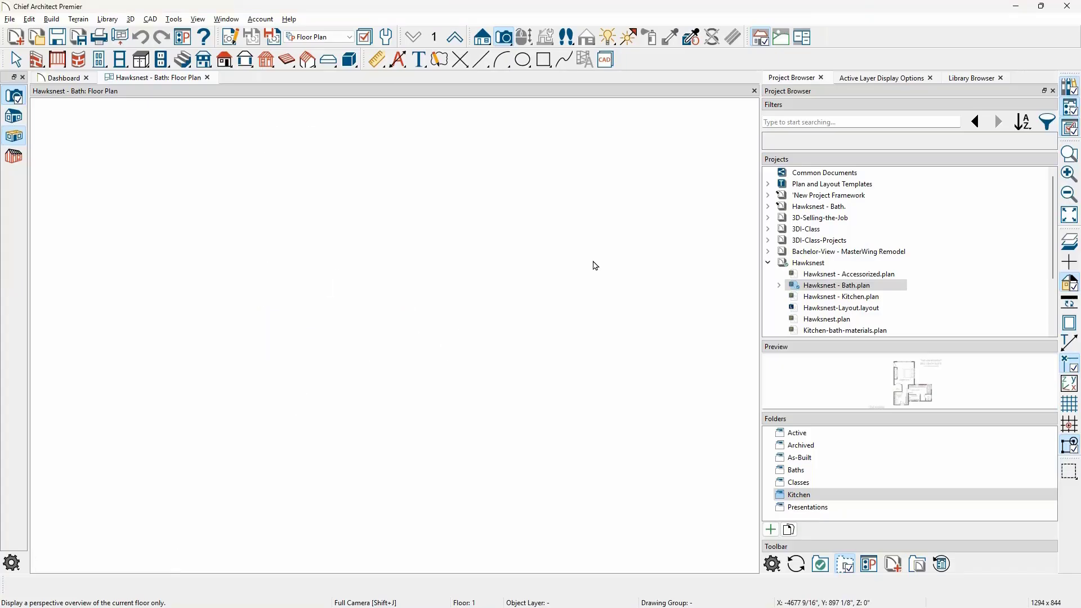
{"action": "left_click_drag", "start_coordinate": [619, 287], "coordinate": [381, 150]}
{"action": "scroll", "coordinate": [381, 186], "scroll_direction": "up", "scroll_amount": 5}
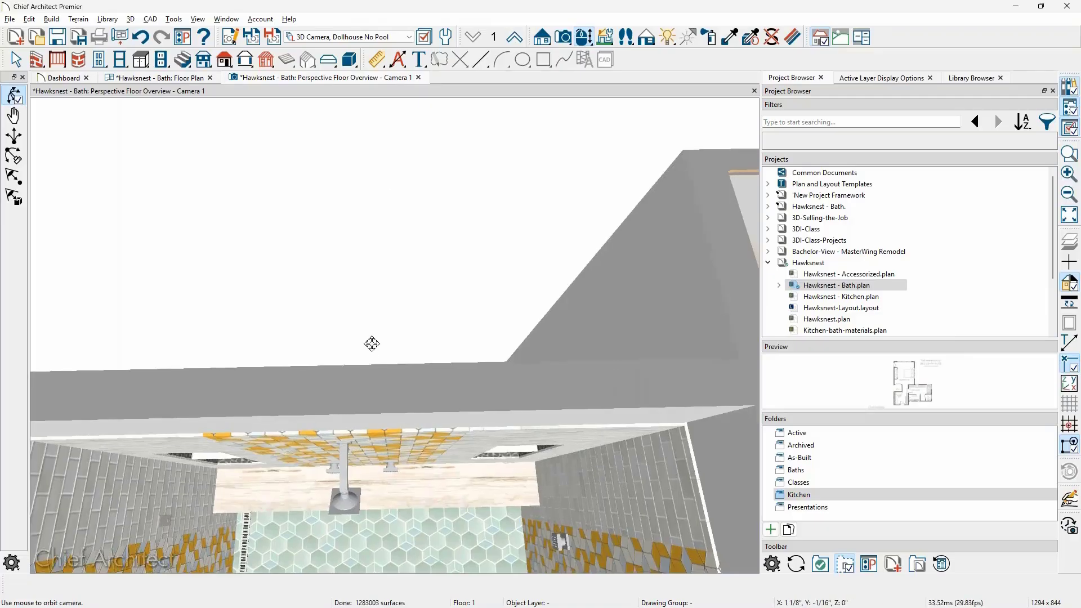
{"action": "scroll", "coordinate": [367, 306], "scroll_direction": "up", "scroll_amount": 3}
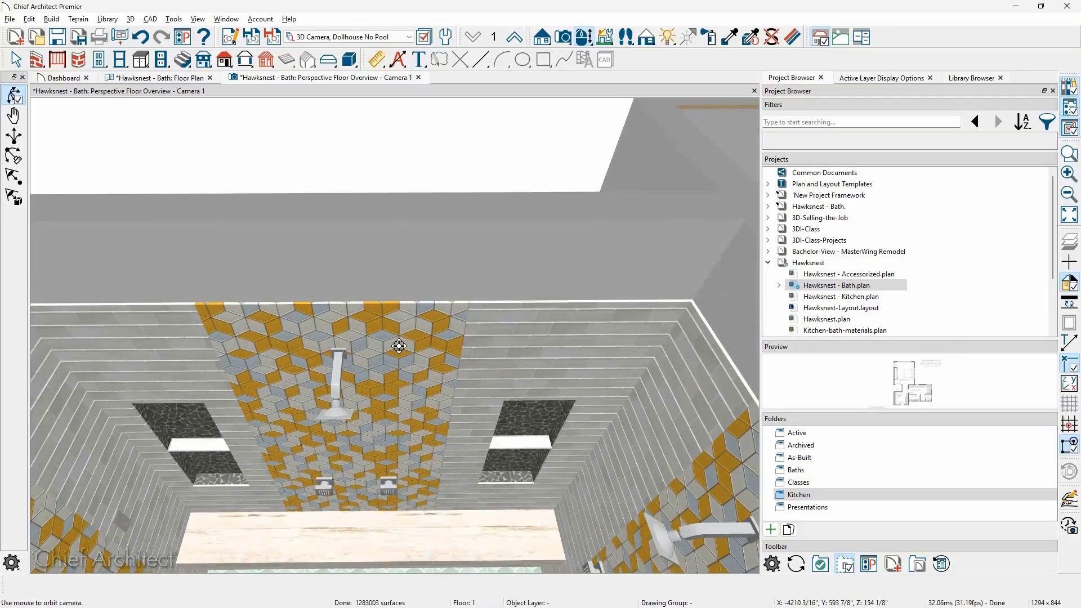
{"action": "left_click_drag", "start_coordinate": [399, 345], "coordinate": [419, 276]}
{"action": "scroll", "coordinate": [449, 184], "scroll_direction": "down", "scroll_amount": 3}
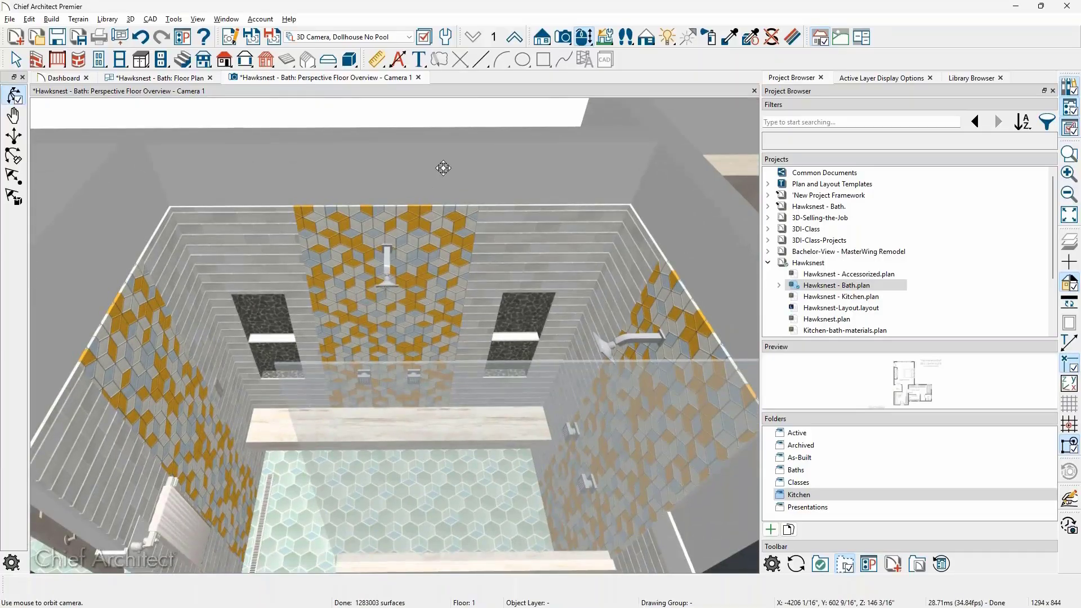
{"action": "left_click_drag", "start_coordinate": [442, 167], "coordinate": [439, 170]}
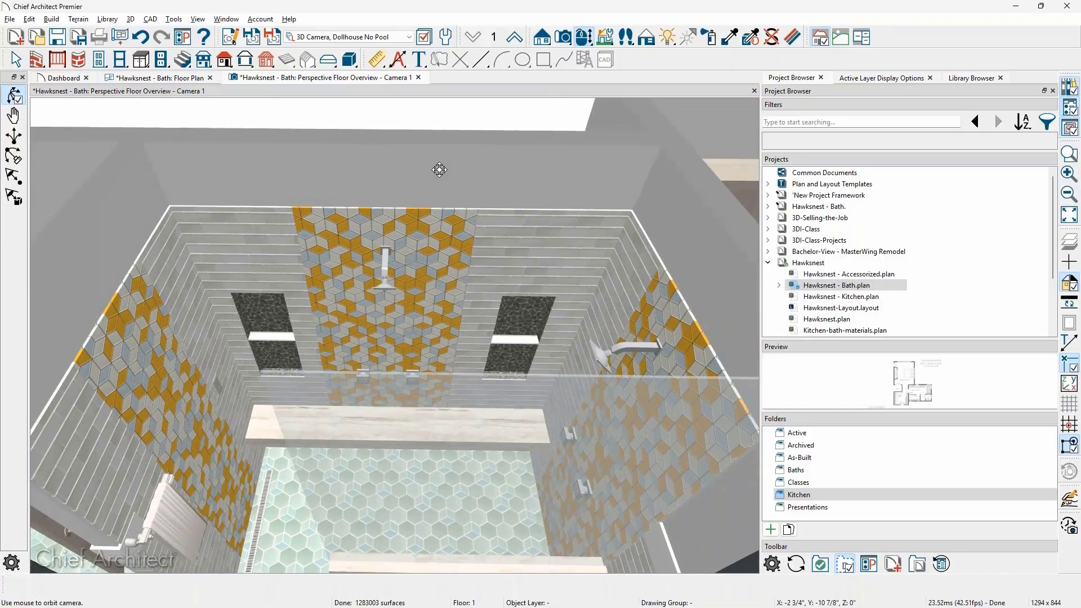
Step: Close the Project Browser, Active Layer Display Options and Library Browser to enlarge the camera view
{"action": "left_click", "coordinate": [823, 78]}
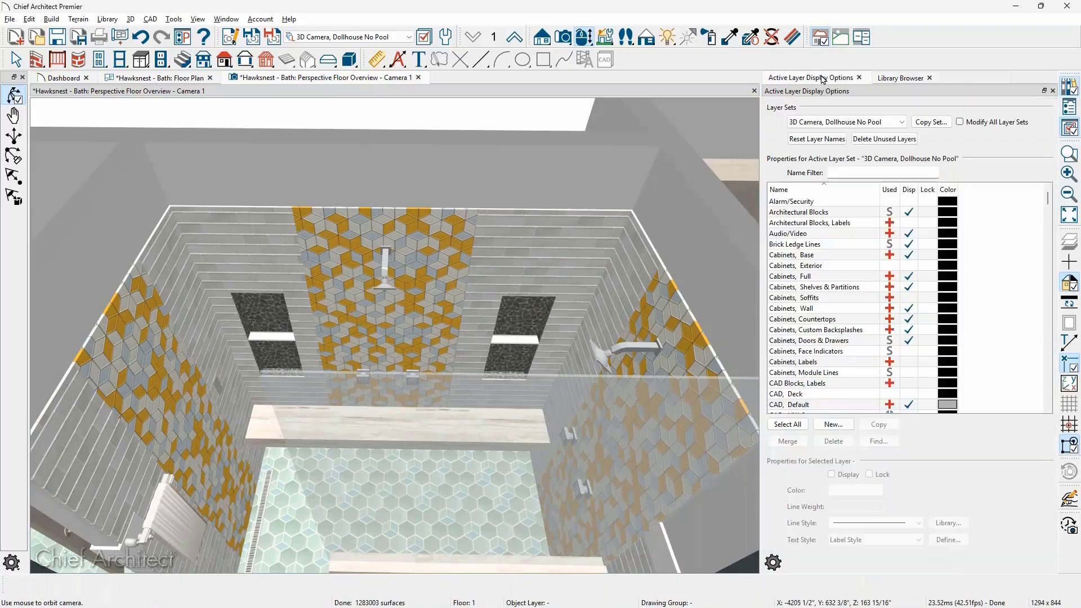
{"action": "left_click", "coordinate": [859, 77]}
{"action": "left_click", "coordinate": [1052, 77]}
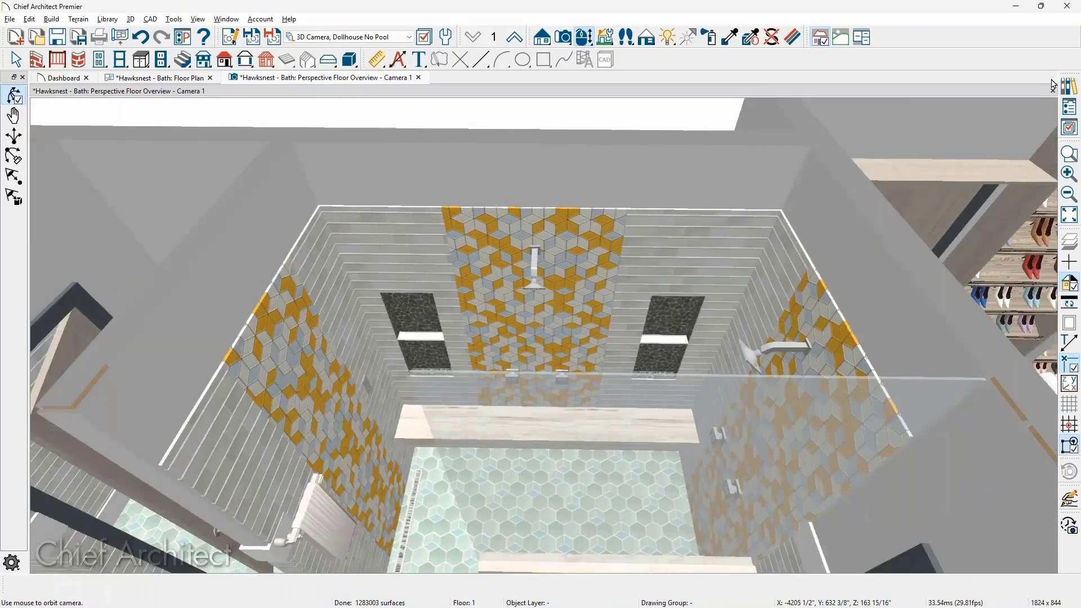
Step: Start Adjust Material Definition in component mode on the diamond tile of the shower's back wall
{"action": "left_click", "coordinate": [133, 20]}
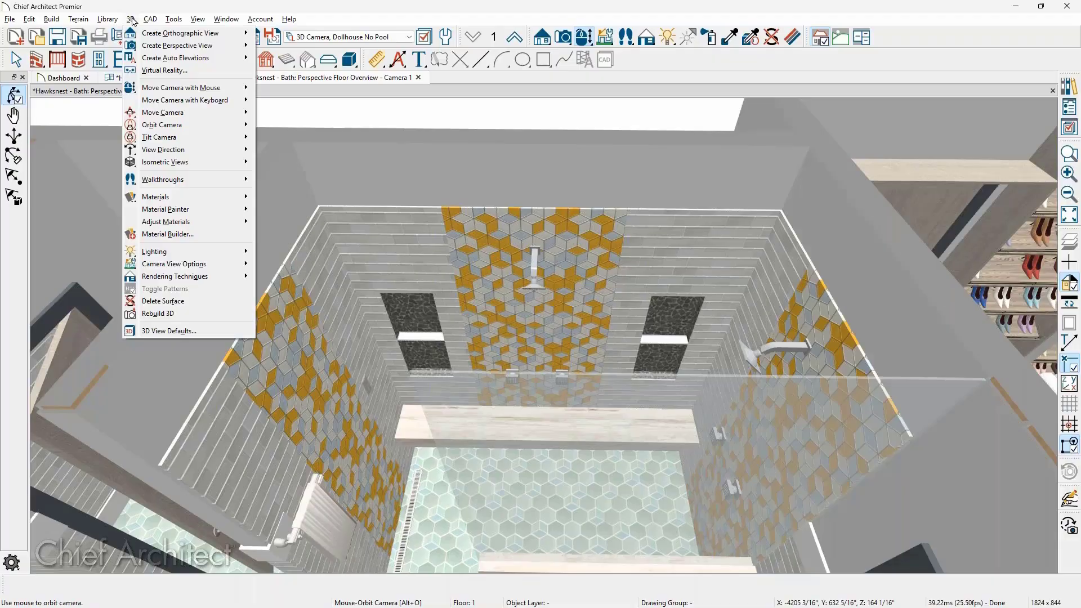
{"action": "left_click", "coordinate": [712, 40]}
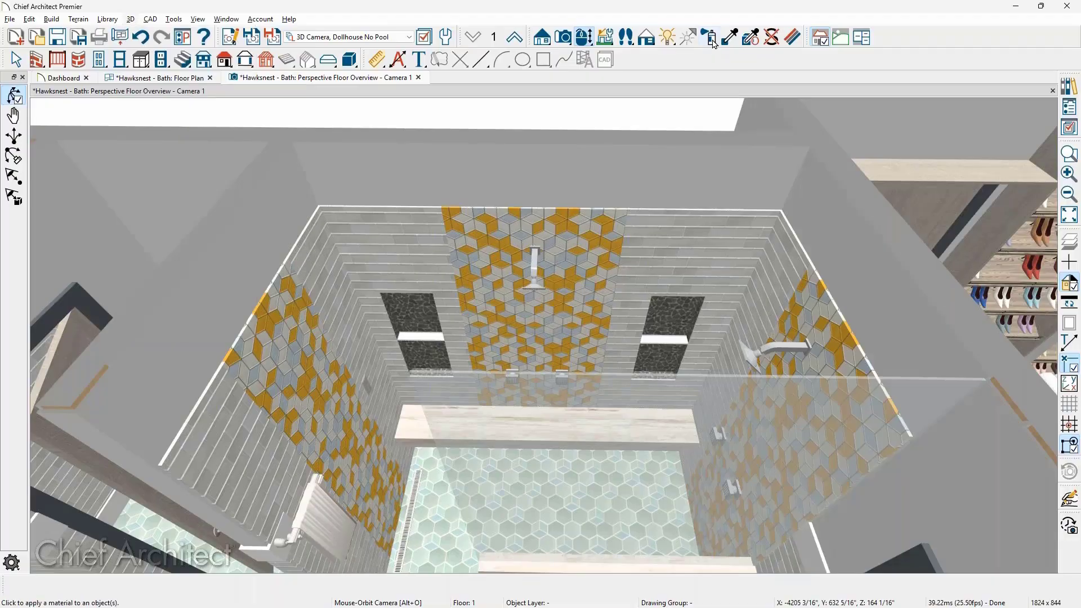
{"action": "left_click_drag", "start_coordinate": [660, 181], "coordinate": [660, 167]}
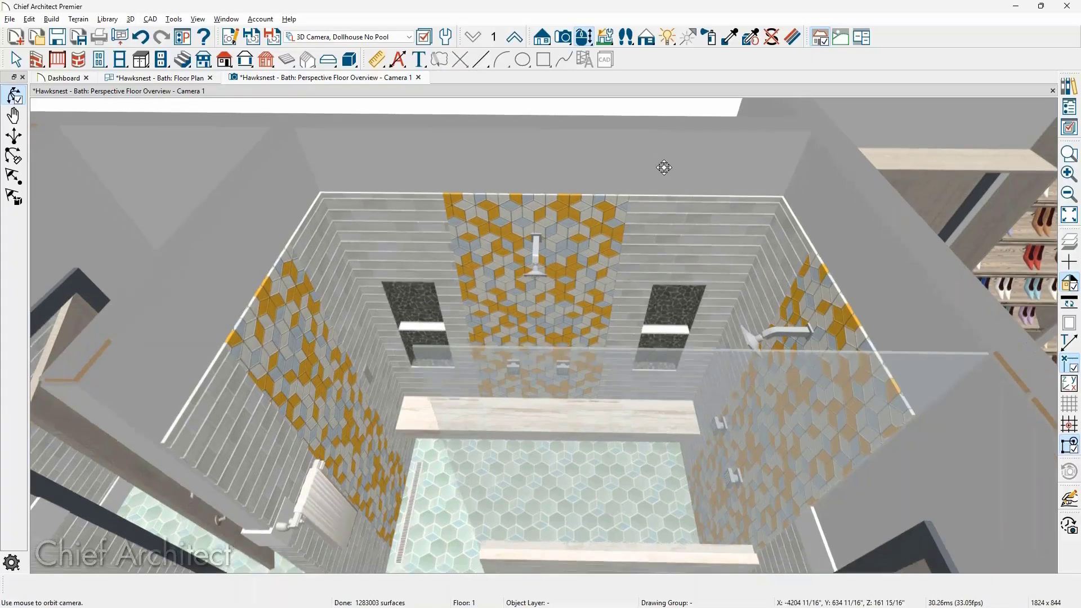
{"action": "scroll", "coordinate": [654, 171], "scroll_direction": "up", "scroll_amount": 2}
{"action": "scroll", "coordinate": [631, 203], "scroll_direction": "up", "scroll_amount": 3}
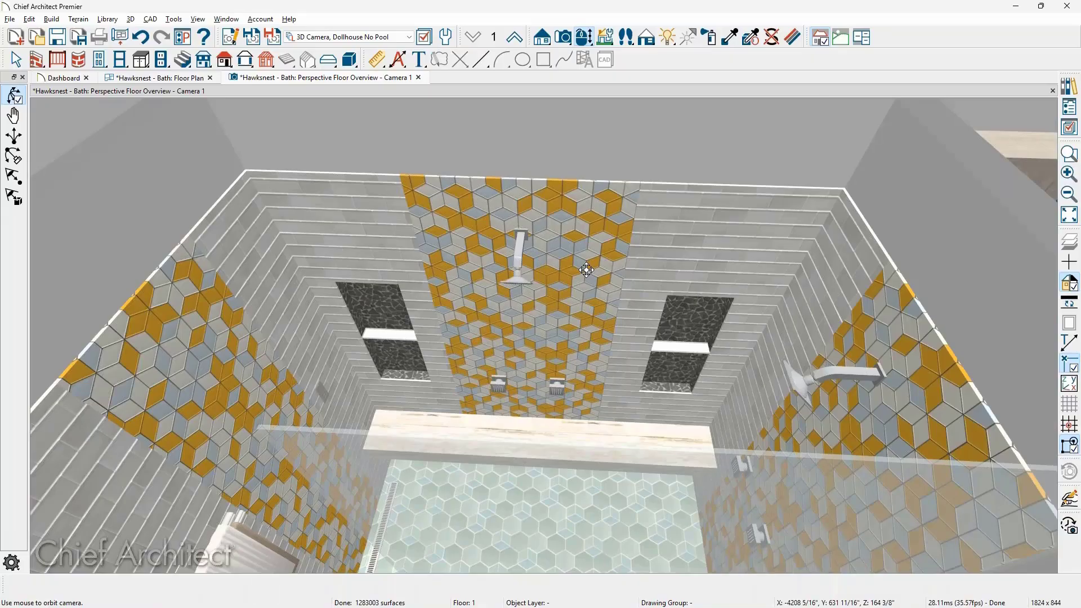
{"action": "left_click", "coordinate": [793, 38]}
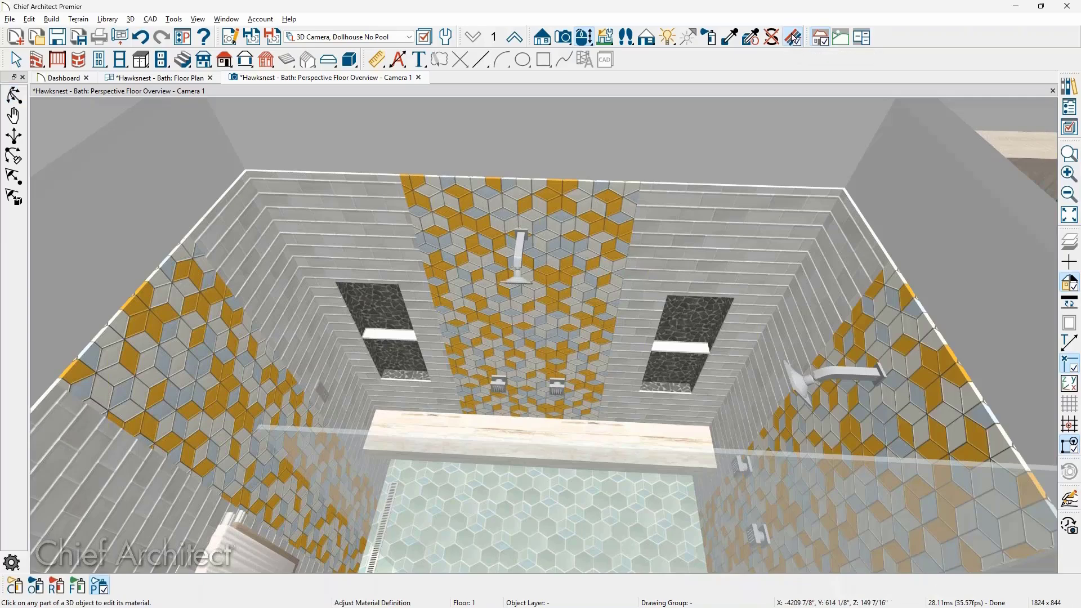
{"action": "left_click", "coordinate": [23, 589]}
{"action": "left_click", "coordinate": [558, 228]}
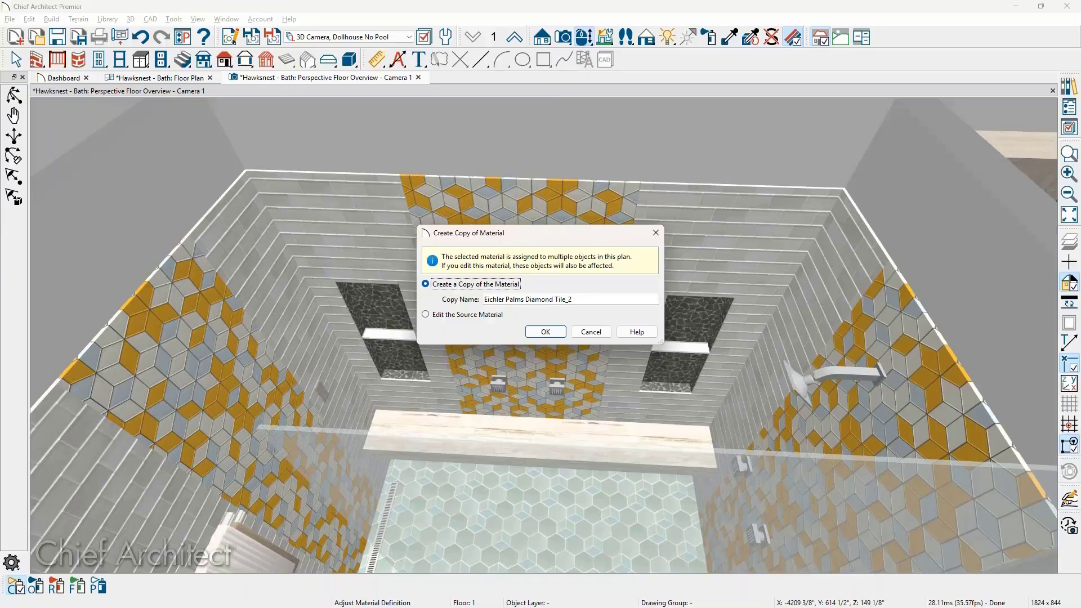
Step: Try to create a material copy named Eichler Palms Diamond Tile_Center, then close its definition without applying it
{"action": "left_click_drag", "start_coordinate": [550, 235], "coordinate": [732, 134]}
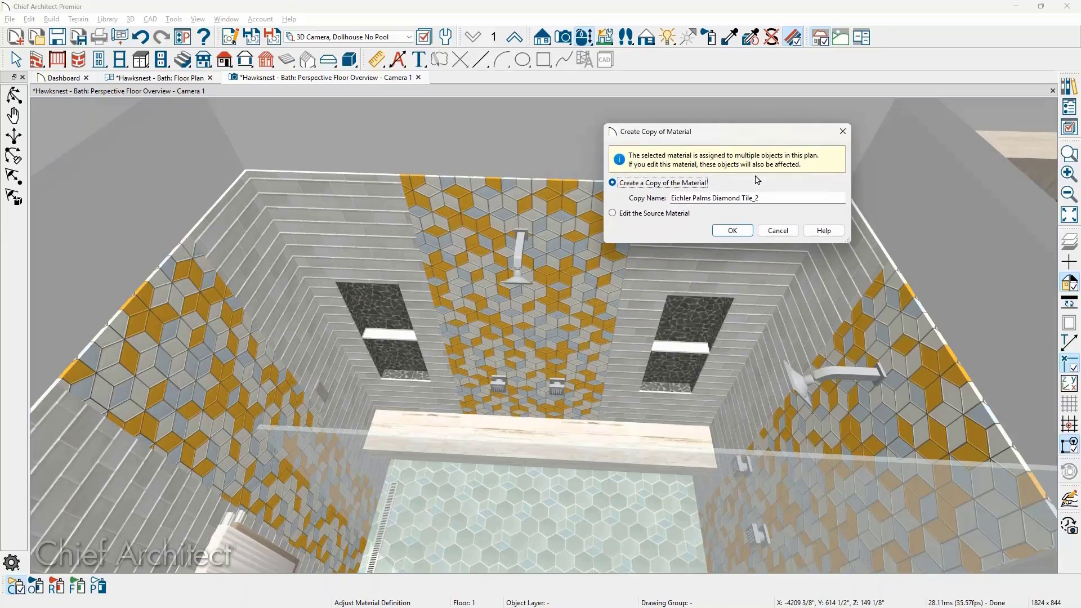
{"action": "left_click", "coordinate": [769, 197]}
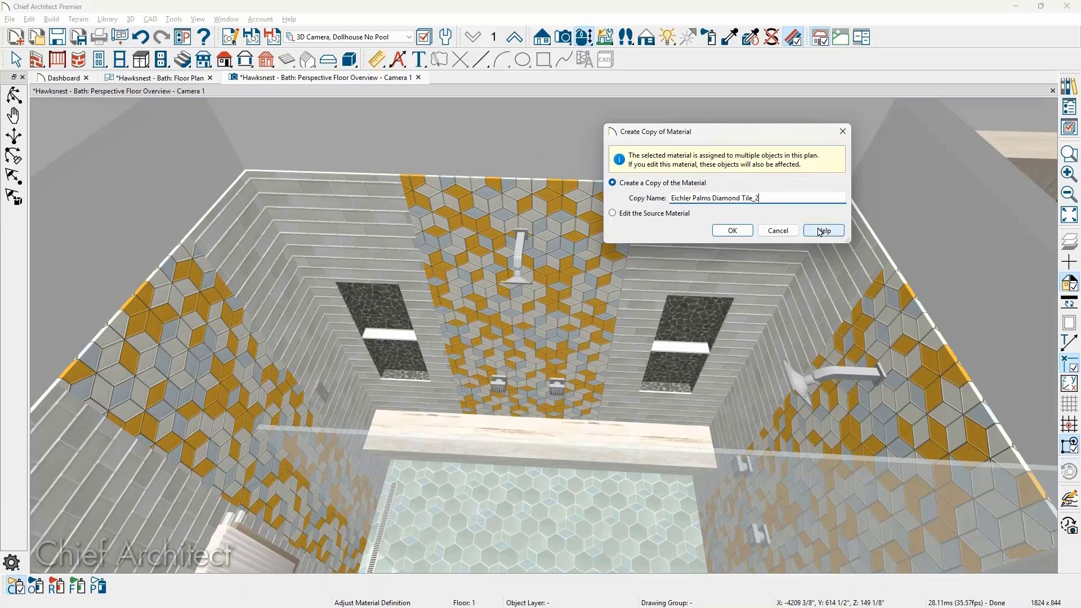
{"action": "type", "text": "Center"}
{"action": "left_click", "coordinate": [741, 230]}
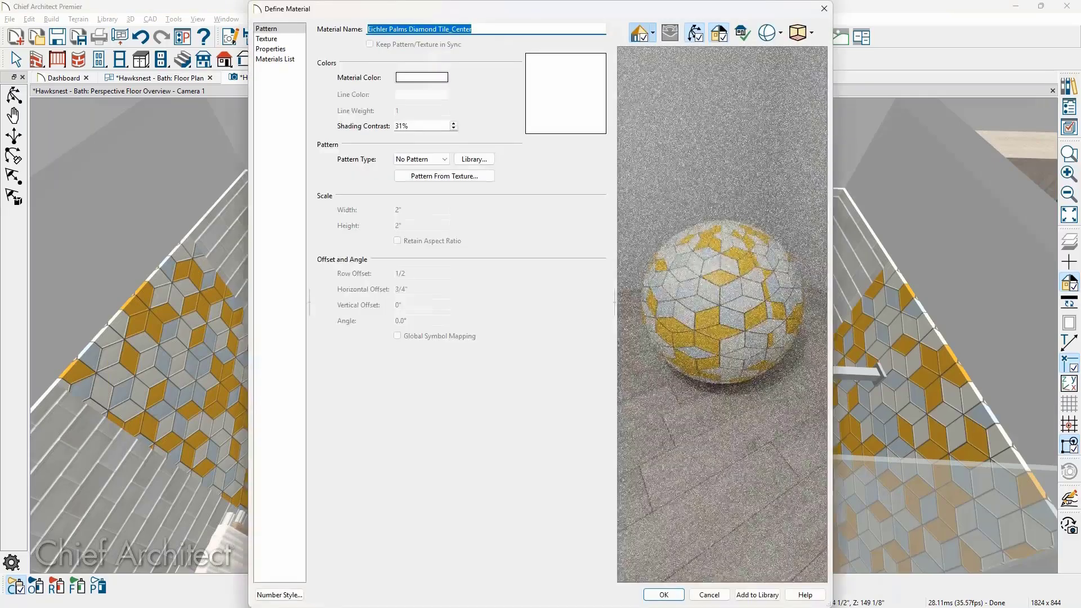
{"action": "left_click", "coordinate": [825, 11]}
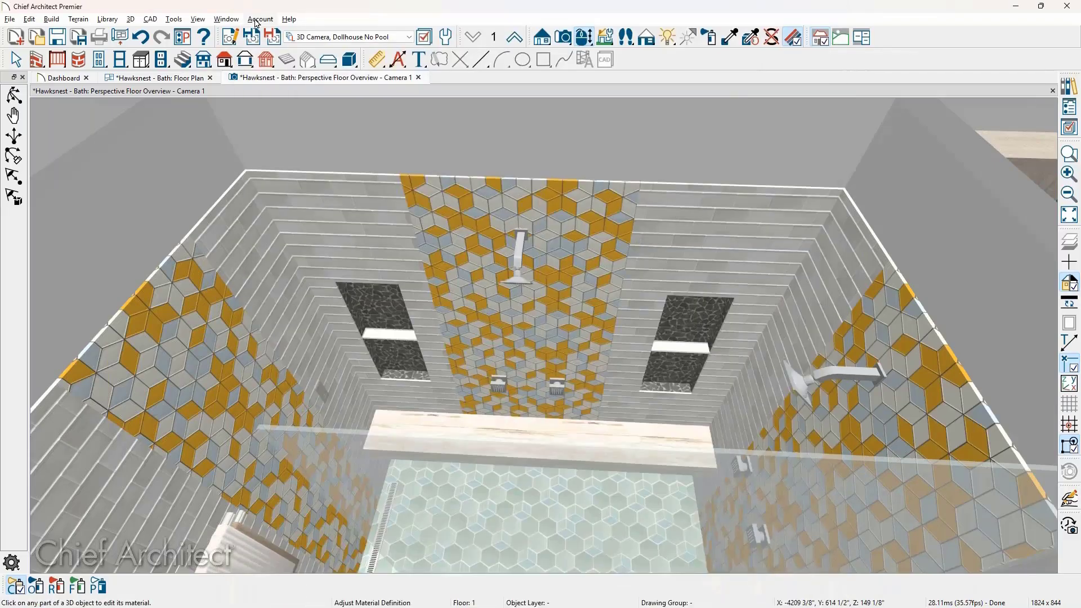
Step: Shift the diamond tile pattern on all shower walls with the Interactive Material Editor by editing the source material
{"action": "left_click", "coordinate": [130, 19]}
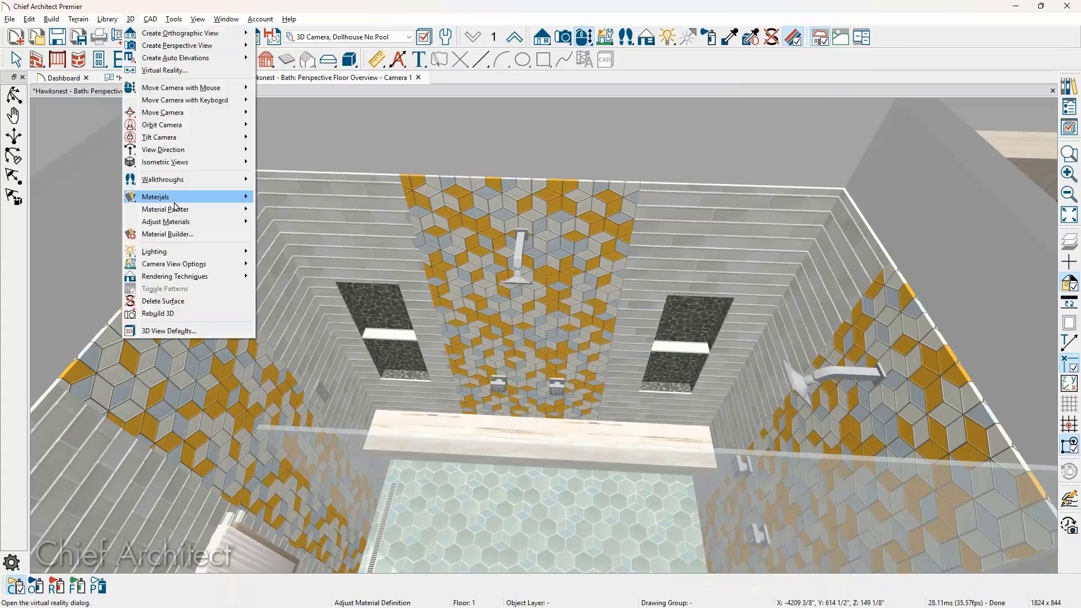
{"action": "mouse_move", "coordinate": [181, 197]}
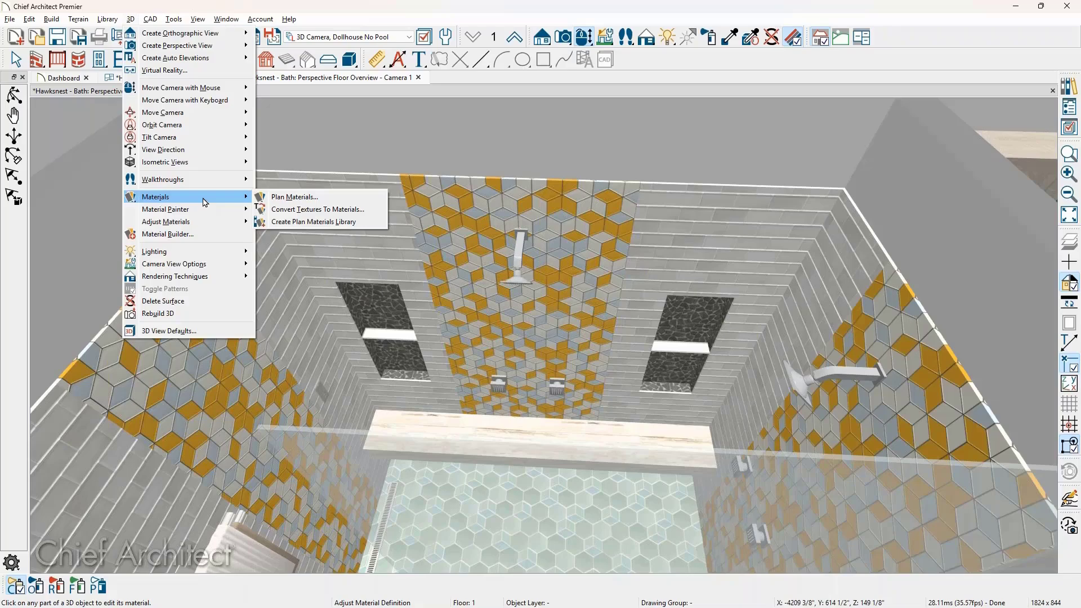
{"action": "left_click", "coordinate": [174, 19]}
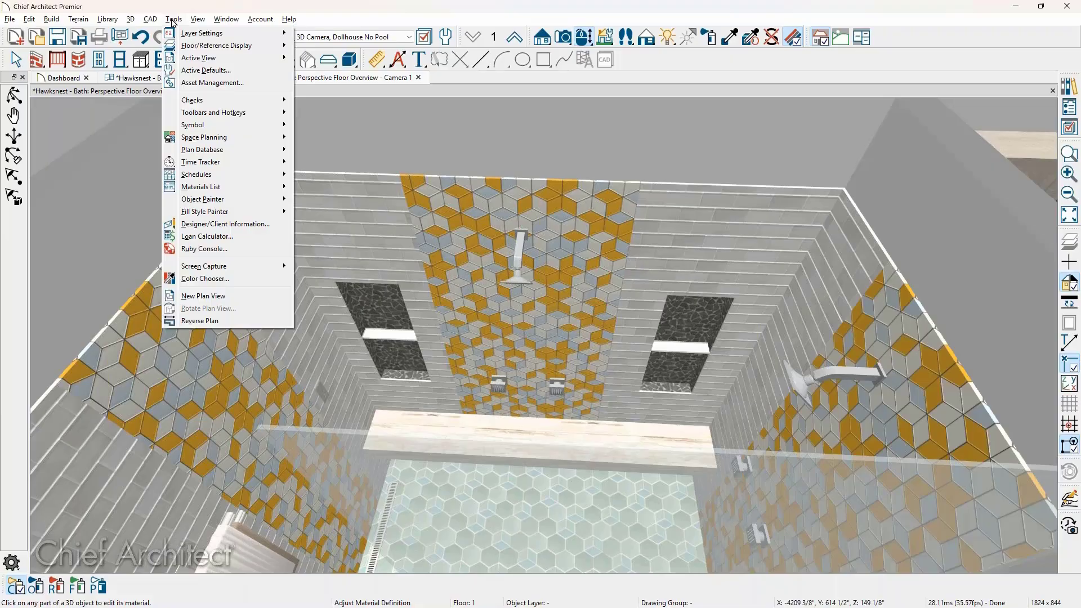
{"action": "left_click", "coordinate": [130, 19]}
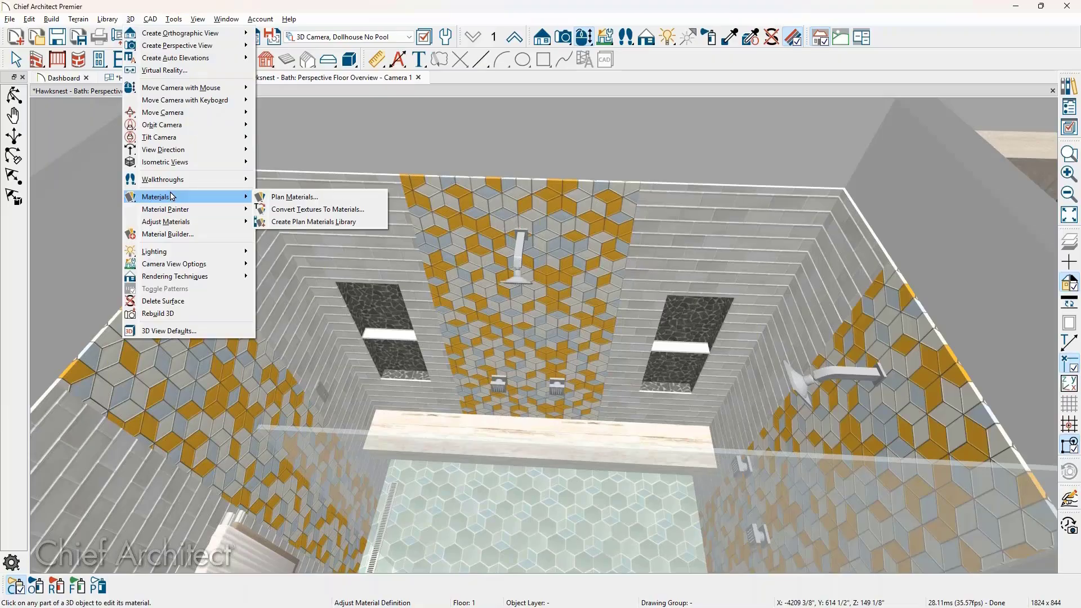
{"action": "mouse_move", "coordinate": [175, 222]}
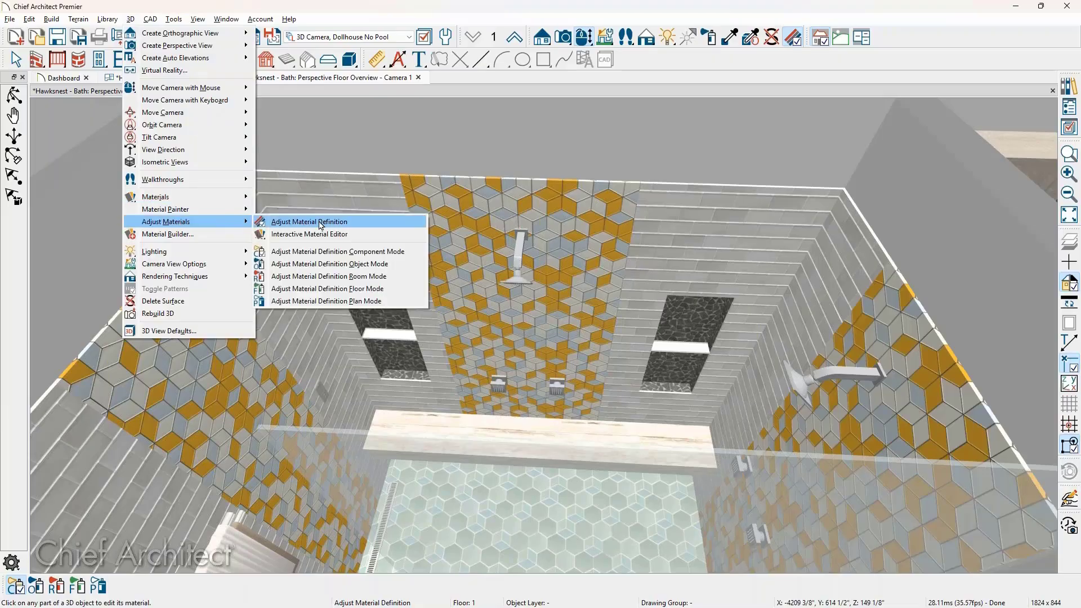
{"action": "left_click", "coordinate": [368, 235]}
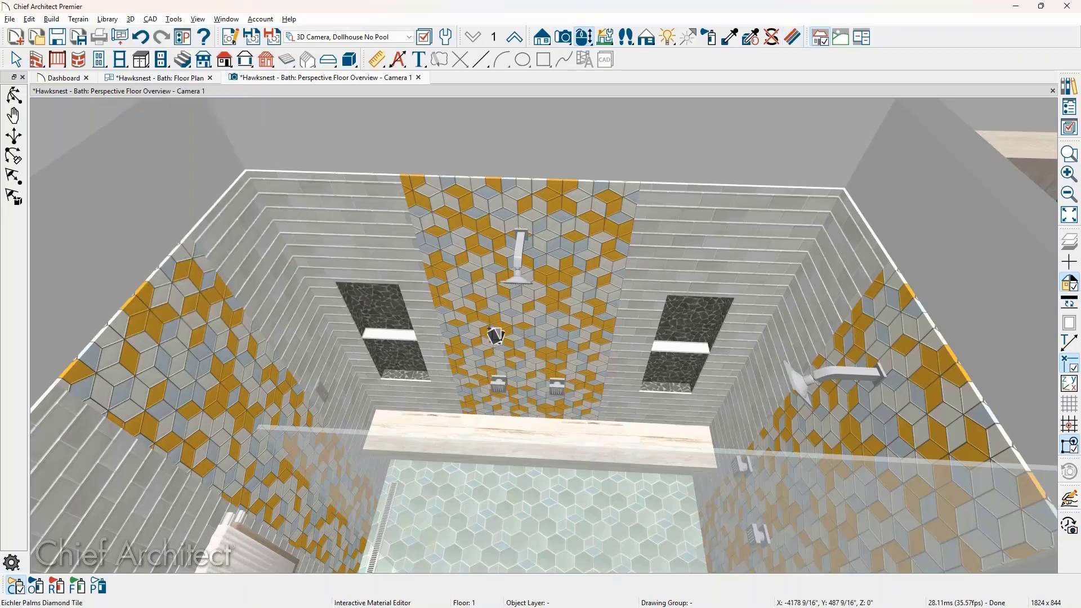
{"action": "left_click", "coordinate": [558, 324]}
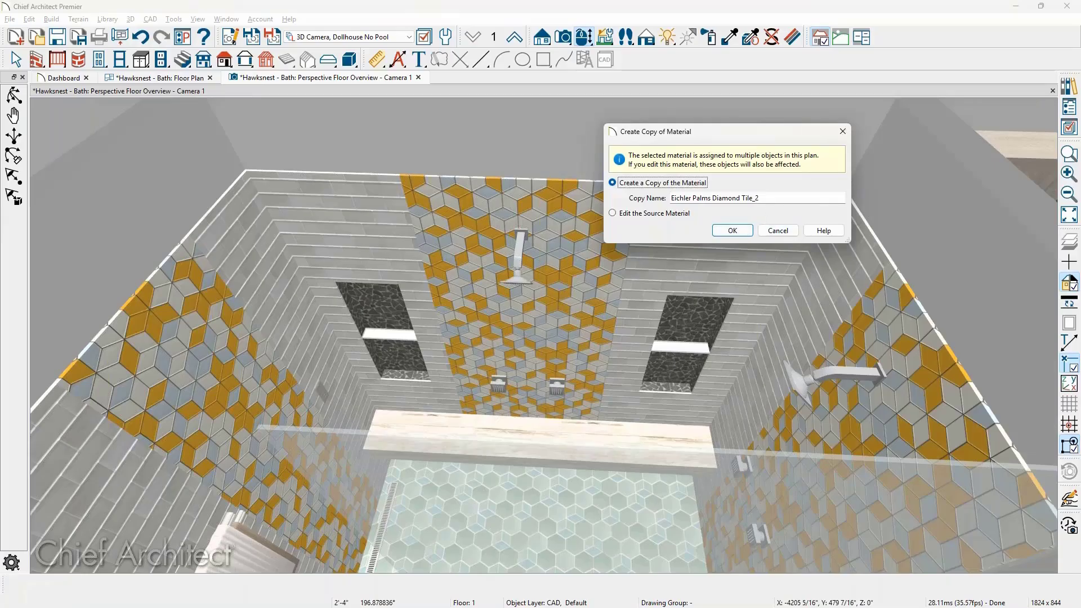
{"action": "left_click", "coordinate": [640, 213]}
{"action": "left_click", "coordinate": [731, 232]}
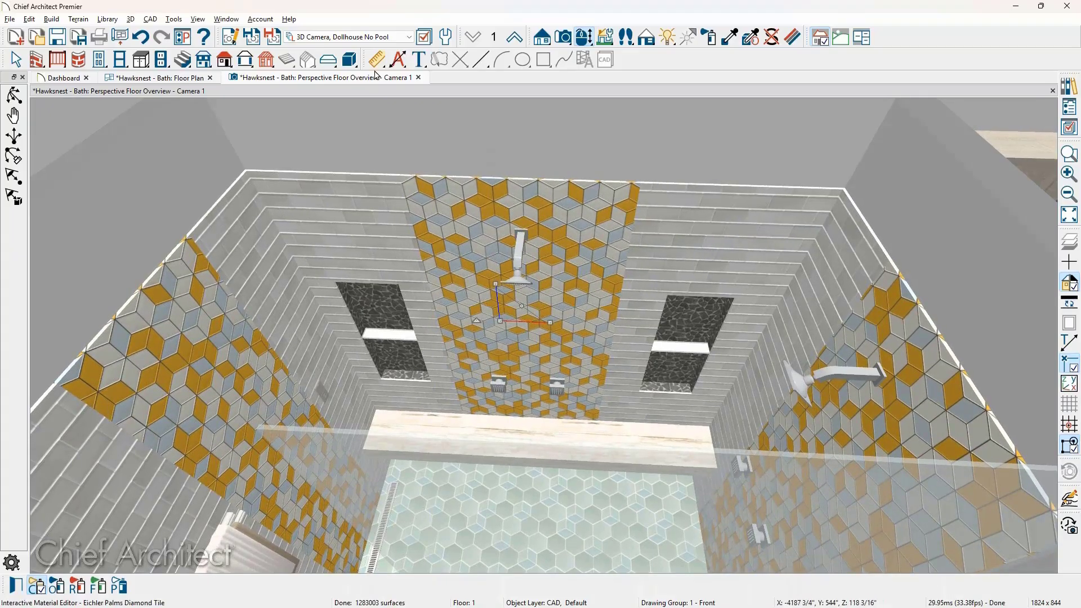
{"action": "key", "text": "Escape"}
{"action": "key", "text": "Escape"}
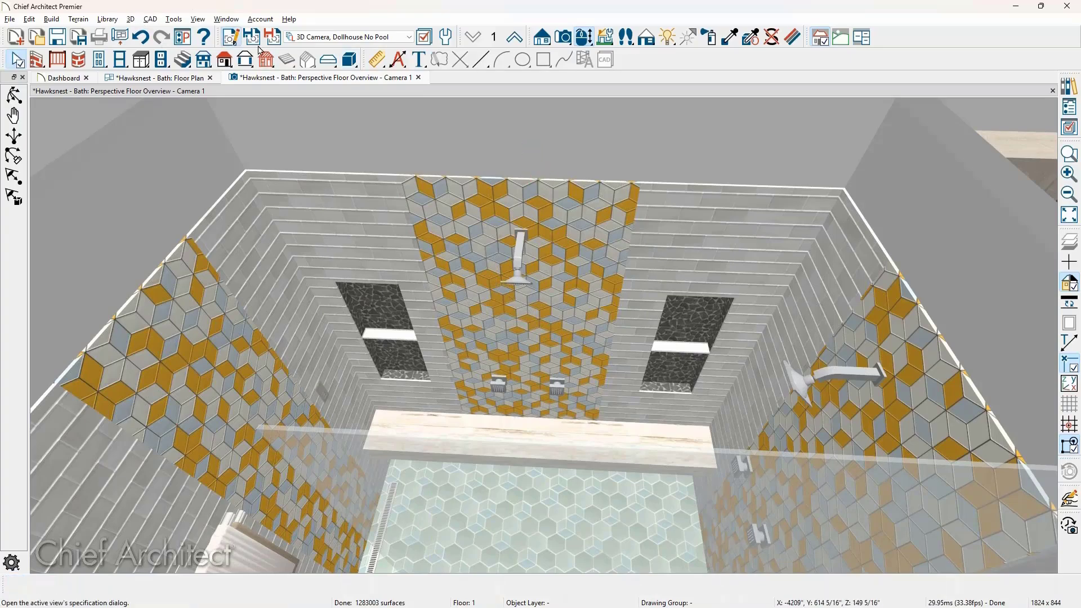
{"action": "left_click", "coordinate": [231, 37]}
{"action": "key", "text": "Escape"}
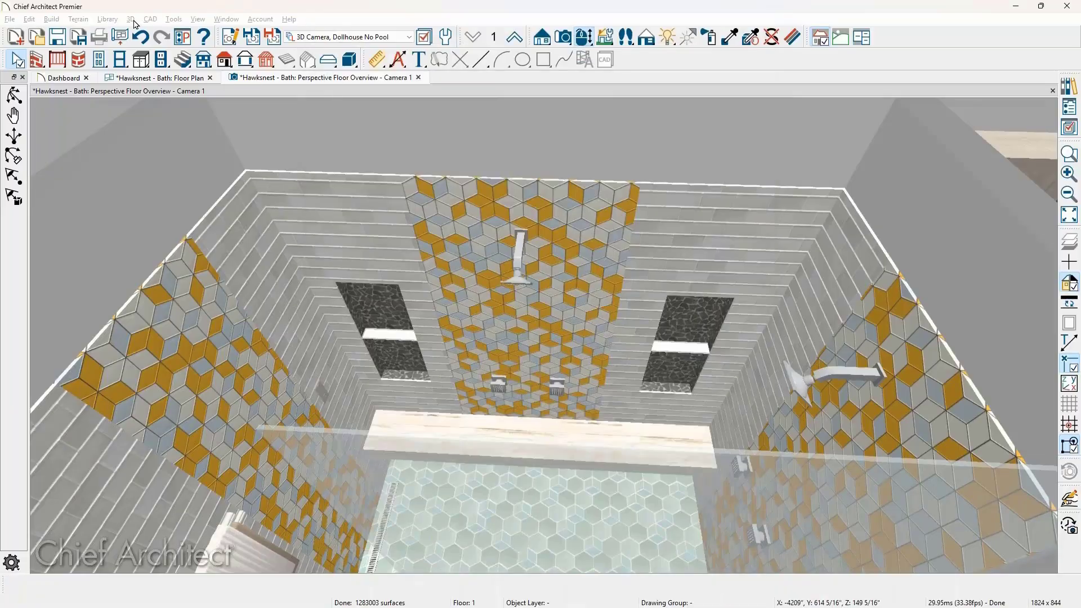
Step: Start the Interactive Material Editor in component mode on the back wall's diamond tile, creating a copy named Eichler Palms Diamond Tile_2
{"action": "left_click", "coordinate": [130, 19]}
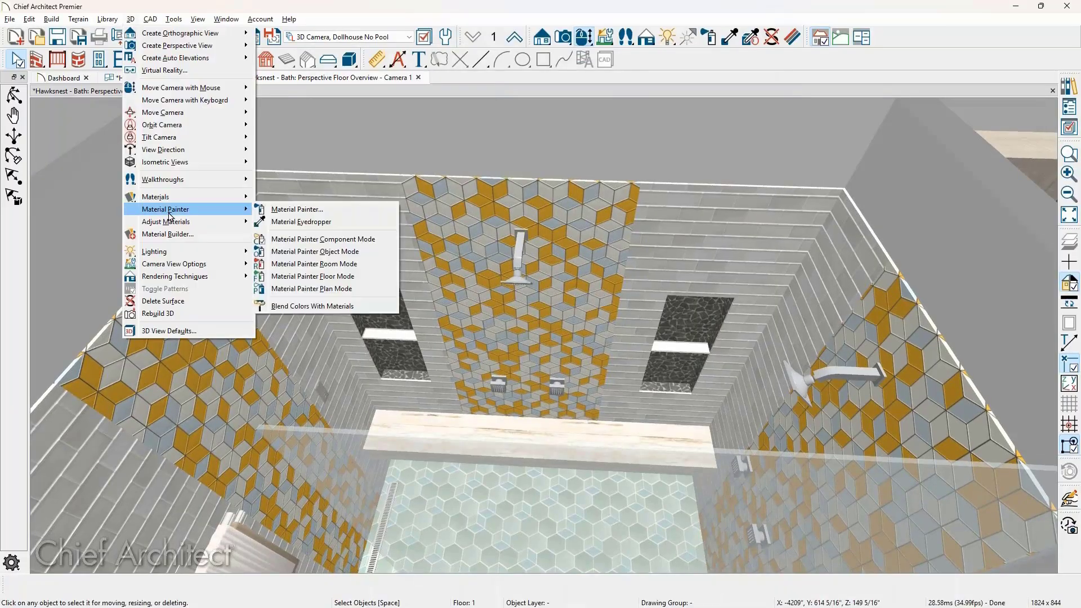
{"action": "mouse_move", "coordinate": [178, 229]}
{"action": "left_click", "coordinate": [304, 222]}
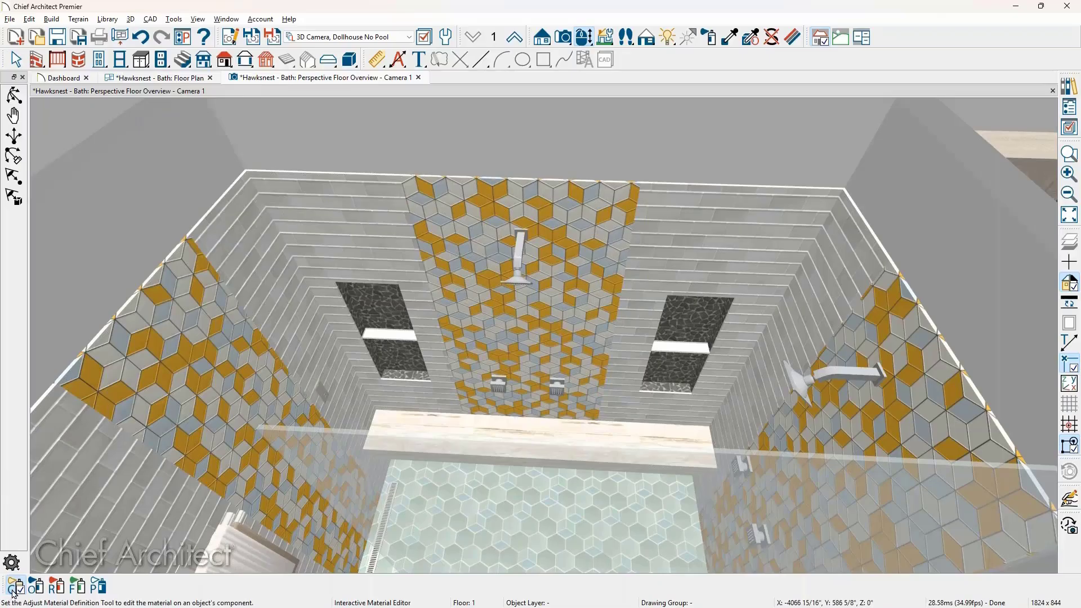
{"action": "left_click", "coordinate": [13, 589]}
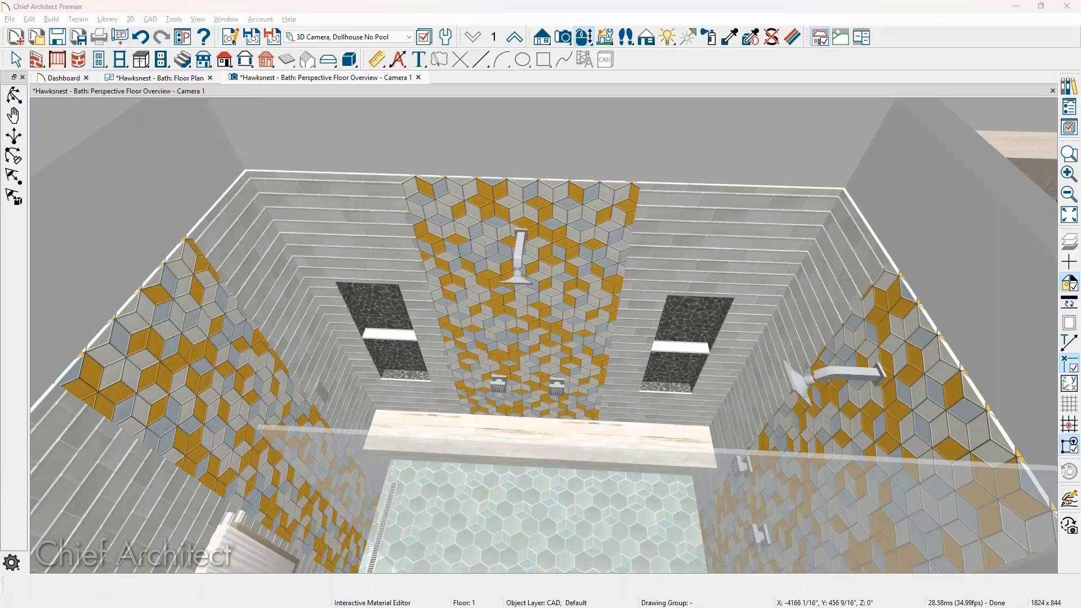
{"action": "left_click", "coordinate": [783, 216]}
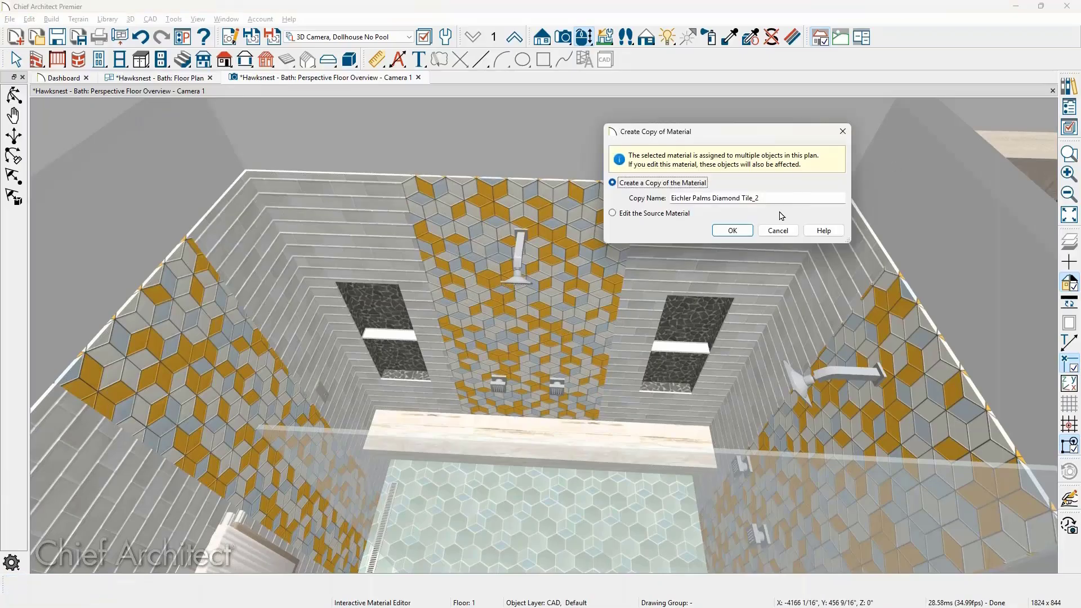
{"action": "left_click", "coordinate": [744, 231]}
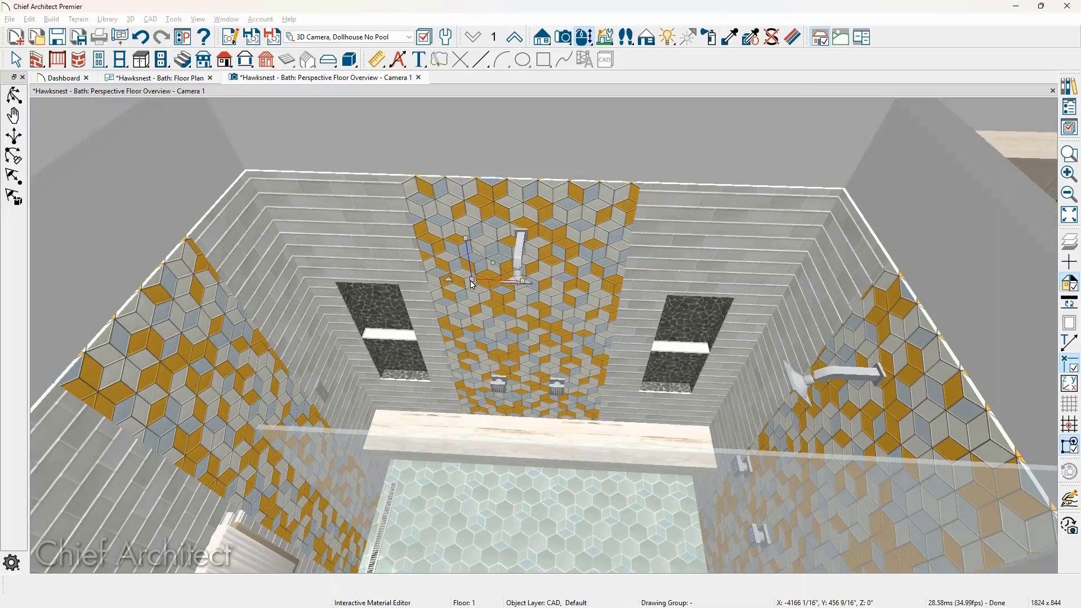
Step: Reposition the copied tile pattern on the back wall so its origin sits just beside the shower head
{"action": "left_click", "coordinate": [472, 283]}
{"action": "left_click_drag", "start_coordinate": [472, 284], "coordinate": [540, 291]}
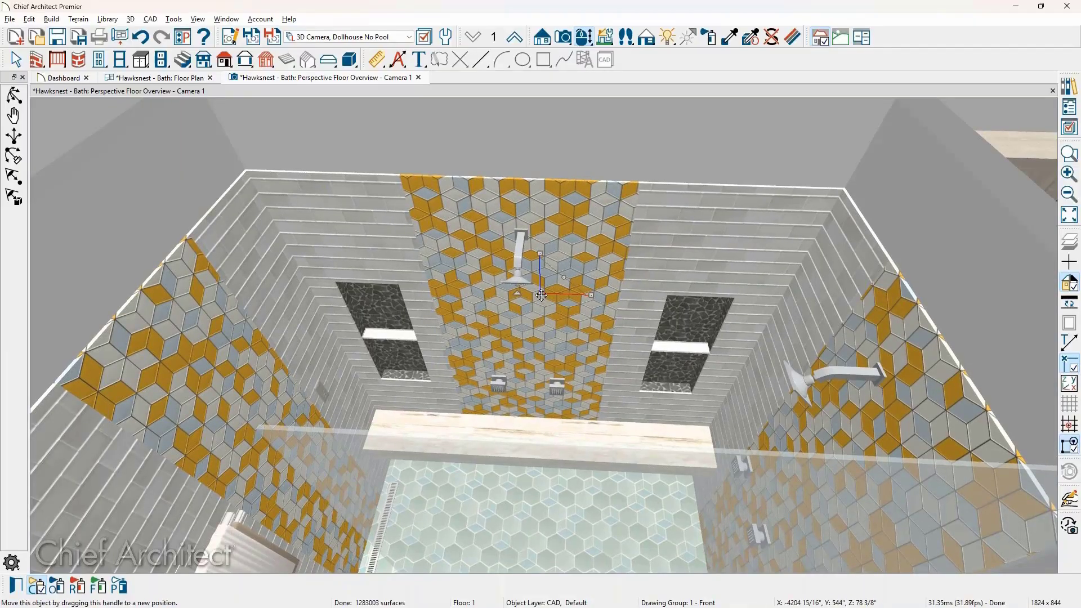
{"action": "mouse_move", "coordinate": [541, 294]}
{"action": "left_mouse_down"}
{"action": "mouse_move", "coordinate": [488, 274]}
{"action": "mouse_move", "coordinate": [531, 283]}
{"action": "left_mouse_up"}
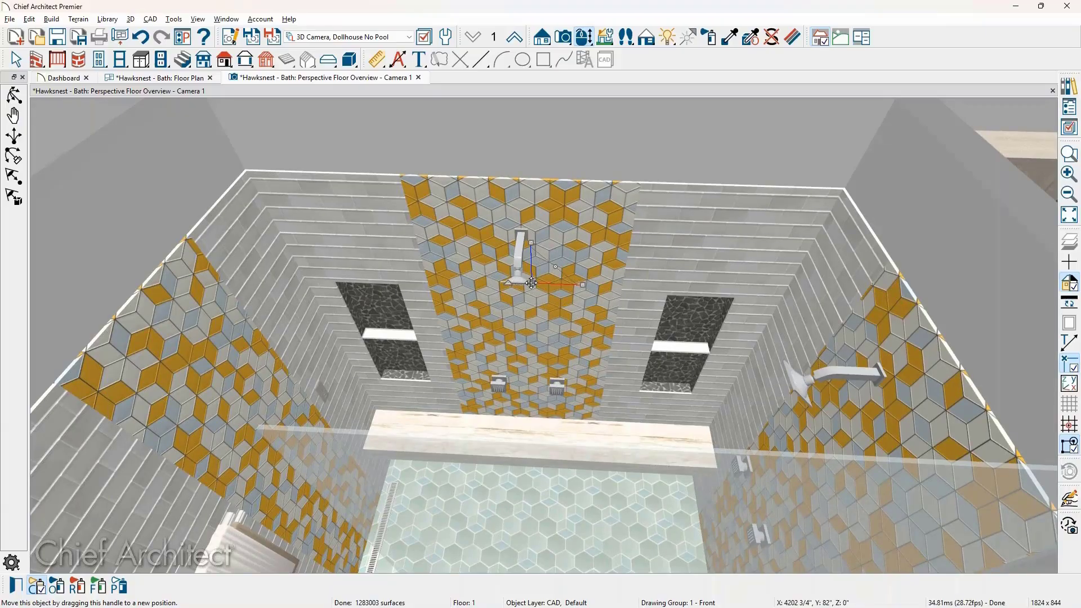
Step: Open the Material Builder with the Chief Architect Tile Builder and place its dialog clear of the shower's side wall
{"action": "left_click", "coordinate": [131, 21]}
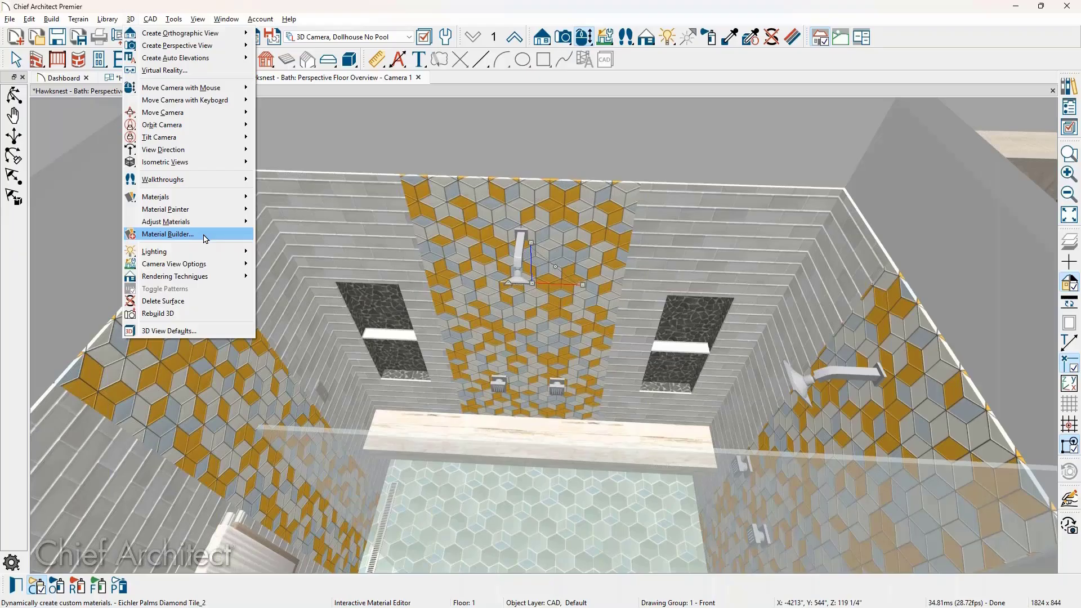
{"action": "left_click", "coordinate": [169, 234]}
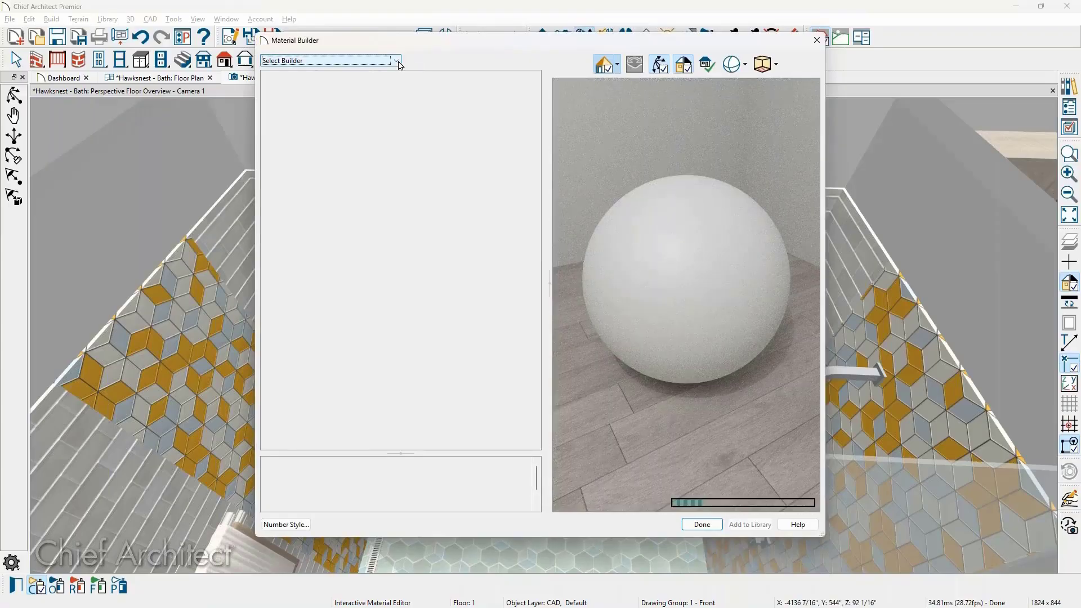
{"action": "left_click", "coordinate": [372, 60]}
{"action": "left_click", "coordinate": [377, 93]}
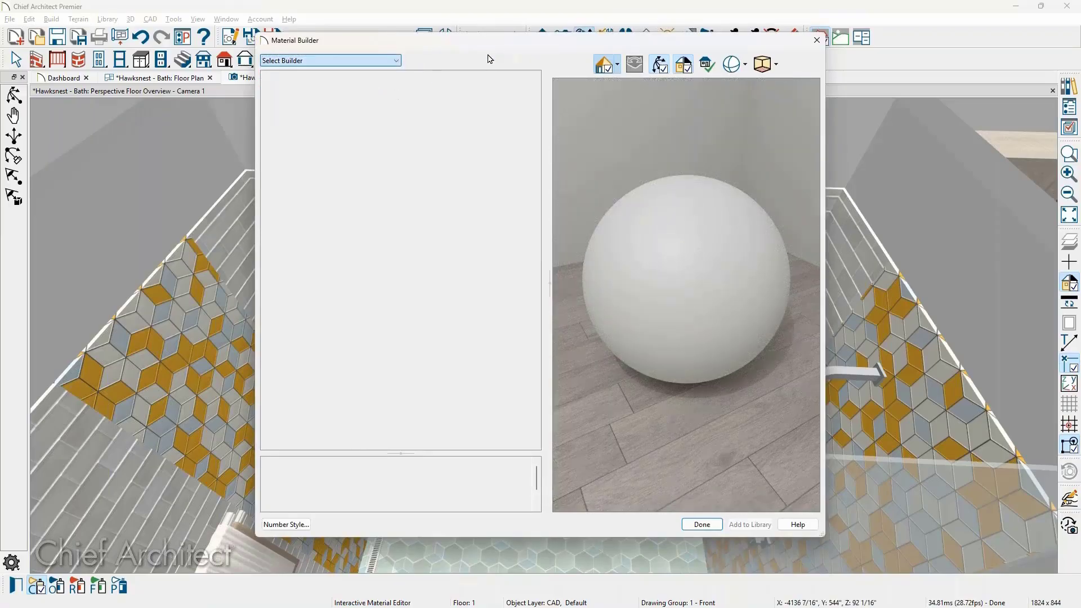
{"action": "left_click_drag", "start_coordinate": [490, 46], "coordinate": [744, 64]}
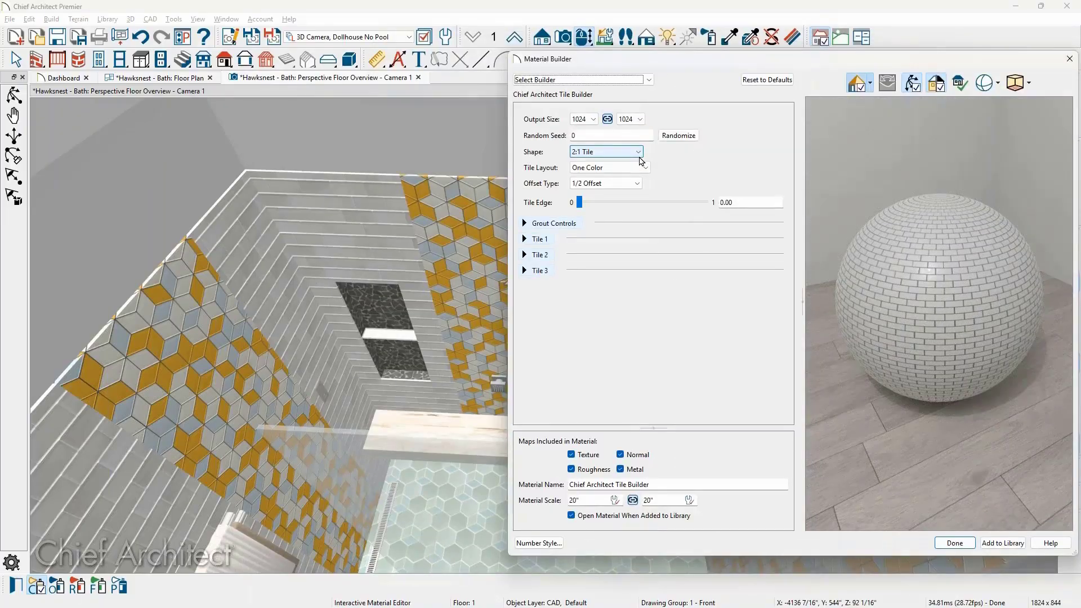
Step: Set the tile material's output size to 2048 by 2048
{"action": "left_click", "coordinate": [592, 120]}
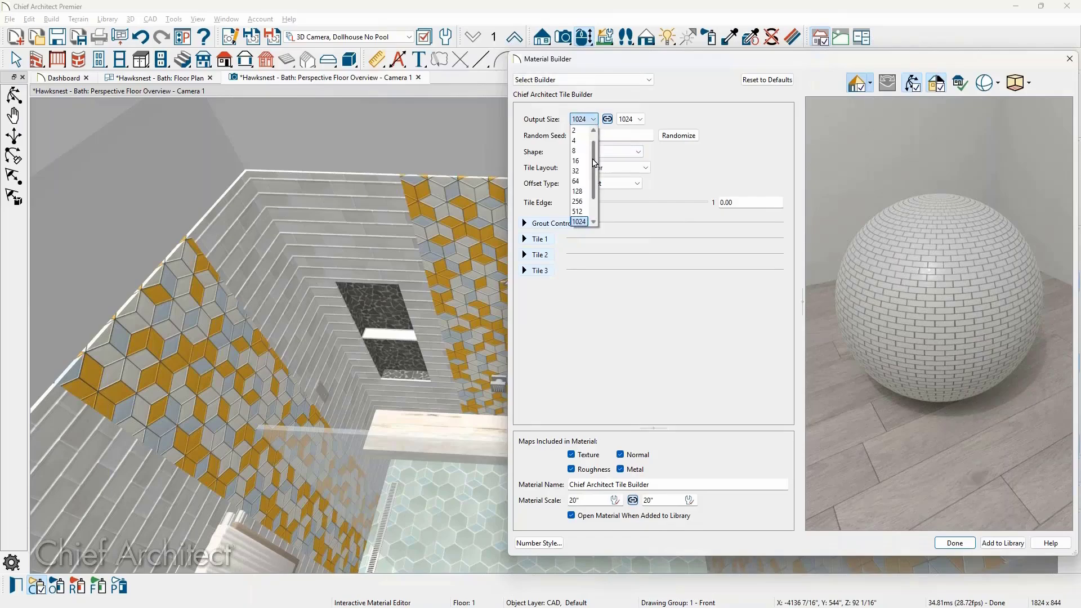
{"action": "scroll", "coordinate": [586, 204], "scroll_direction": "down", "scroll_amount": 1}
{"action": "left_click", "coordinate": [586, 201]}
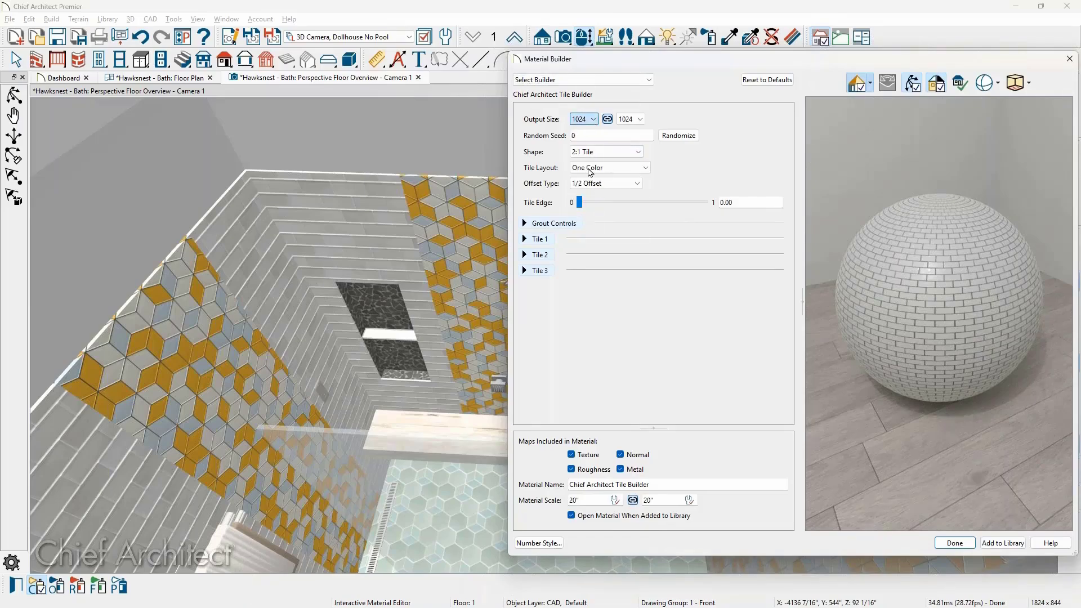
Step: Set the tile shape to 3:1 Tile with a 1/3 Offset
{"action": "left_click", "coordinate": [615, 157]}
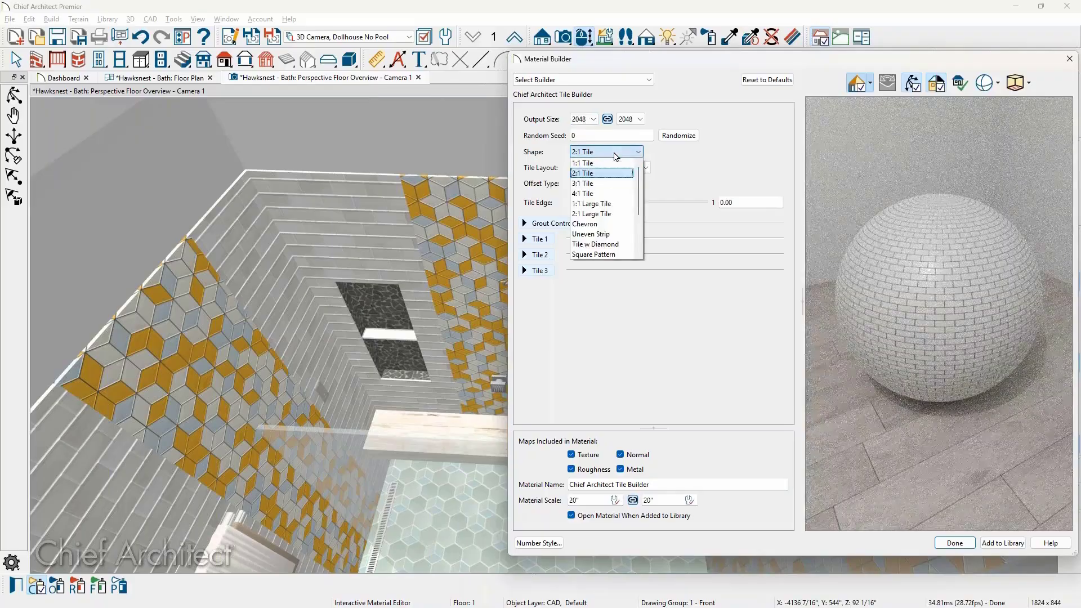
{"action": "left_click", "coordinate": [611, 172]}
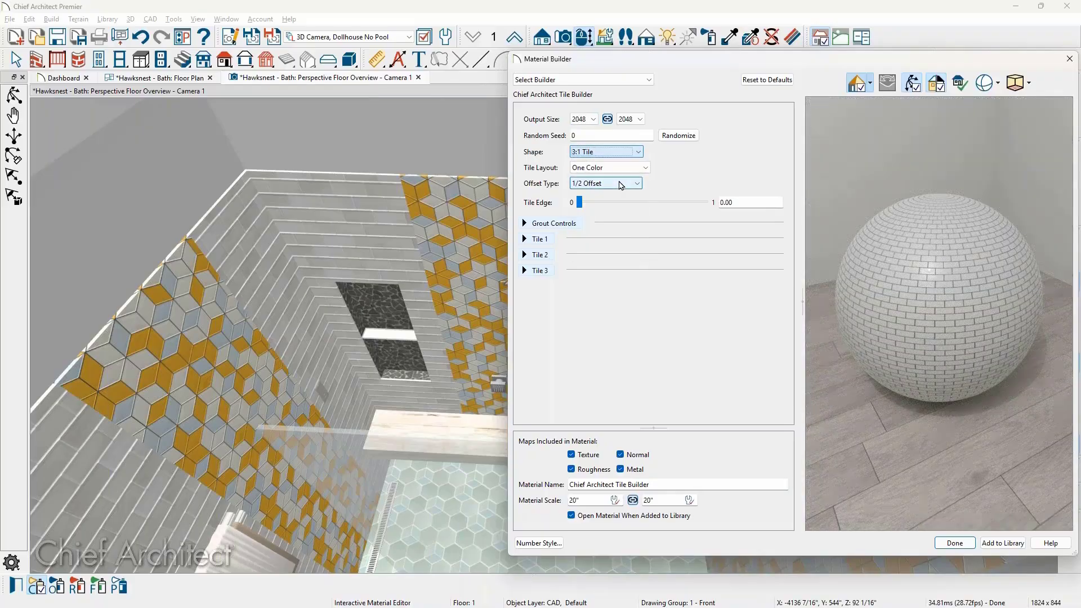
{"action": "key", "text": "Down"}
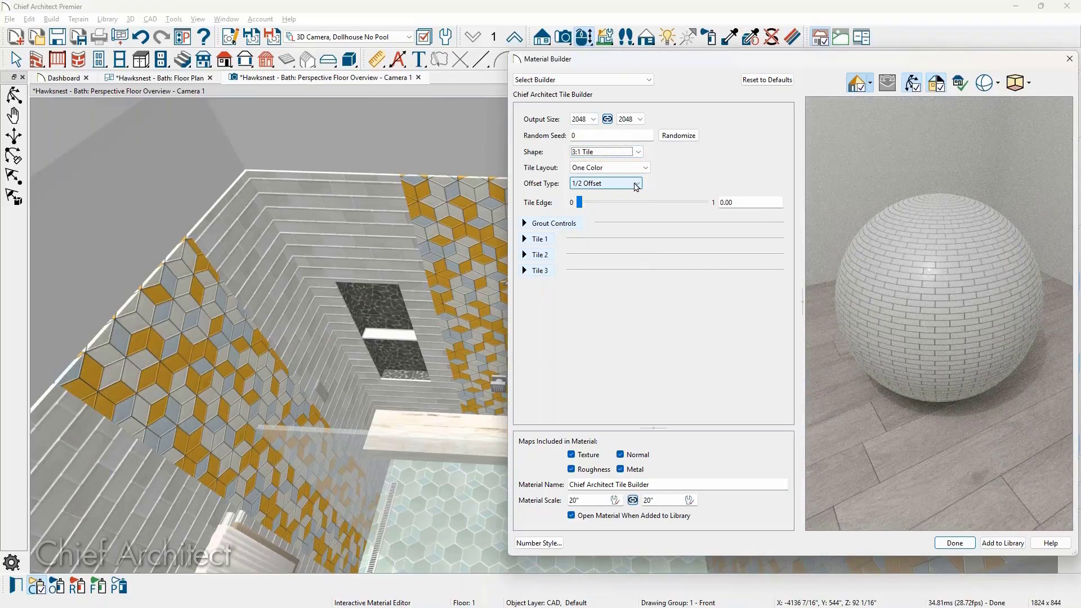
{"action": "left_click", "coordinate": [635, 184]}
{"action": "left_click", "coordinate": [592, 209]}
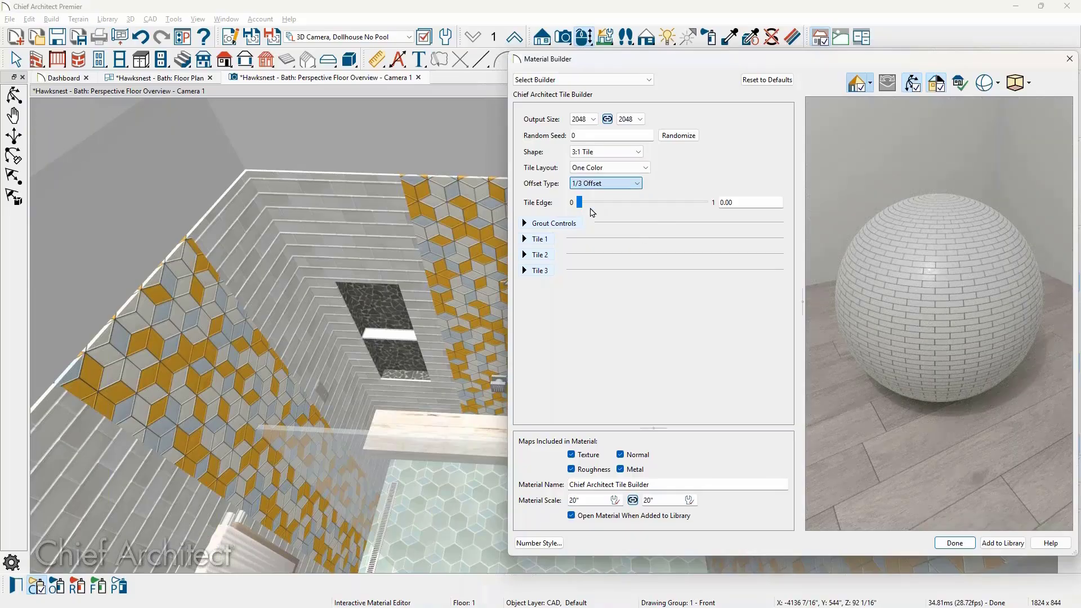
Step: Change the tile shape to 1:1 Tile
{"action": "left_click", "coordinate": [623, 158]}
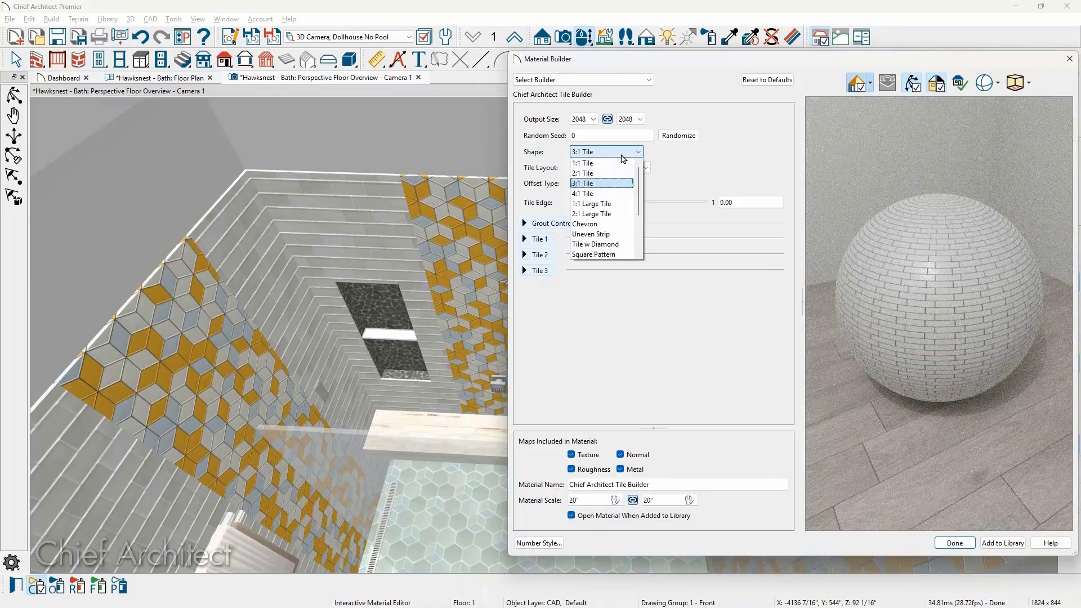
{"action": "left_click", "coordinate": [621, 156]}
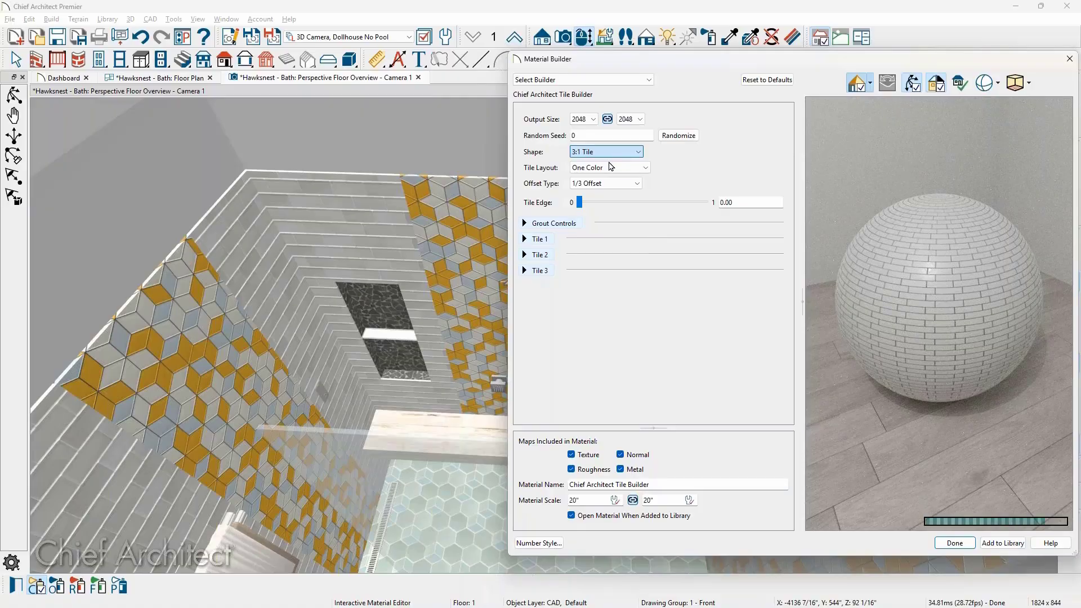
{"action": "scroll", "coordinate": [936, 302], "scroll_direction": "up", "scroll_amount": 3}
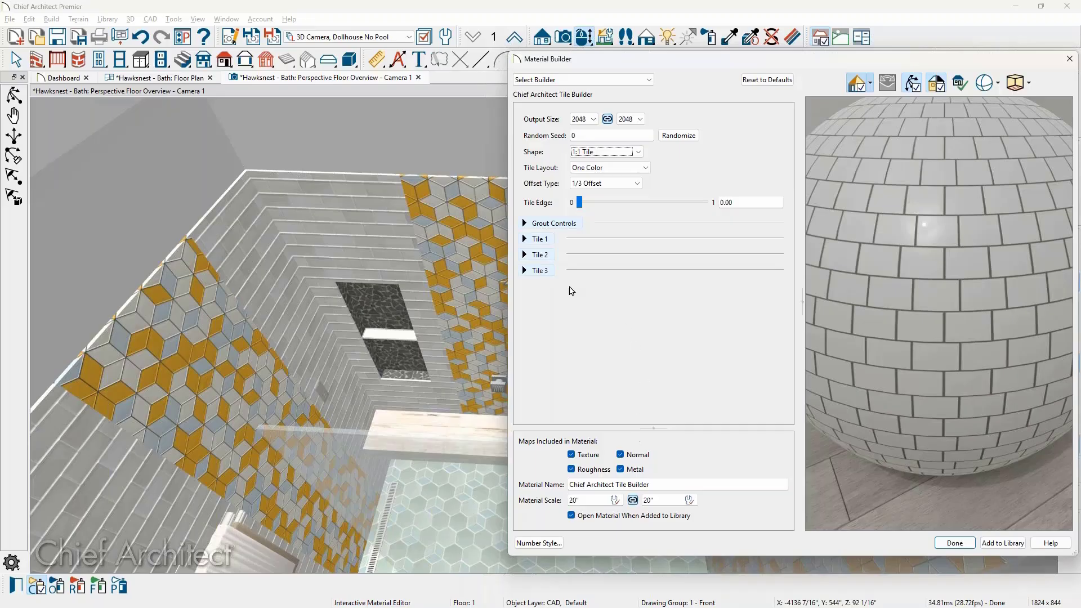
Step: Review the Tile 1 material choices and set the Tile 1 material to Image Input - Adjustable Color
{"action": "left_click", "coordinate": [525, 240]}
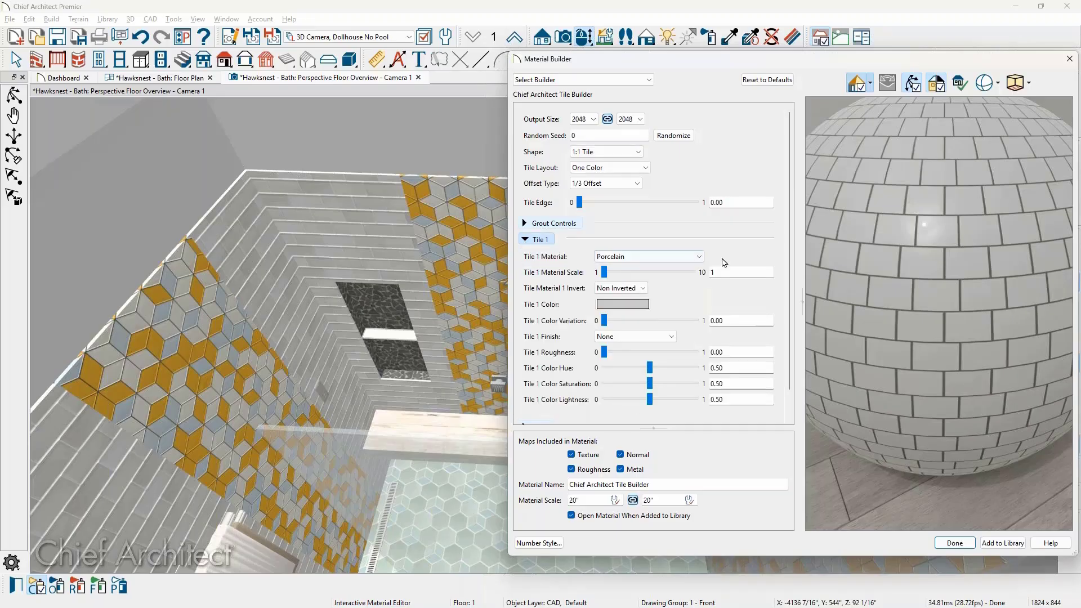
{"action": "left_click", "coordinate": [700, 257]}
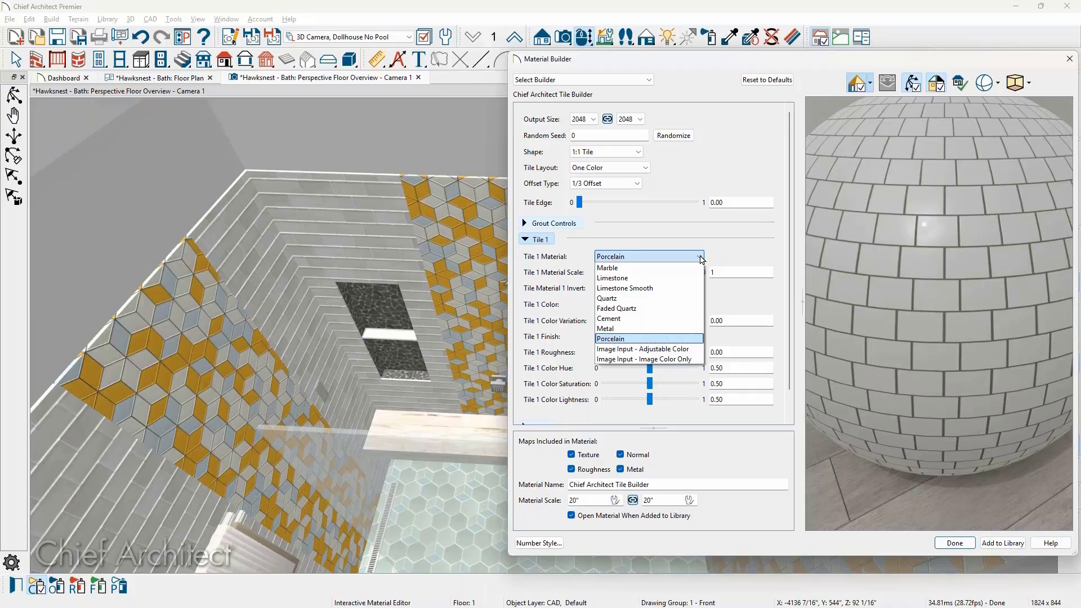
{"action": "left_click", "coordinate": [727, 249]}
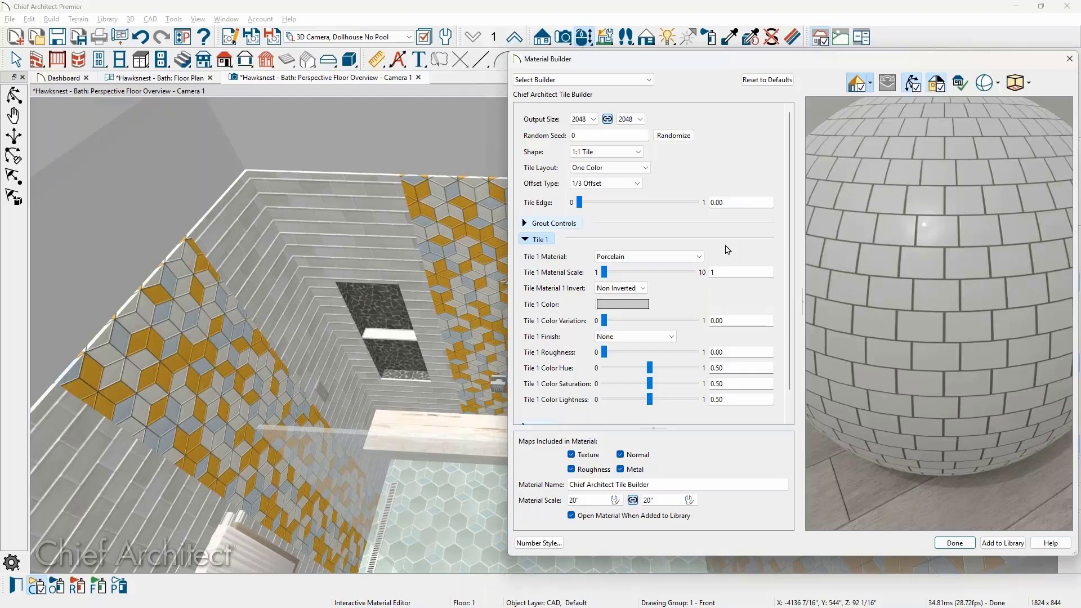
{"action": "left_click", "coordinate": [700, 258]}
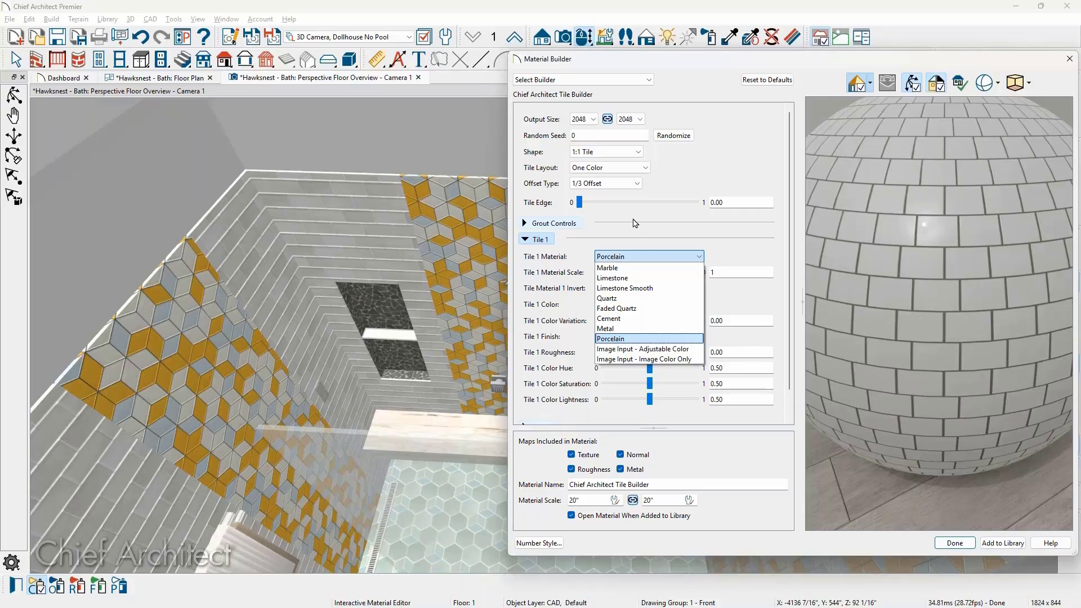
{"action": "left_click", "coordinate": [690, 351]}
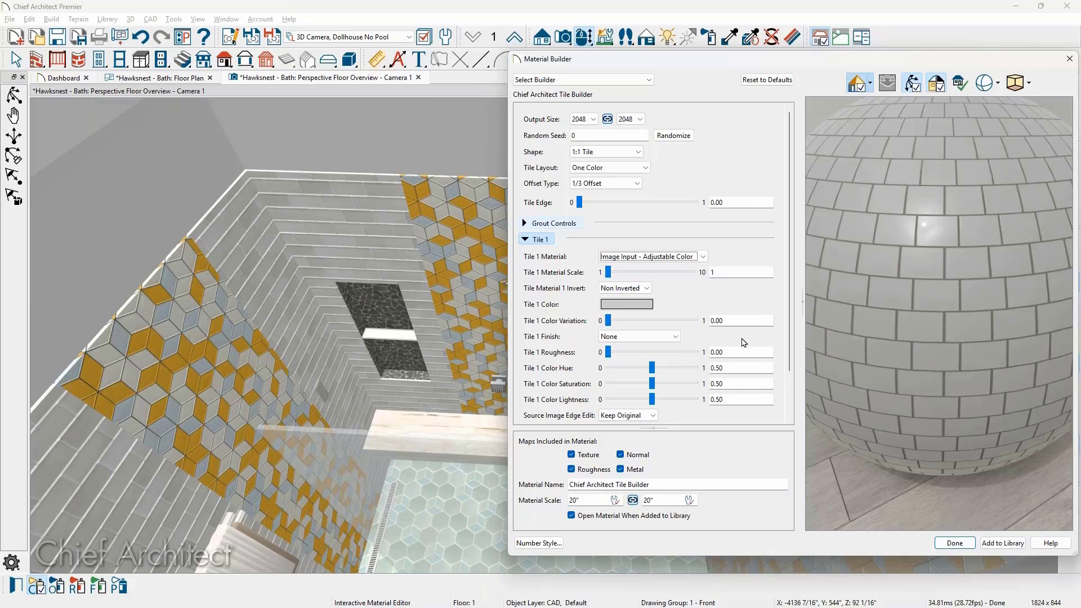
Step: Check the other Tile 1 material options, keeping Image Input - Adjustable Color selected
{"action": "left_click", "coordinate": [704, 258]}
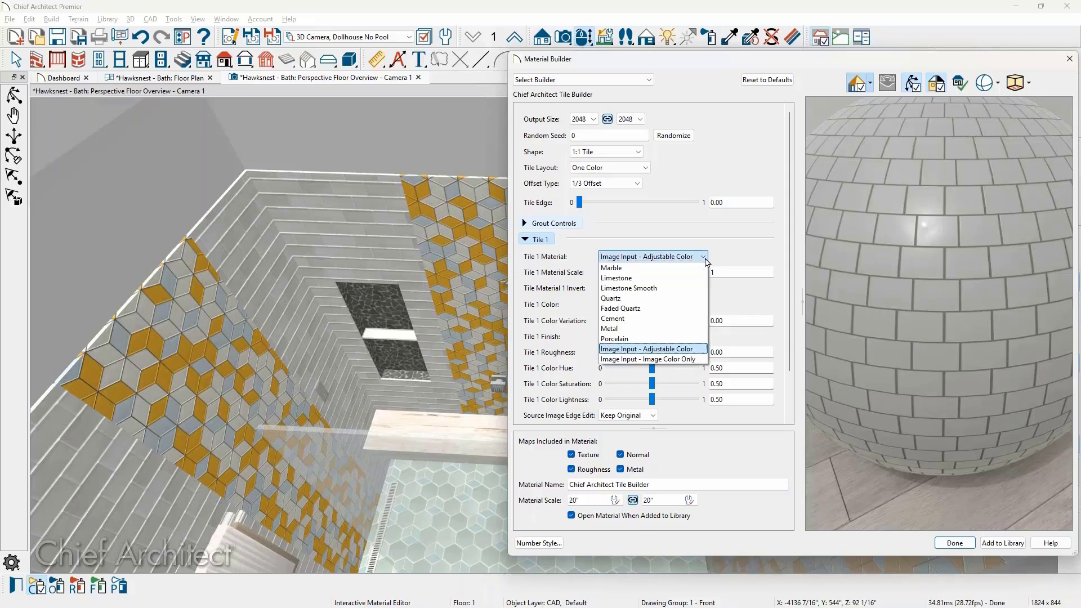
{"action": "left_click", "coordinate": [746, 253]}
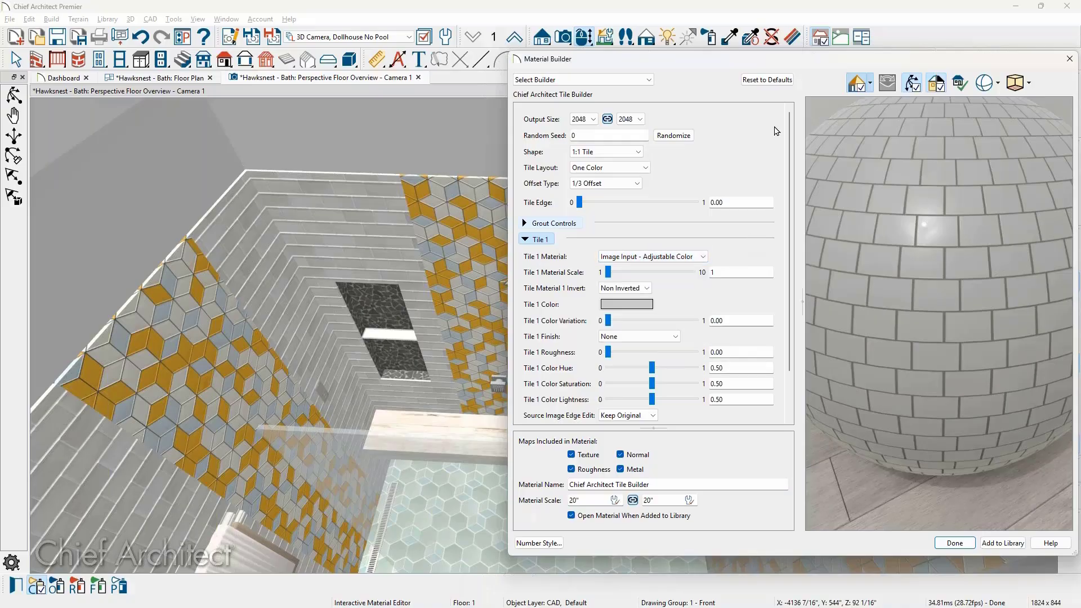
{"action": "left_click", "coordinate": [886, 136]}
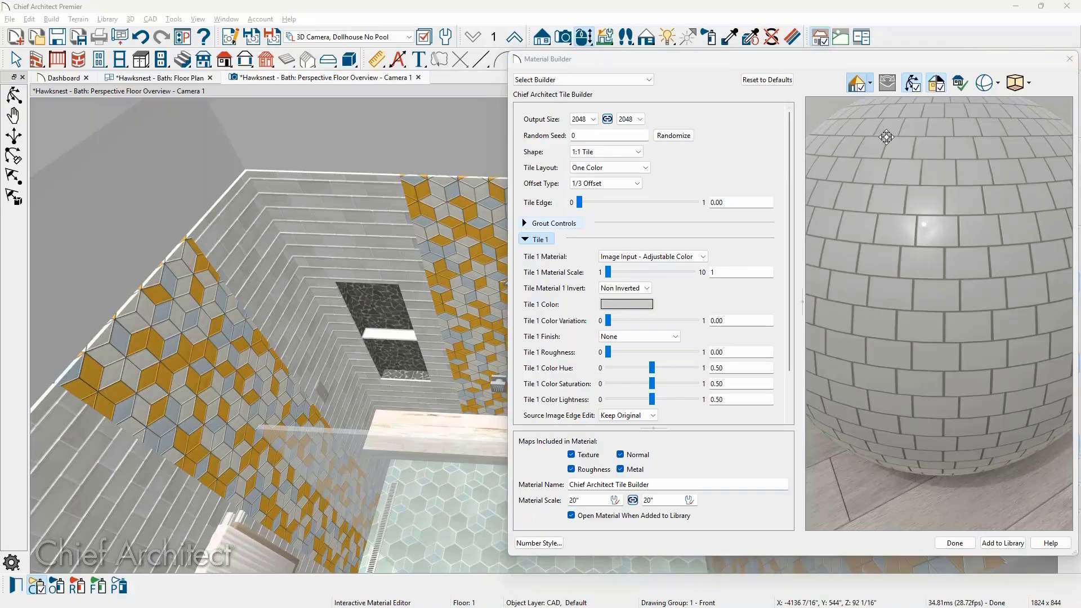
Step: Dismiss the Questions slide, then close the Material Builder and the Perspective Floor Overview camera view
{"action": "key", "text": "alt+Tab"}
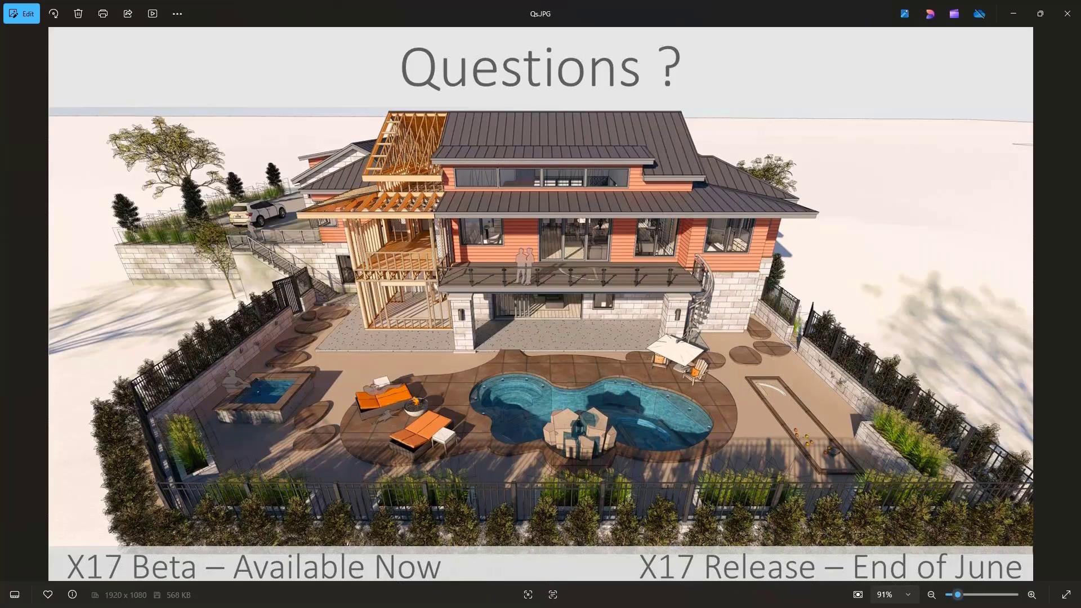
{"action": "left_click", "coordinate": [1014, 10]}
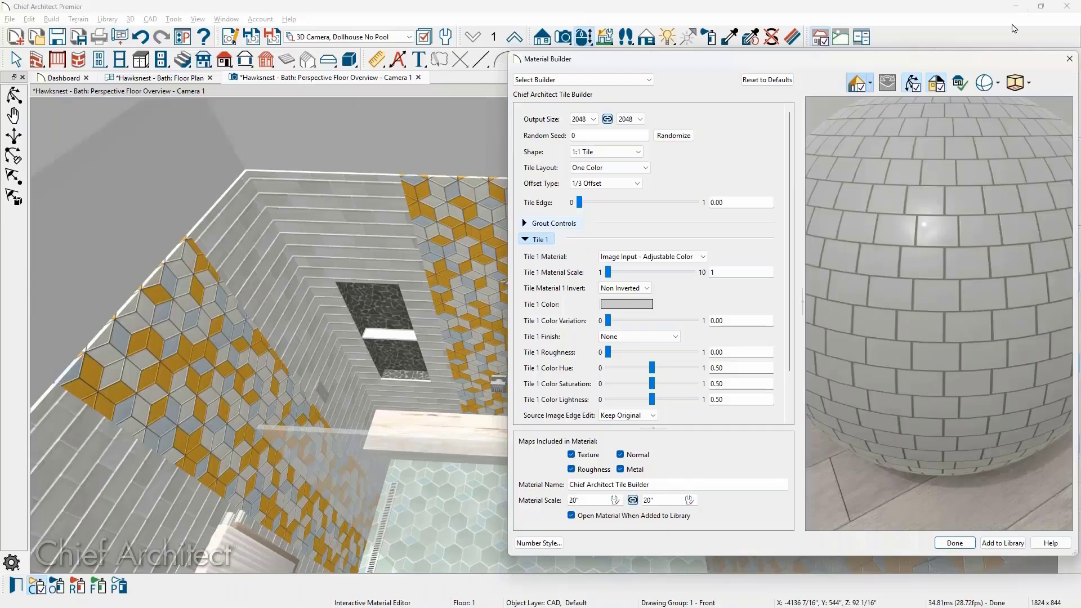
{"action": "left_click", "coordinate": [1070, 60]}
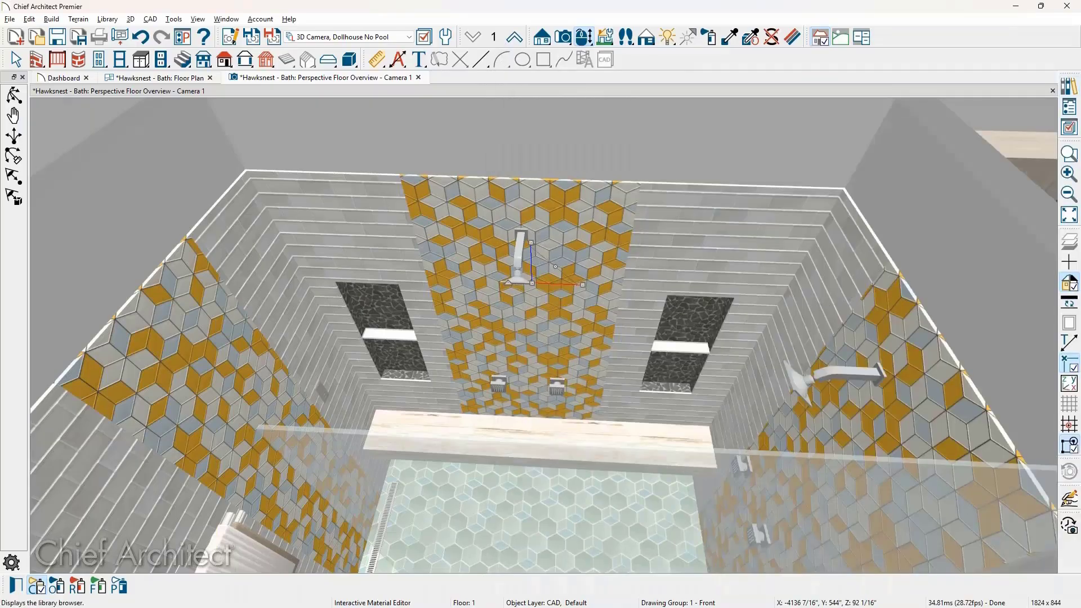
{"action": "left_click", "coordinate": [419, 77]}
Step: Show the Project Browser and examine the actions available for the Hawksnest project
{"action": "left_click", "coordinate": [1071, 111]}
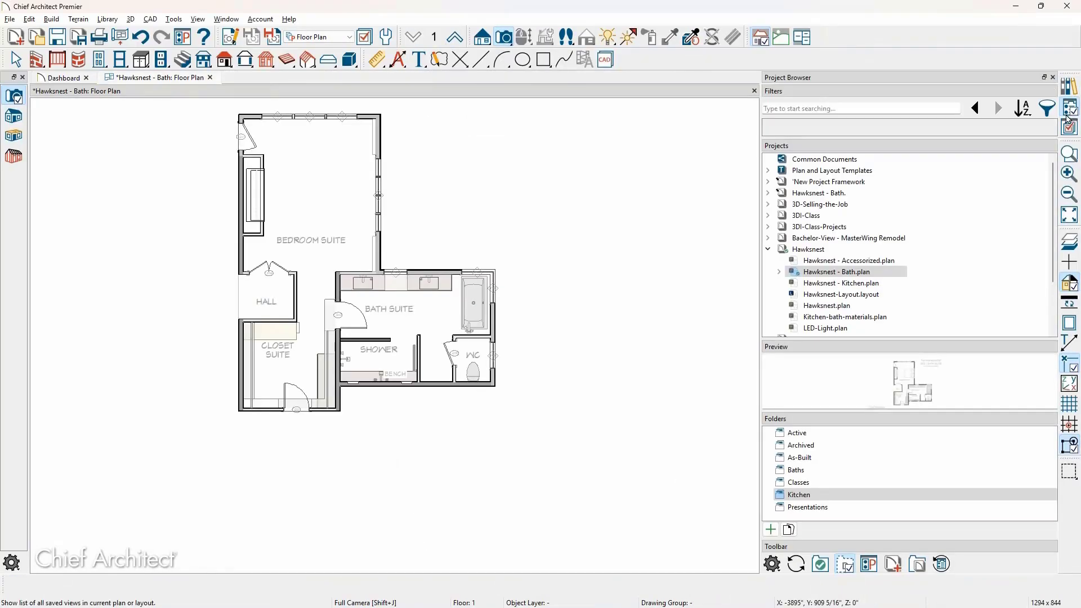
{"action": "left_click", "coordinate": [812, 254]}
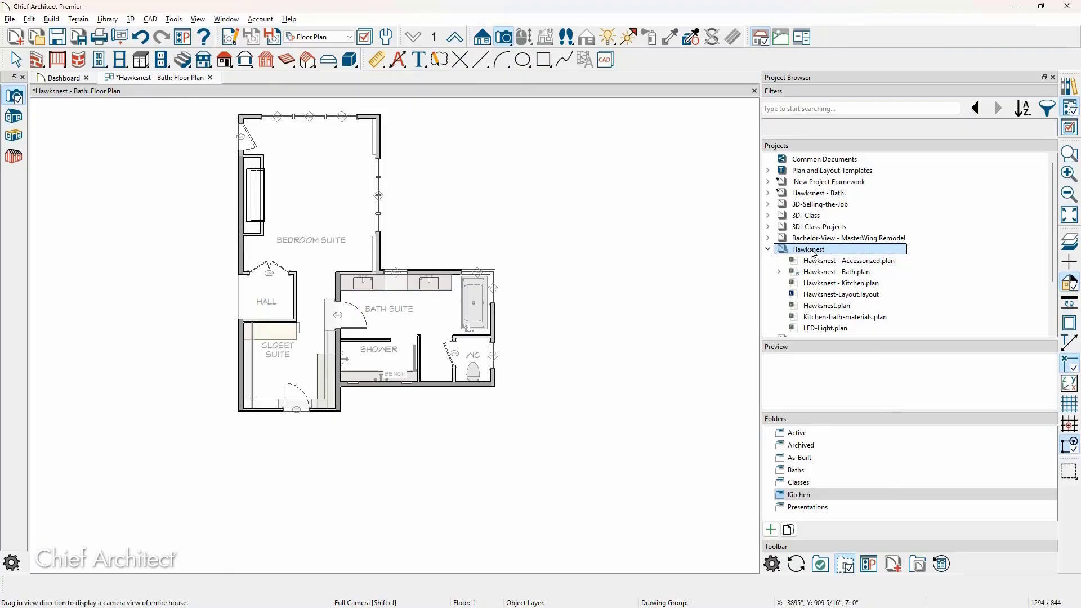
{"action": "right_click", "coordinate": [812, 252]}
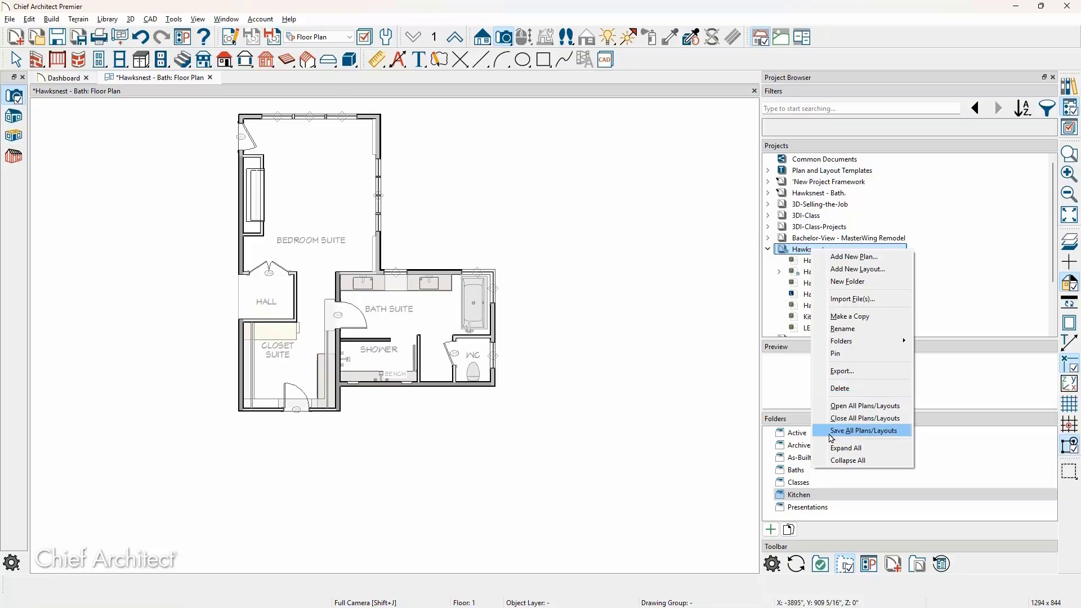
Step: Filter the project list by the Active folder and by the Archived folder, and clear the filter
{"action": "left_click", "coordinate": [794, 435]}
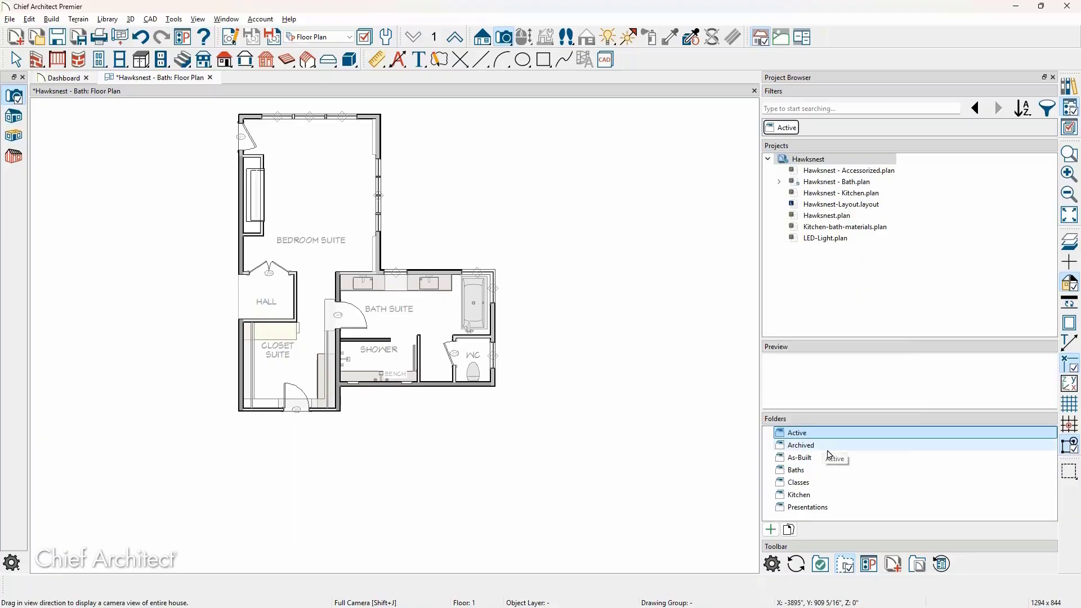
{"action": "left_click", "coordinate": [823, 451]}
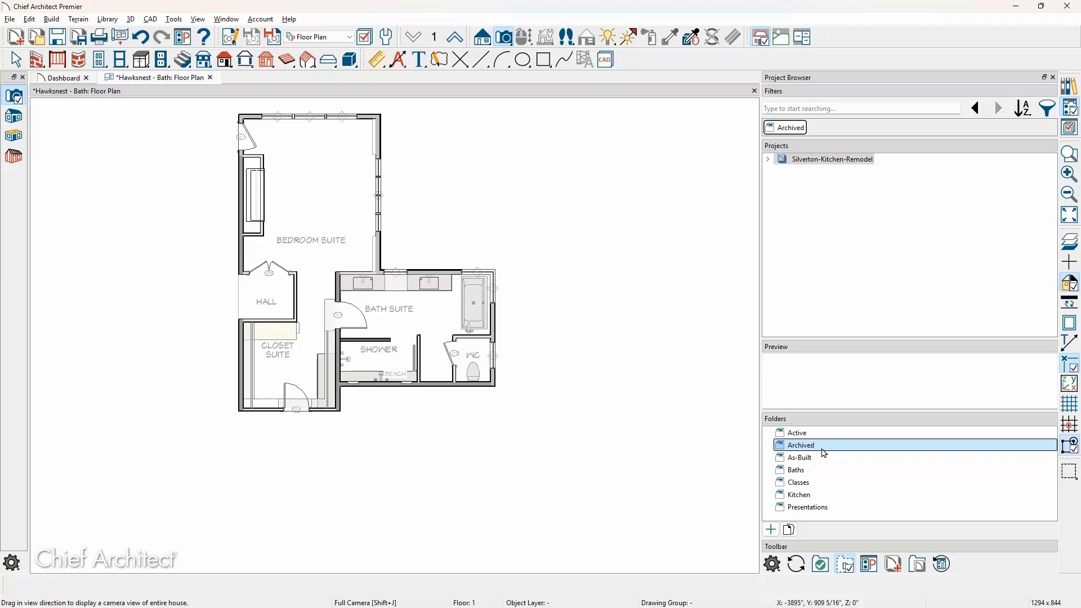
{"action": "left_click", "coordinate": [769, 128]}
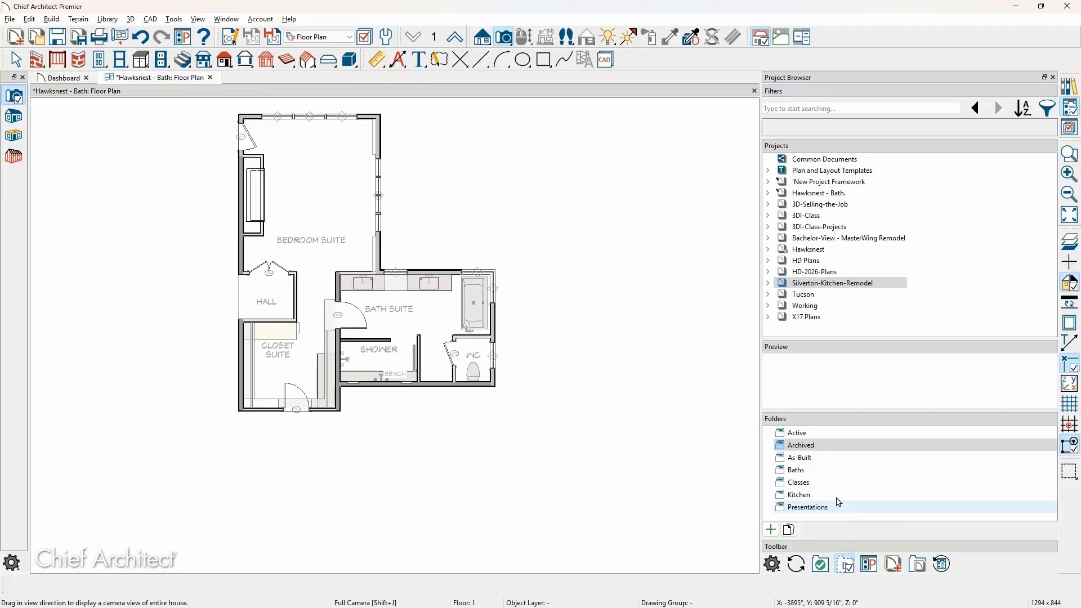
Step: Filter the projects by the Baths folder, expand the Hawksnest - Bath. project to view its subfolders, and clear the filter
{"action": "left_click", "coordinate": [809, 474]}
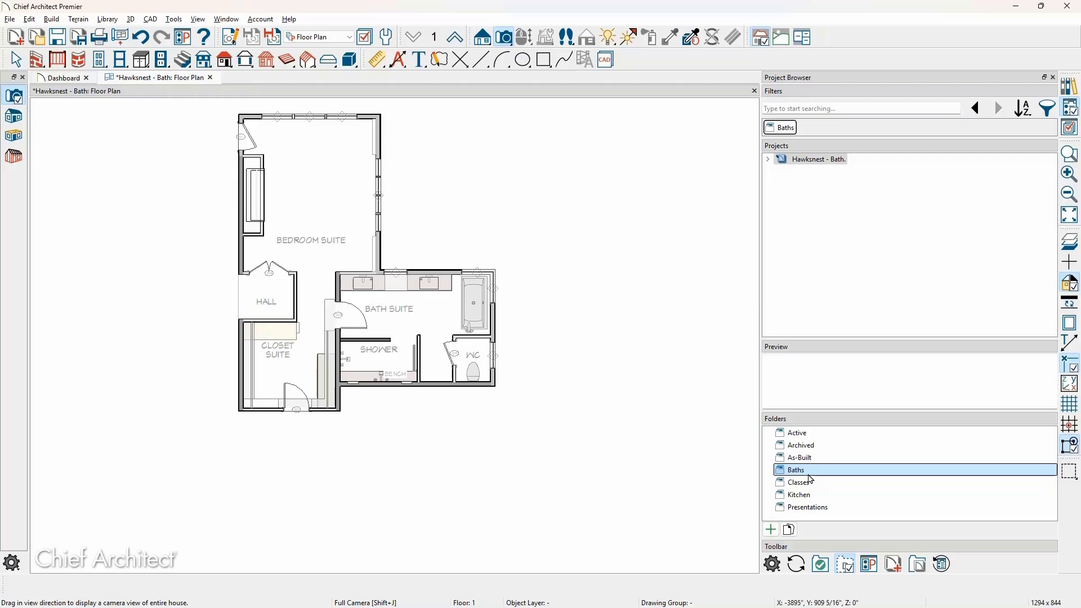
{"action": "left_click", "coordinate": [768, 160]}
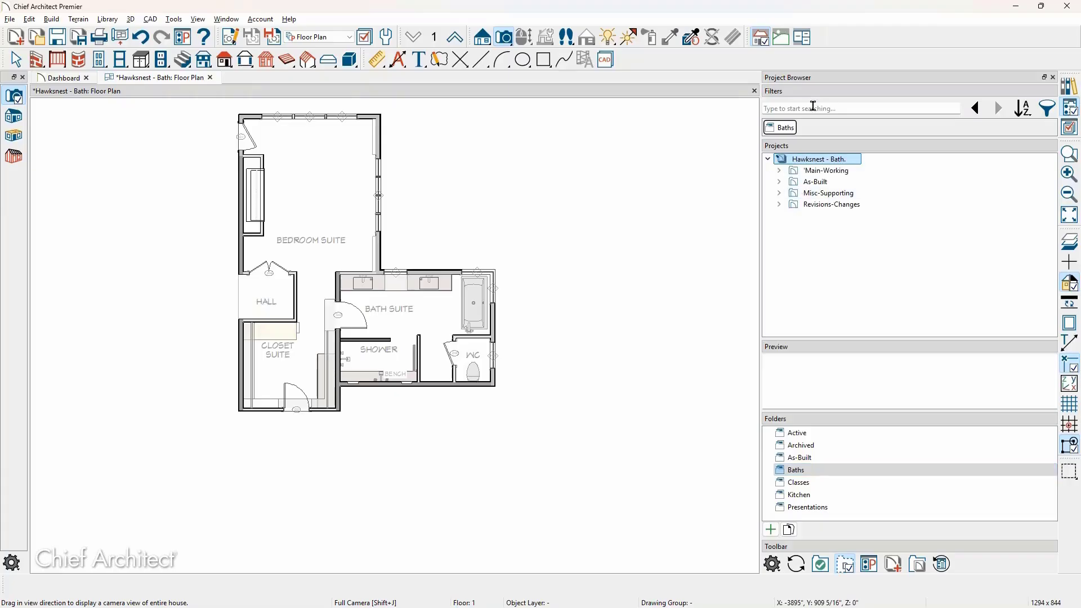
{"action": "left_click", "coordinate": [769, 127]}
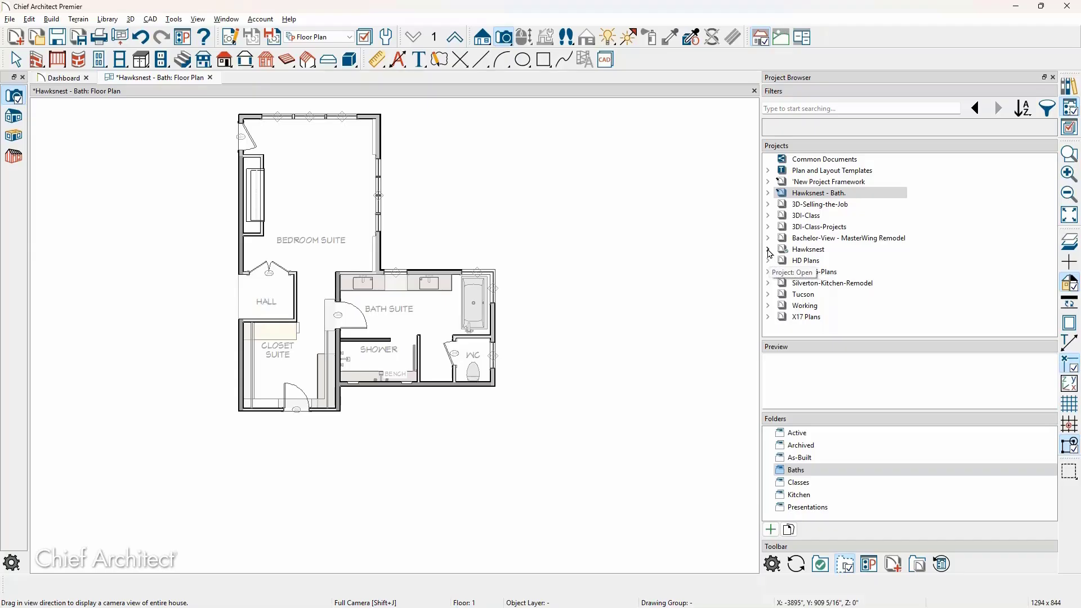
Step: Expand the Hawksnest project and examine the actions available for LED-Light.plan
{"action": "left_click", "coordinate": [768, 250]}
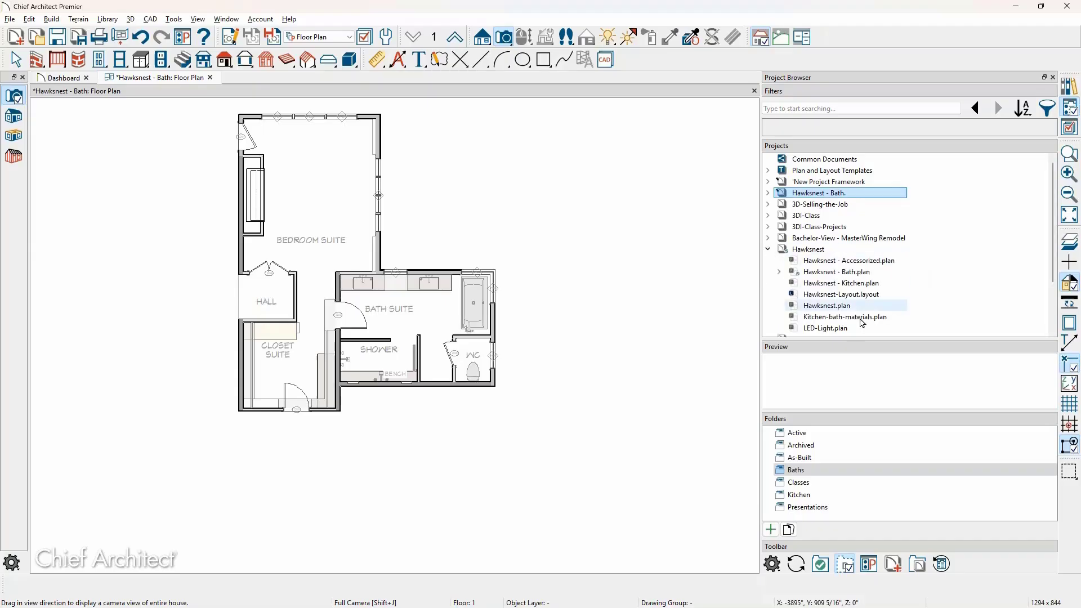
{"action": "right_click", "coordinate": [853, 330]}
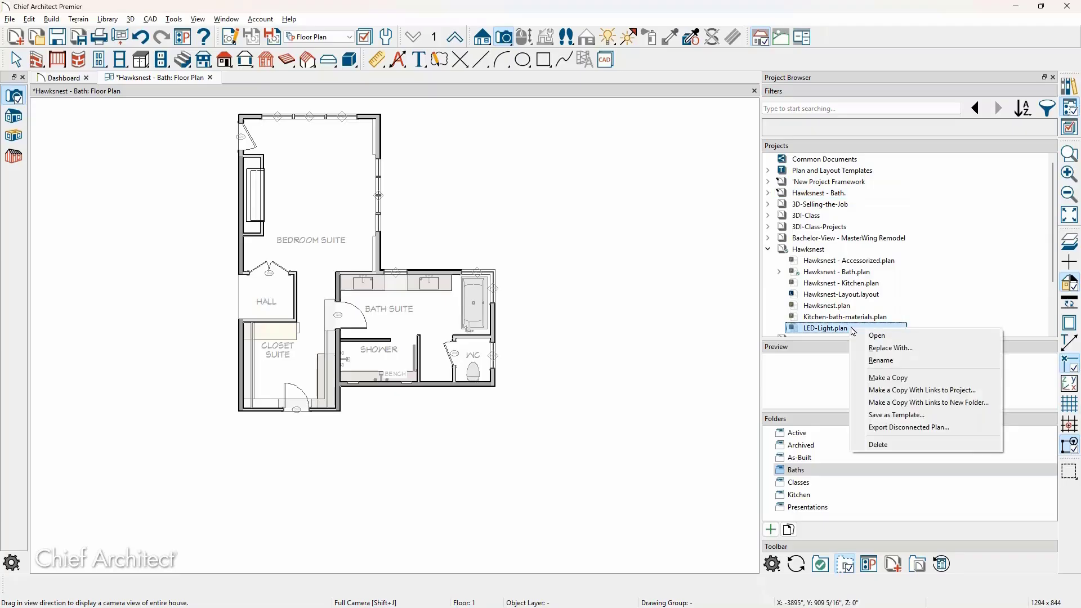
{"action": "left_click", "coordinate": [823, 250]}
Step: Examine the folder assignment options for the Hawksnest project without changing them
{"action": "right_click", "coordinate": [822, 251]}
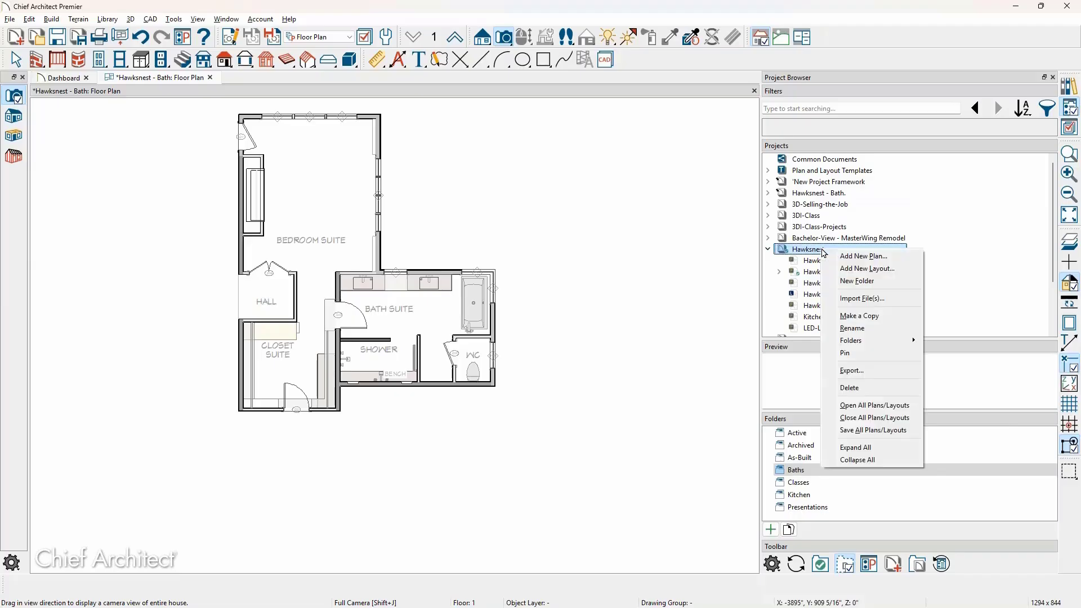
{"action": "left_click", "coordinate": [829, 248]}
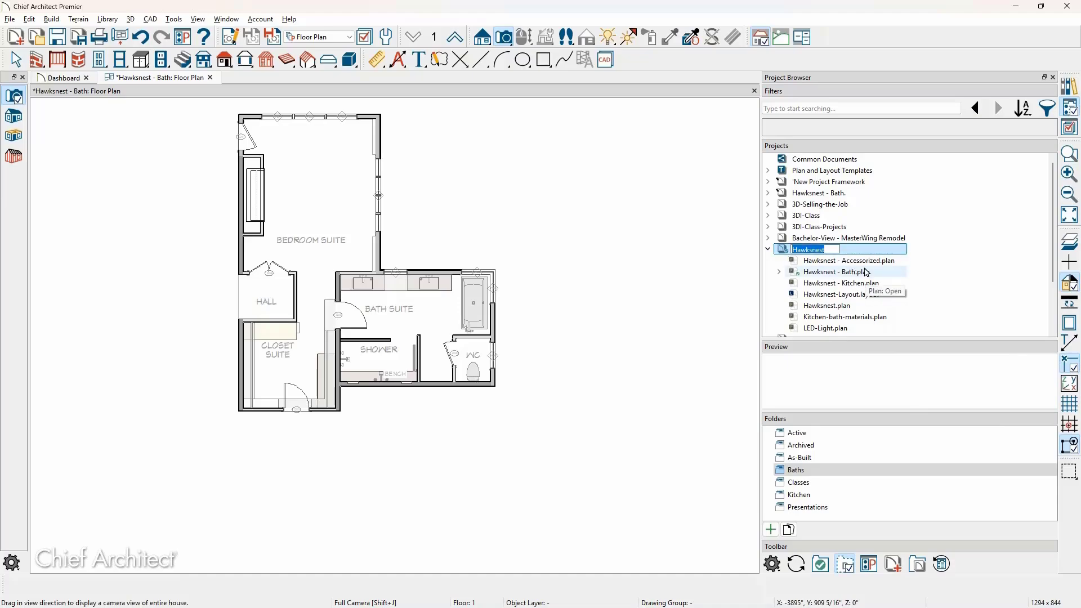
{"action": "right_click", "coordinate": [857, 253]}
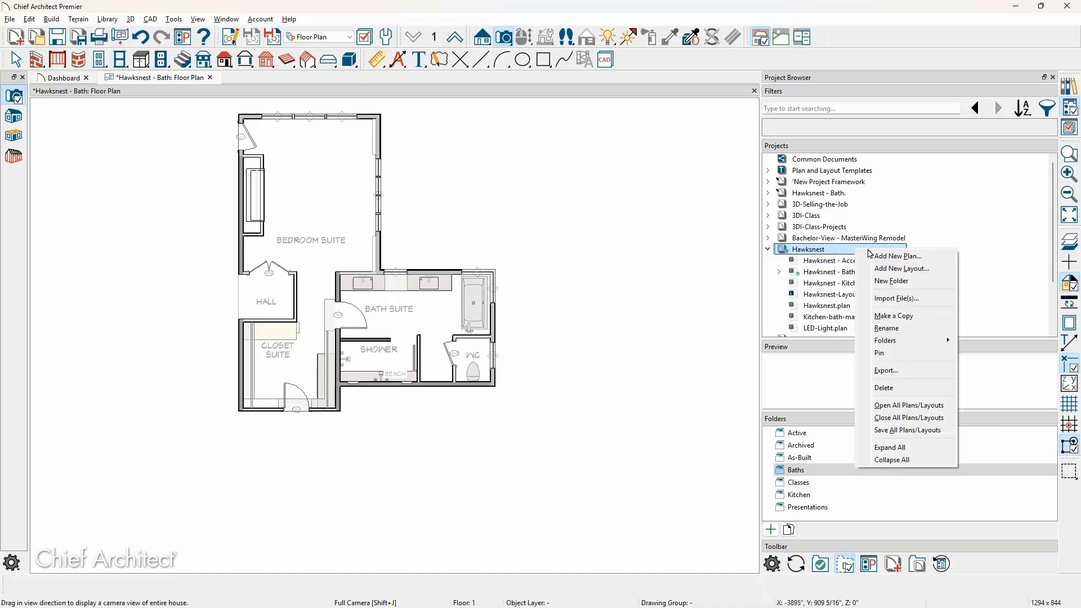
{"action": "mouse_move", "coordinate": [937, 346]}
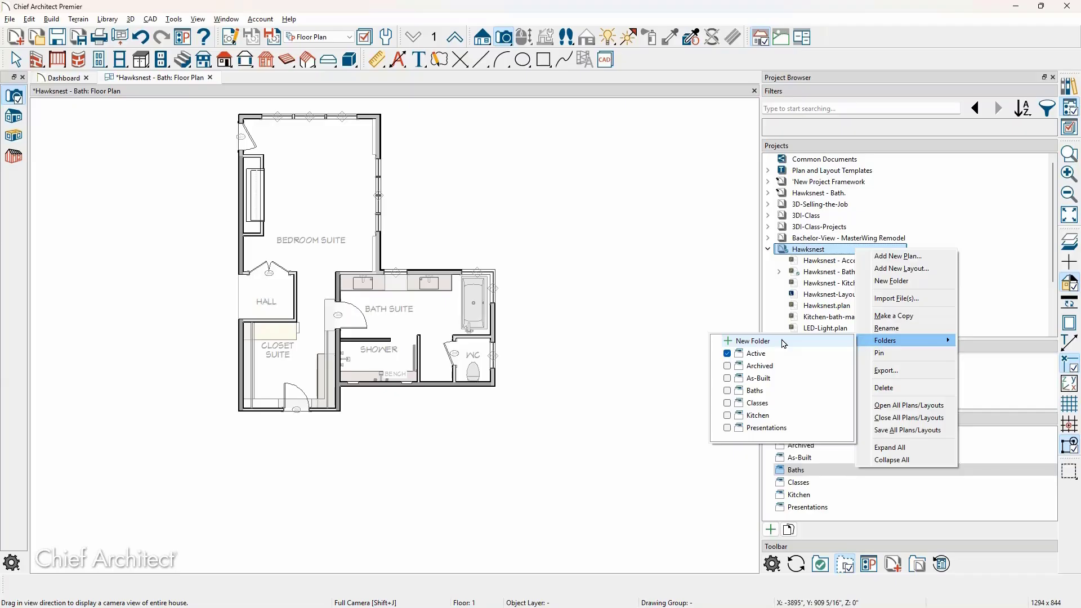
Step: Close the Questions slide and switch to the web browser showing Chief Architect's Events & Training page
{"action": "key", "text": "alt+Tab"}
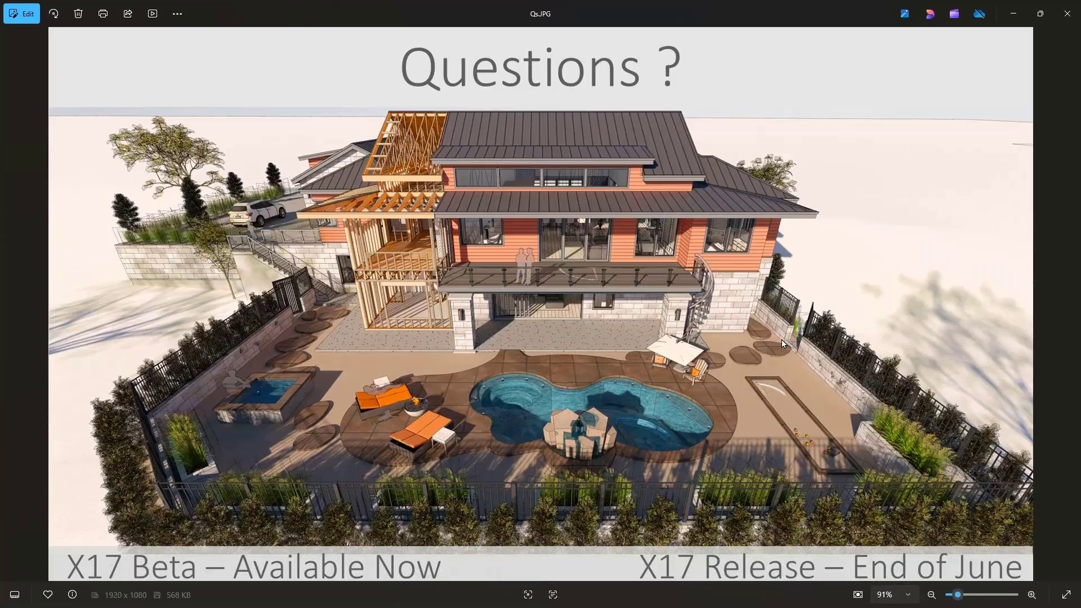
{"action": "left_click", "coordinate": [1059, 11]}
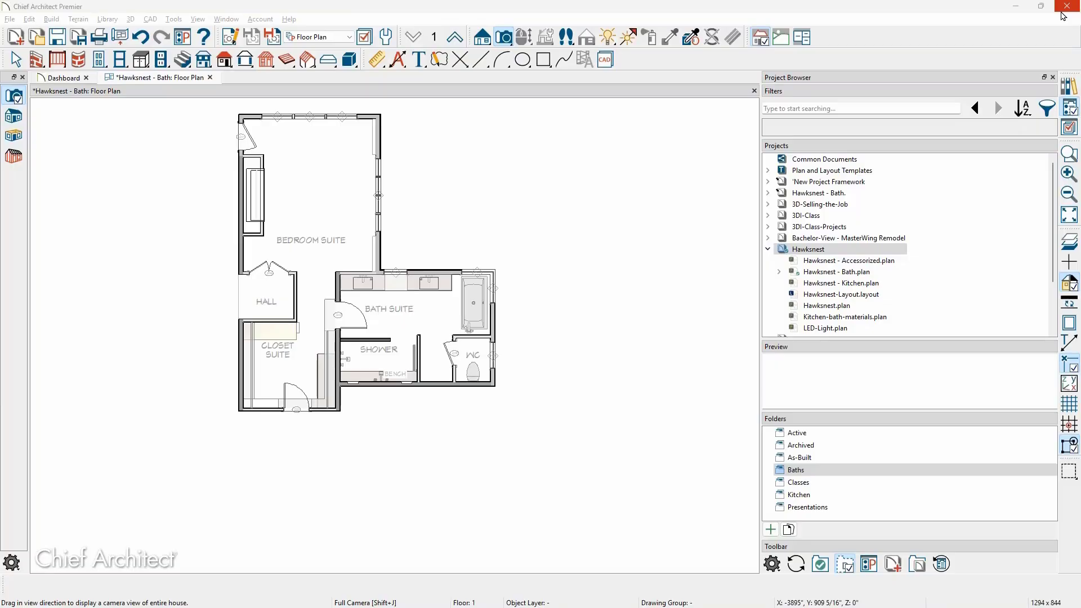
{"action": "key", "text": "alt+Tab"}
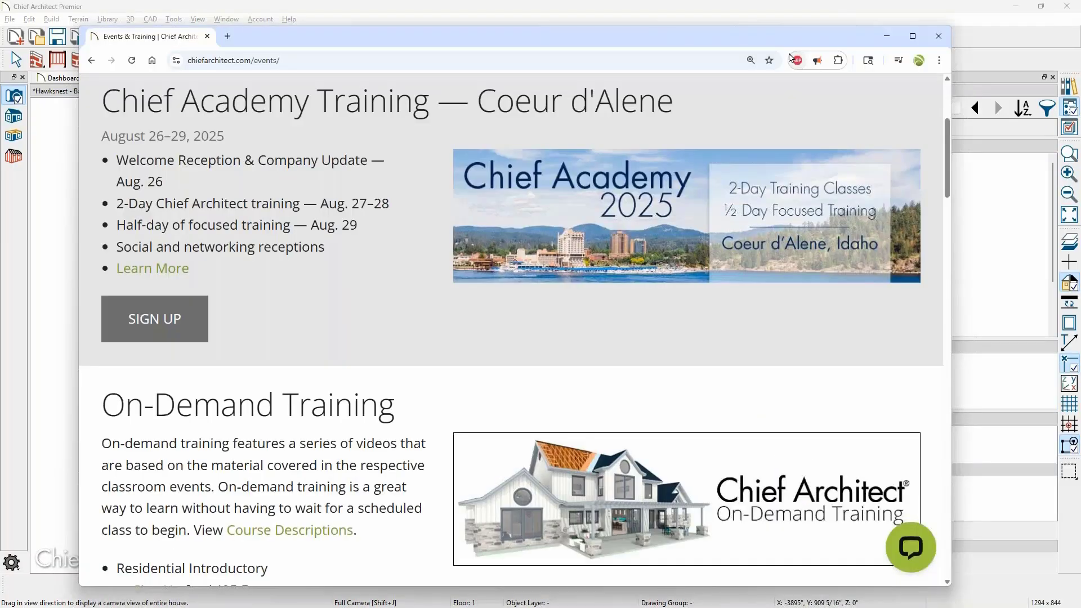